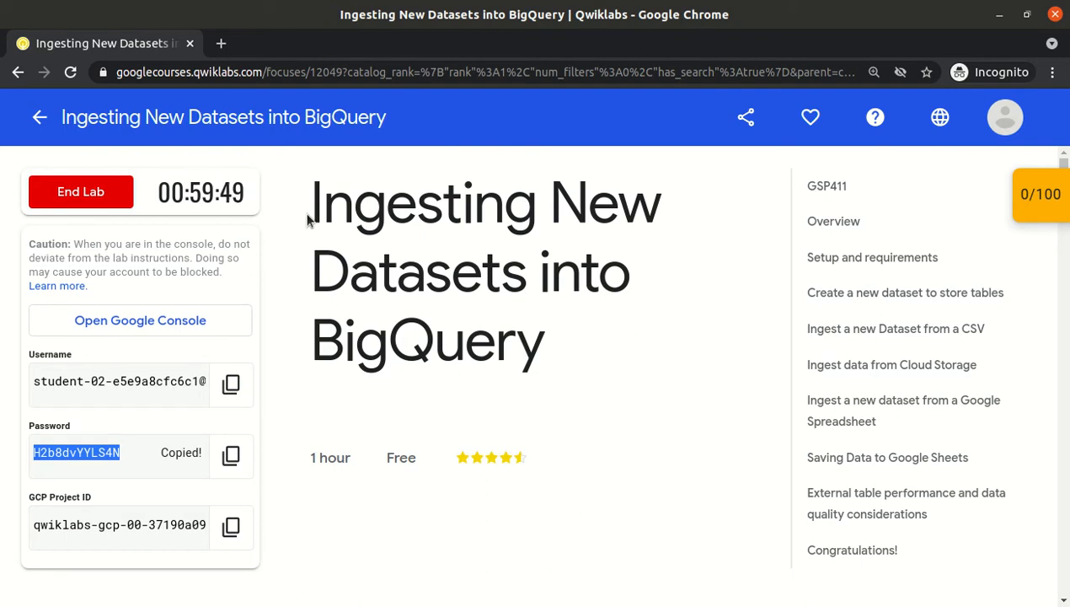
pyautogui.moveTo(308, 219); pyautogui.dragTo(538, 346)
pyautogui.click(535, 343)
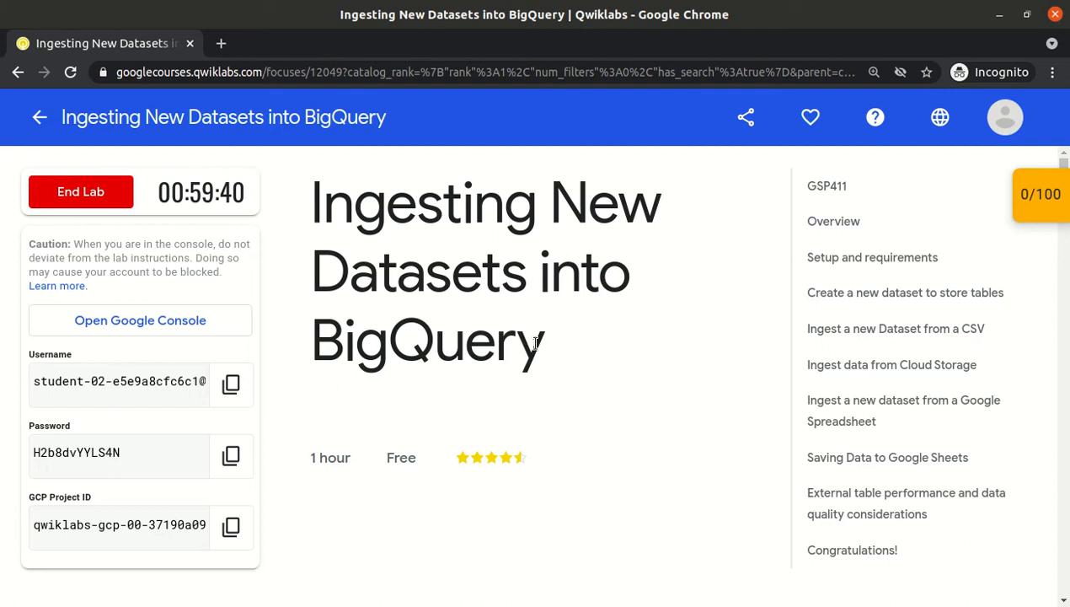
pyautogui.doubleClick(440, 221)
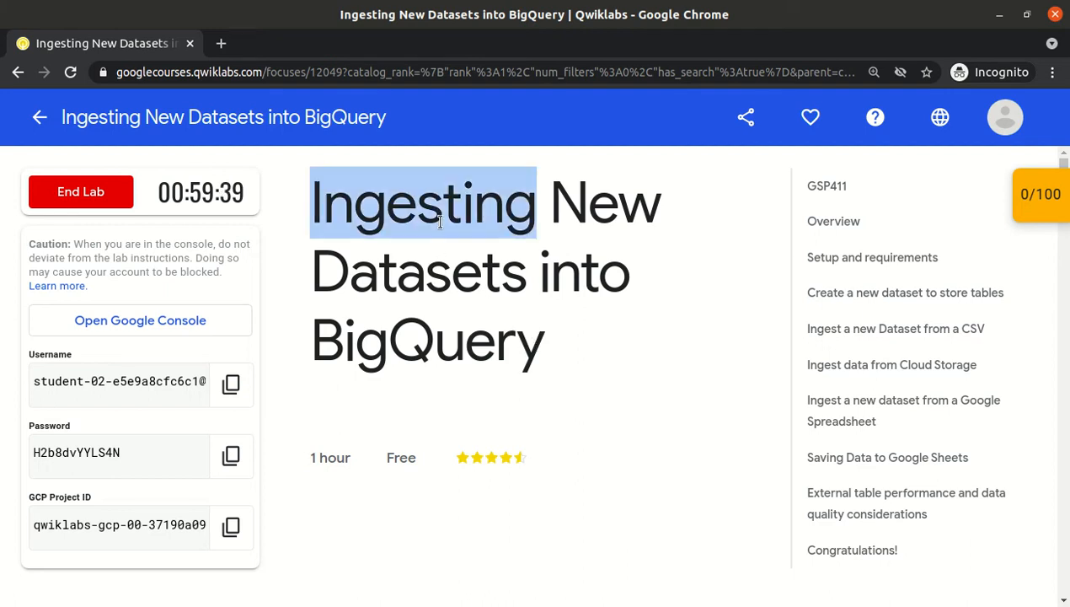
pyautogui.doubleClick(441, 273)
pyautogui.doubleClick(439, 340)
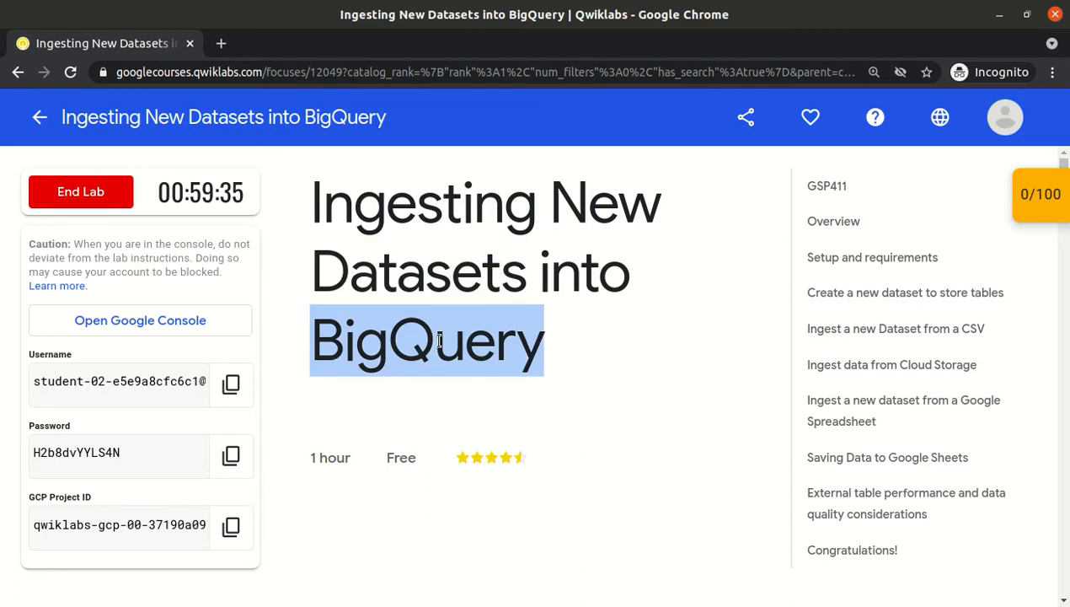
pyautogui.click(438, 339)
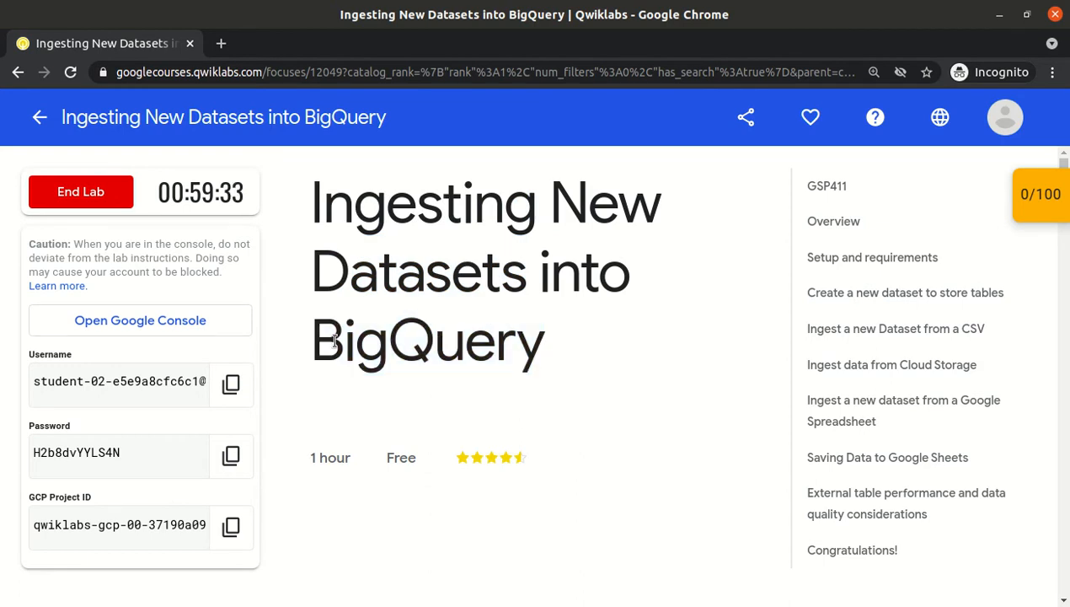
# - Open the Google Console from the lab page, sign in with the prefilled student account and its password, and accept the new-account terms
pyautogui.click(184, 322)
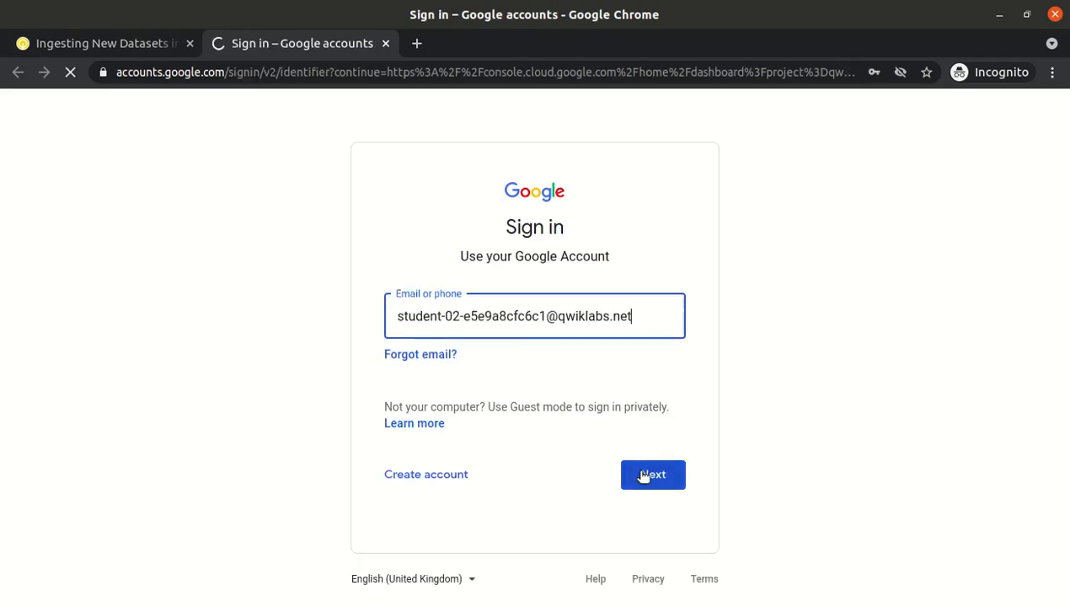
pyautogui.click(652, 476)
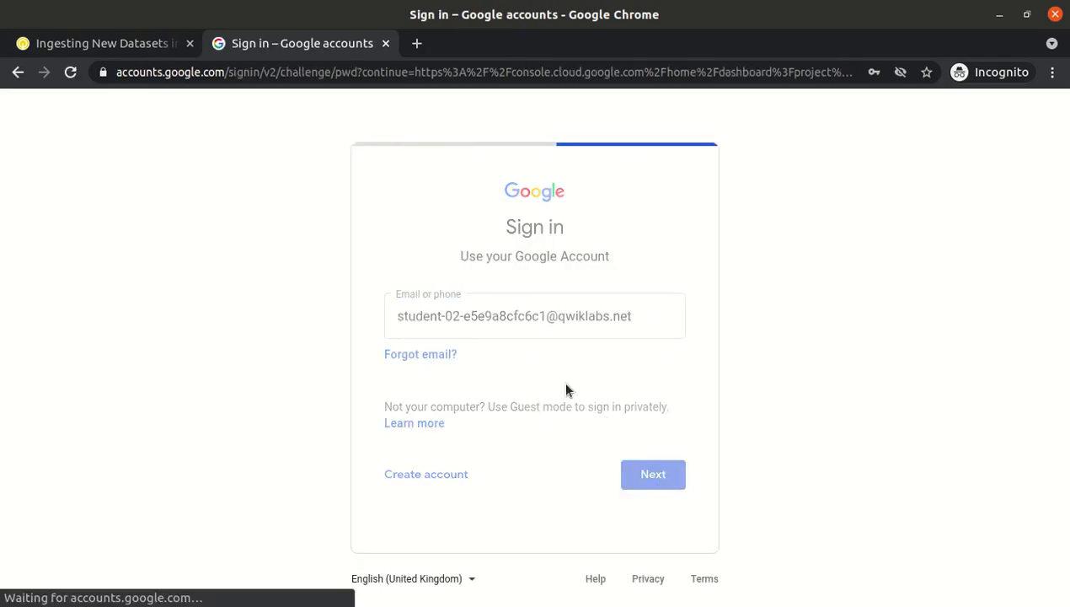
pyautogui.hotkey('ctrl', 'v')
pyautogui.click(667, 448)
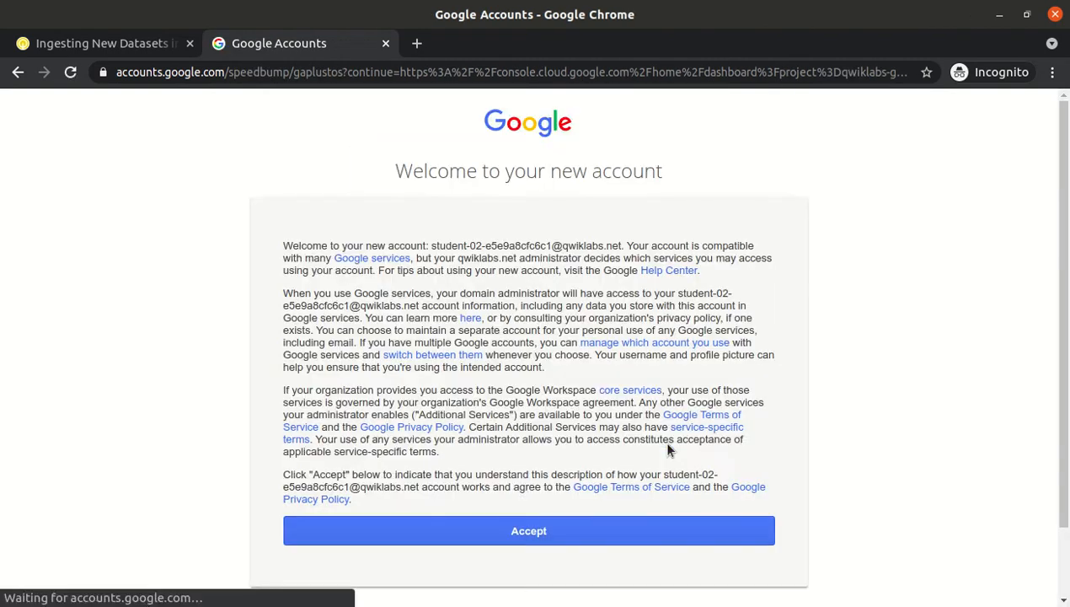
pyautogui.click(555, 537)
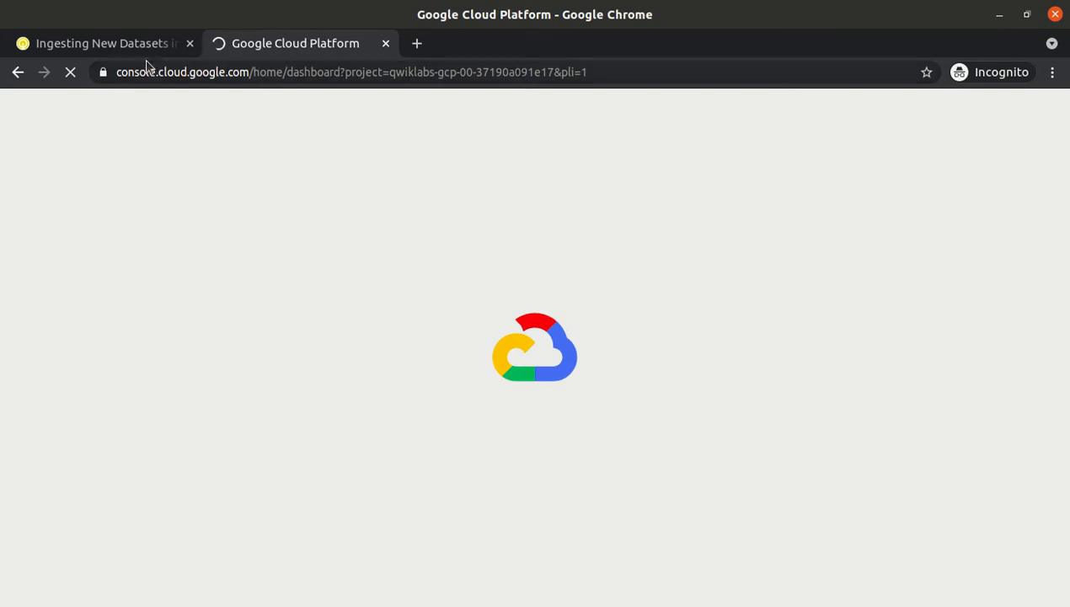
# - Agree to the Google Cloud Platform Terms of Service in the welcome dialog and continue to the project dashboard
pyautogui.click(126, 48)
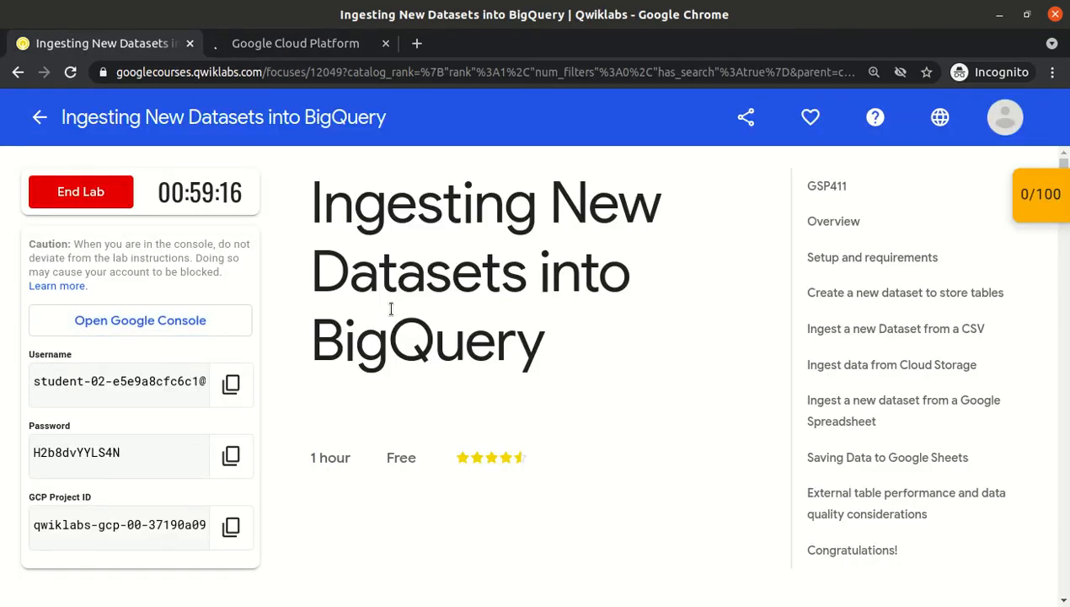
pyautogui.click(255, 48)
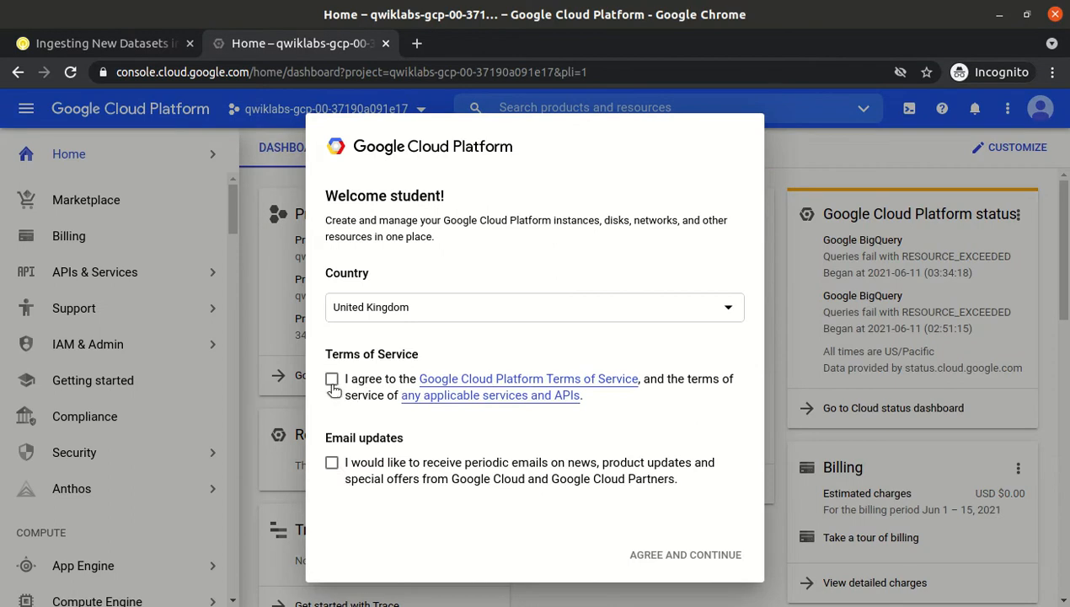
pyautogui.click(332, 380)
pyautogui.click(676, 554)
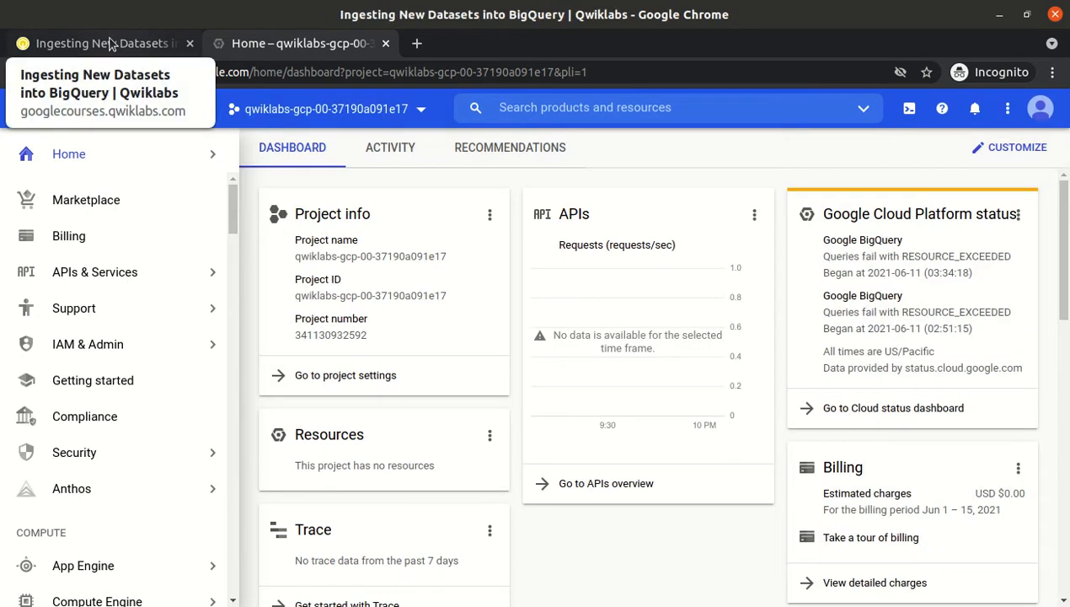
# - Return to the Qwiklabs lab page and read the Overview section about BigQuery and the ecommerce dataset
pyautogui.click(110, 42)
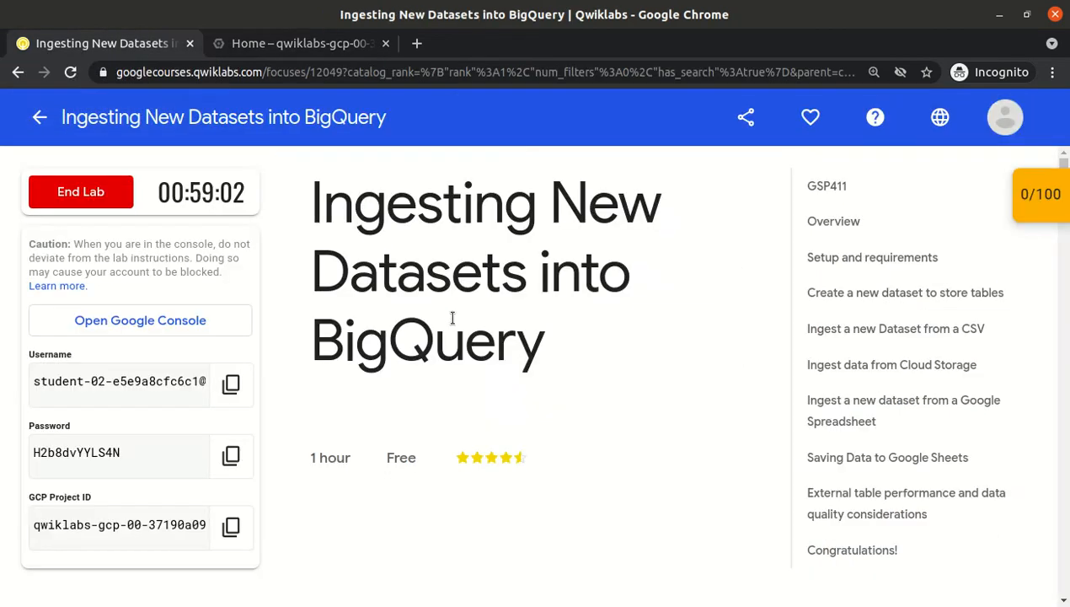
pyautogui.scroll(-5, 453, 318)
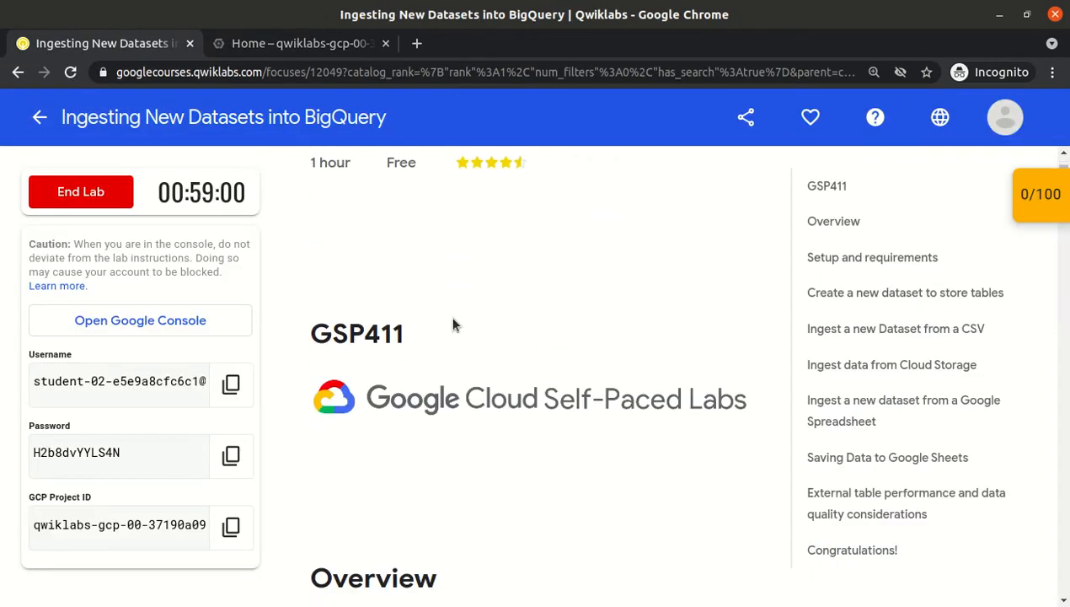
pyautogui.scroll(-3, 452, 320)
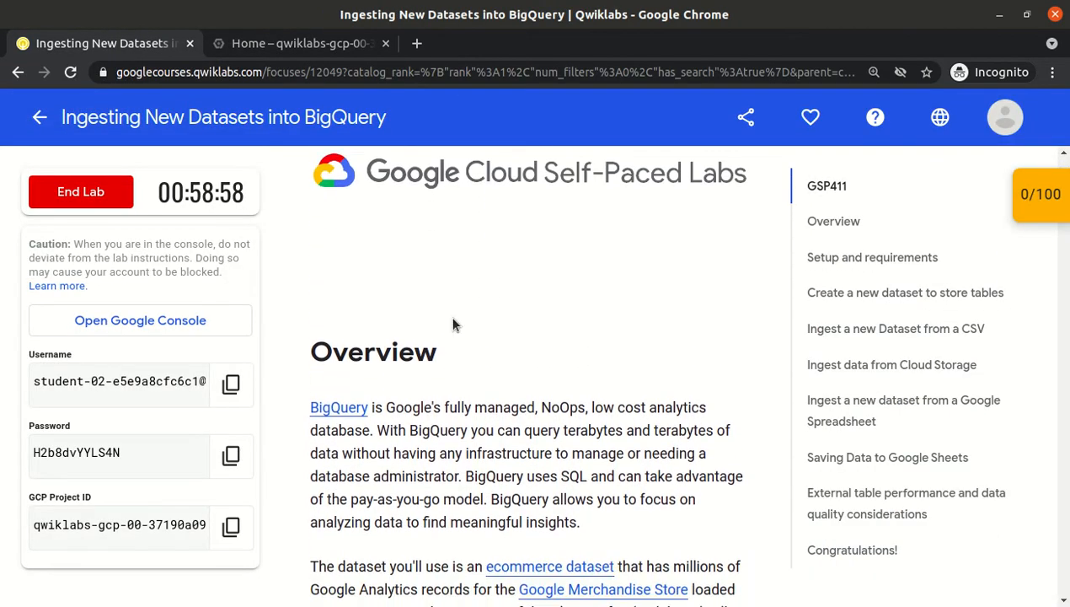
pyautogui.scroll(-2, 453, 324)
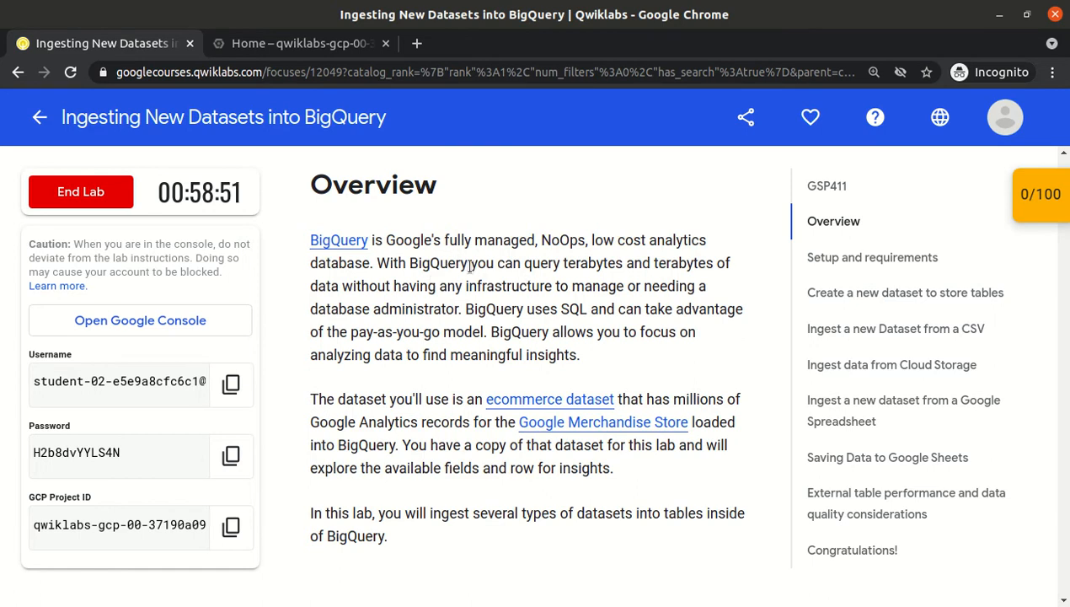
pyautogui.moveTo(438, 263); pyautogui.dragTo(584, 314)
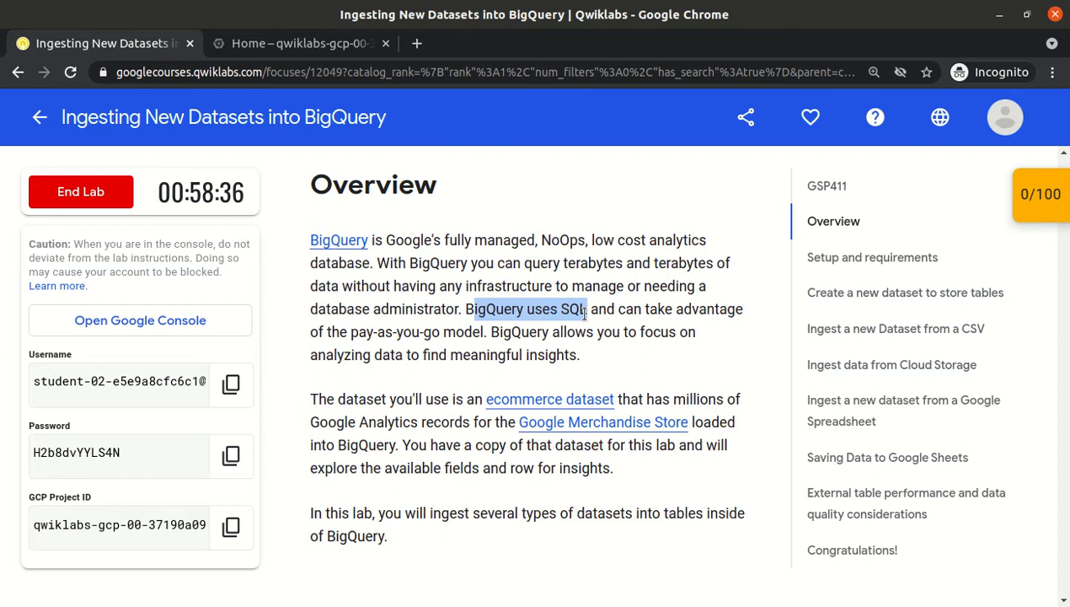
pyautogui.moveTo(351, 331); pyautogui.dragTo(459, 350)
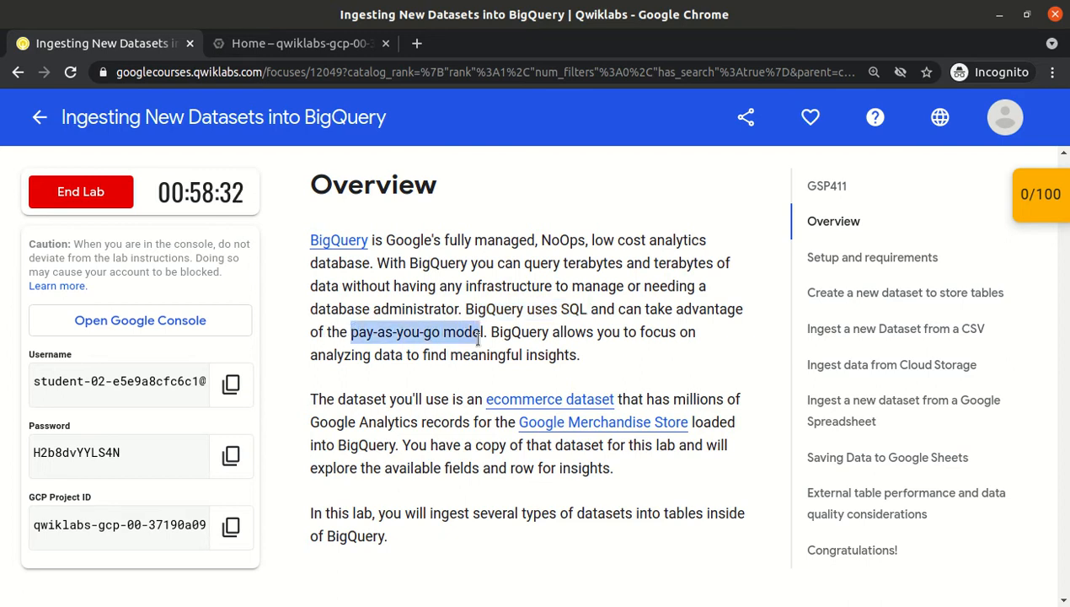
pyautogui.scroll(-3, 479, 337)
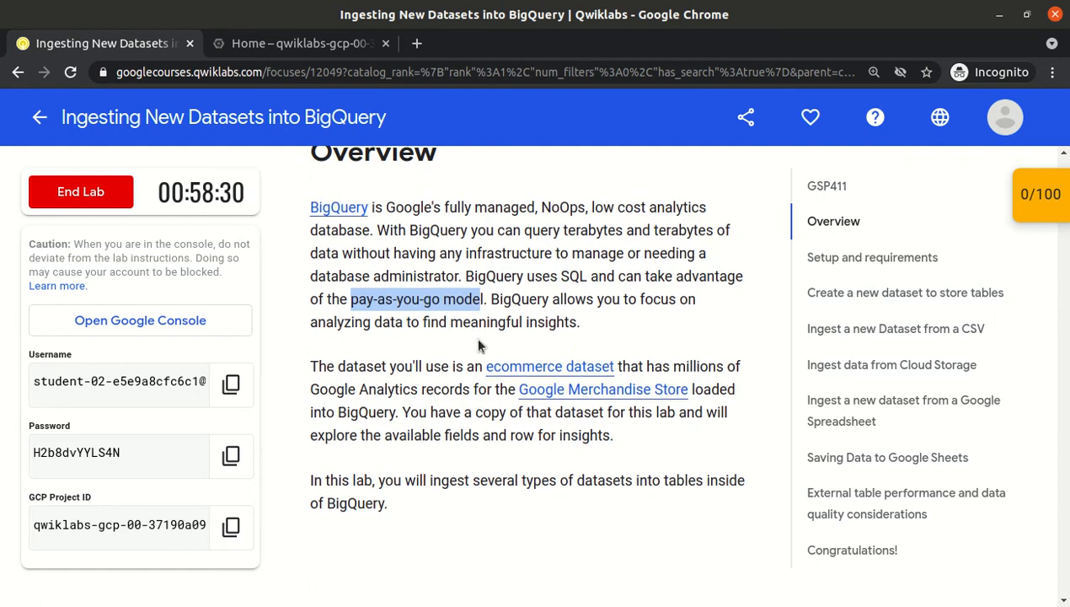
pyautogui.scroll(-4, 478, 341)
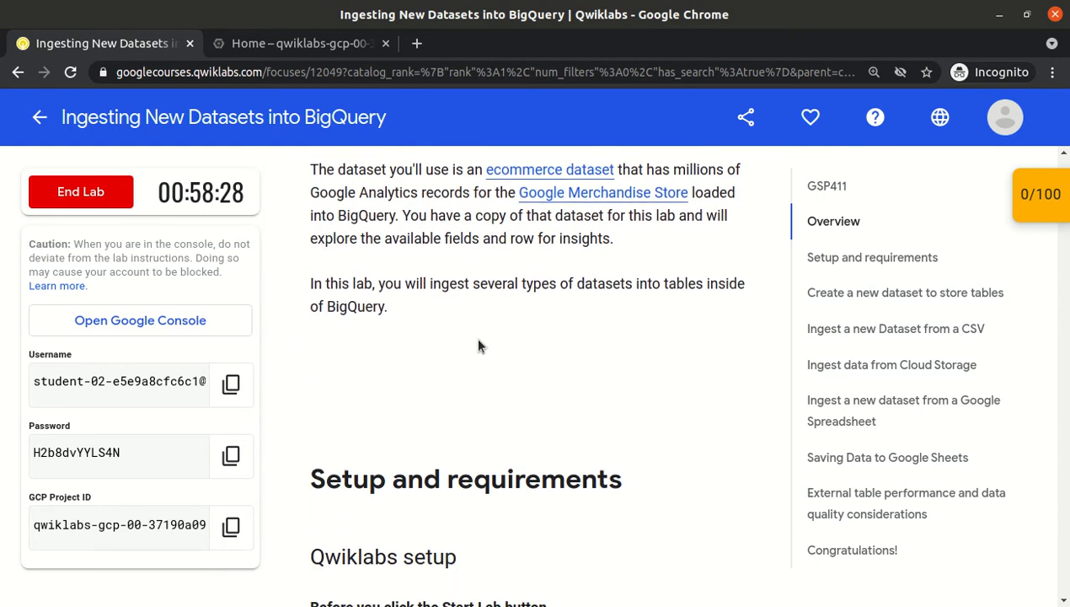
# - Read through the Setup and requirements section up to the Open BigQuery Console instructions
pyautogui.scroll(-8, 478, 338)
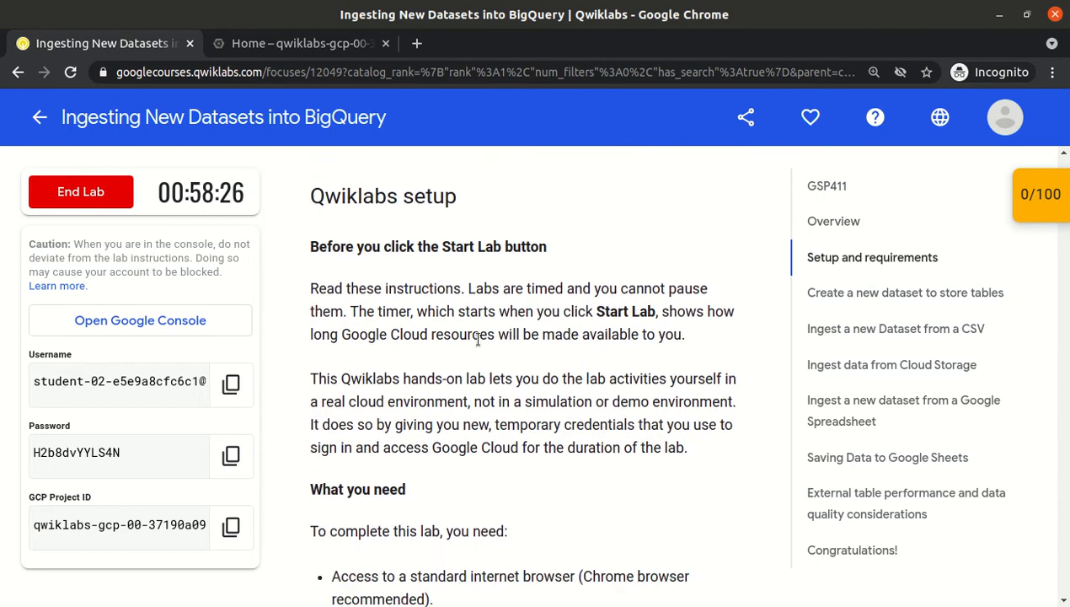
pyautogui.scroll(-6, 479, 339)
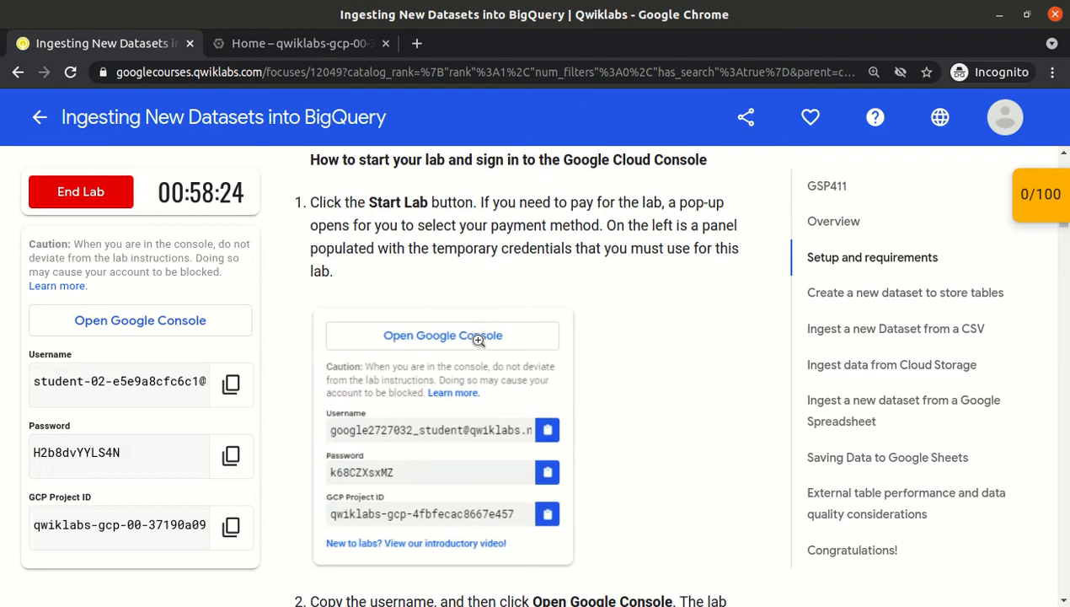
pyautogui.scroll(-5, 478, 340)
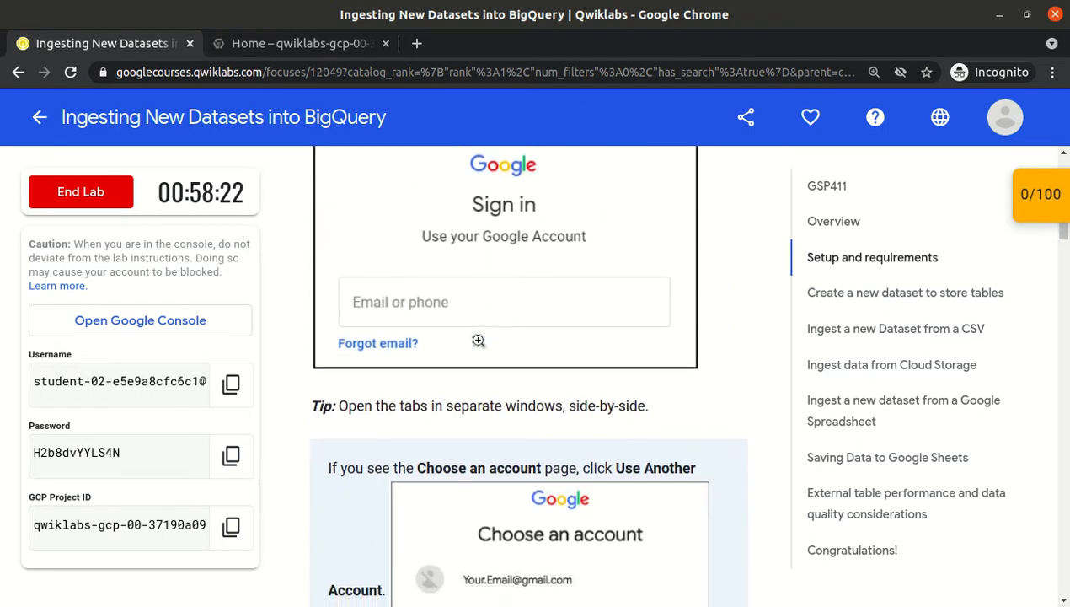
pyautogui.scroll(-9, 477, 339)
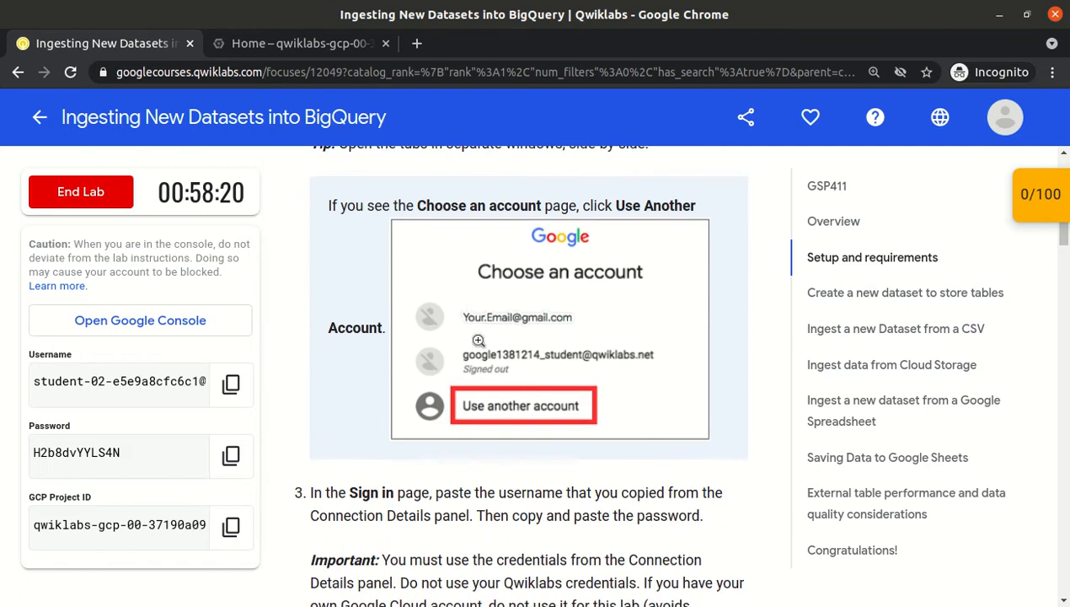
pyautogui.scroll(-4, 477, 340)
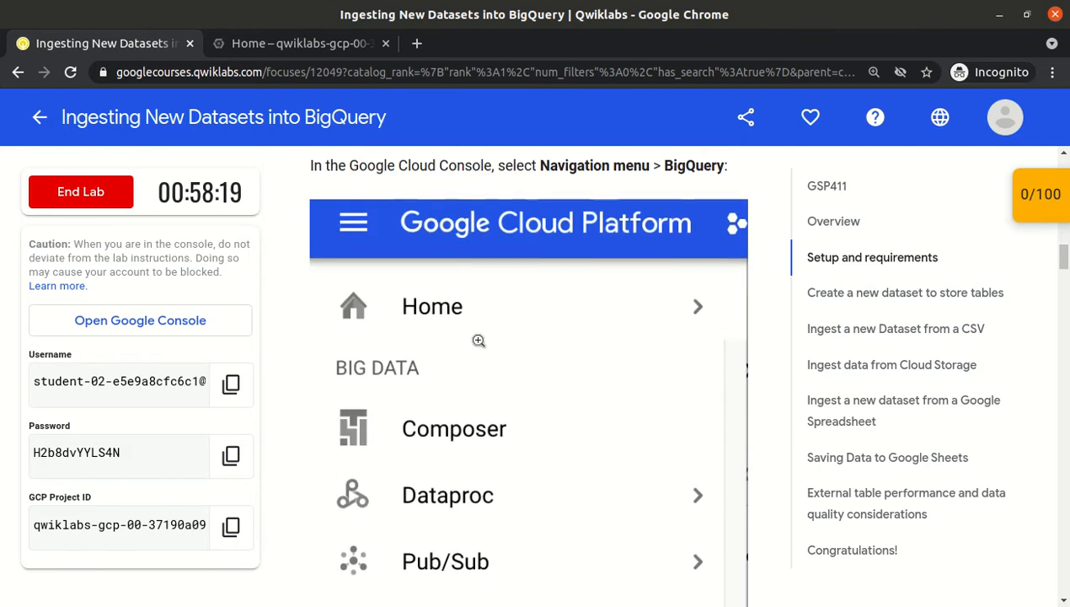
pyautogui.scroll(1, 478, 341)
pyautogui.scroll(1, 478, 340)
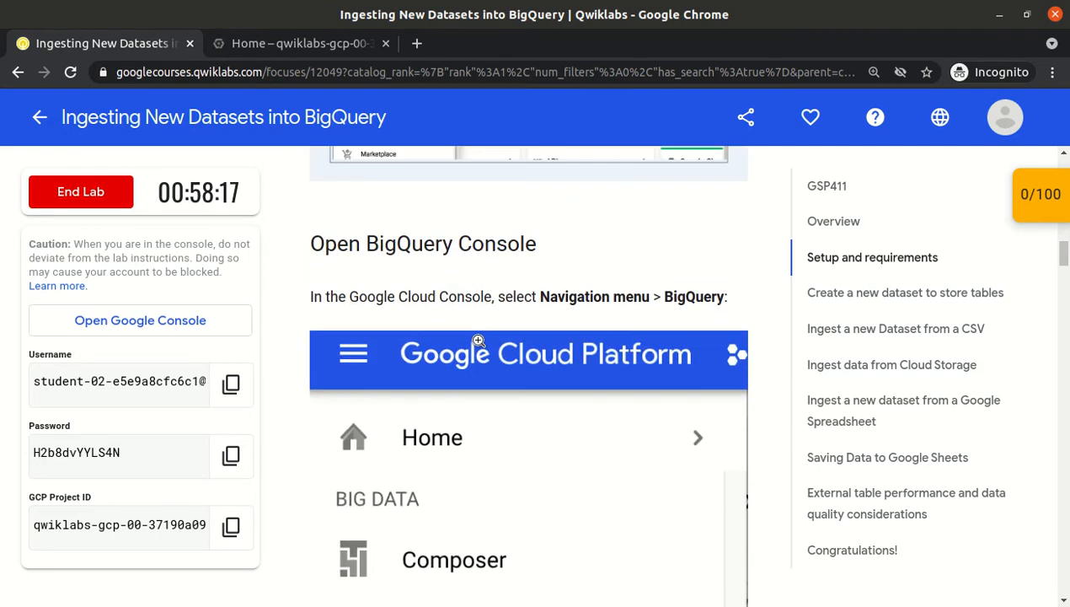
pyautogui.moveTo(309, 246); pyautogui.dragTo(546, 254)
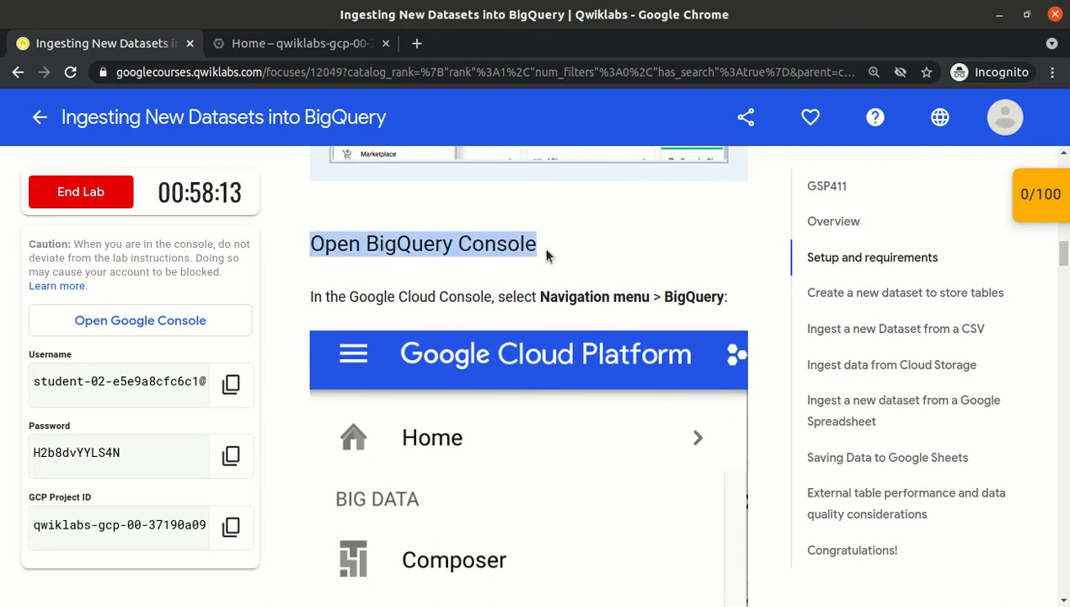
pyautogui.click(545, 254)
# - Switch to the Google Cloud console, open BigQuery past its welcome message, and expand the pinned project in the Explorer
pyautogui.click(297, 52)
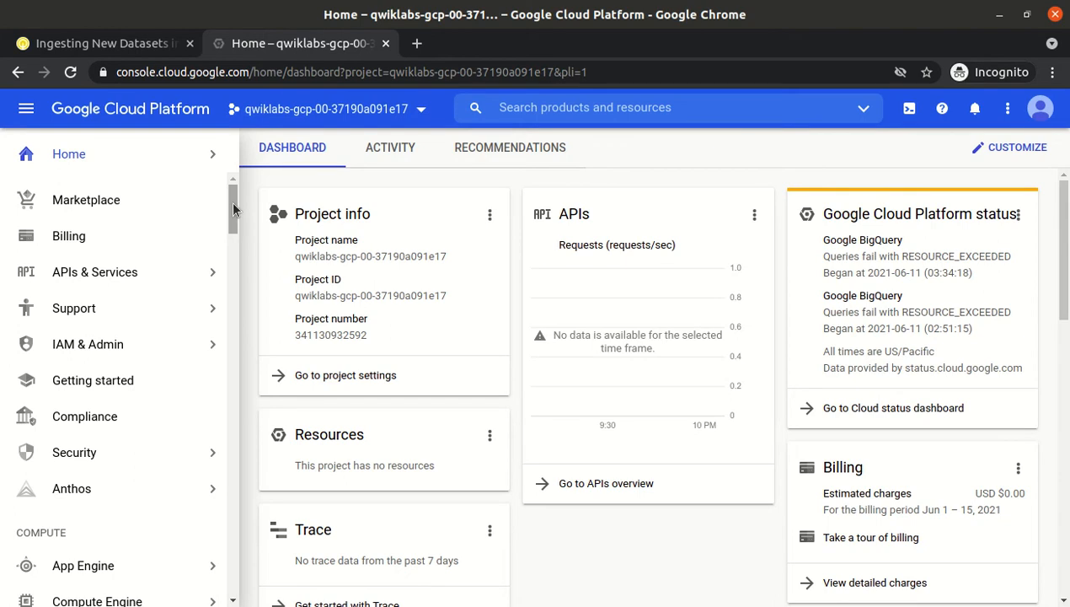
pyautogui.moveTo(233, 209); pyautogui.dragTo(235, 244)
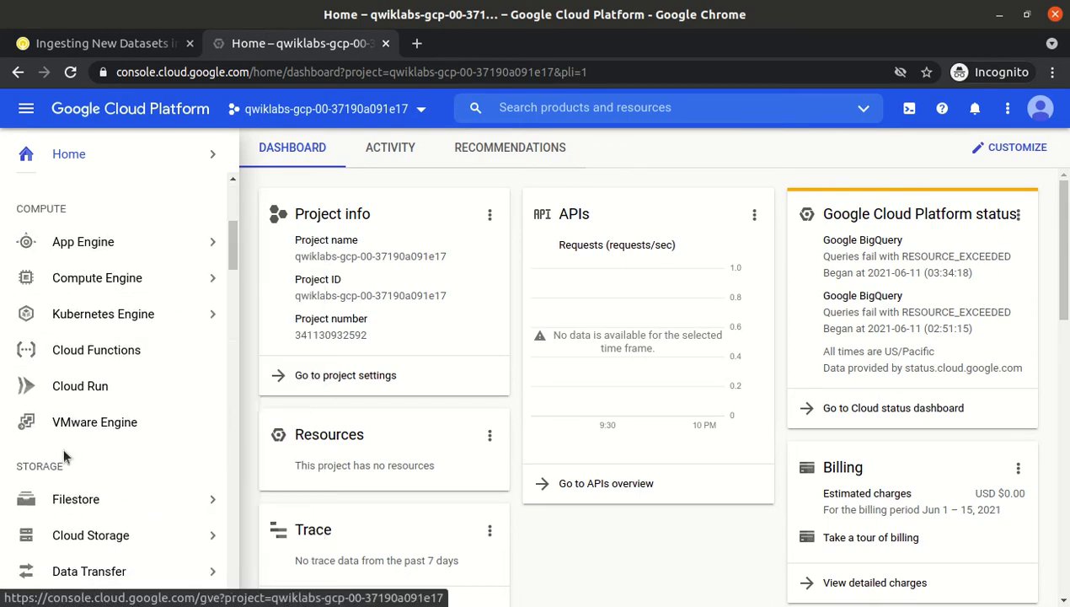
pyautogui.moveTo(234, 252); pyautogui.dragTo(234, 439)
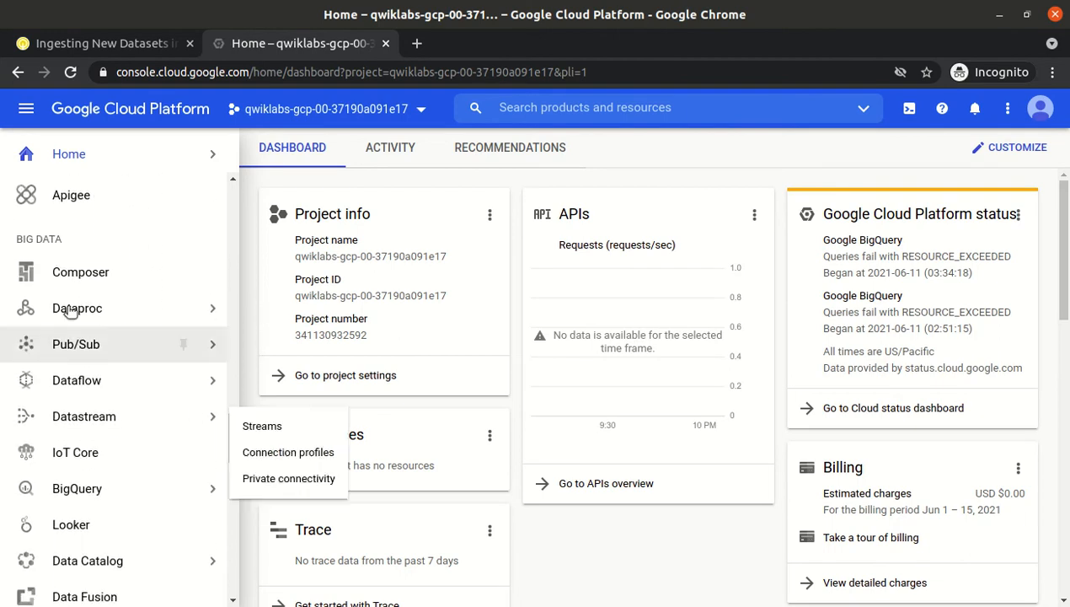
pyautogui.moveTo(80, 497)
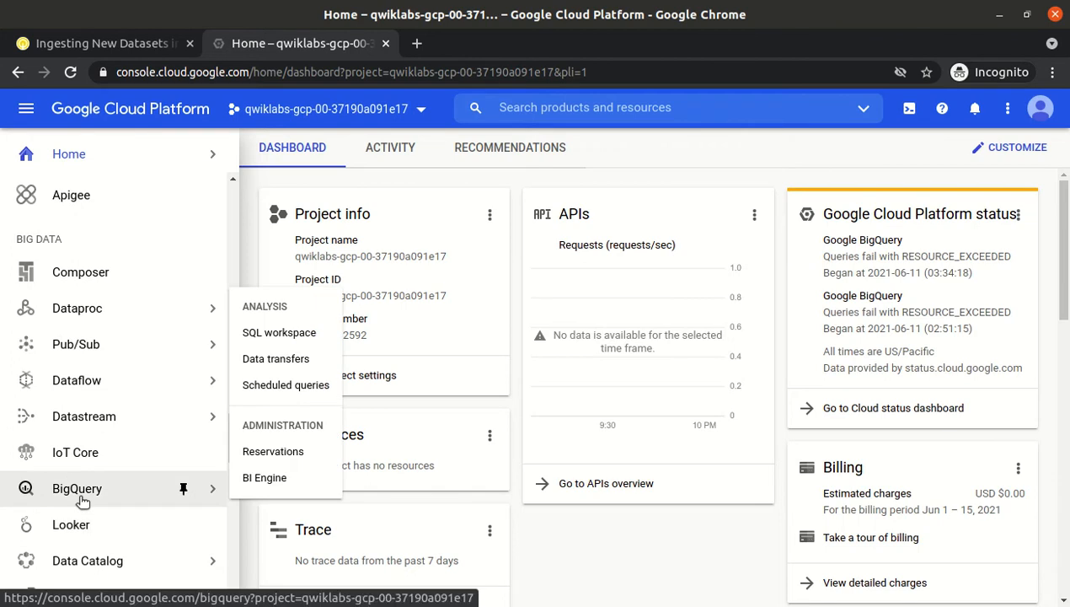
pyautogui.click(82, 499)
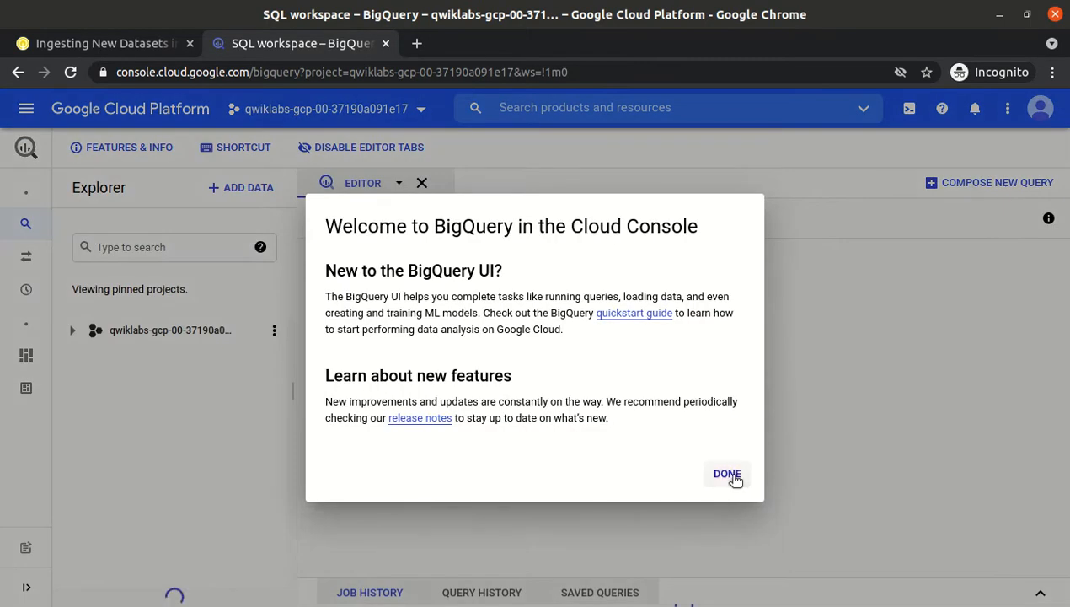
pyautogui.click(733, 477)
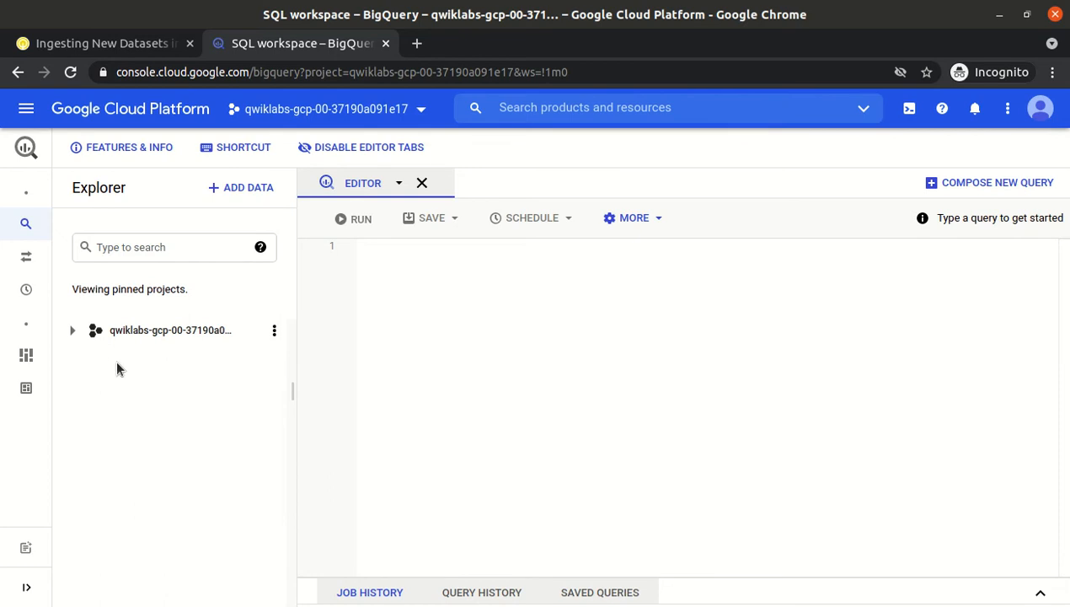
pyautogui.click(71, 332)
# - Return to the Qwiklabs lab page and read the "Create a new dataset to store tables" section for the required dataset ID
pyautogui.click(108, 42)
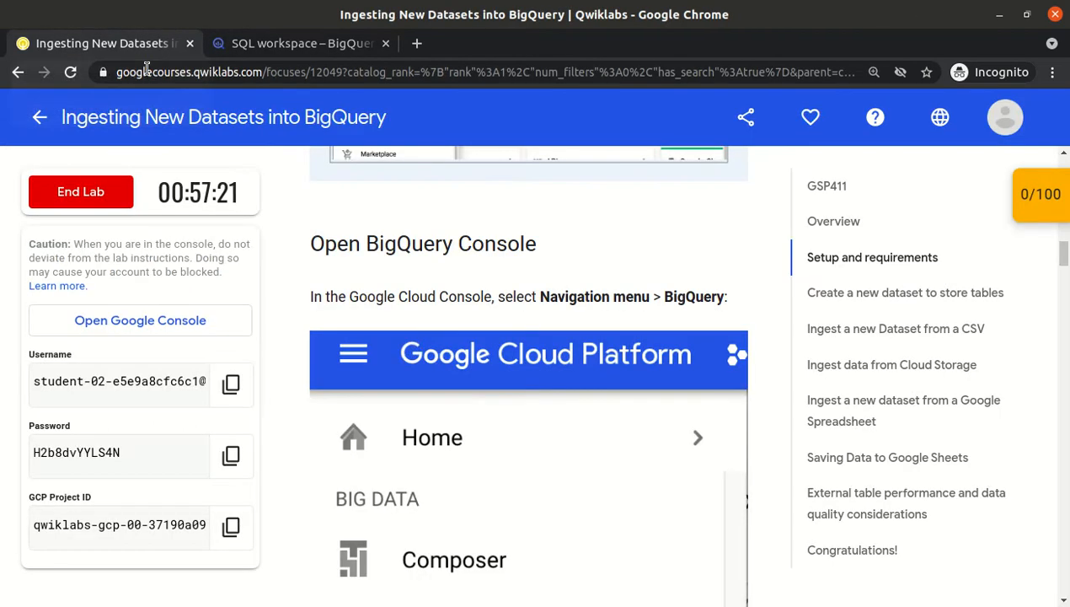
pyautogui.scroll(-4, 577, 289)
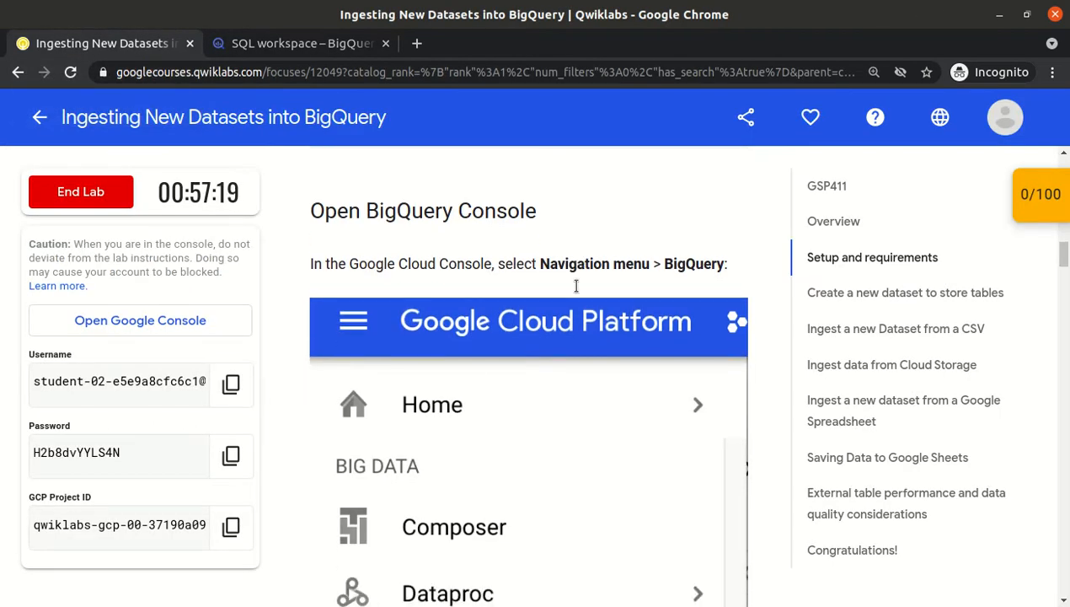
pyautogui.scroll(-9, 577, 288)
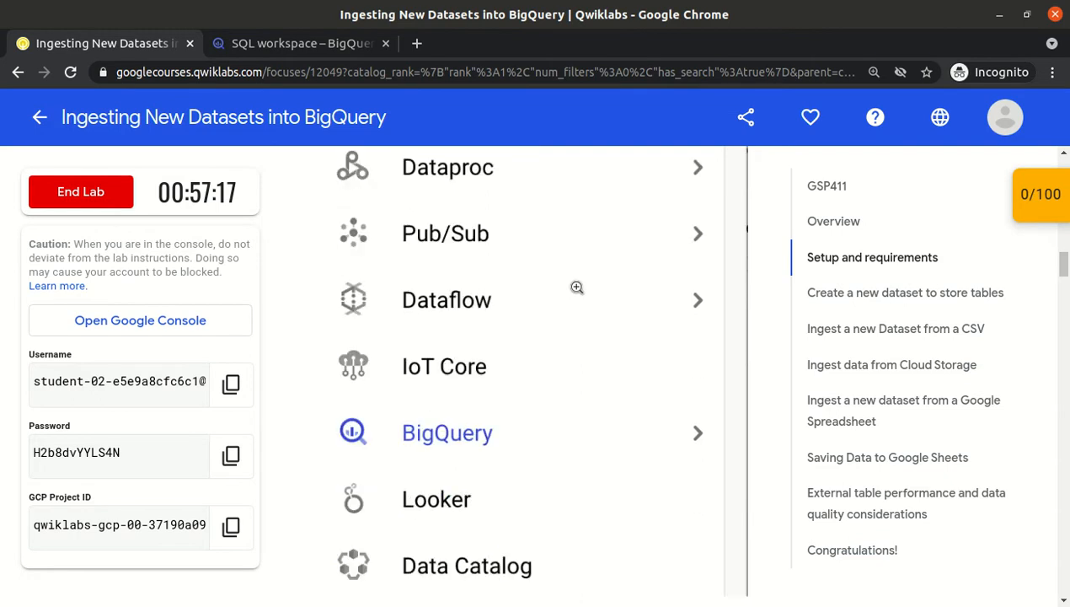
pyautogui.scroll(-4, 577, 287)
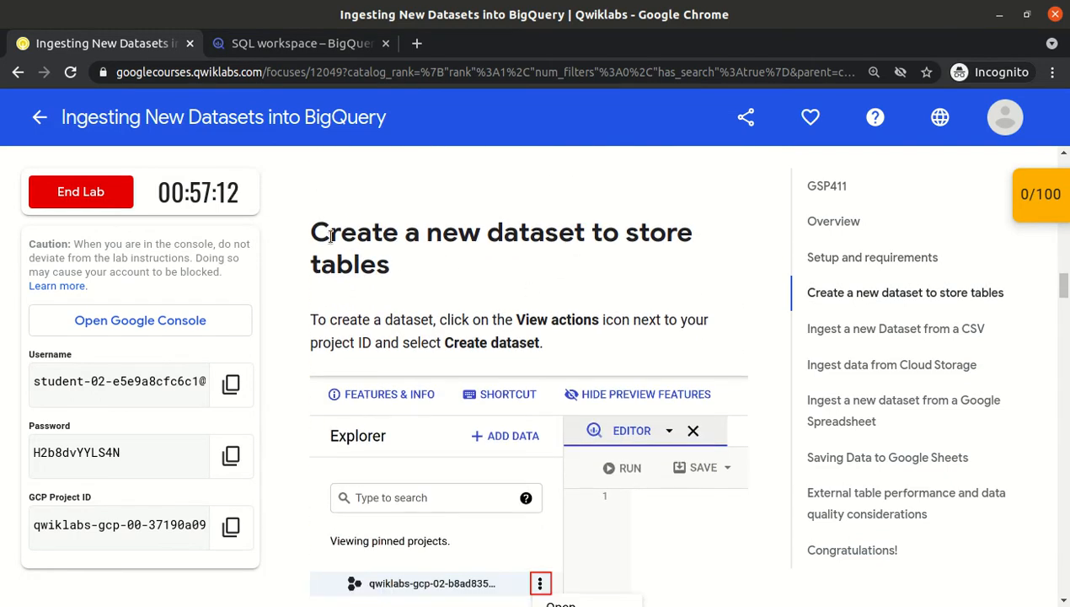
pyautogui.moveTo(310, 226); pyautogui.dragTo(384, 270)
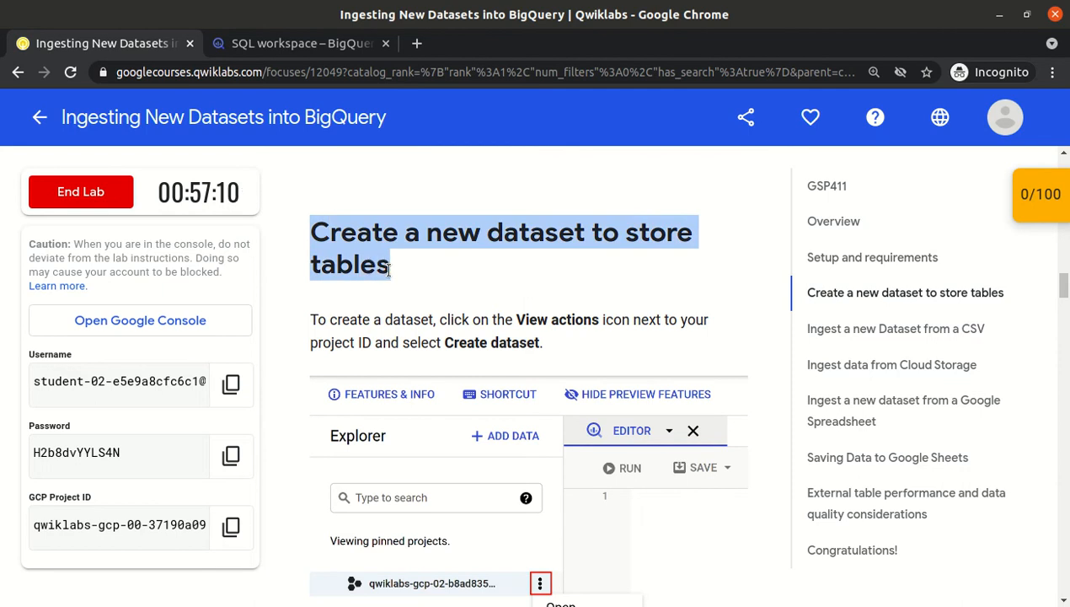
pyautogui.click(389, 268)
pyautogui.scroll(-4, 389, 268)
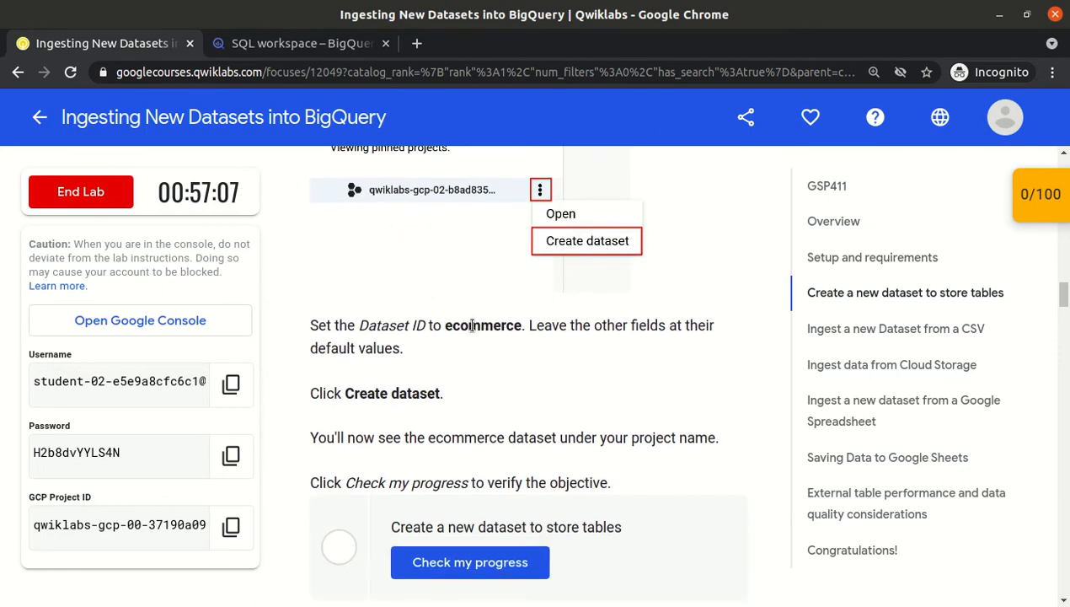
pyautogui.doubleClick(472, 326)
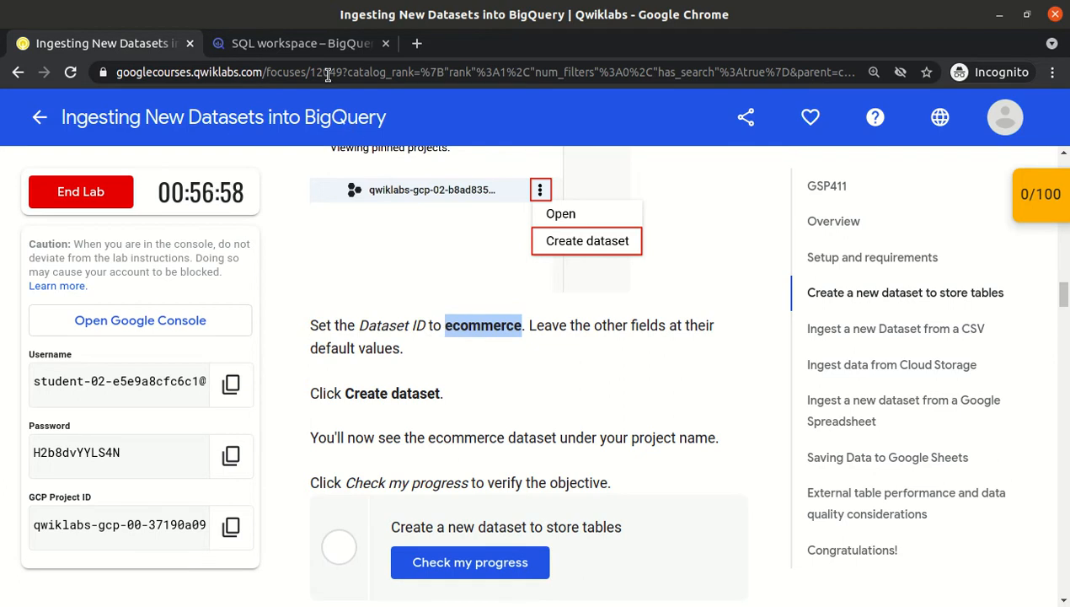
# - Switch to the BigQuery console and create a dataset with the ID ecommerce in the pinned project, keeping the default settings
pyautogui.click(291, 52)
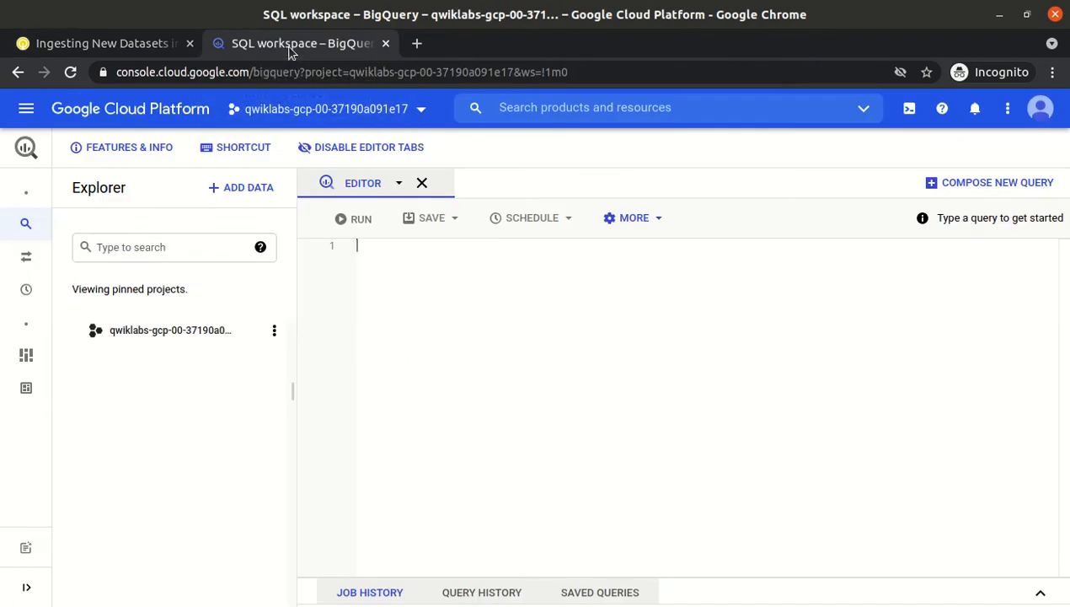
pyautogui.click(275, 331)
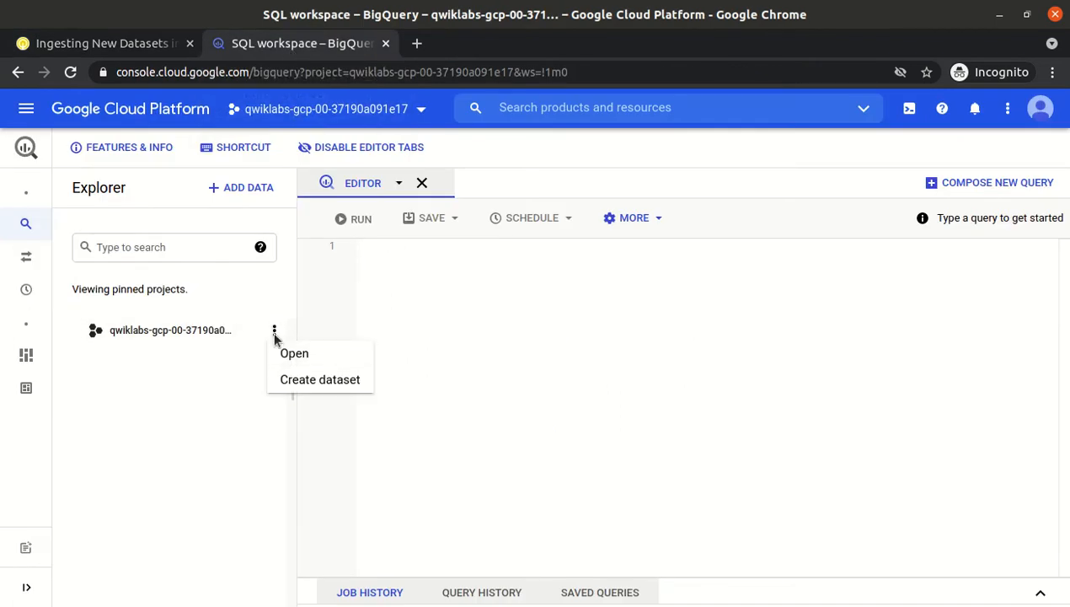
pyautogui.click(300, 384)
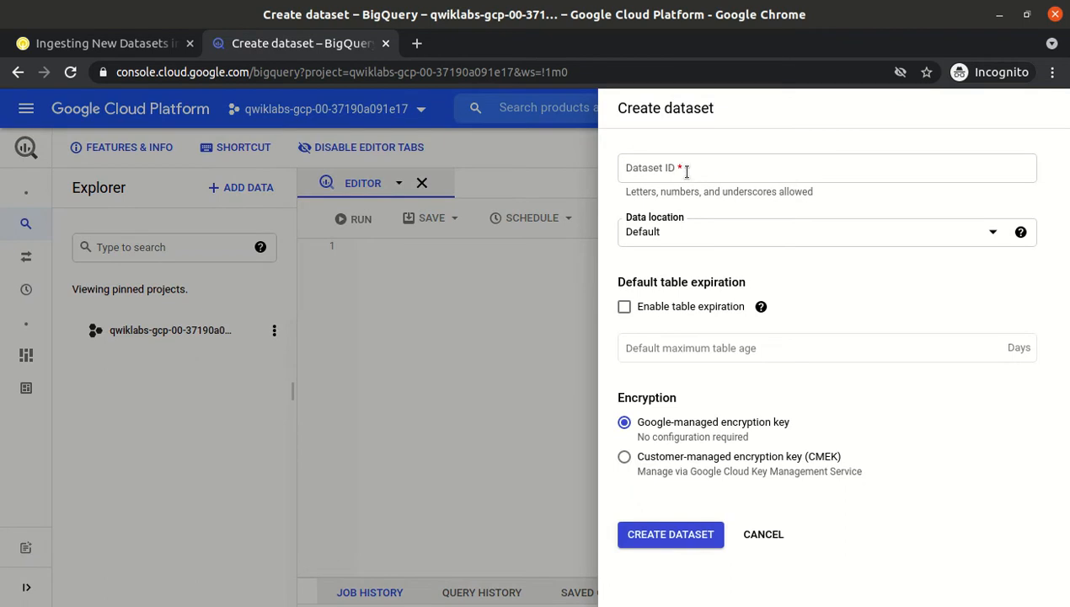
pyautogui.click(687, 171)
pyautogui.write('ecommerce')
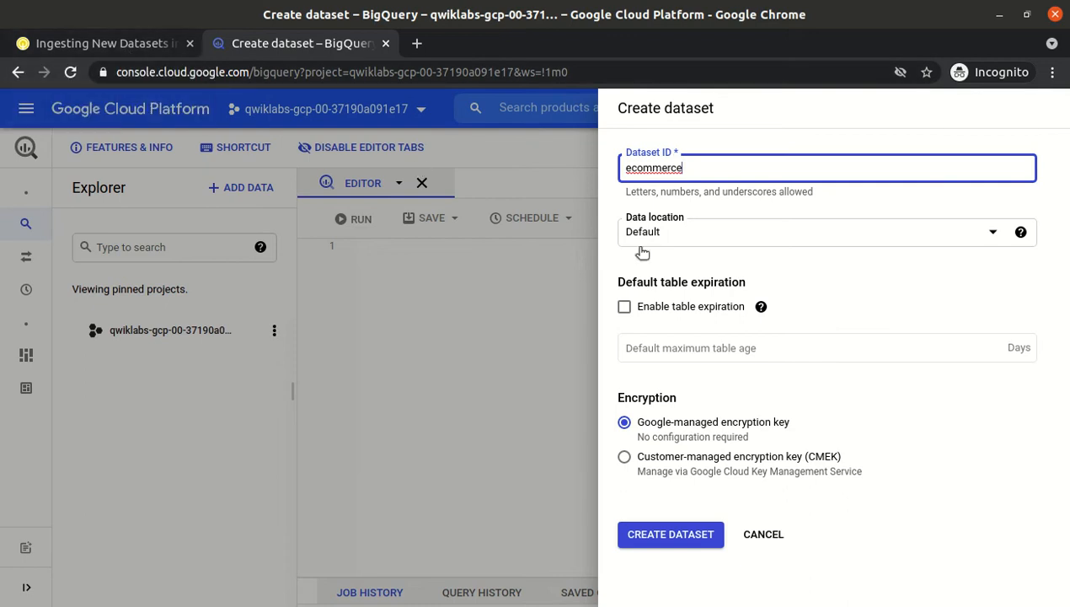
pyautogui.click(643, 543)
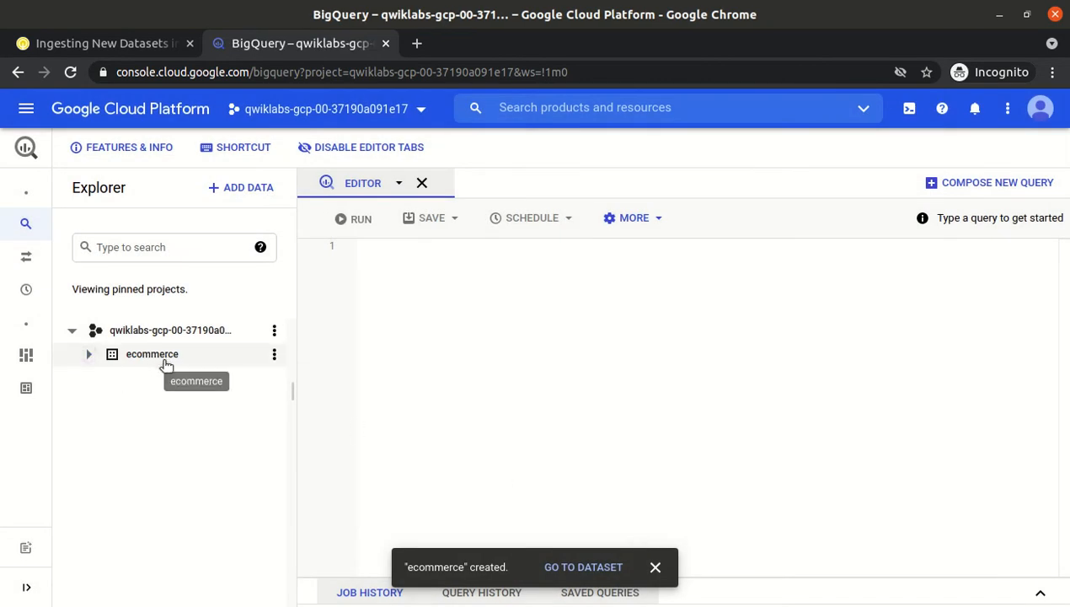
# - Expand the ecommerce dataset, return to the lab page and check progress for "Create a new dataset to store tables"
pyautogui.click(89, 355)
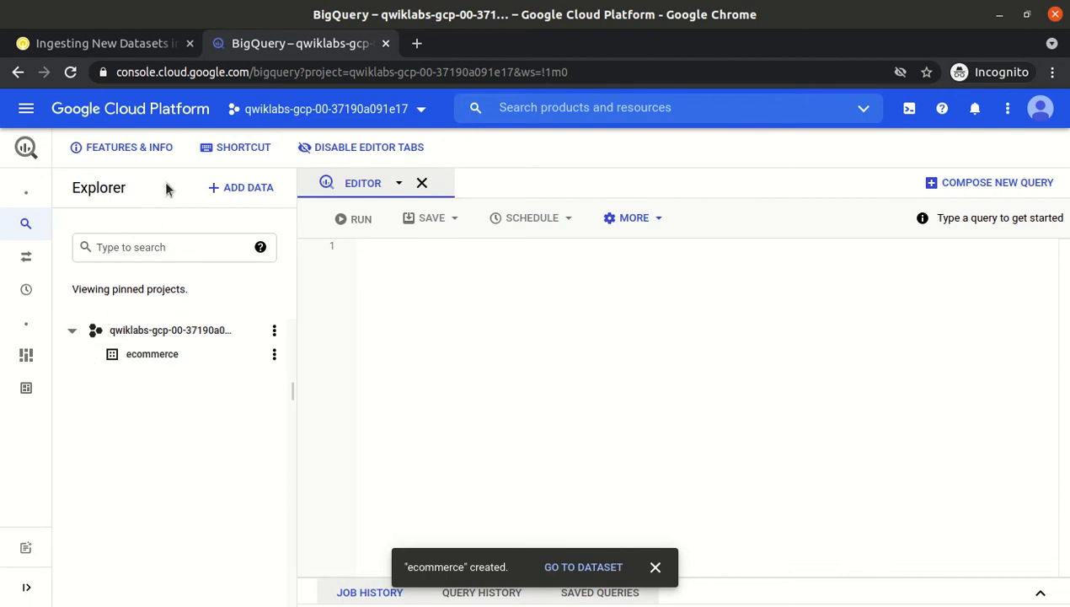
pyautogui.click(73, 45)
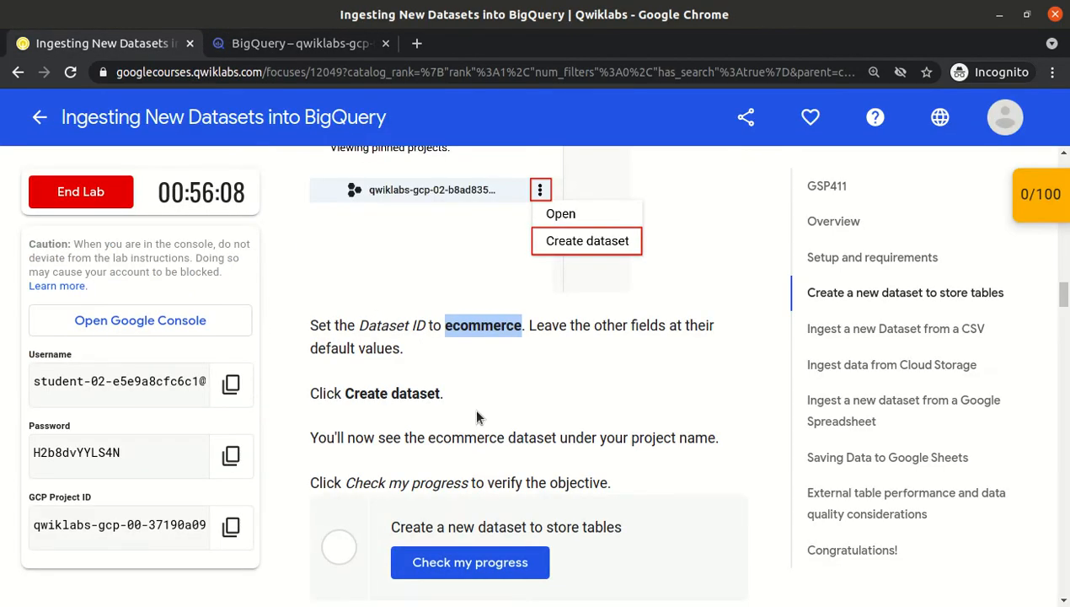
pyautogui.click(456, 579)
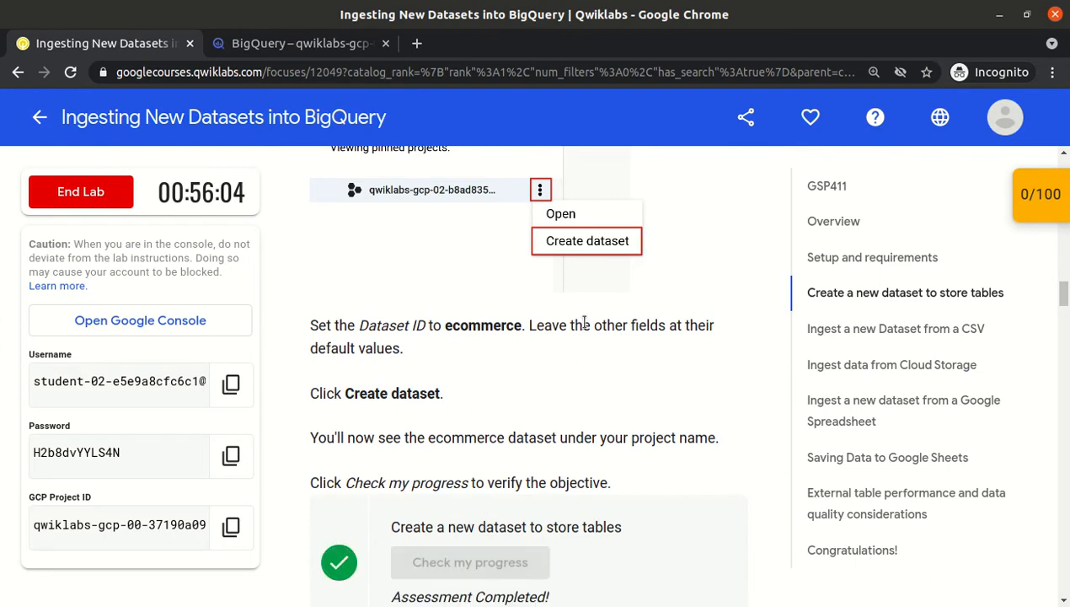
# - Find the "Ingest a new Dataset from a CSV" section of the lab and download the linked products.csv file
pyautogui.scroll(-5, 584, 324)
pyautogui.scroll(-2, 588, 329)
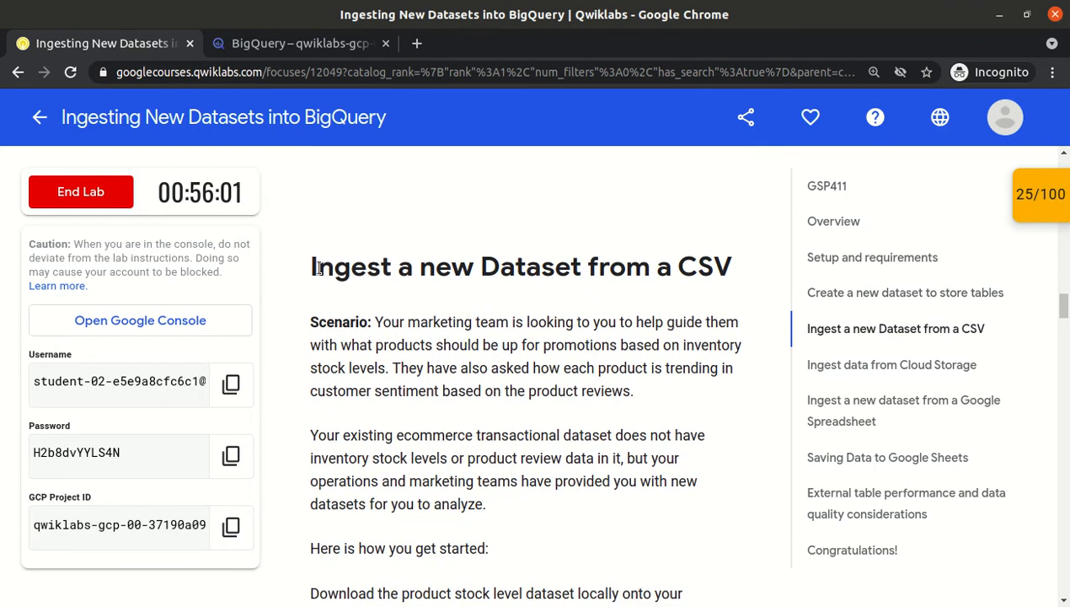
pyautogui.moveTo(310, 271); pyautogui.dragTo(718, 267)
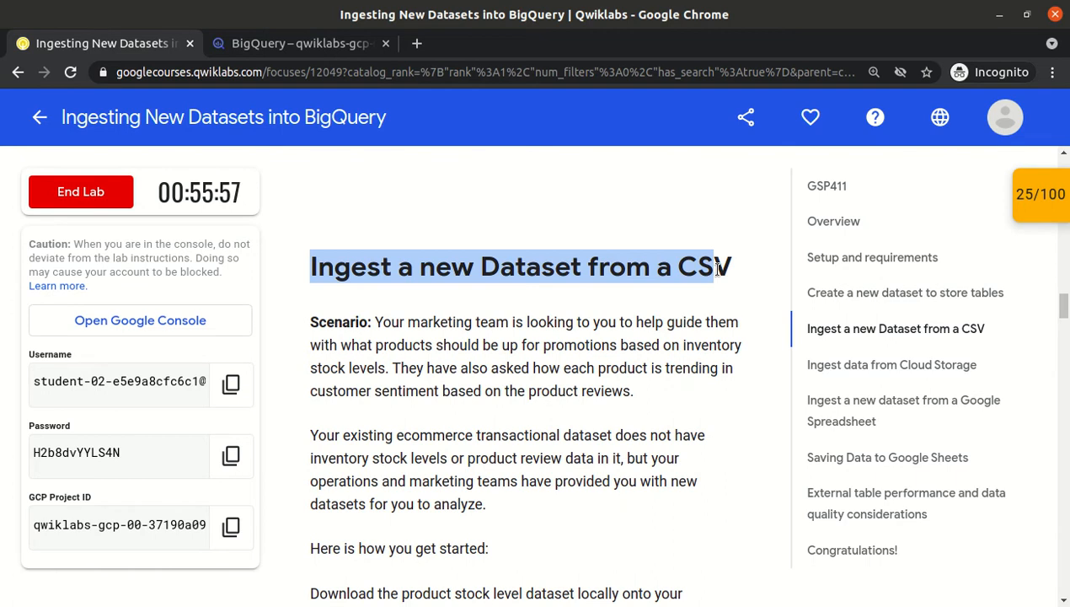
pyautogui.click(718, 268)
pyautogui.scroll(-4, 717, 271)
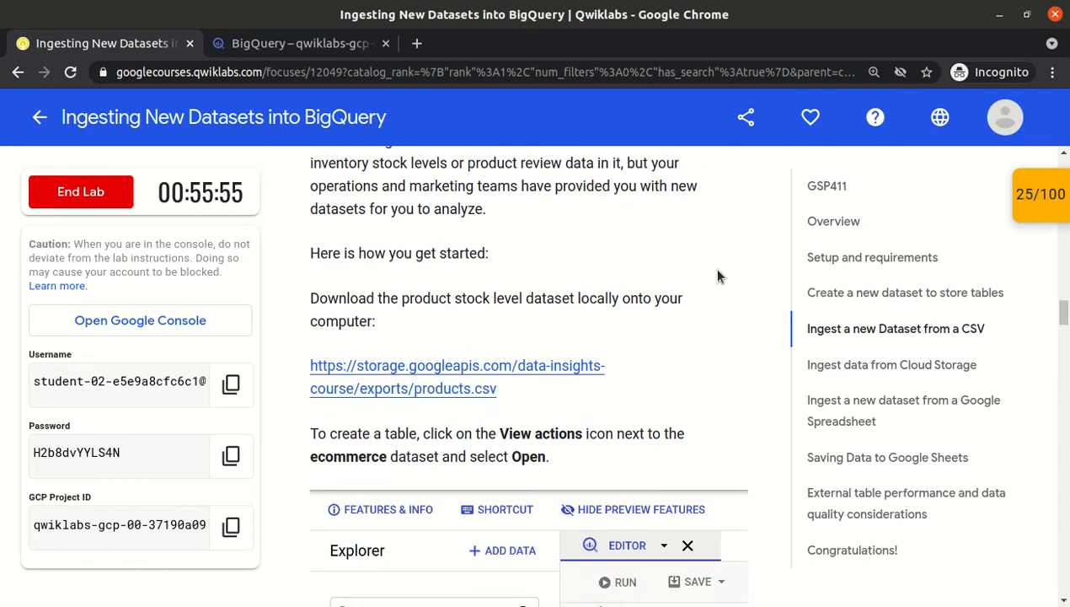
pyautogui.scroll(-2, 718, 276)
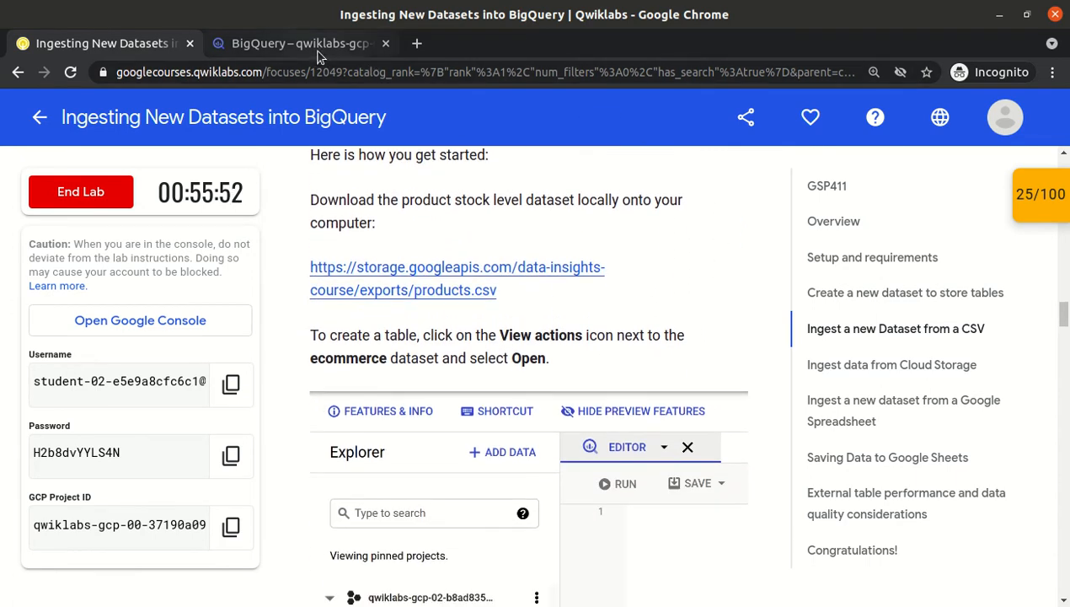
pyautogui.click(320, 51)
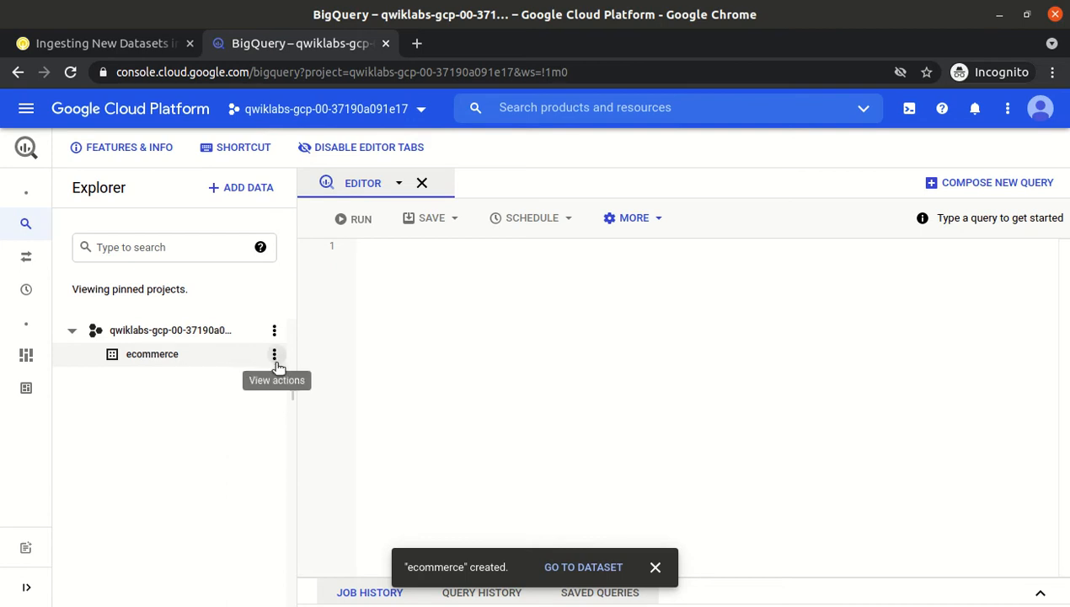
pyautogui.click(101, 43)
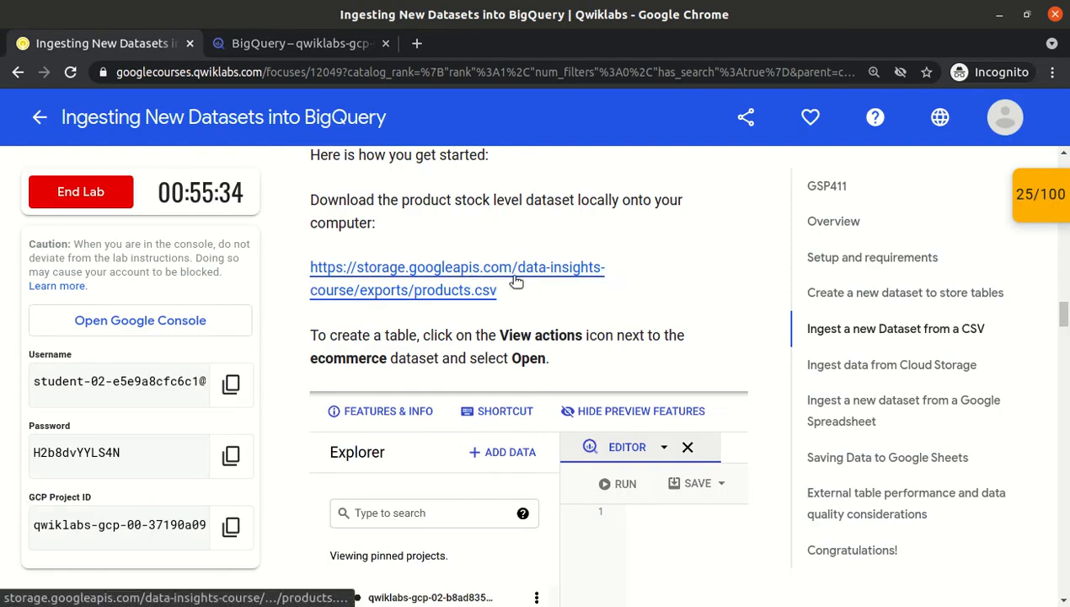
pyautogui.click(378, 272)
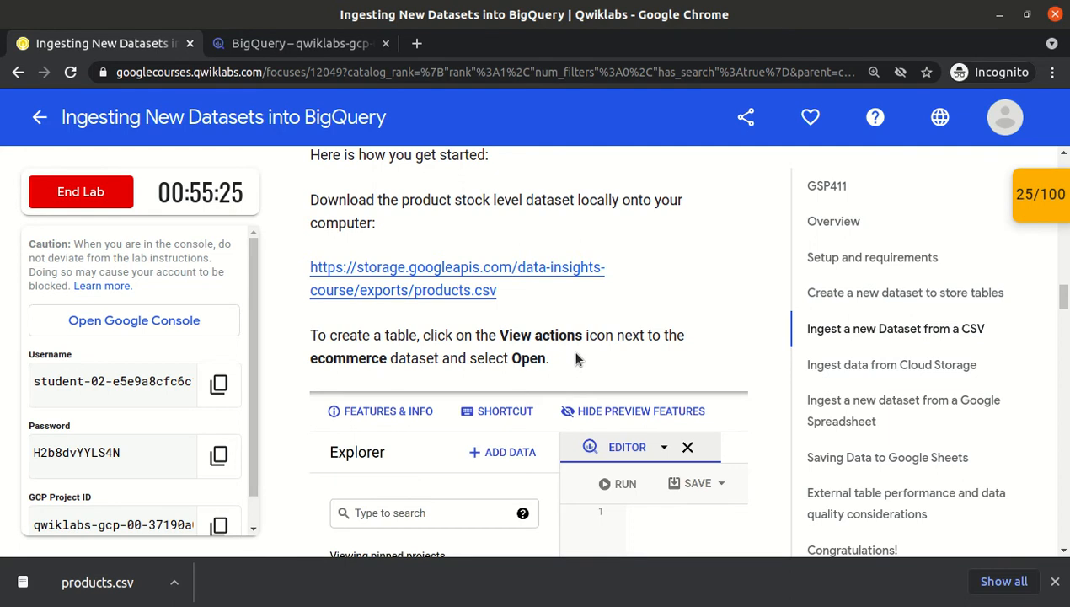
# - Read the lab's Create Table instructions for the source and destination options, highlighting the table name products
pyautogui.scroll(-5, 575, 359)
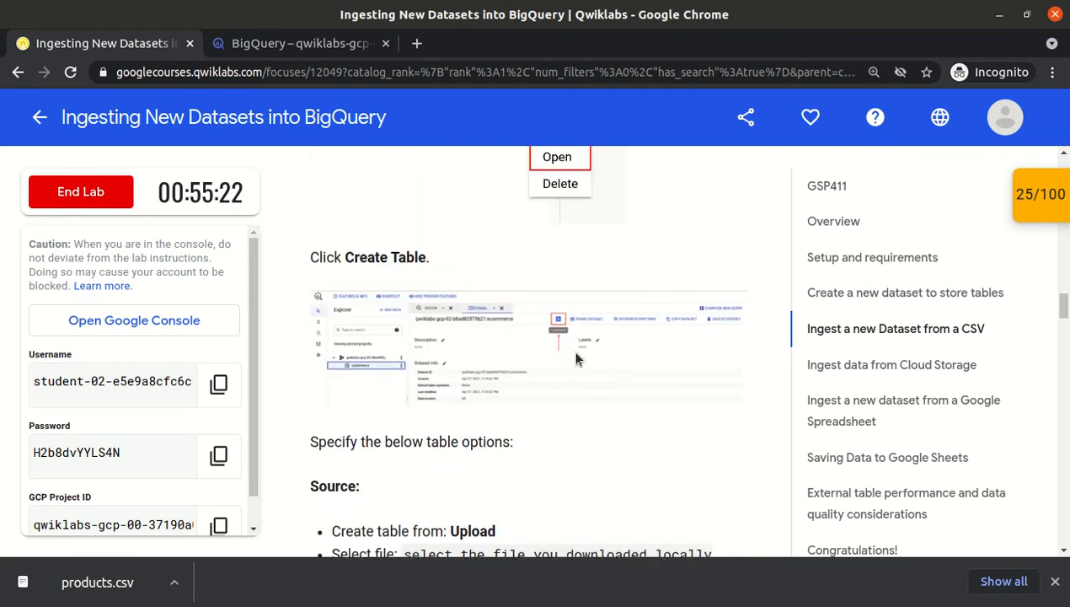
pyautogui.scroll(-1, 576, 358)
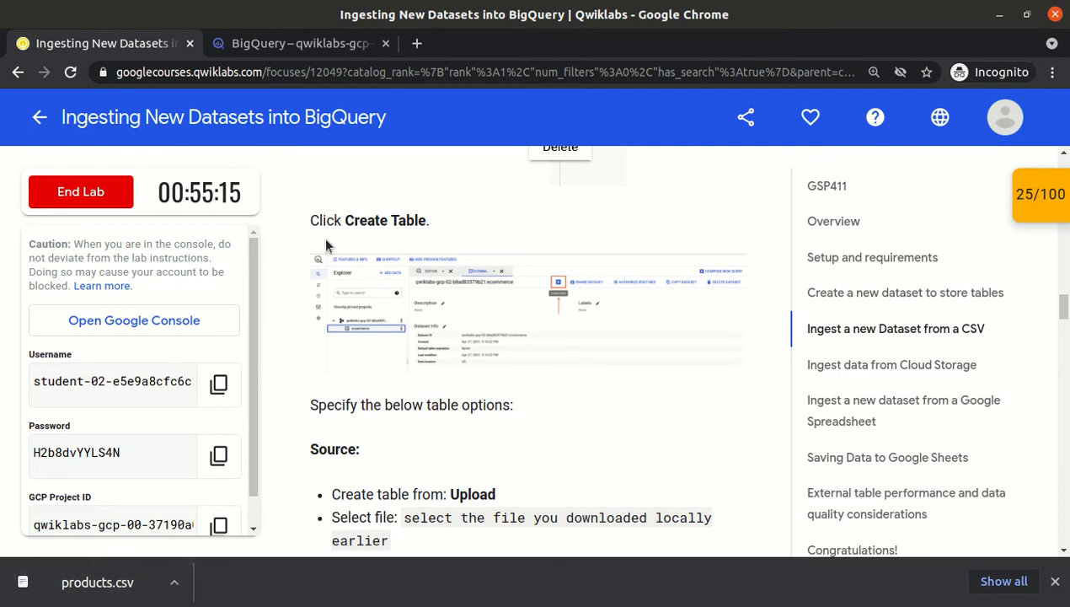
pyautogui.scroll(2, 326, 244)
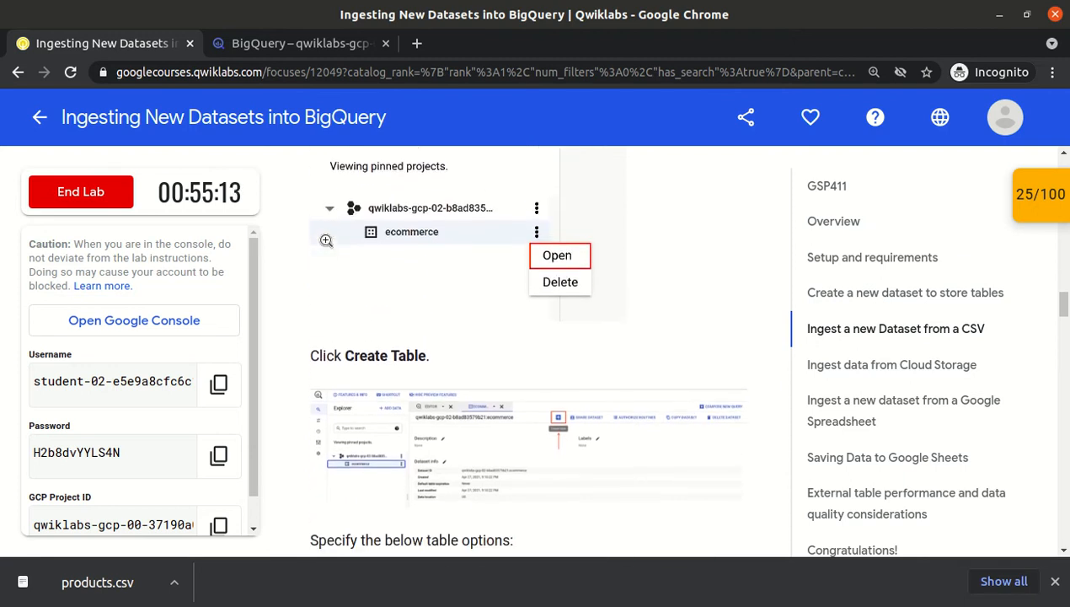
pyautogui.scroll(-4, 326, 240)
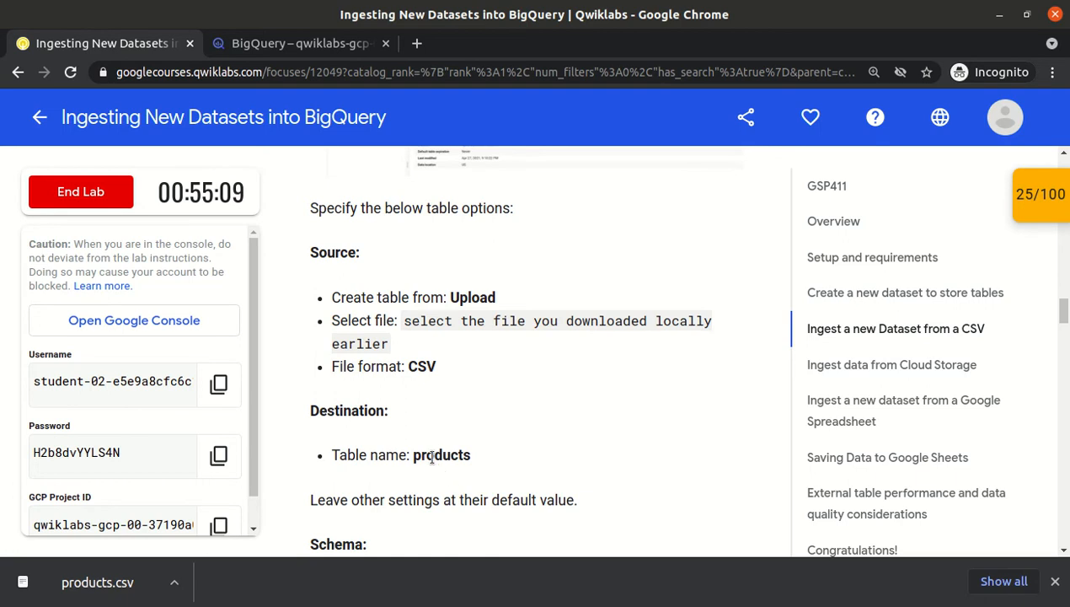
pyautogui.doubleClick(432, 456)
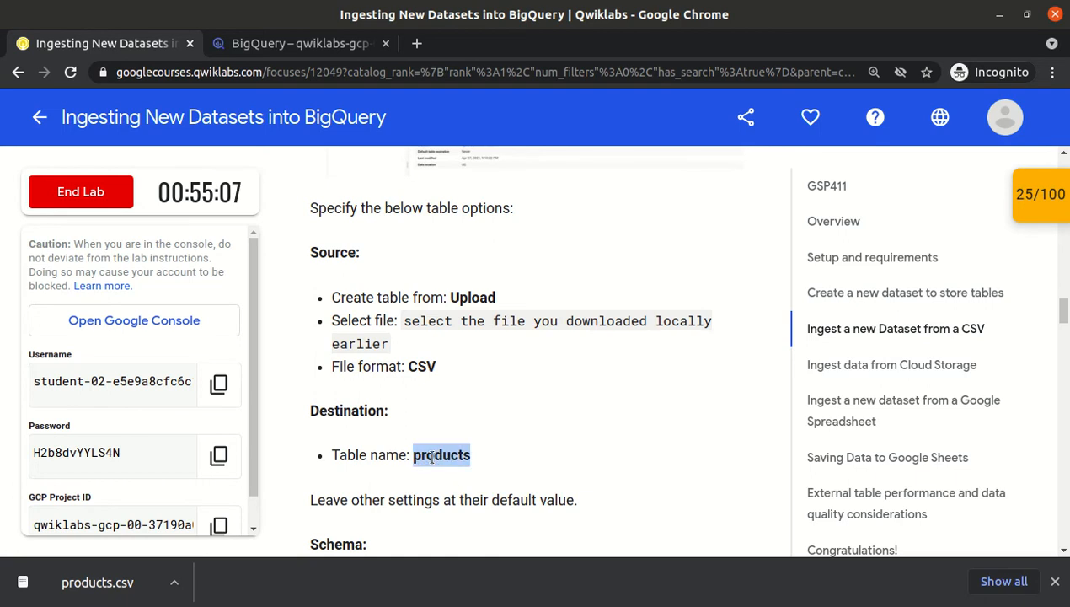
# - Switch back to the BigQuery console and open the details of the ecommerce dataset
pyautogui.click(252, 43)
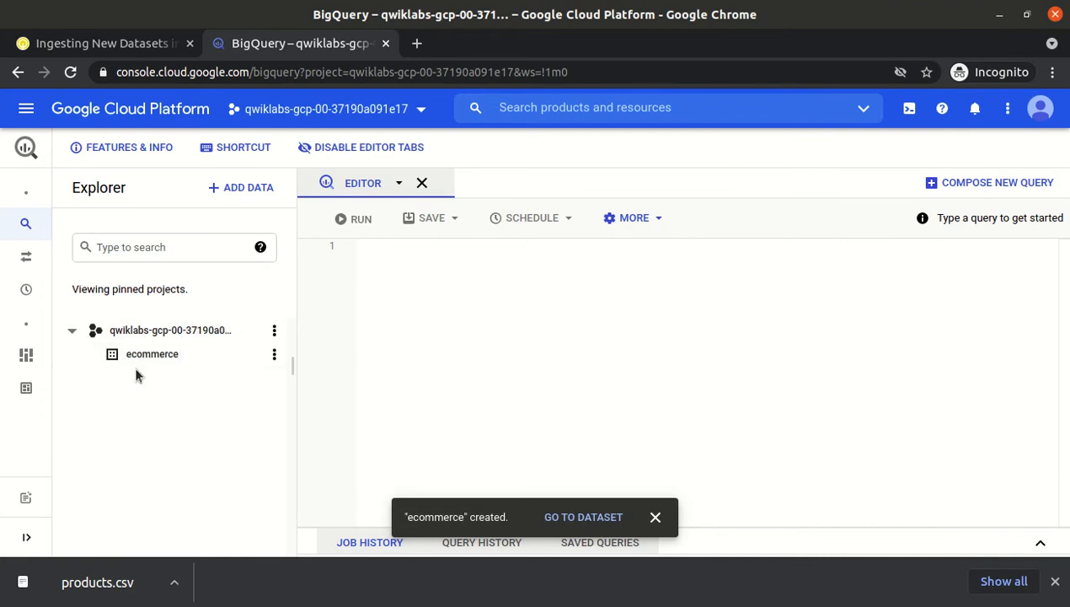
pyautogui.click(277, 332)
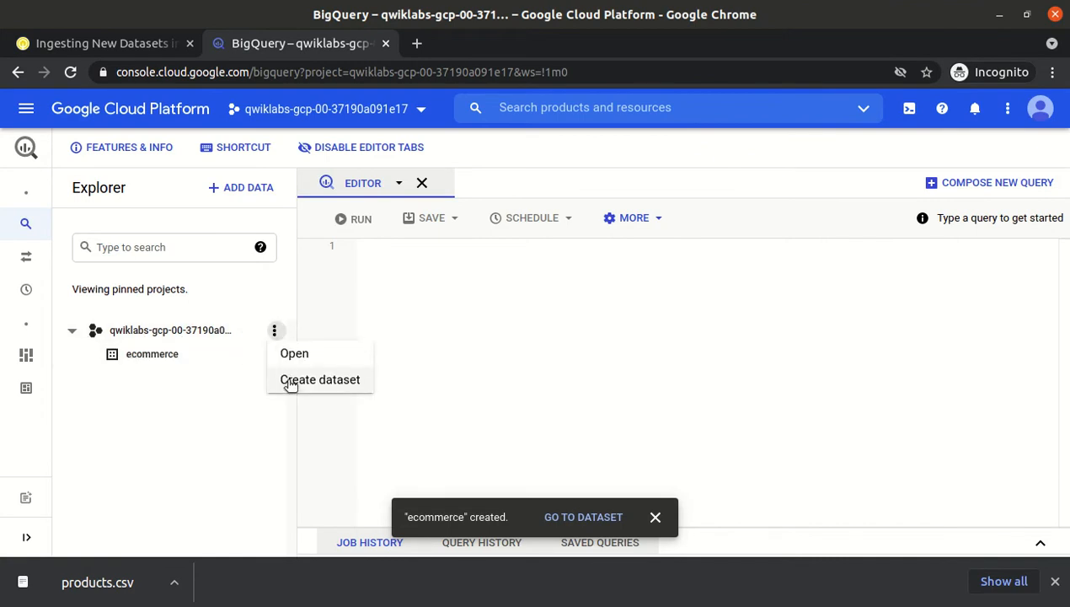
pyautogui.click(187, 417)
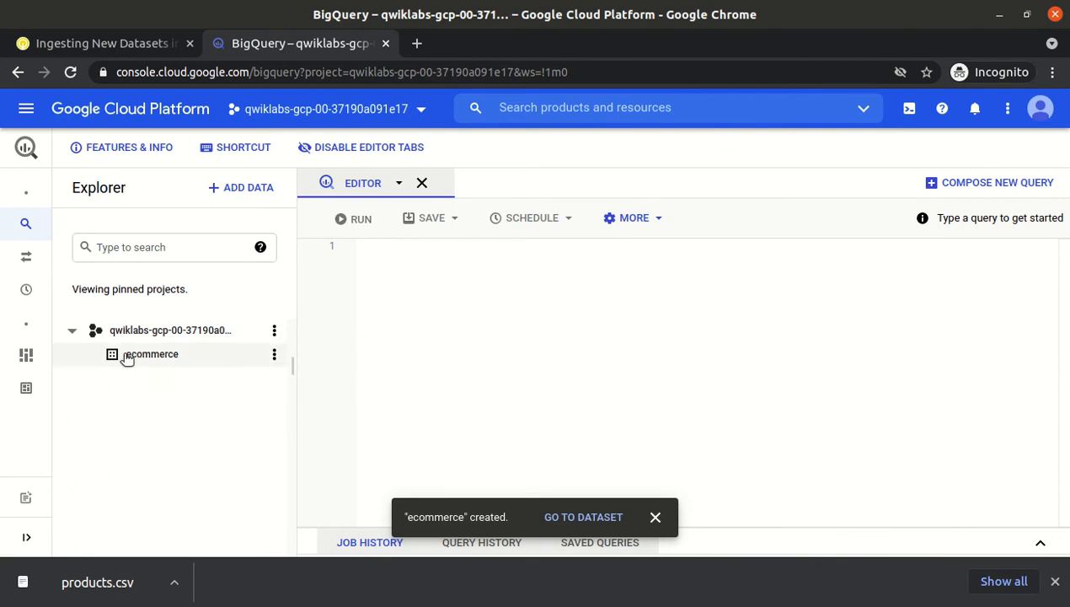
pyautogui.click(276, 356)
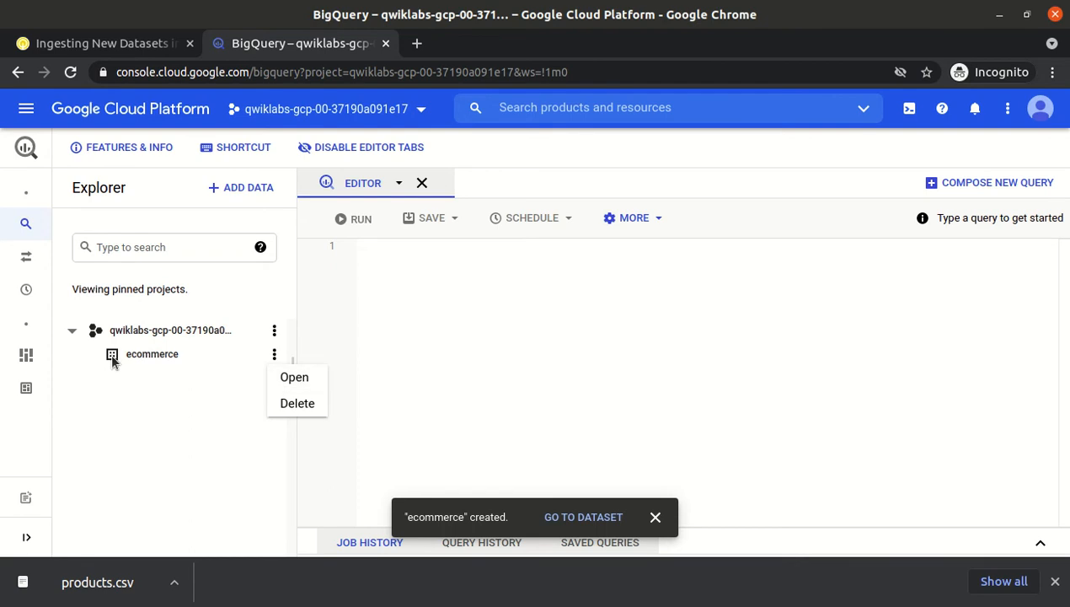
pyautogui.click(287, 380)
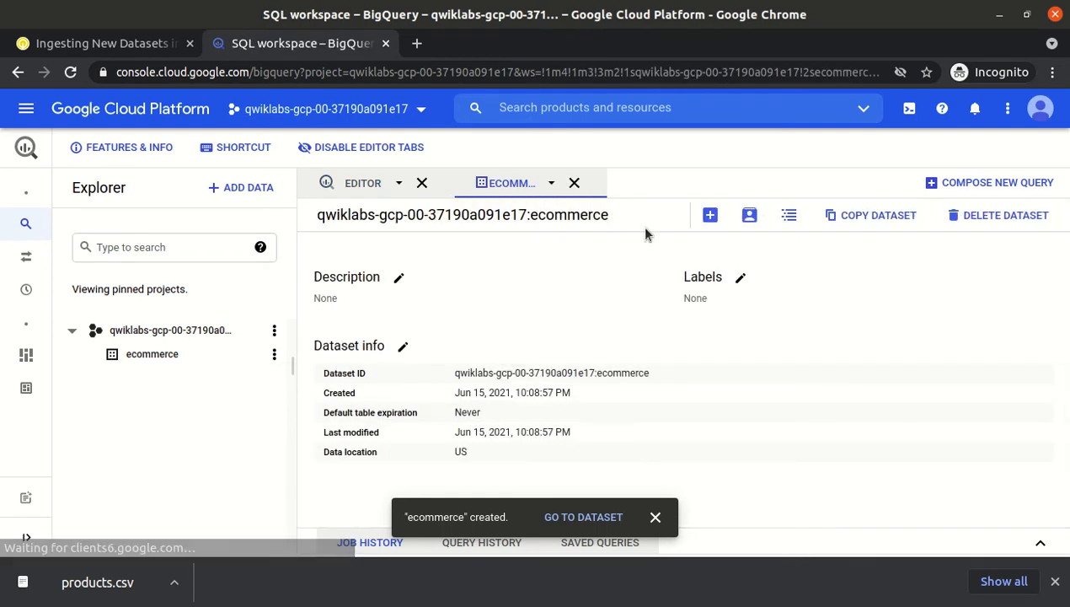
# - Start creating a table in the ecommerce dataset and set its source to Upload
pyautogui.click(712, 217)
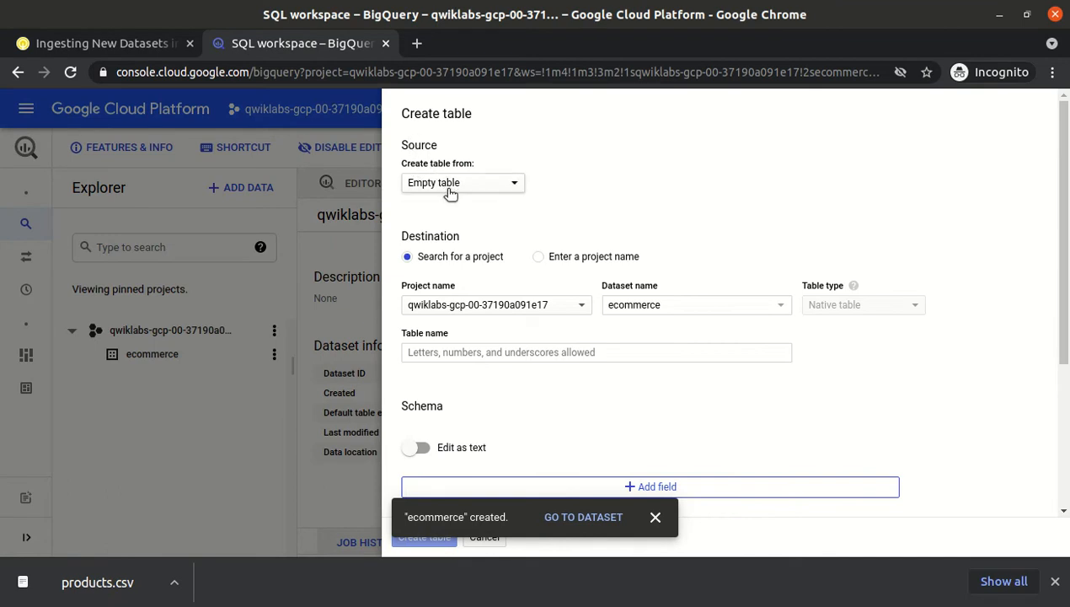
pyautogui.click(450, 193)
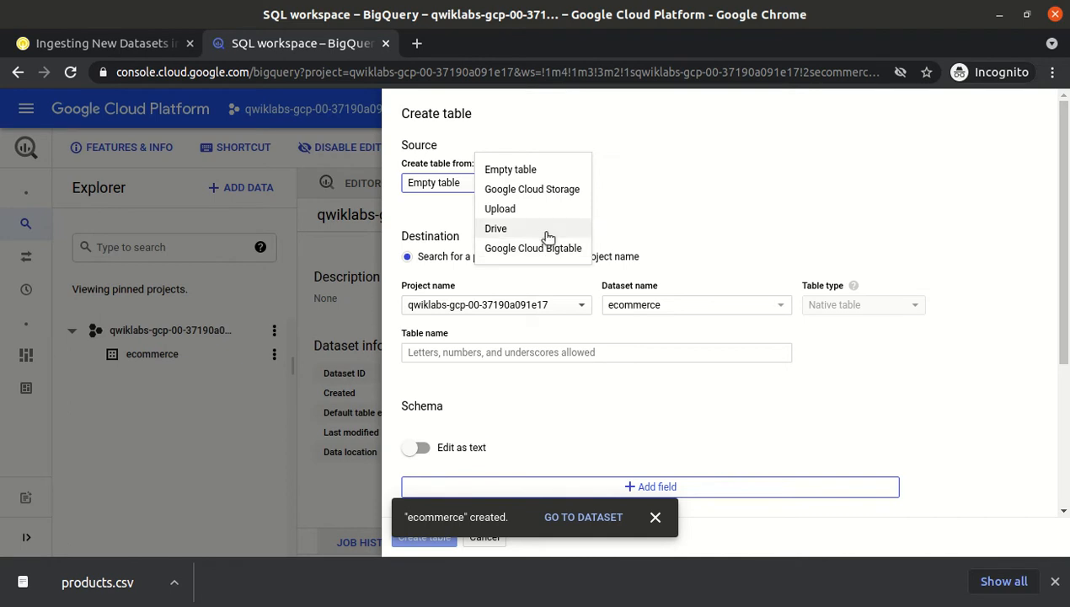
pyautogui.click(505, 209)
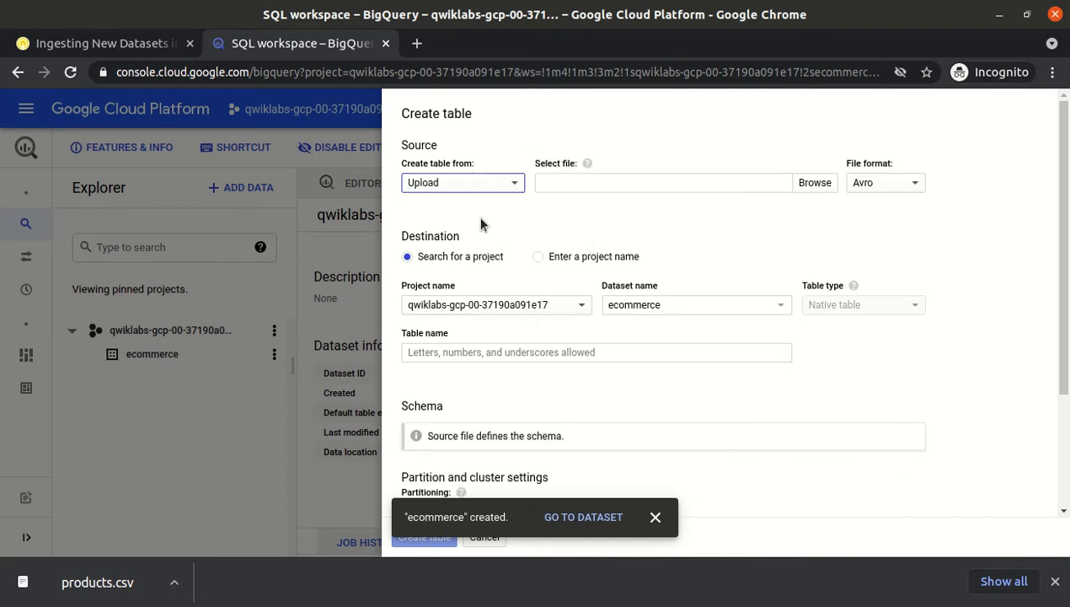
# - Recheck the source options in the lab instructions and reselect Upload as the source of the new table
pyautogui.click(141, 52)
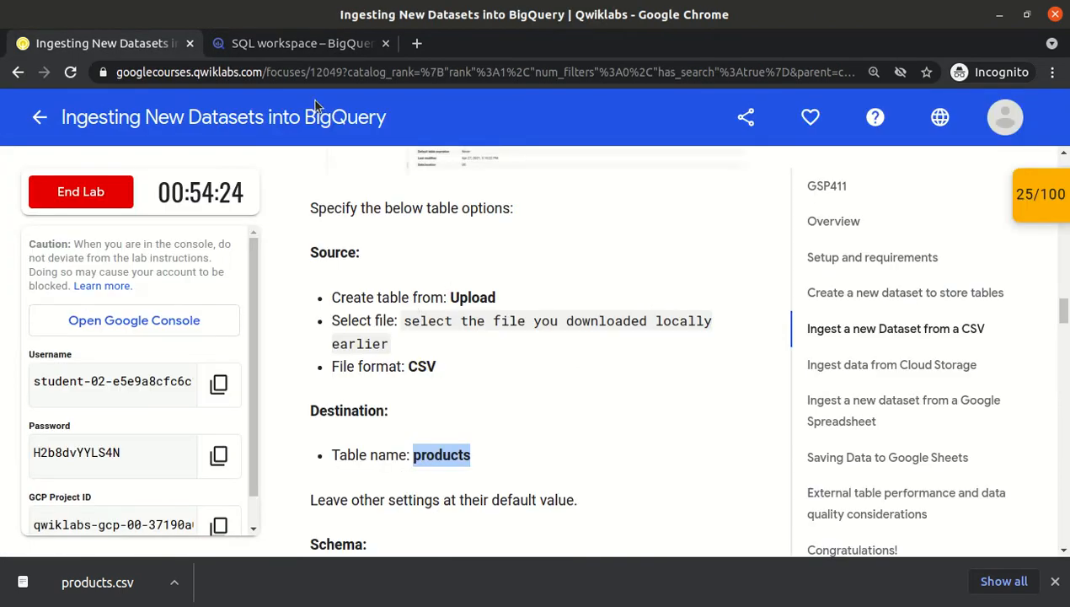
pyautogui.click(289, 43)
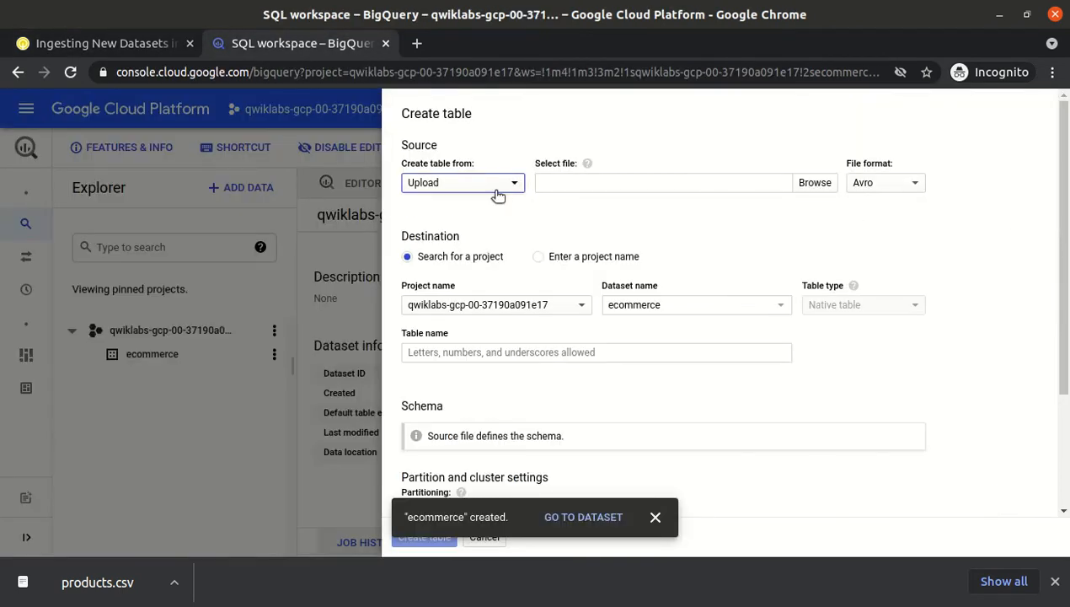
pyautogui.click(498, 194)
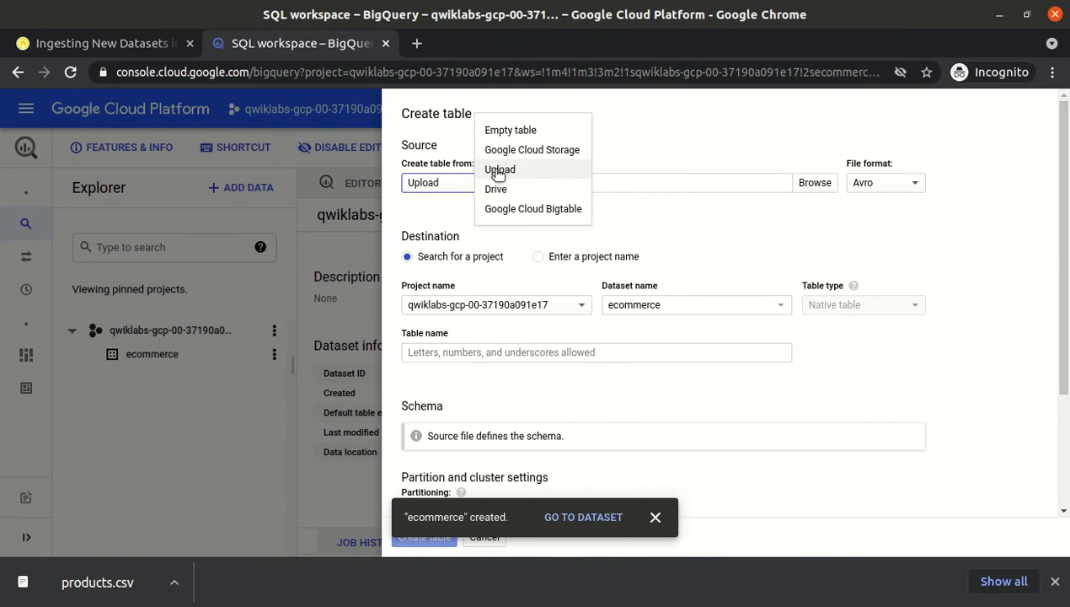
pyautogui.click(498, 173)
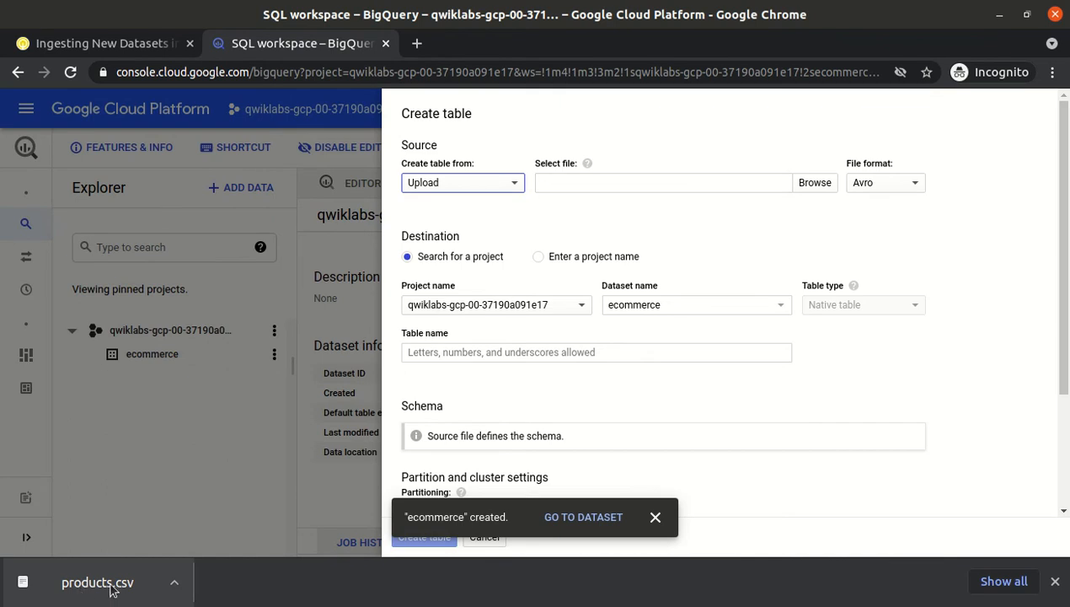
# - Choose products.csv from the Downloads folder as the file to upload, sorting the files by modification date to find it
pyautogui.click(814, 183)
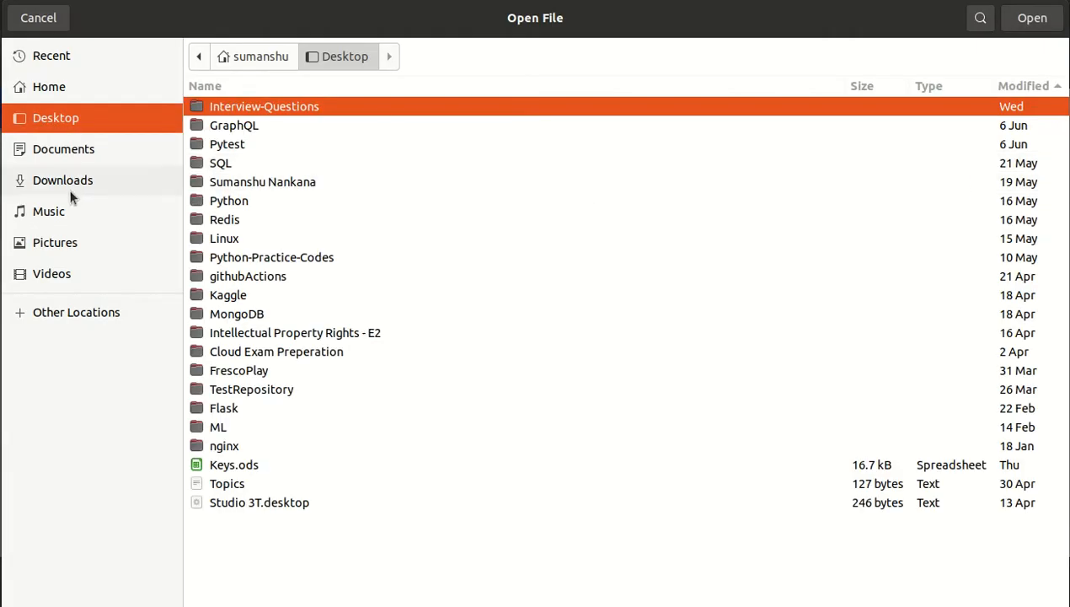
pyautogui.click(68, 180)
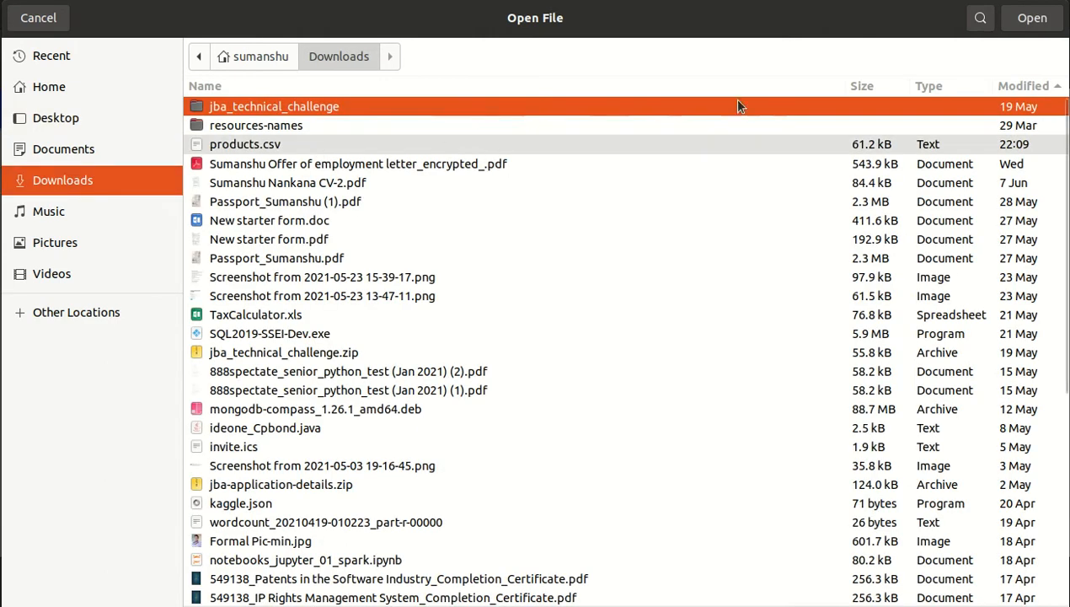
pyautogui.click(1013, 87)
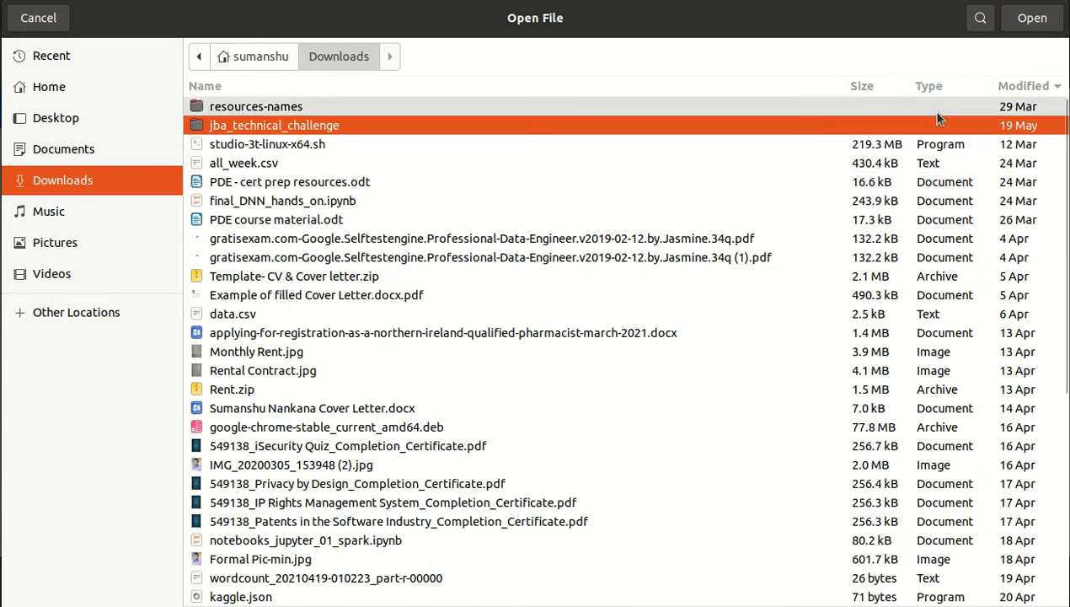
pyautogui.moveTo(1064, 305); pyautogui.dragTo(1064, 589)
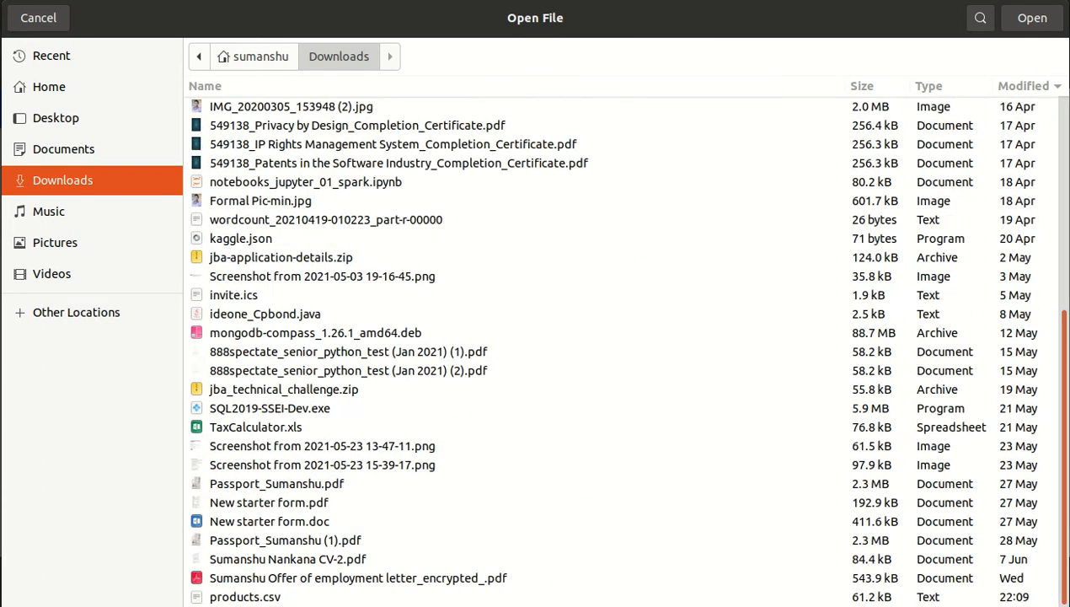
pyautogui.click(271, 597)
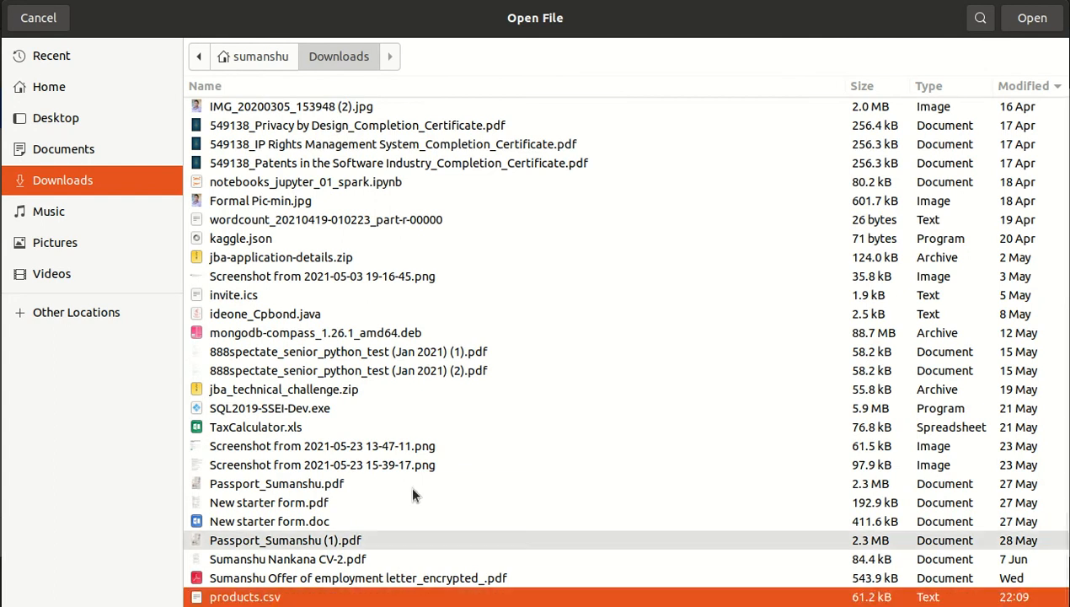
pyautogui.click(1032, 18)
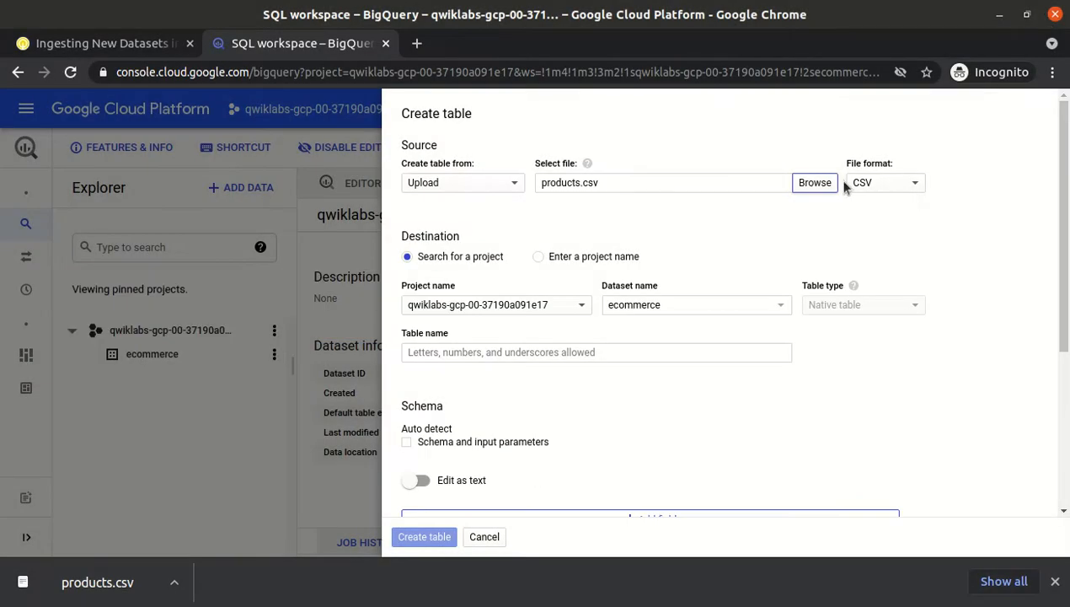
# - Keep CSV as the file format and enable auto-detection of the schema and input parameters
pyautogui.click(872, 193)
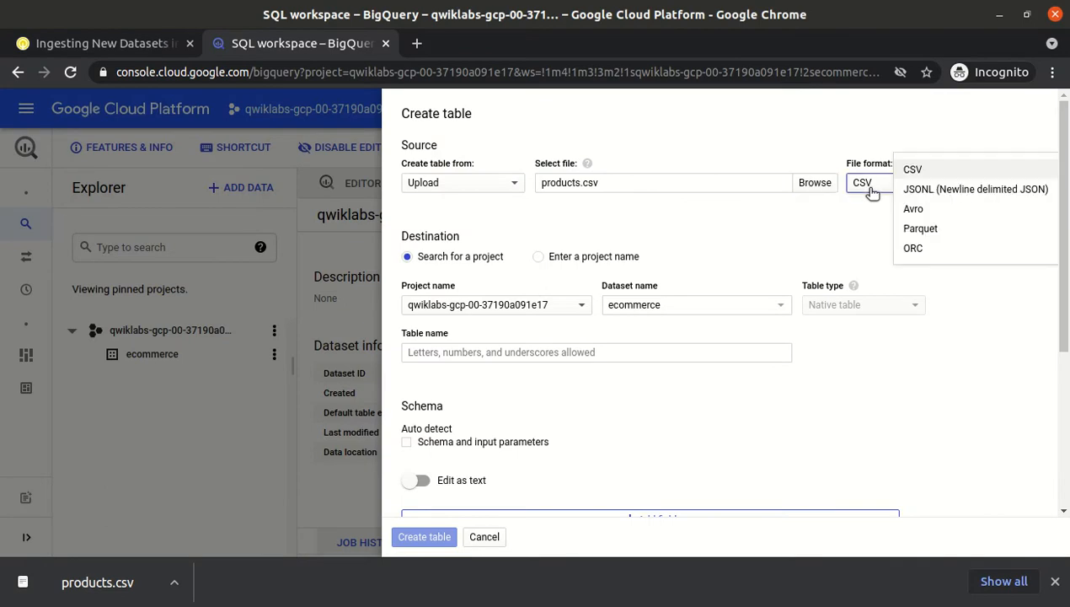
pyautogui.click(872, 193)
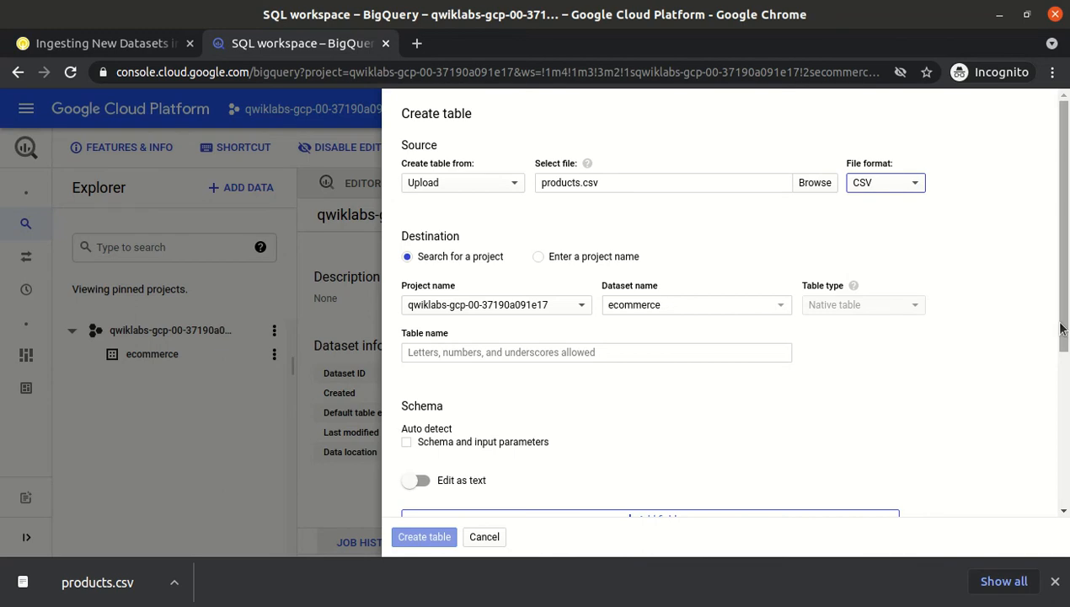
pyautogui.scroll(-4, 1061, 327)
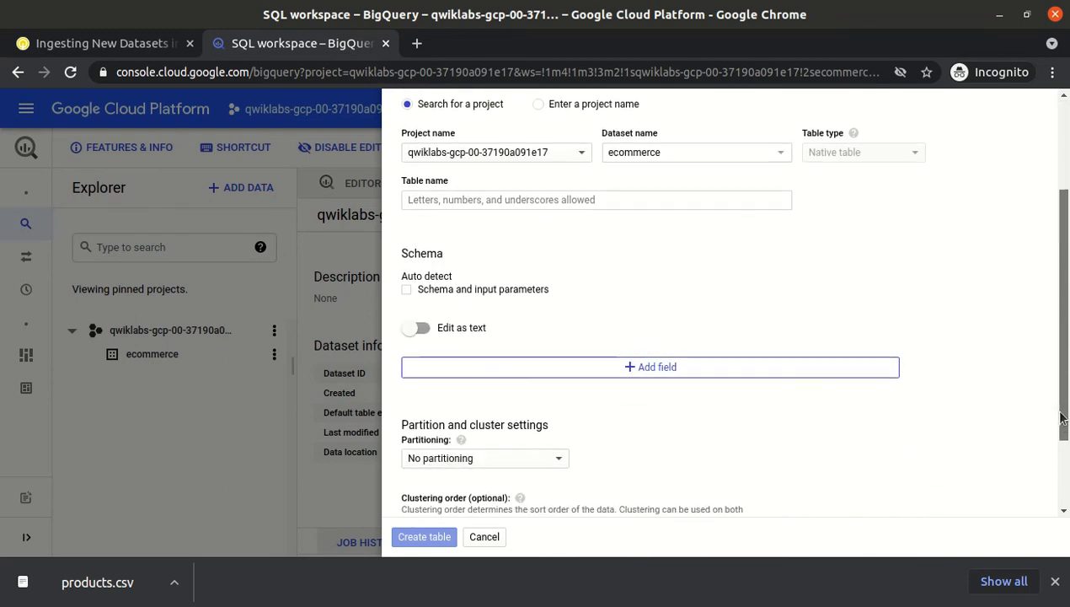
pyautogui.click(408, 290)
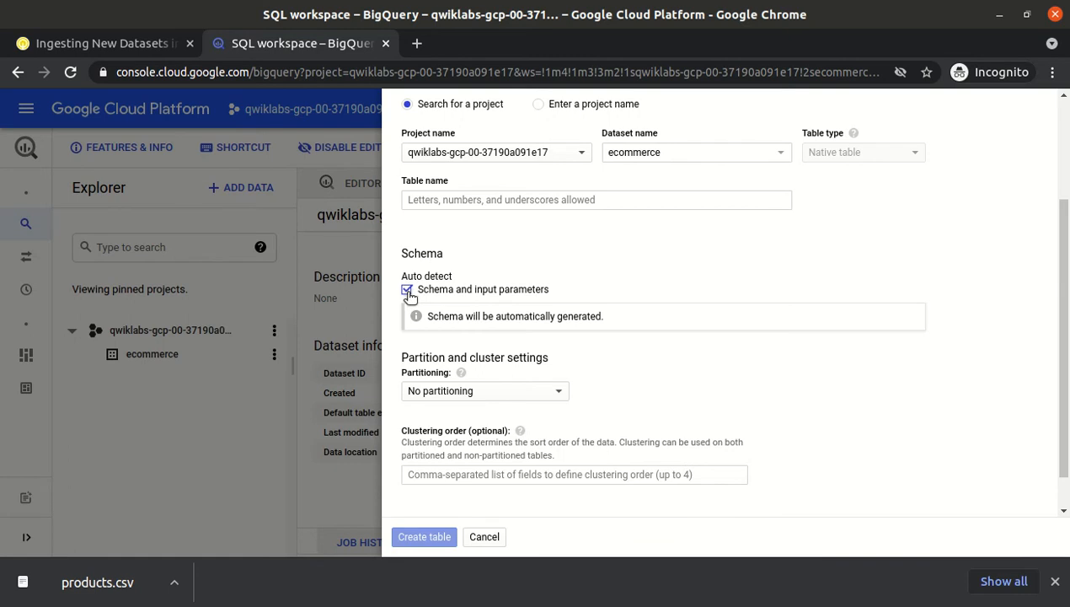
# - Review the lab's Create Table instructions for the file format, table name, schema, partitioning and advanced options
pyautogui.click(85, 45)
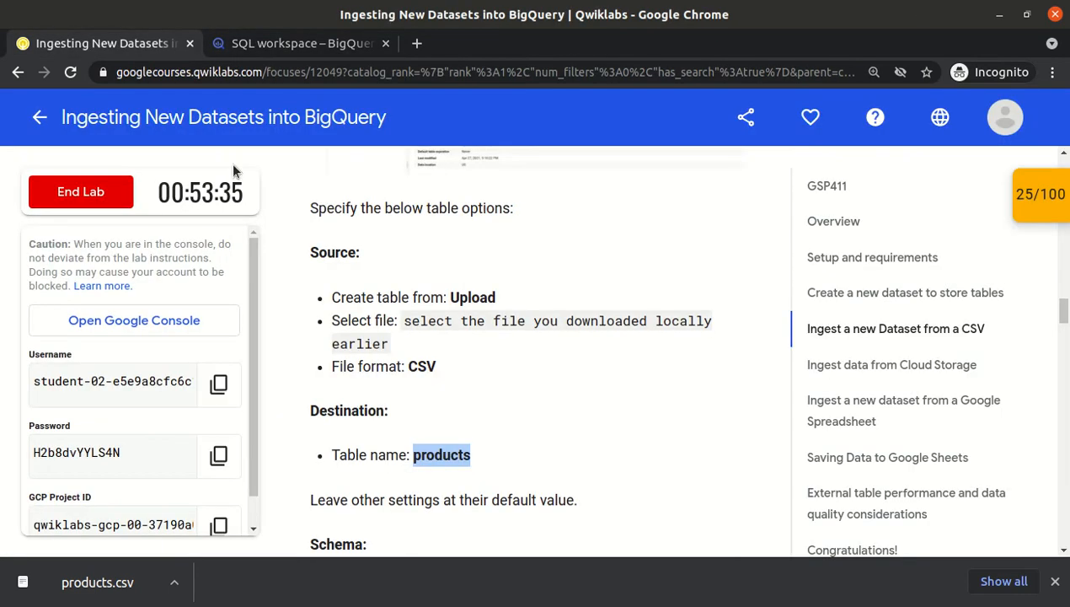
pyautogui.click(433, 341)
pyautogui.doubleClick(414, 366)
pyautogui.click(451, 387)
pyautogui.scroll(-5, 450, 388)
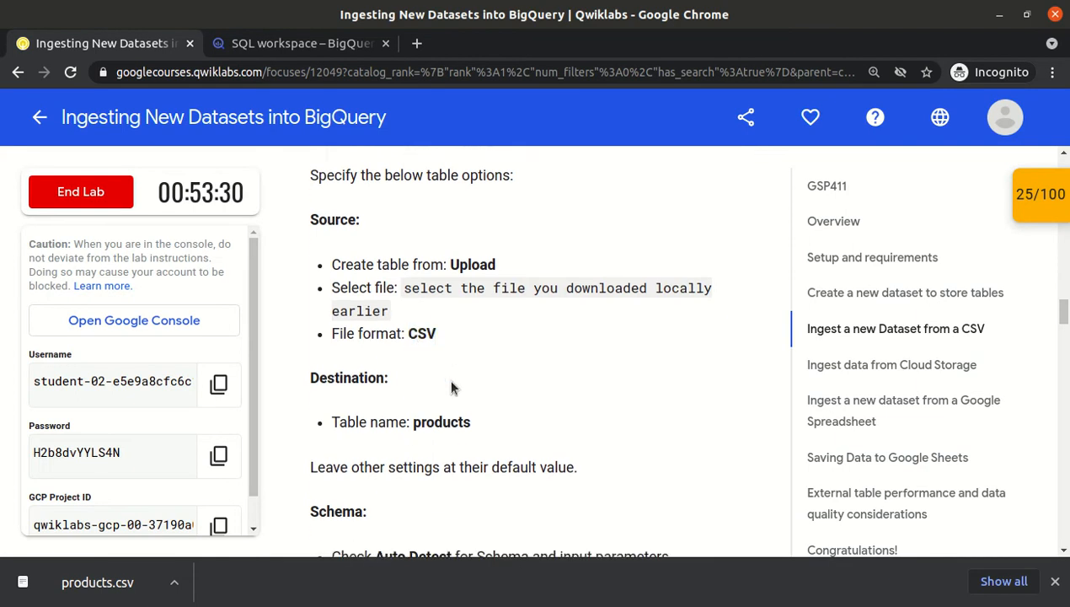
pyautogui.moveTo(374, 294); pyautogui.dragTo(485, 310)
pyautogui.click(485, 311)
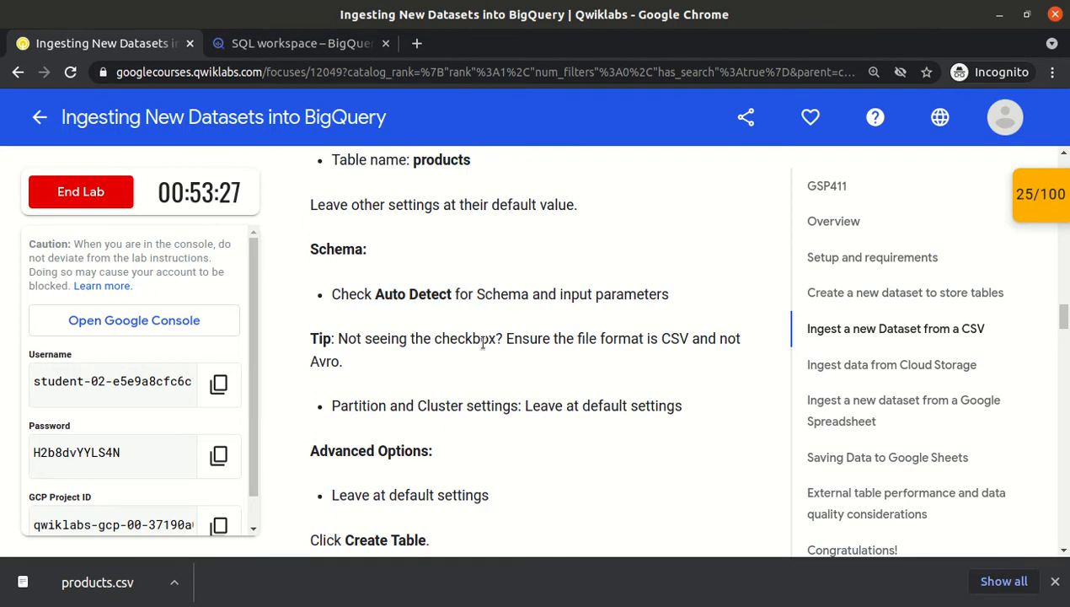
pyautogui.scroll(-2, 483, 345)
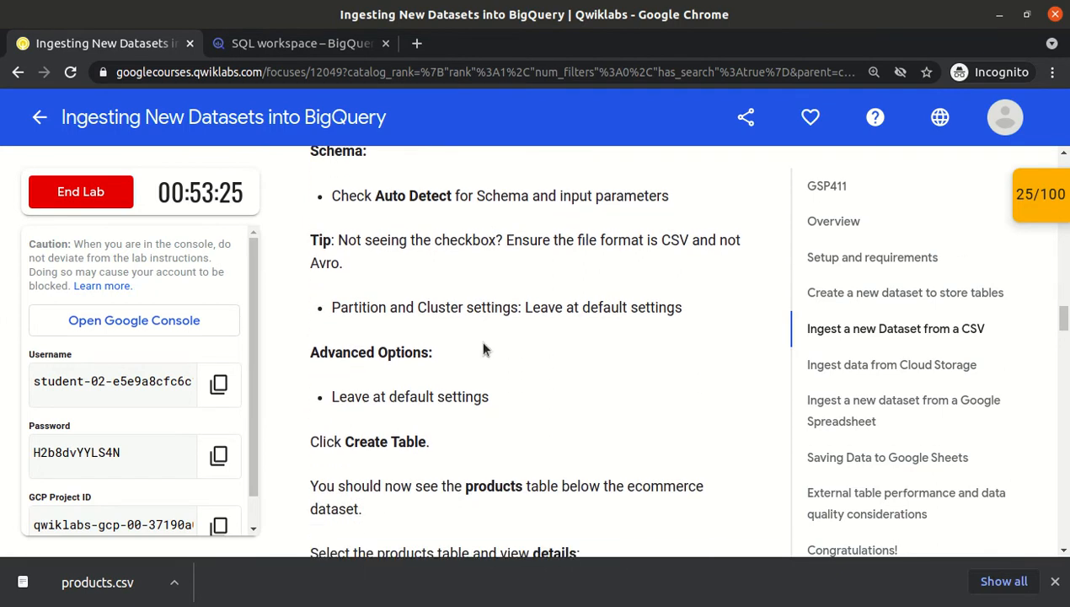
pyautogui.scroll(-1, 485, 348)
pyautogui.scroll(-1, 484, 348)
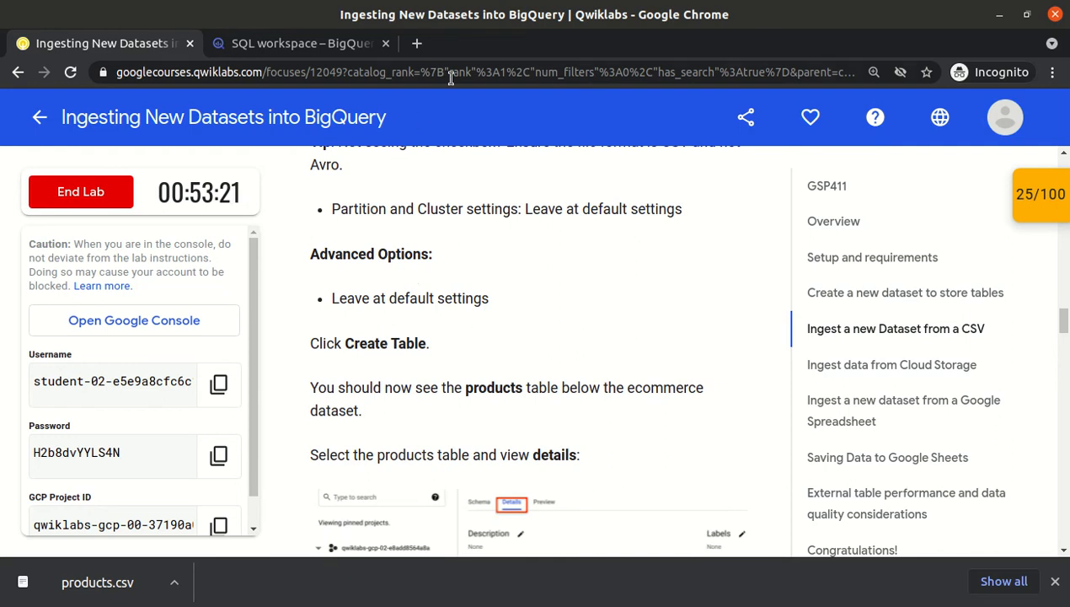
# - Return to the BigQuery console, name the table products and create it in the ecommerce dataset
pyautogui.click(308, 44)
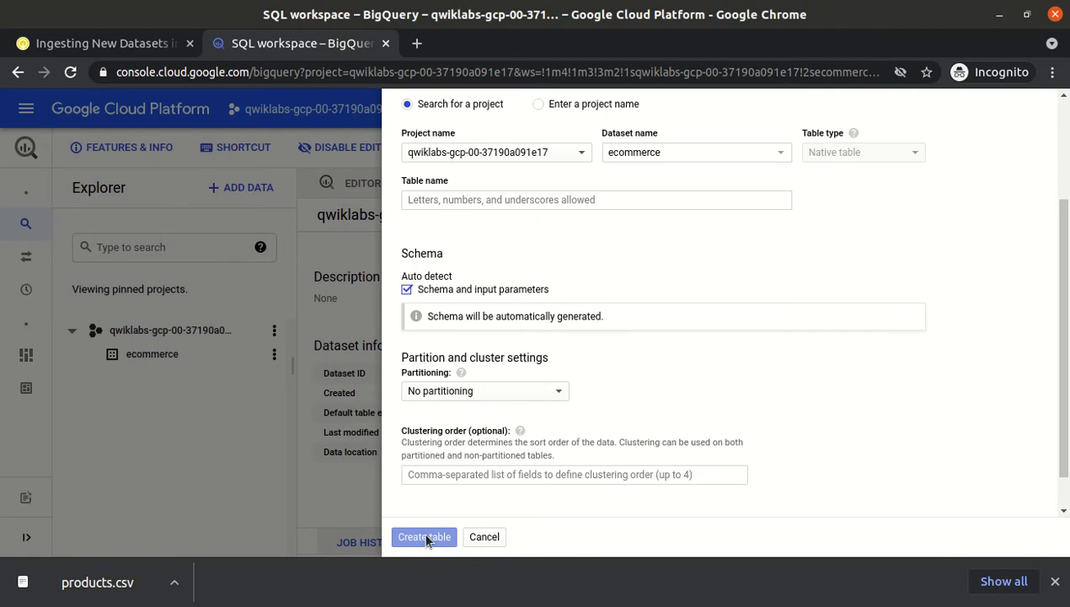
pyautogui.moveTo(1065, 399); pyautogui.dragTo(1066, 461)
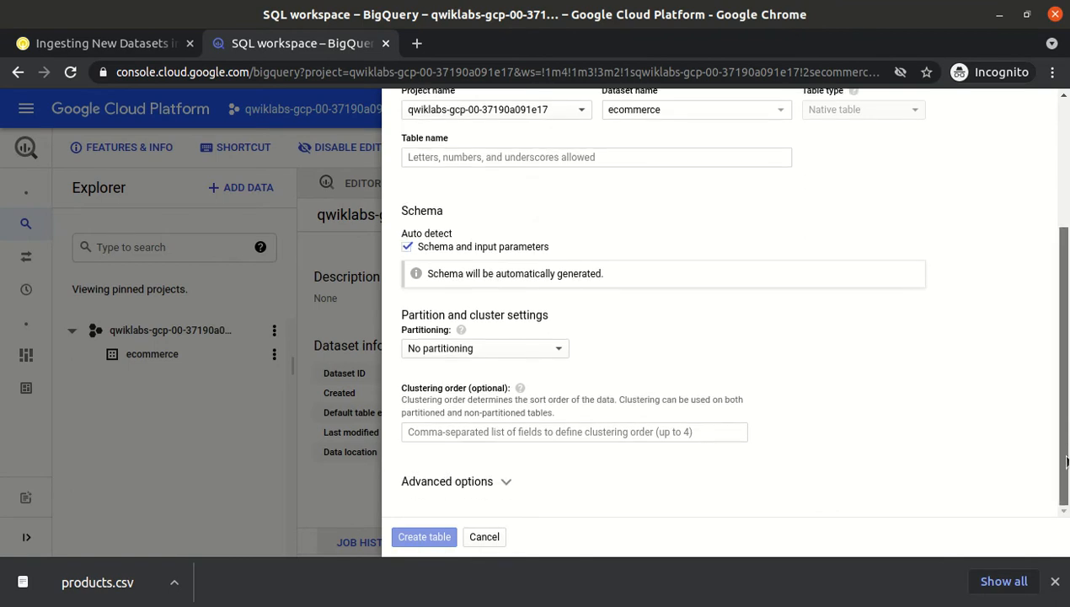
pyautogui.scroll(5, 1065, 461)
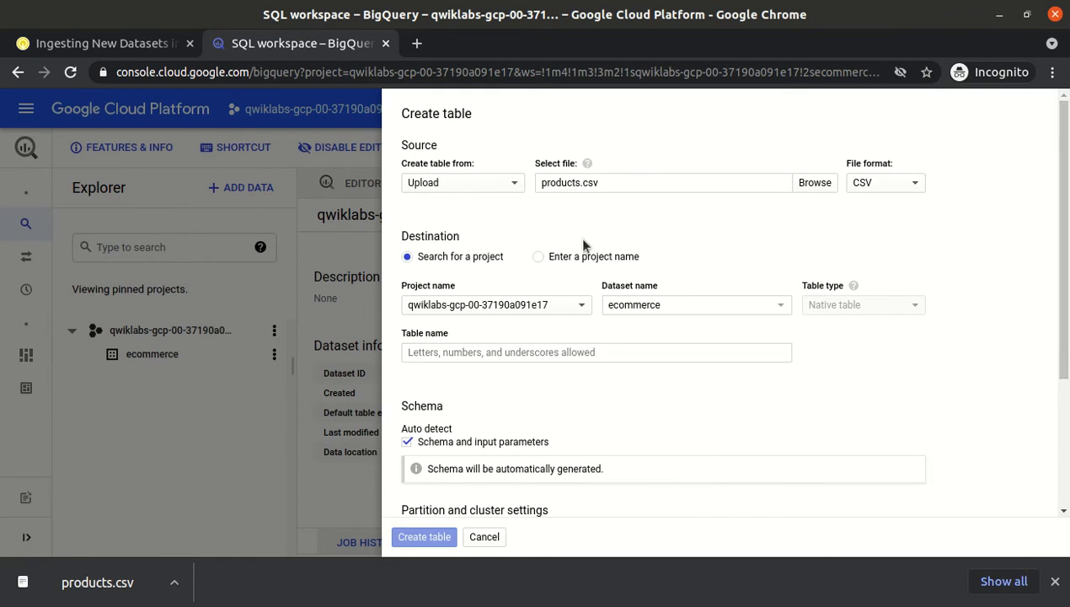
pyautogui.click(424, 353)
pyautogui.write('products')
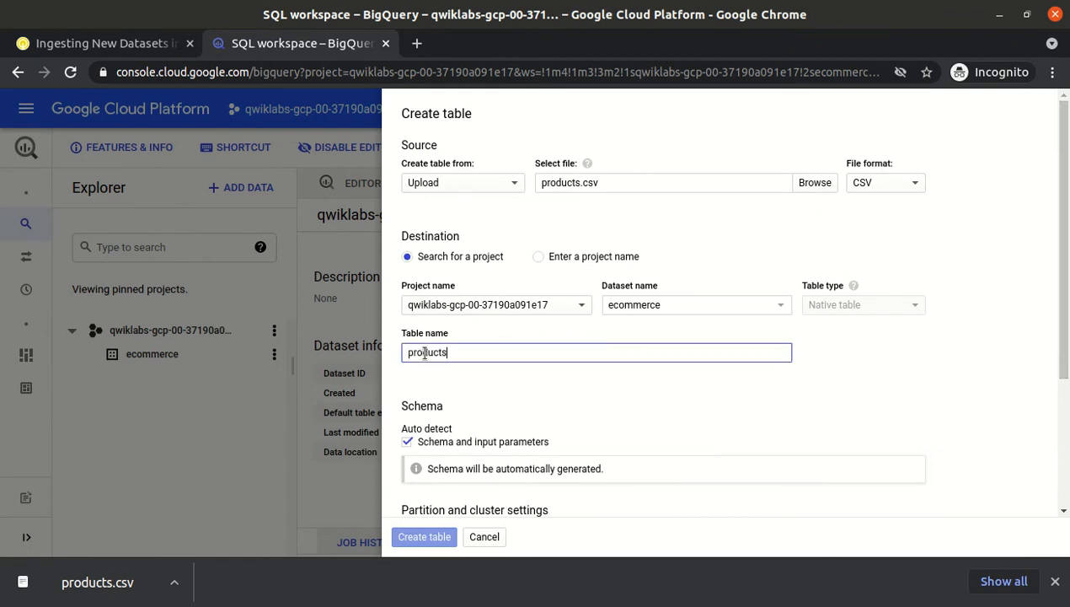
pyautogui.click(415, 538)
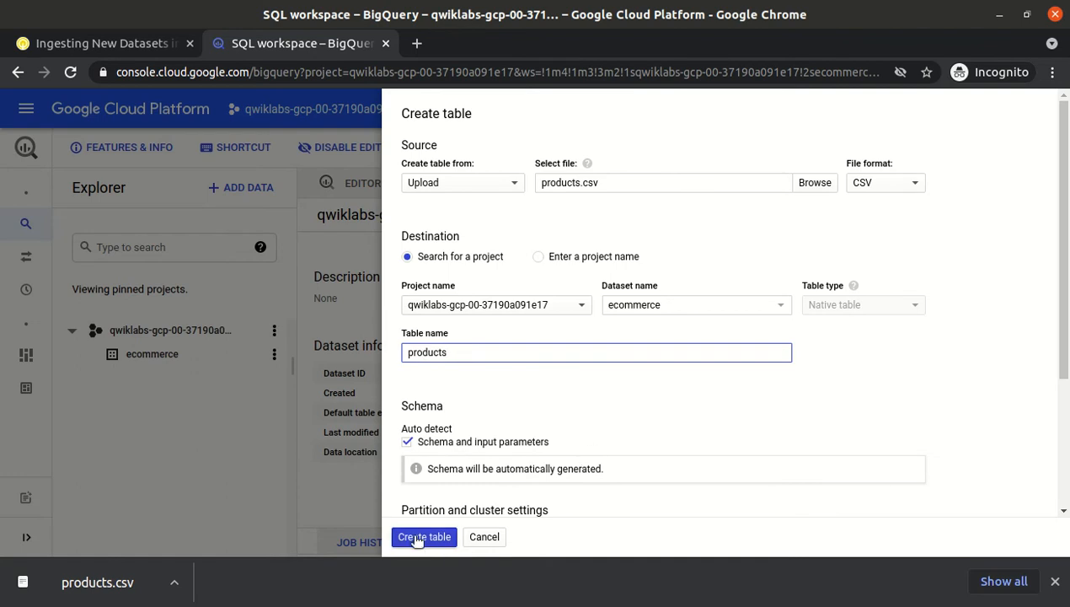
pyautogui.click(415, 538)
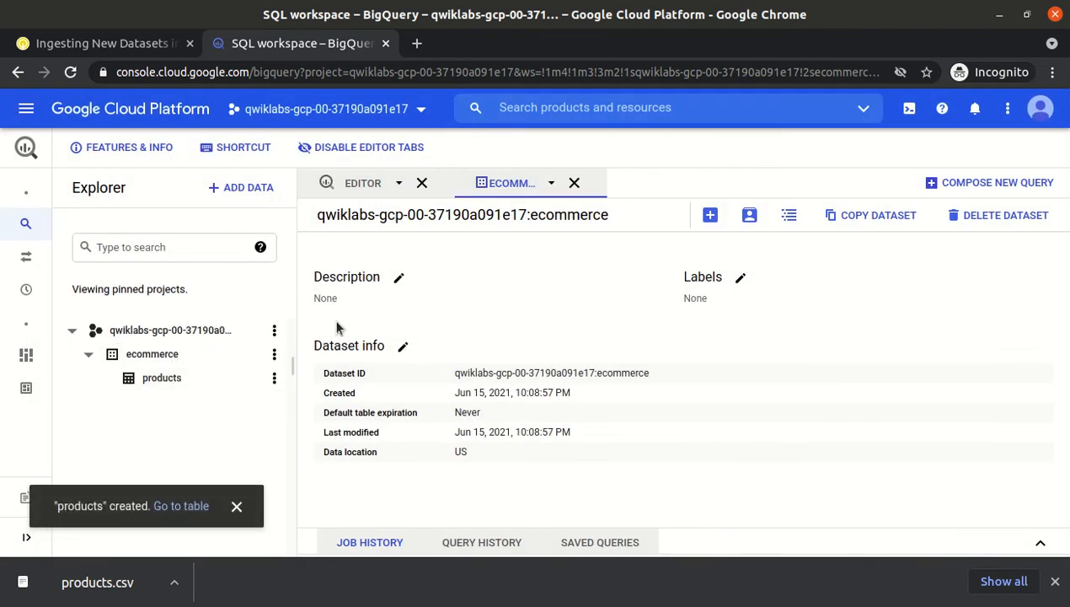
# - Close the ecommerce dataset tab and inspect the products table's schema, its details including the number of rows, and its data preview
pyautogui.click(574, 183)
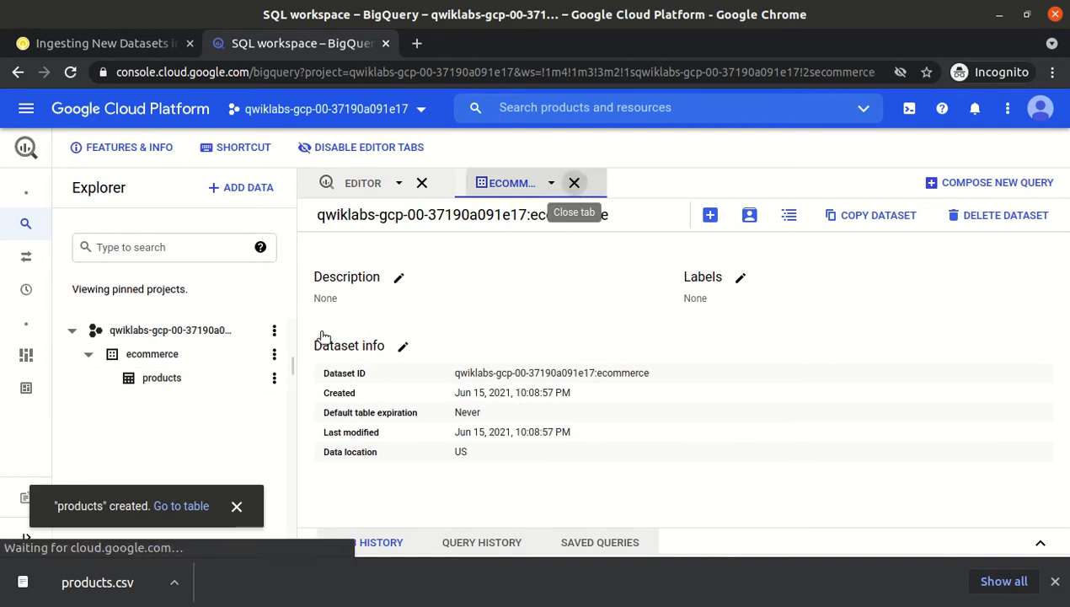
pyautogui.click(145, 379)
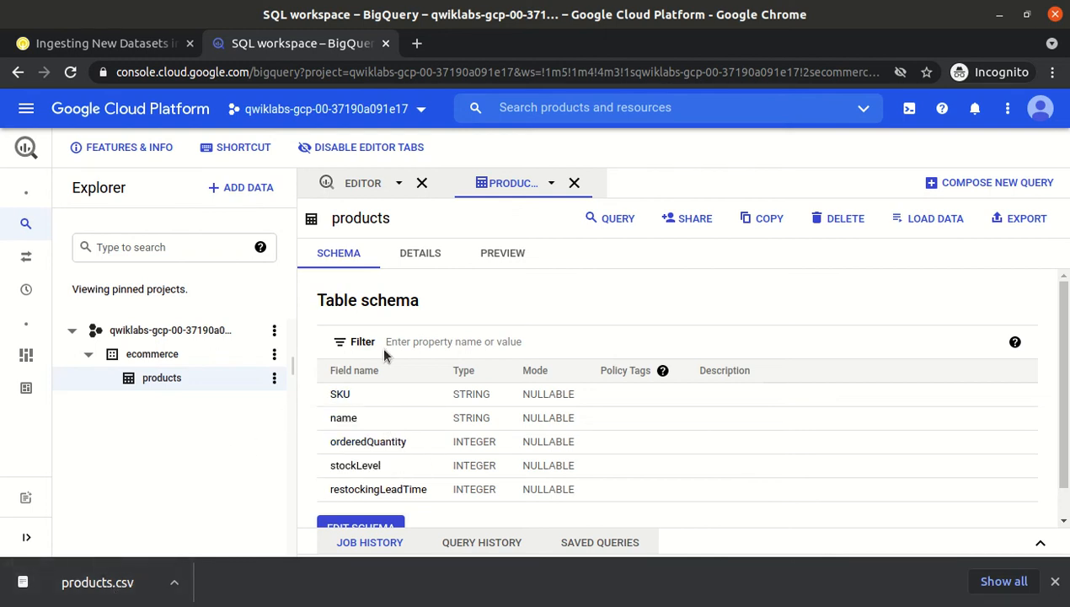
pyautogui.click(420, 255)
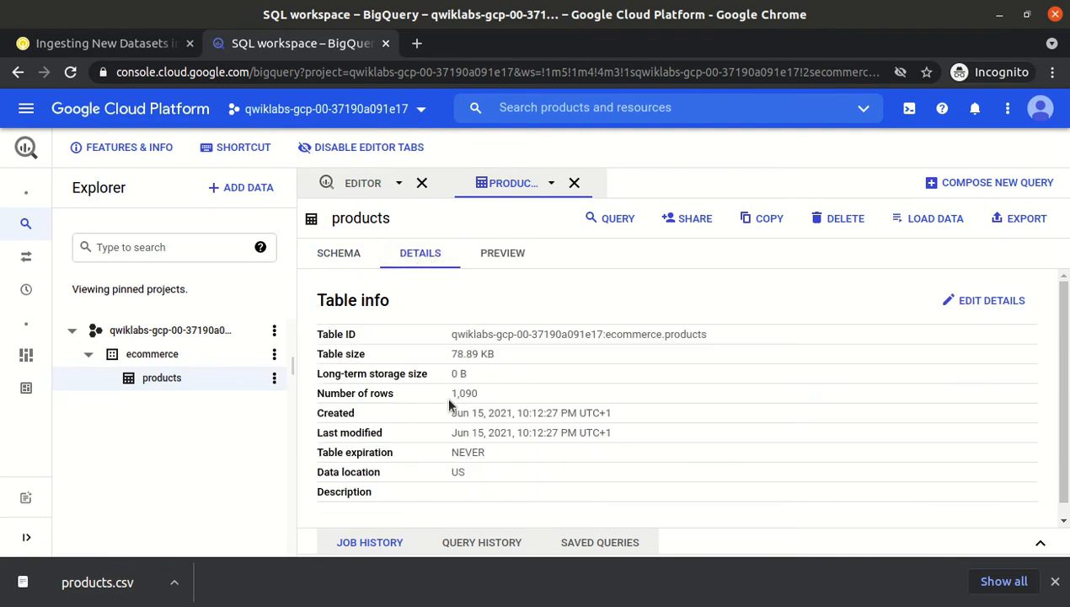
pyautogui.click(488, 393)
pyautogui.click(514, 253)
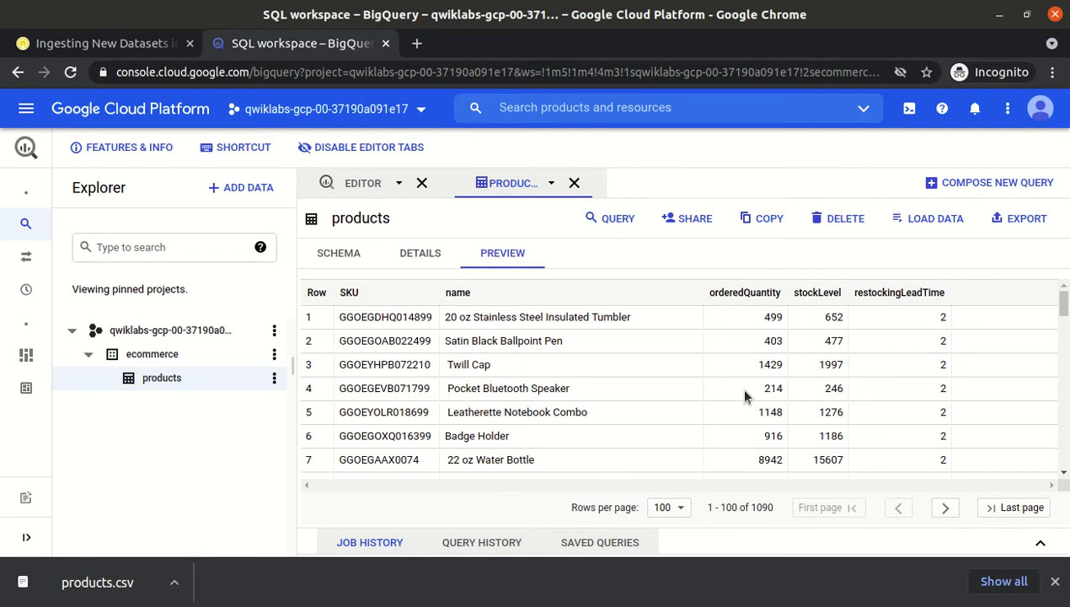
# - Switch to the lab page and check progress for the "Ingest a new dataset from a CSV" objective
pyautogui.click(107, 44)
pyautogui.scroll(-5, 406, 345)
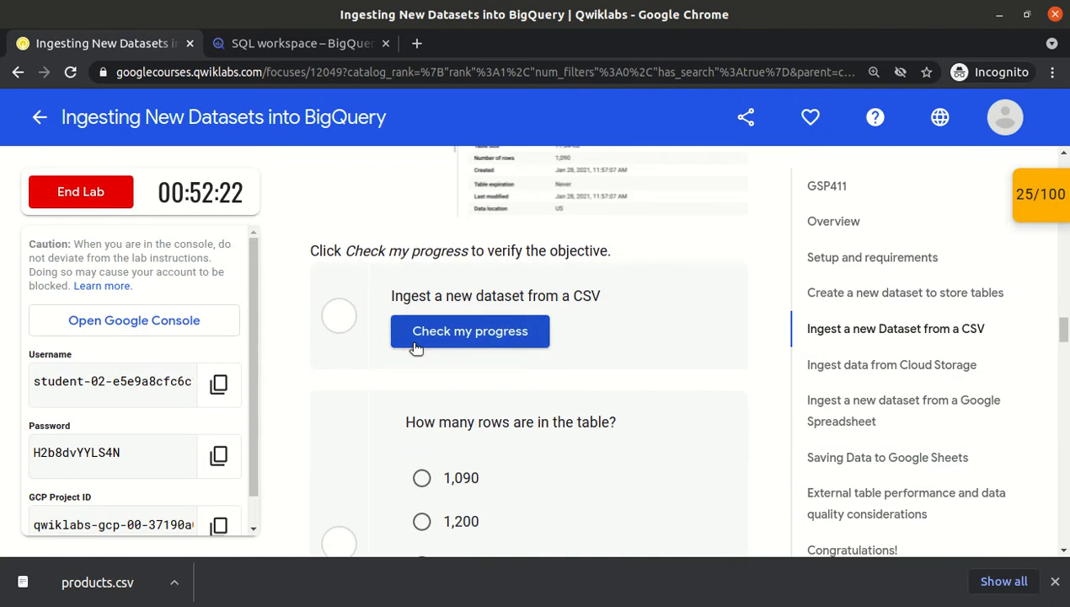
pyautogui.click(476, 336)
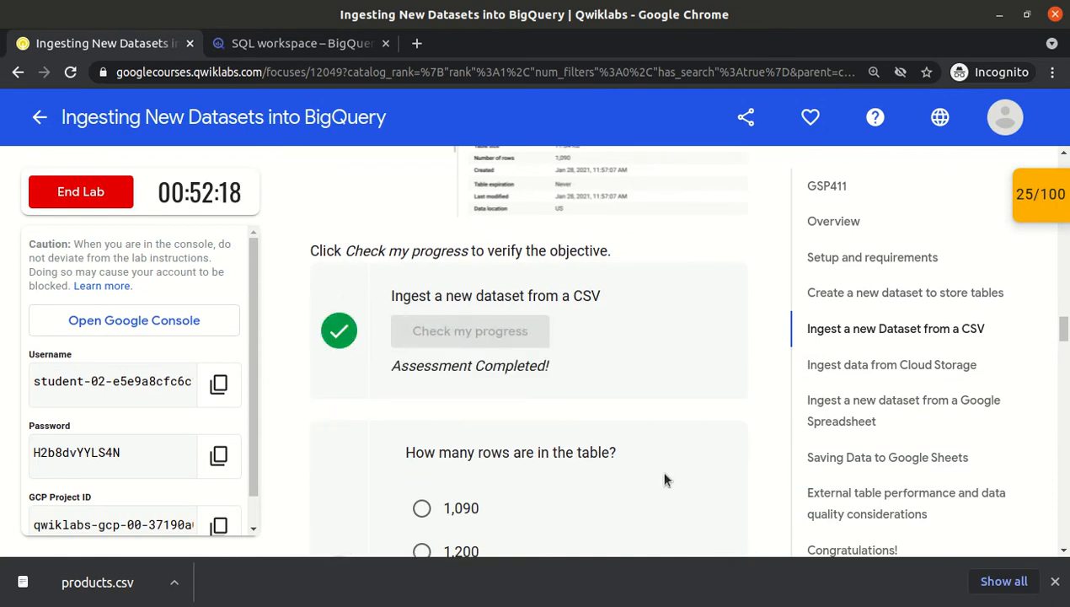
# - Submit 1,090 as the answer to how many rows are in the table, and return to the BigQuery console
pyautogui.scroll(-3, 663, 479)
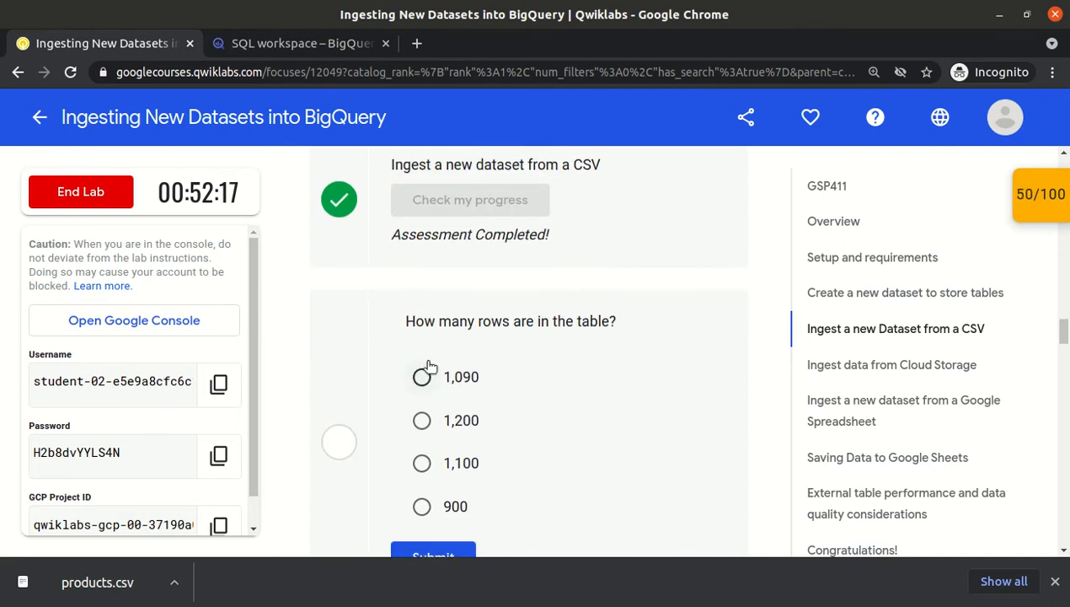
pyautogui.click(421, 376)
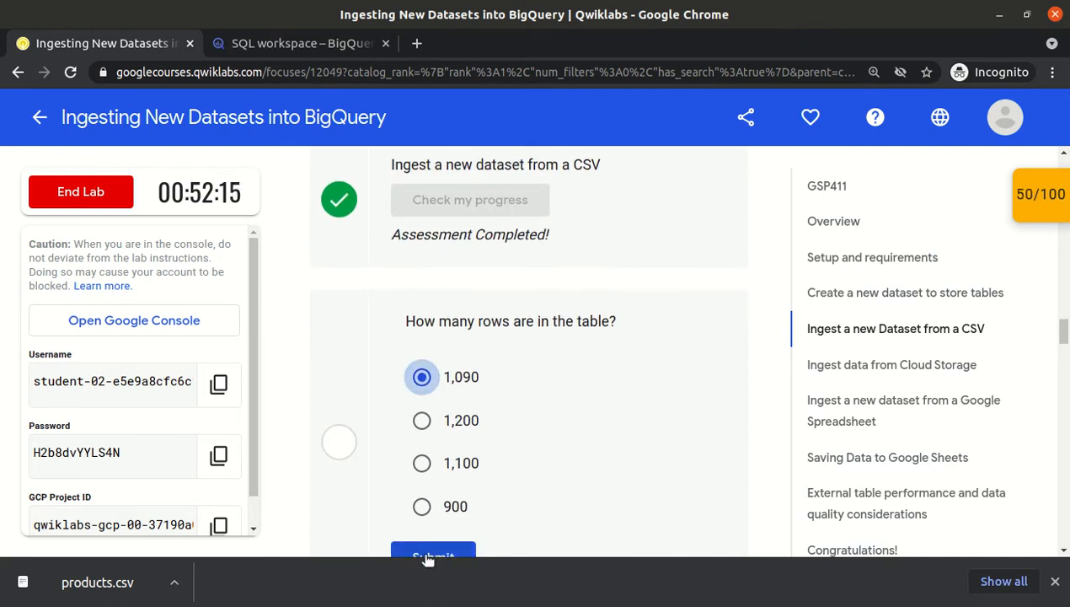
pyautogui.click(427, 558)
pyautogui.scroll(-1, 679, 403)
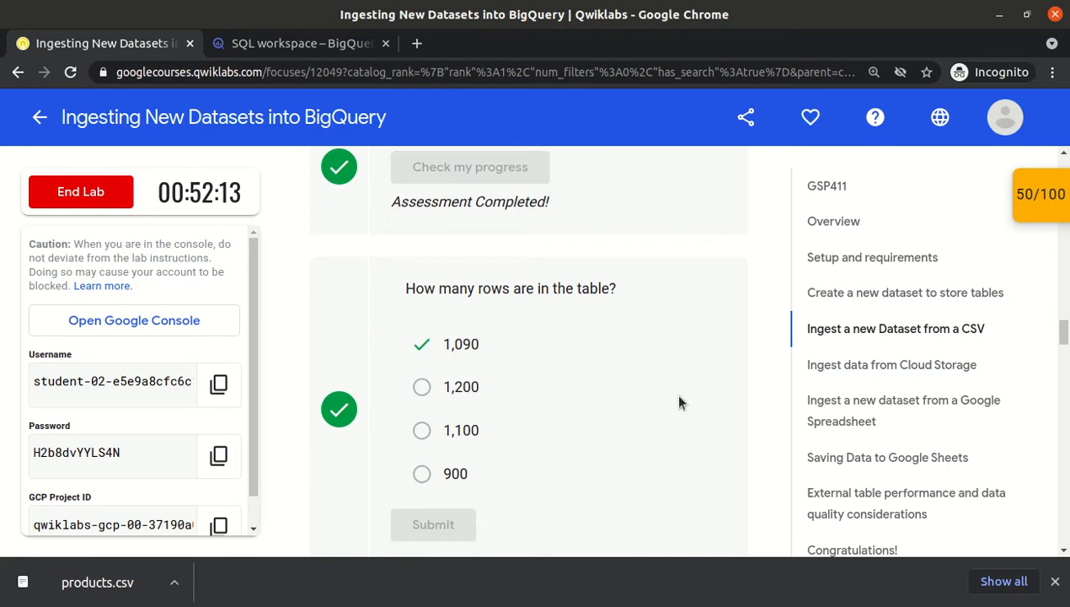
pyautogui.scroll(-1, 679, 403)
pyautogui.click(303, 43)
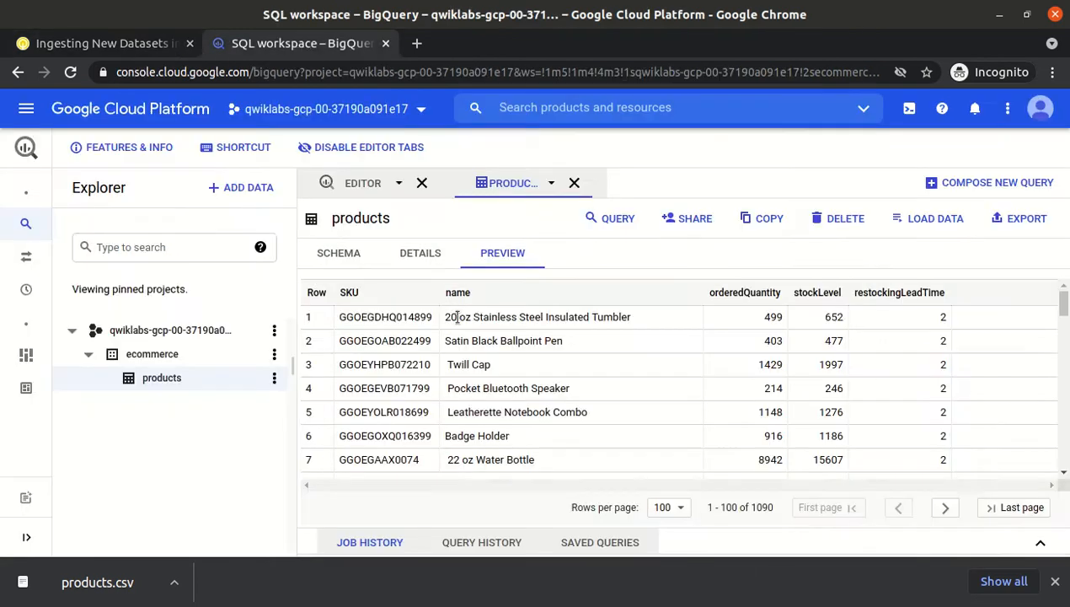
# - Check the number of rows in the products table's details and close the table's tab
pyautogui.click(416, 257)
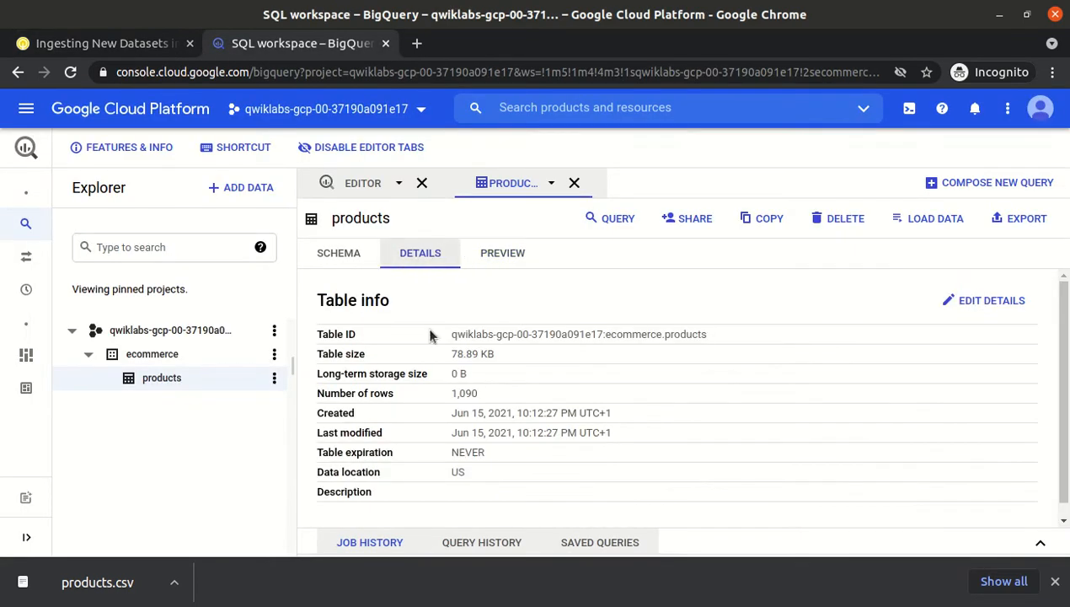
pyautogui.moveTo(452, 395); pyautogui.dragTo(463, 396)
pyautogui.click(487, 396)
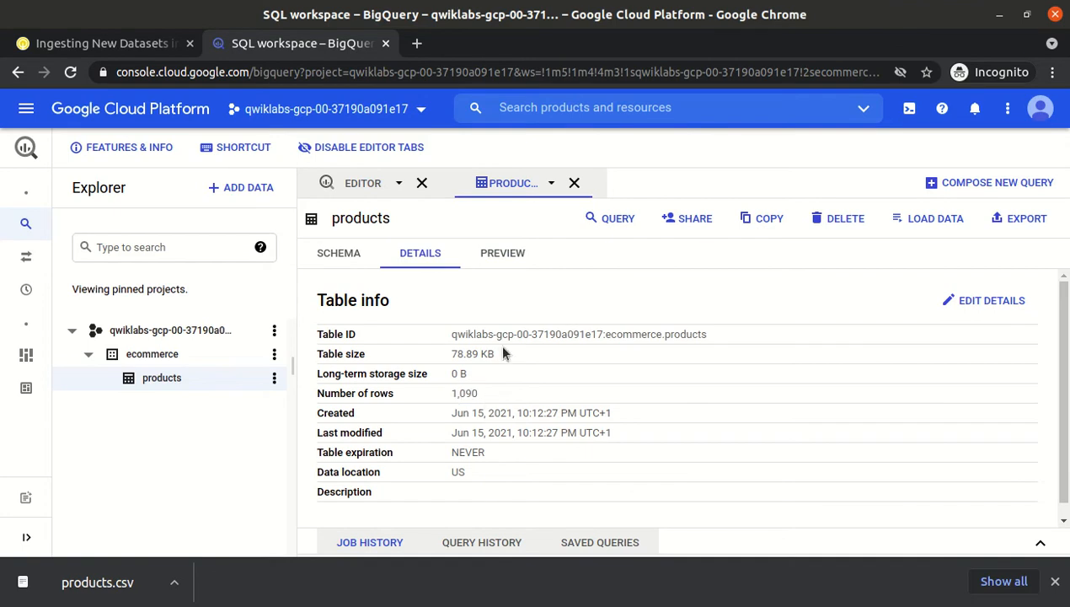
pyautogui.click(577, 185)
# - Switch to the lab page and copy the query listing the top 5 products with the highest stockLevel
pyautogui.click(94, 45)
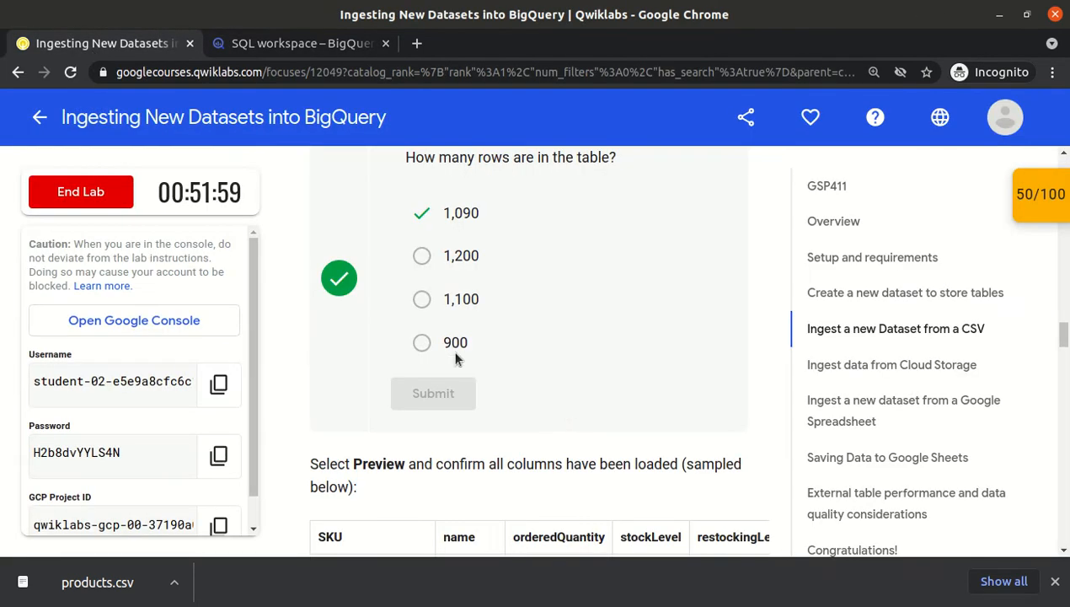
pyautogui.scroll(-6, 593, 429)
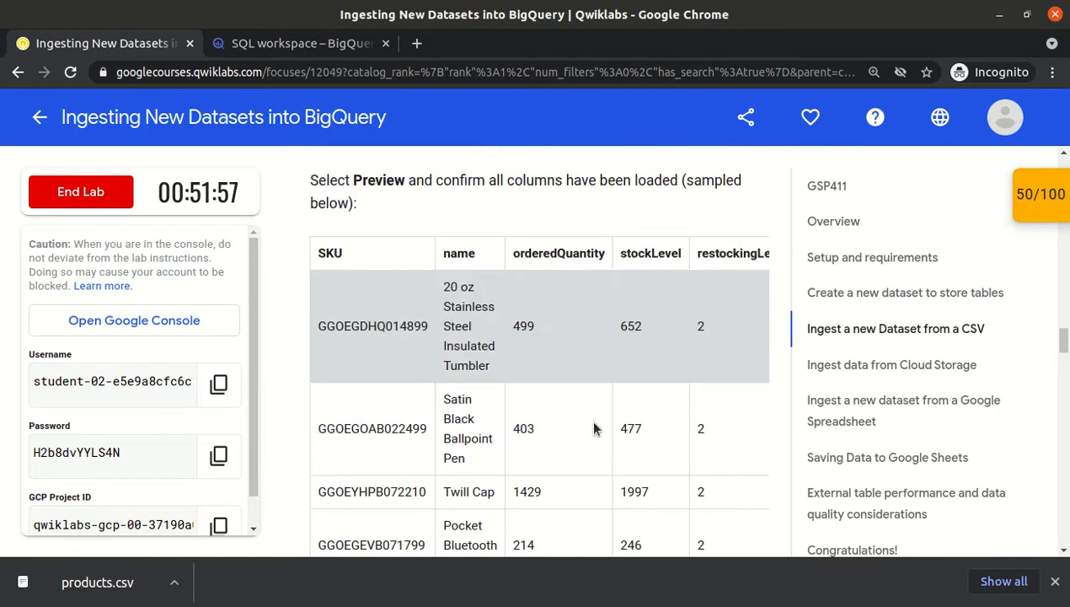
pyautogui.scroll(-3, 593, 429)
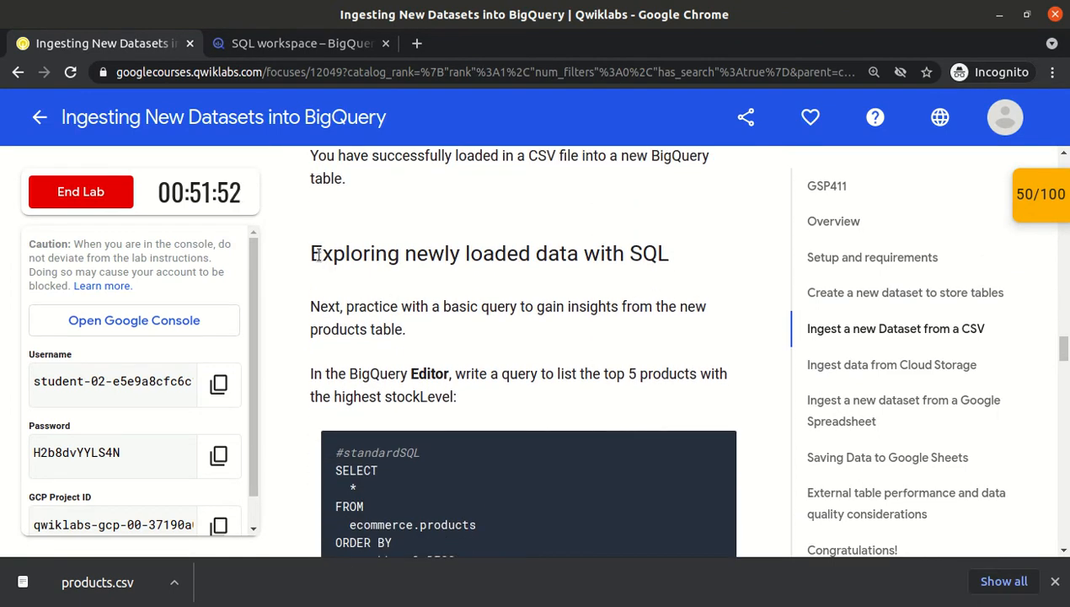
pyautogui.moveTo(309, 253); pyautogui.dragTo(649, 254)
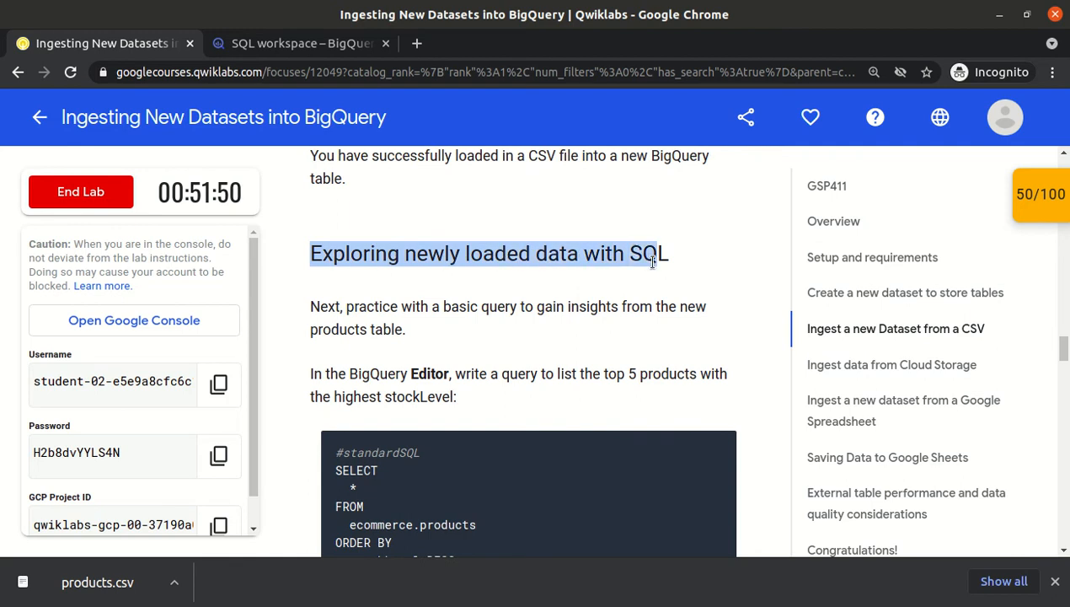
pyautogui.click(651, 257)
pyautogui.scroll(-1, 653, 268)
pyautogui.scroll(-1, 653, 268)
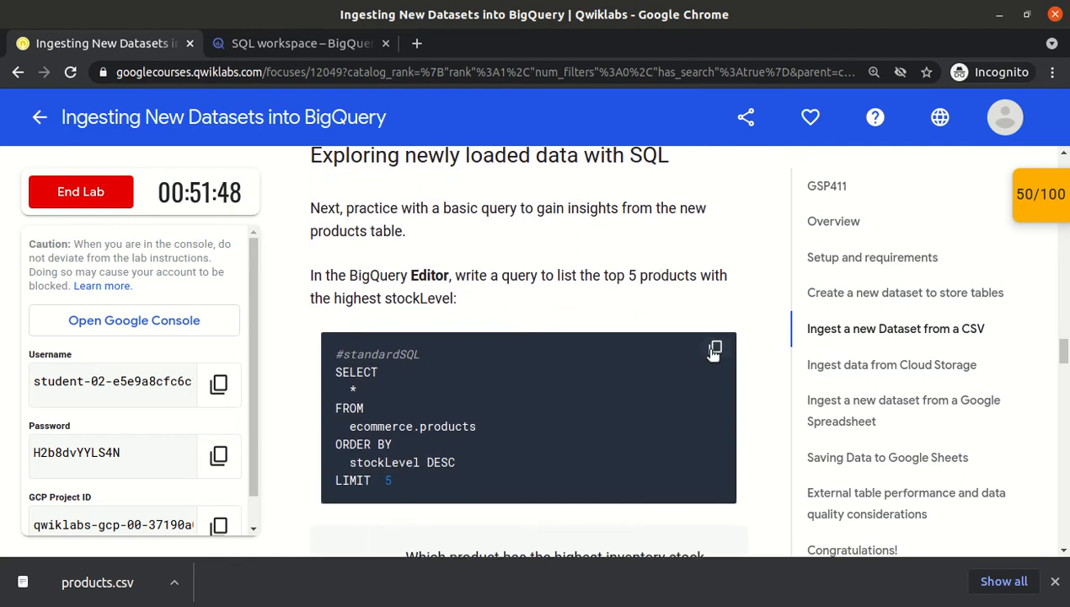
pyautogui.click(715, 354)
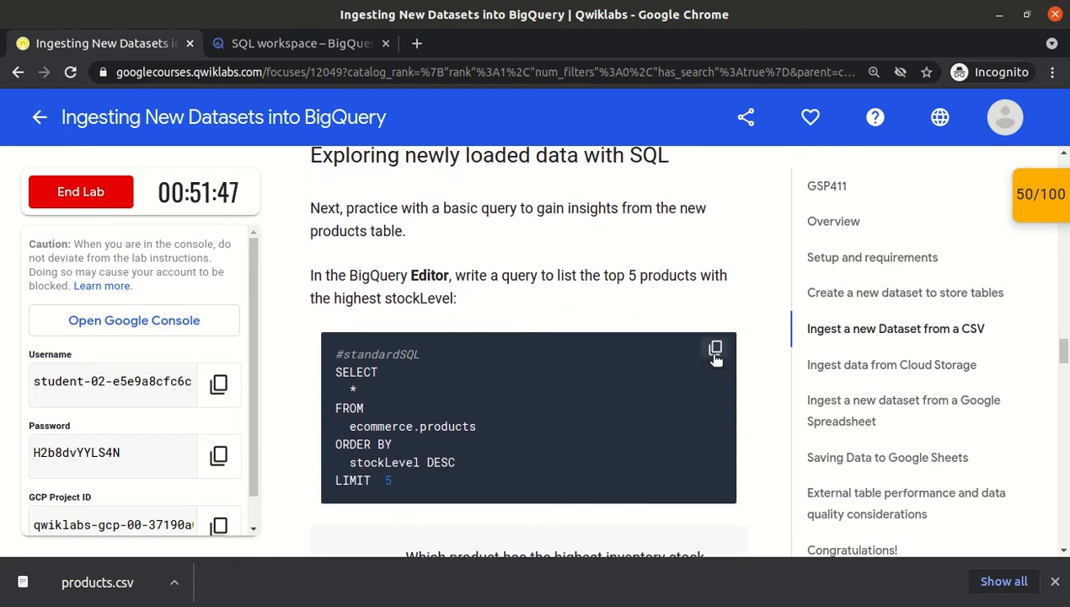
# - Paste the query into the BigQuery editor, run it, and view the results for the five products
pyautogui.click(289, 49)
pyautogui.hotkey('ctrl', 'v')
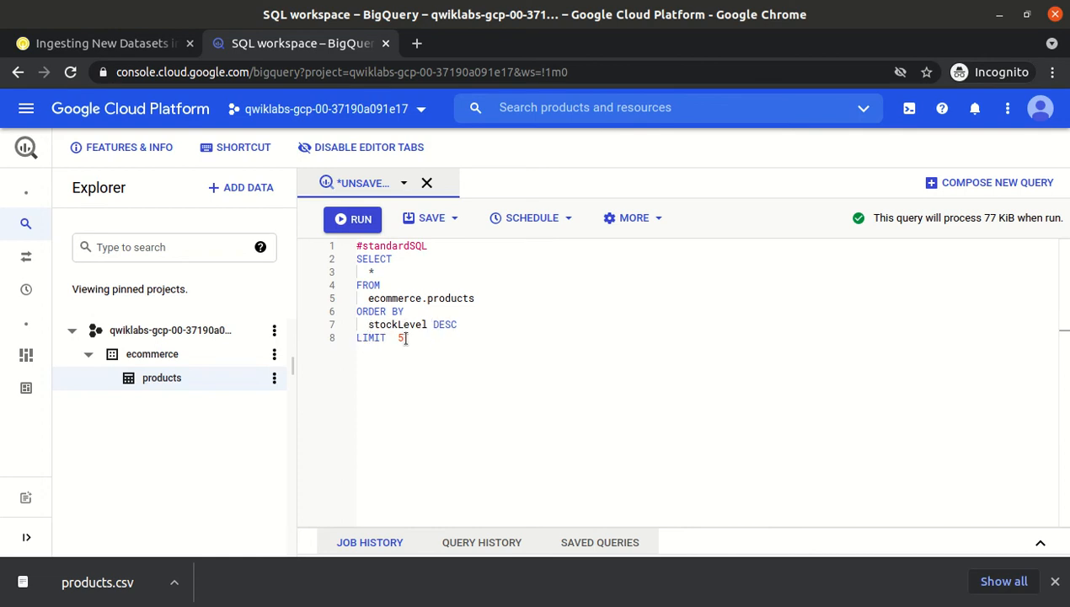
pyautogui.click(352, 219)
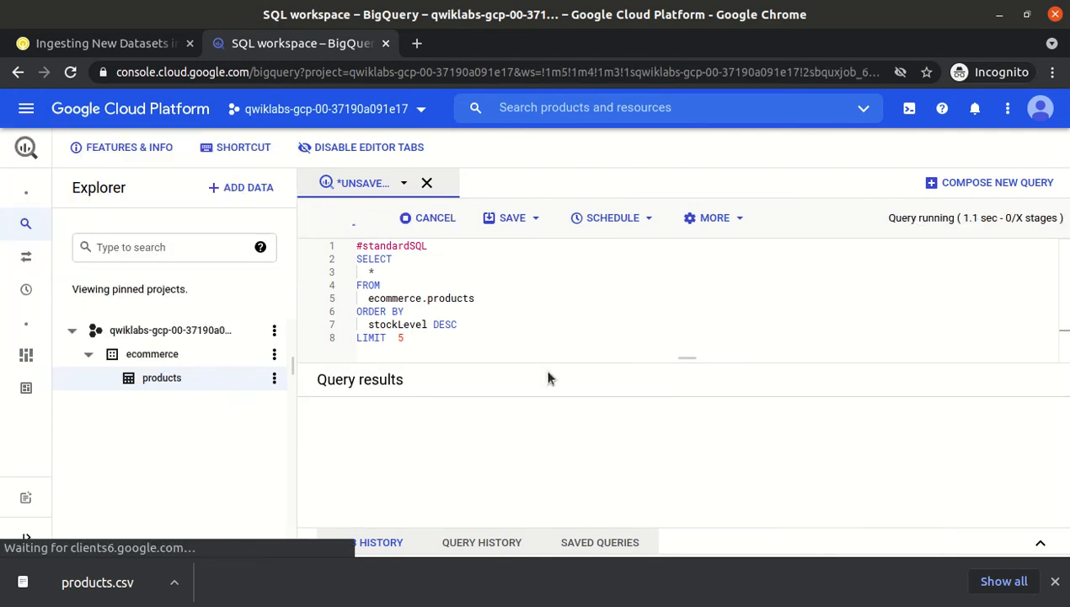
pyautogui.moveTo(687, 358); pyautogui.dragTo(687, 245)
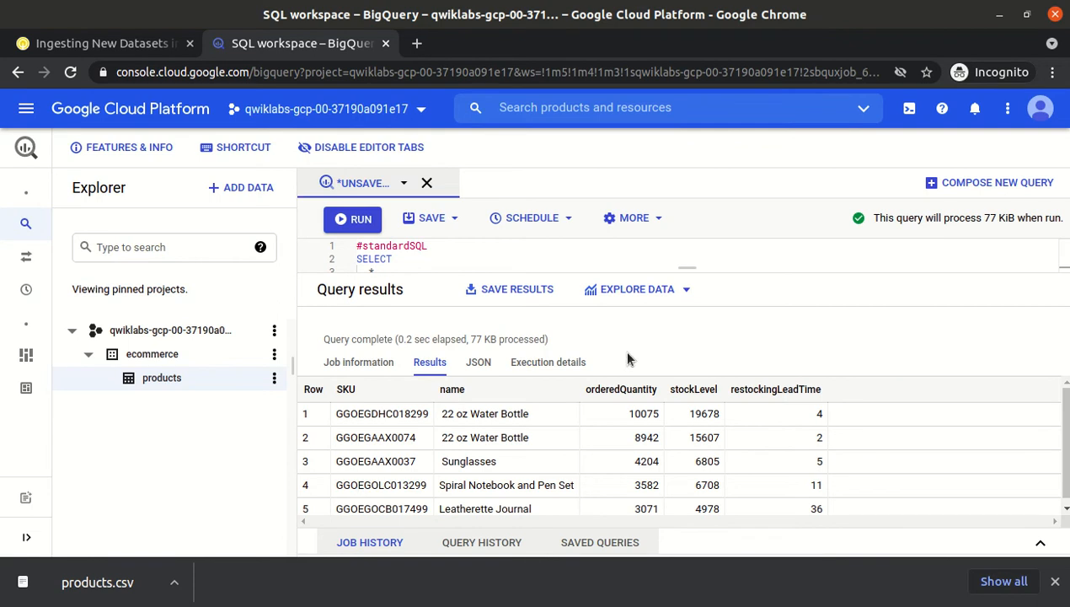
pyautogui.moveTo(688, 280); pyautogui.dragTo(687, 408)
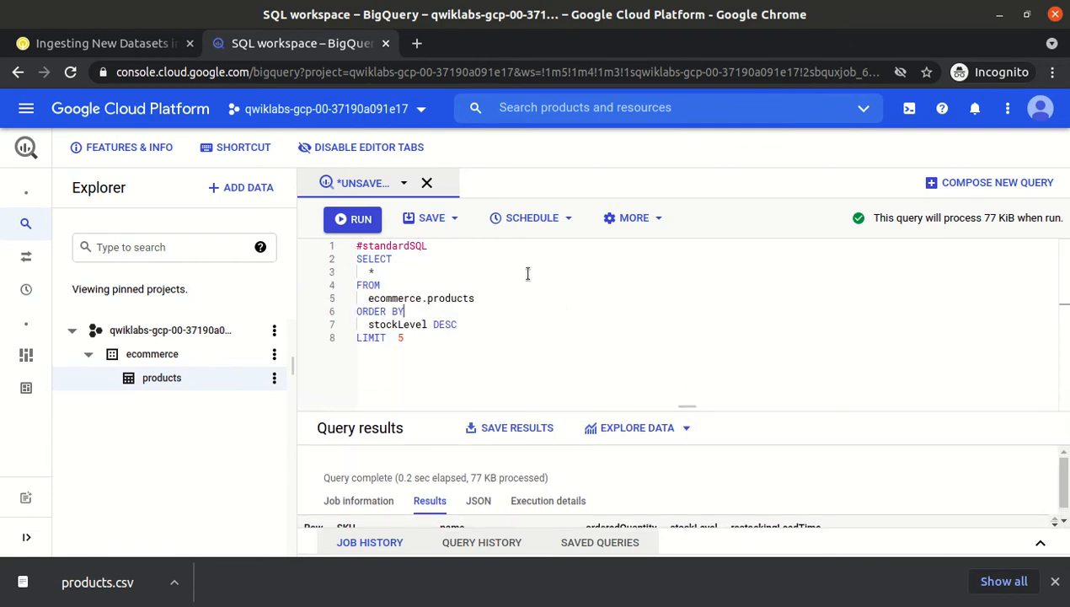
# - Check the lab's highest inventory stock question against the query results and submit "22 oz Water Bottle with 19,678 units"
pyautogui.click(125, 43)
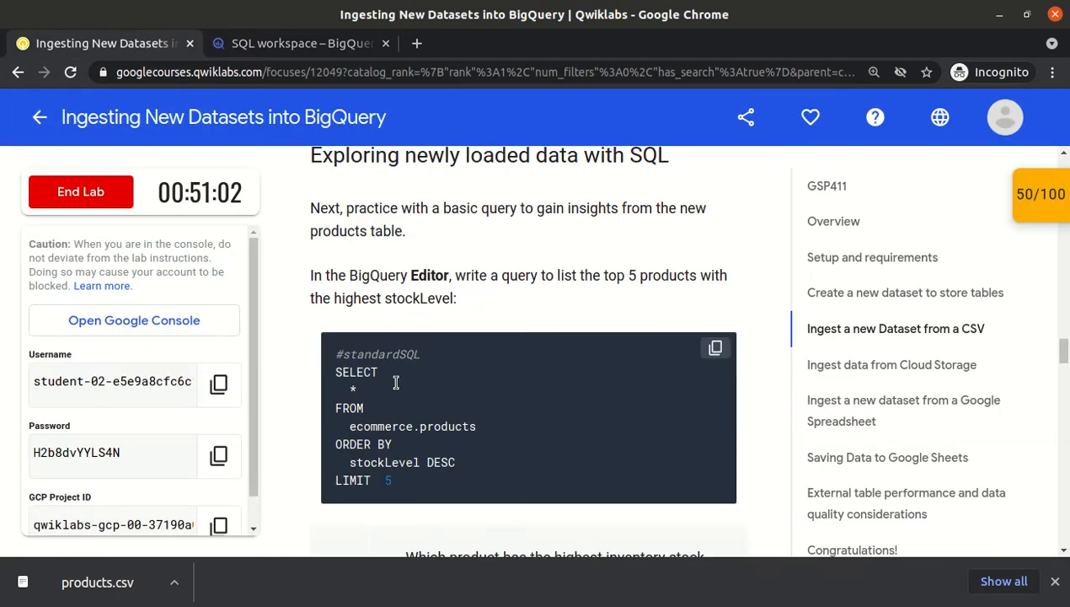
pyautogui.scroll(-3, 509, 292)
pyautogui.scroll(-2, 509, 293)
pyautogui.scroll(-1, 518, 274)
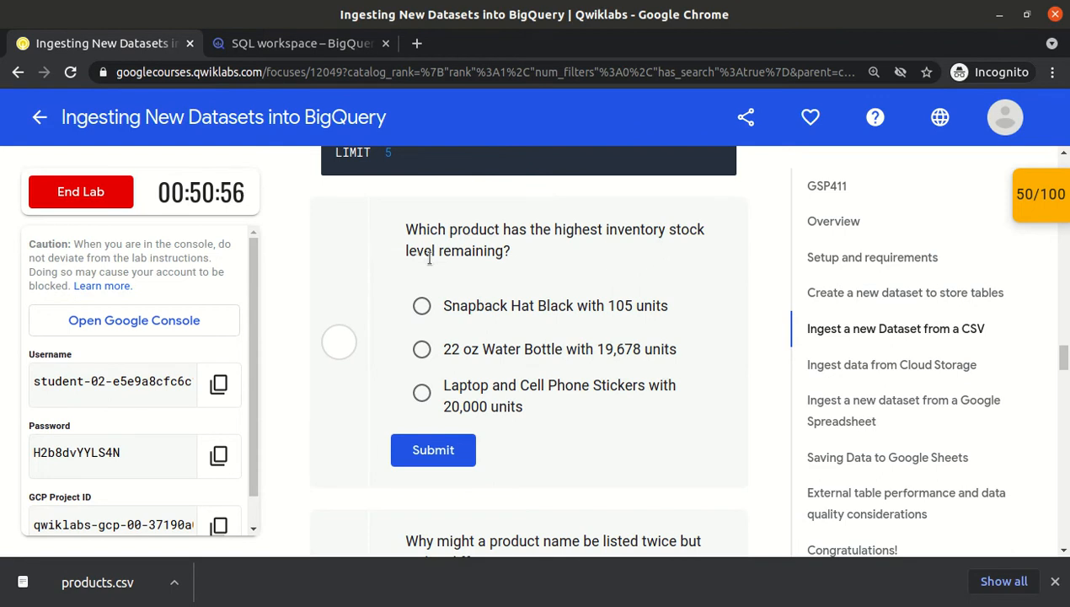
pyautogui.click(320, 47)
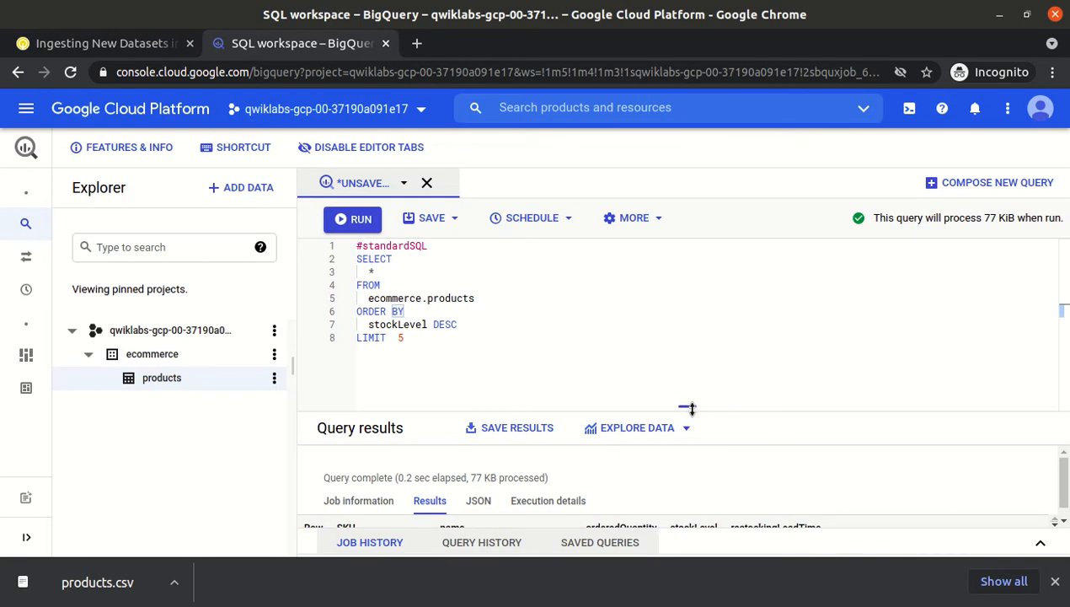
pyautogui.moveTo(688, 410); pyautogui.dragTo(690, 241)
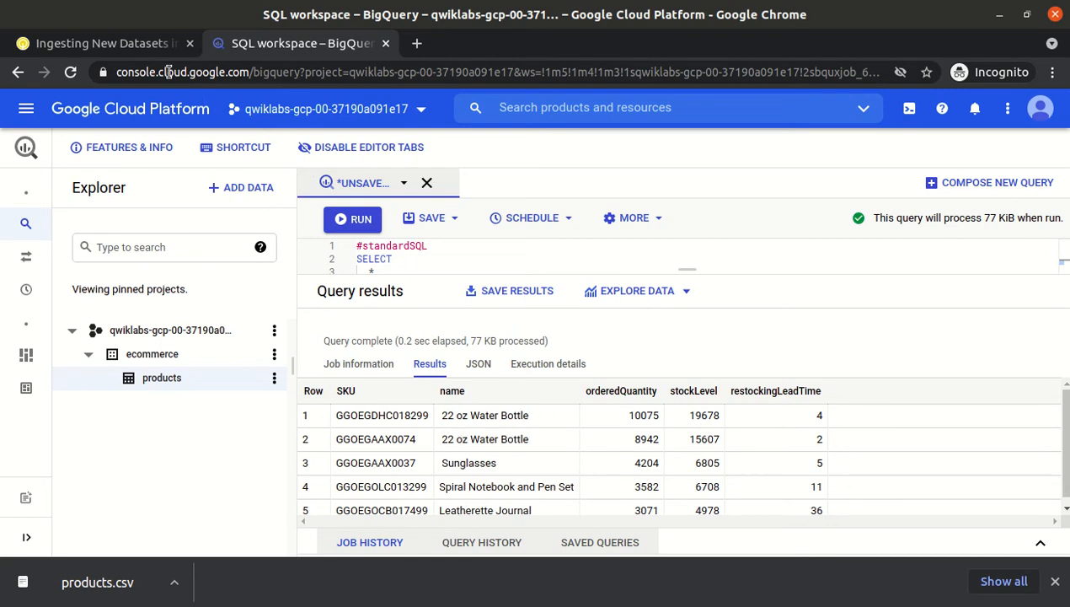
pyautogui.click(130, 43)
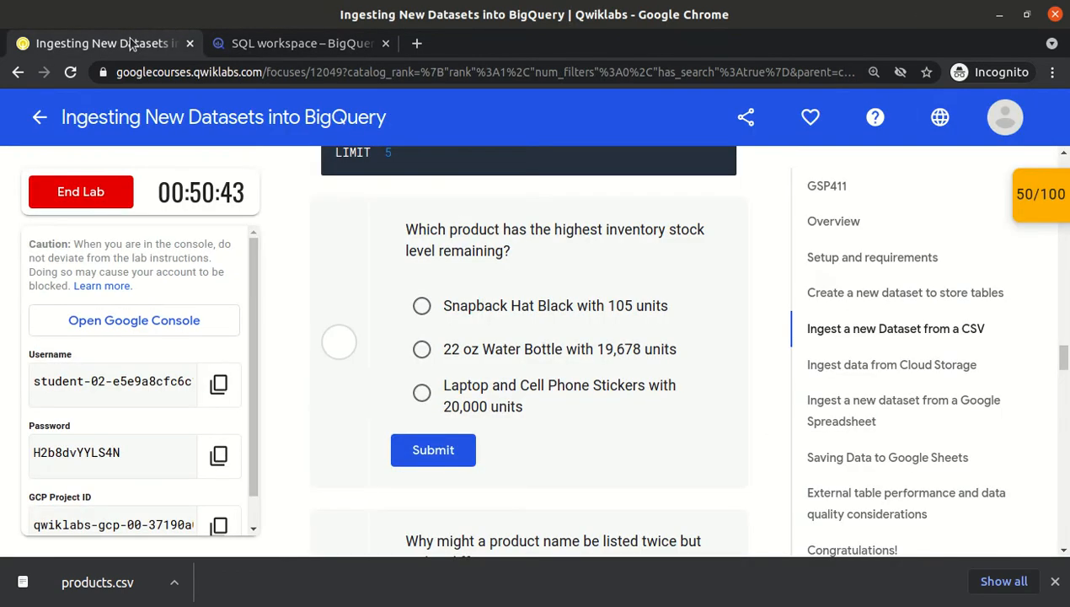
pyautogui.click(423, 349)
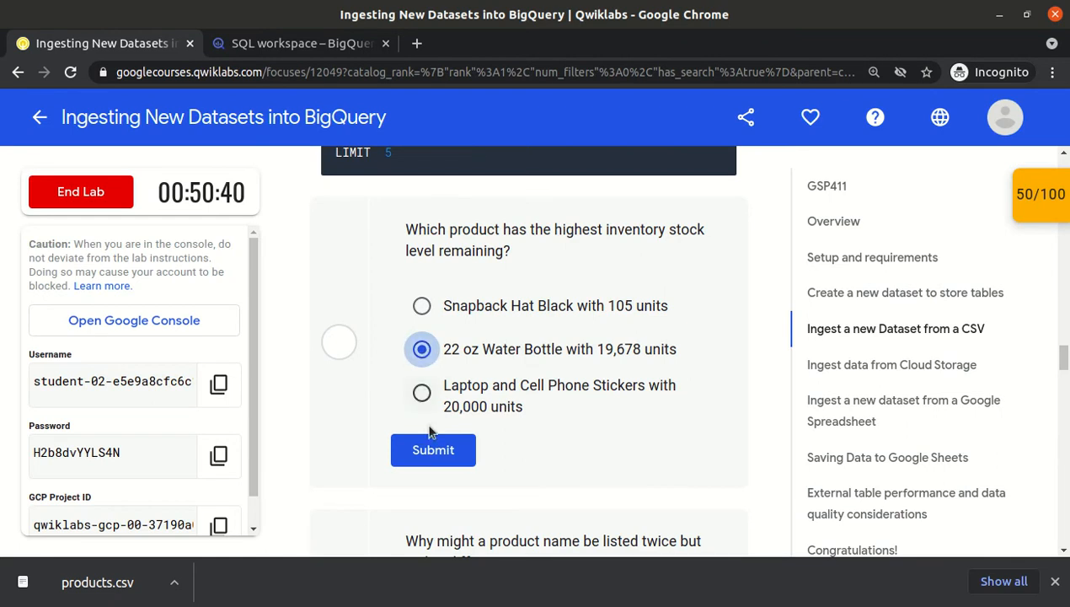
pyautogui.click(430, 453)
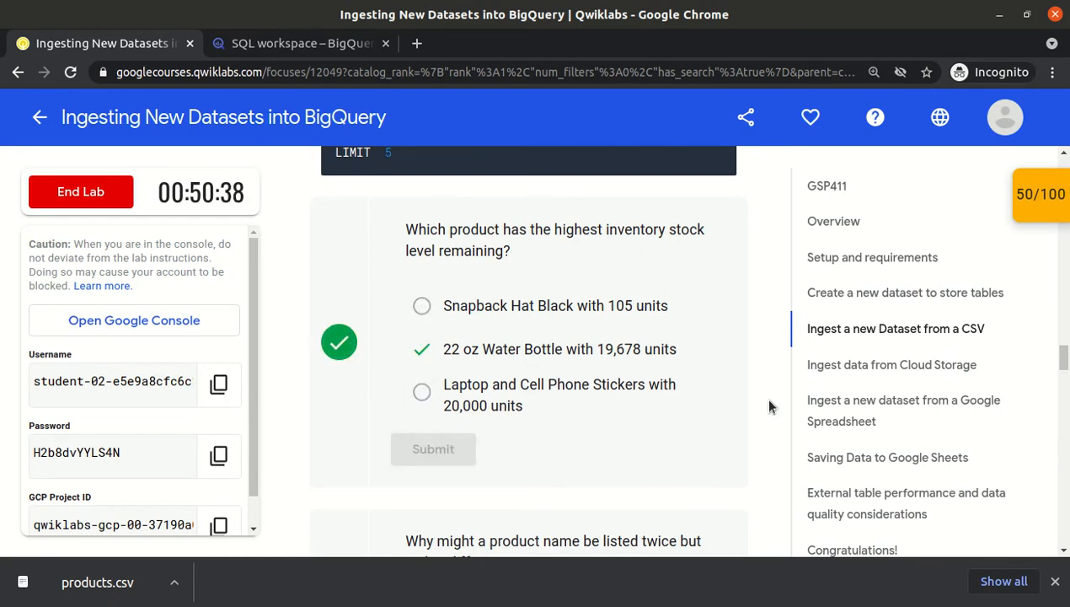
# - Read the lab's duplicate product name question and compare the names, SKUs and stock levels of the first two query result rows
pyautogui.scroll(-4, 768, 407)
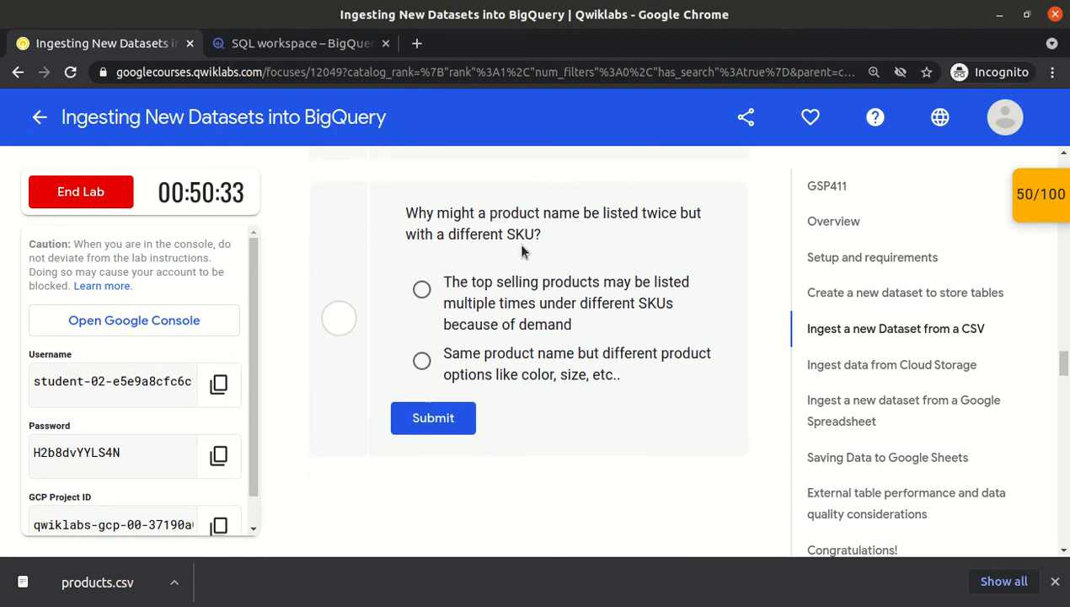
pyautogui.click(323, 47)
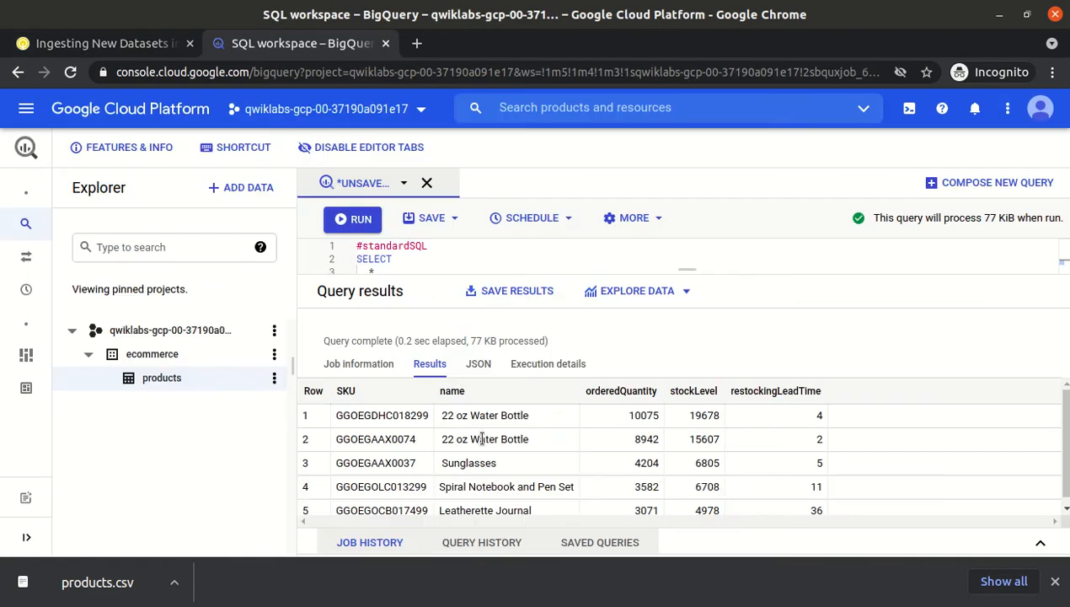
pyautogui.moveTo(438, 419); pyautogui.dragTo(522, 416)
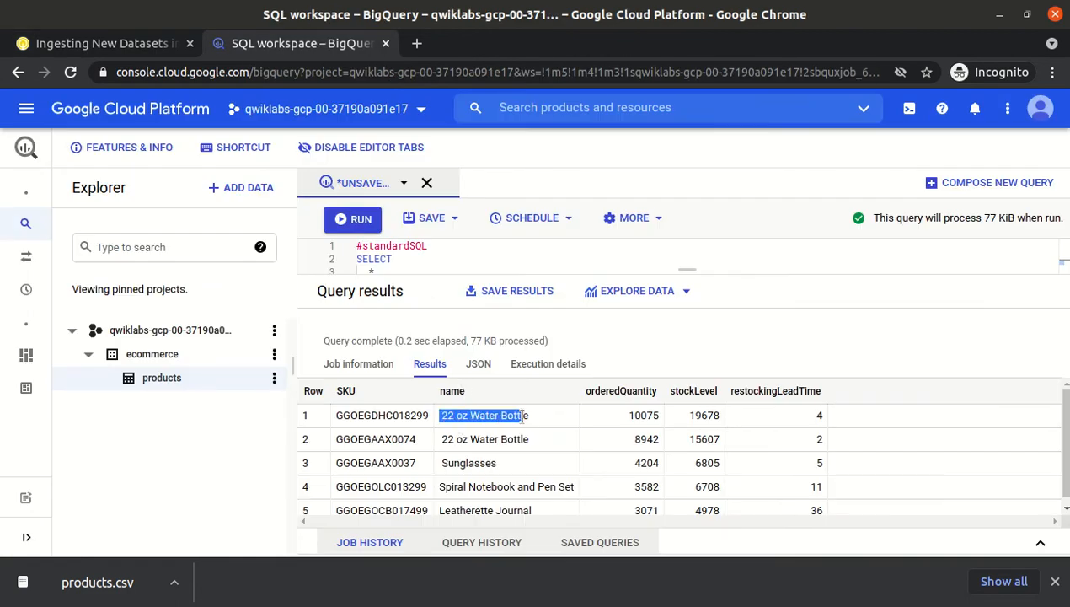
pyautogui.moveTo(447, 437); pyautogui.dragTo(488, 438)
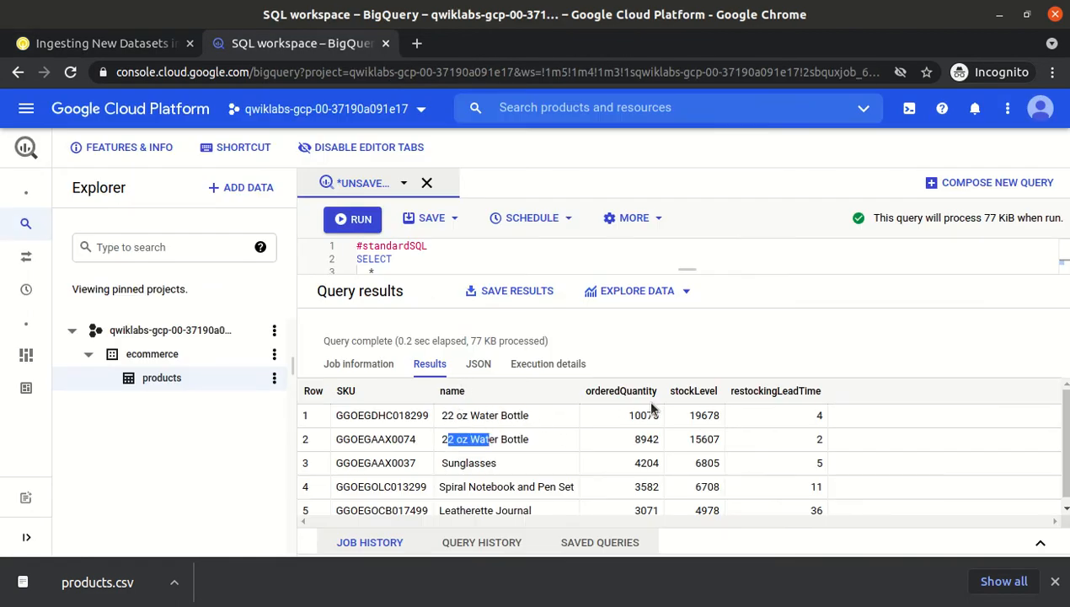
pyautogui.doubleClick(376, 416)
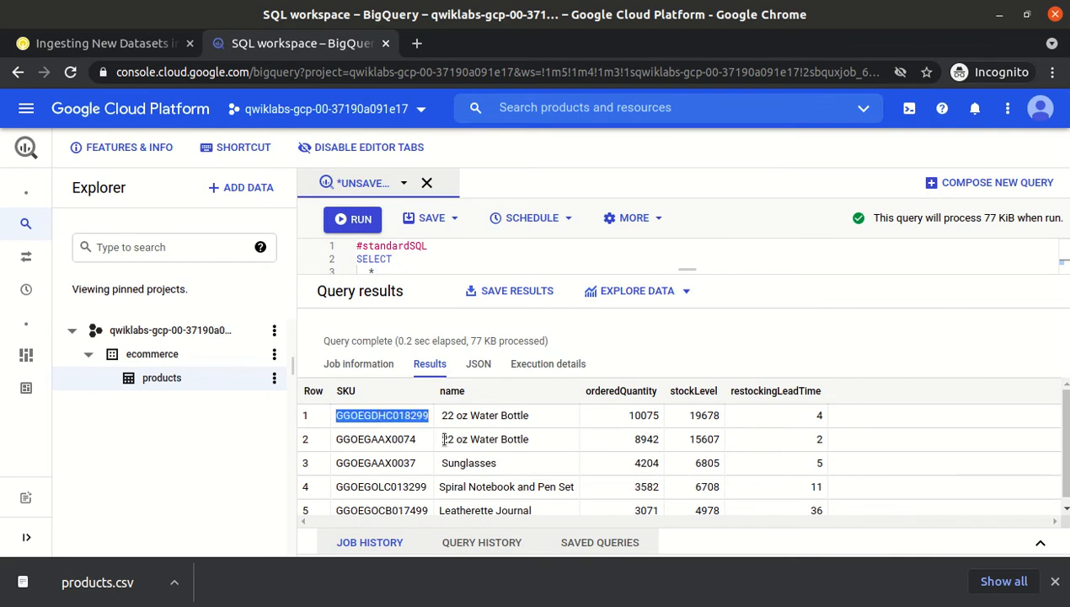
pyautogui.doubleClick(386, 438)
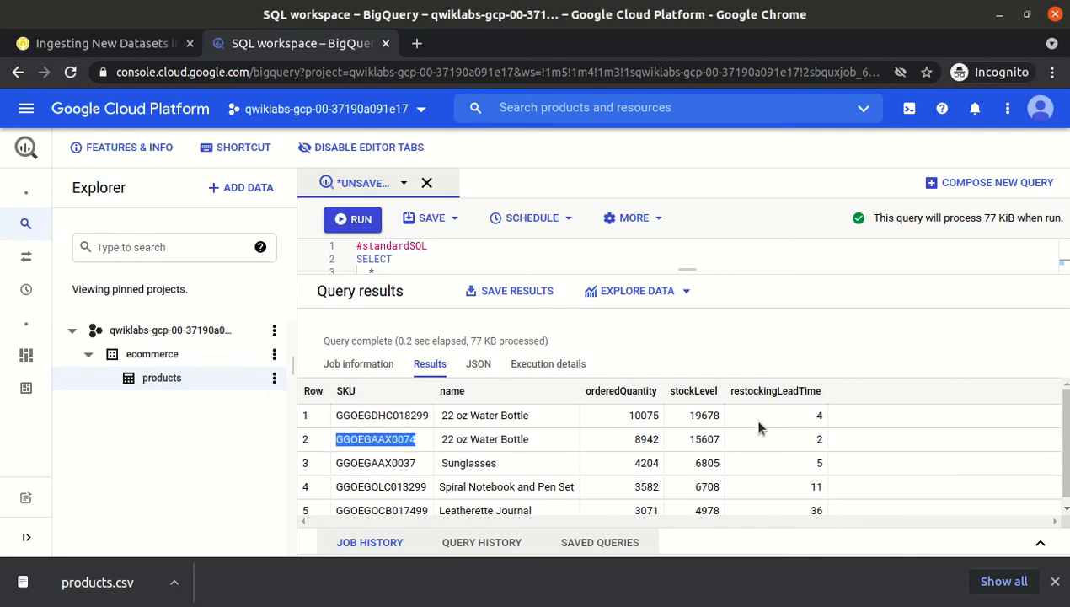
pyautogui.doubleClick(706, 415)
pyautogui.doubleClick(706, 438)
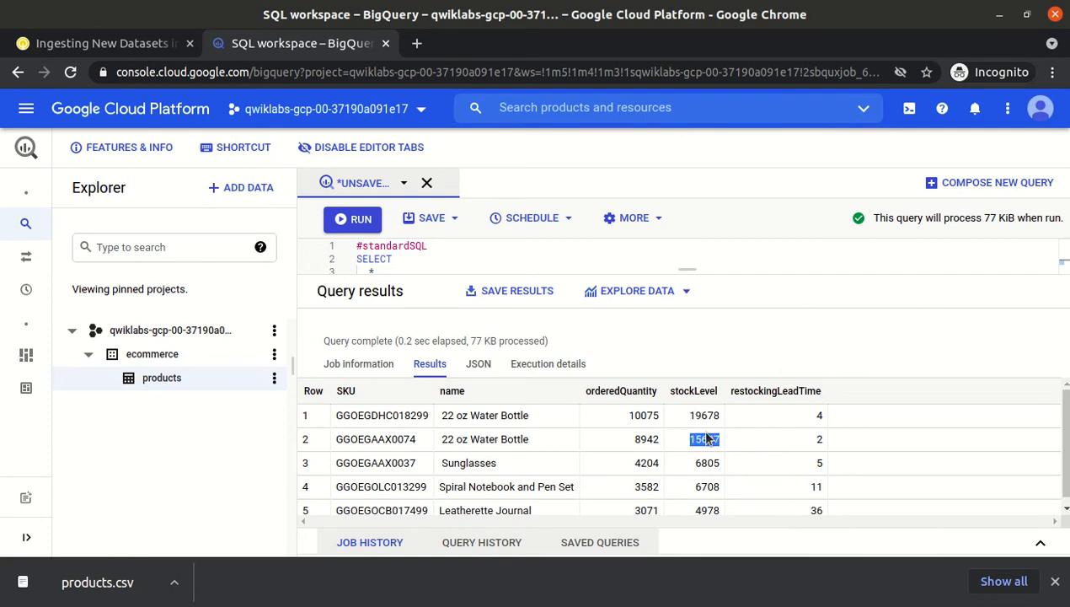
# - Return to the lab page and submit "Same product name but different product options like color, size, etc.." as the duplicate-name answer
pyautogui.click(142, 49)
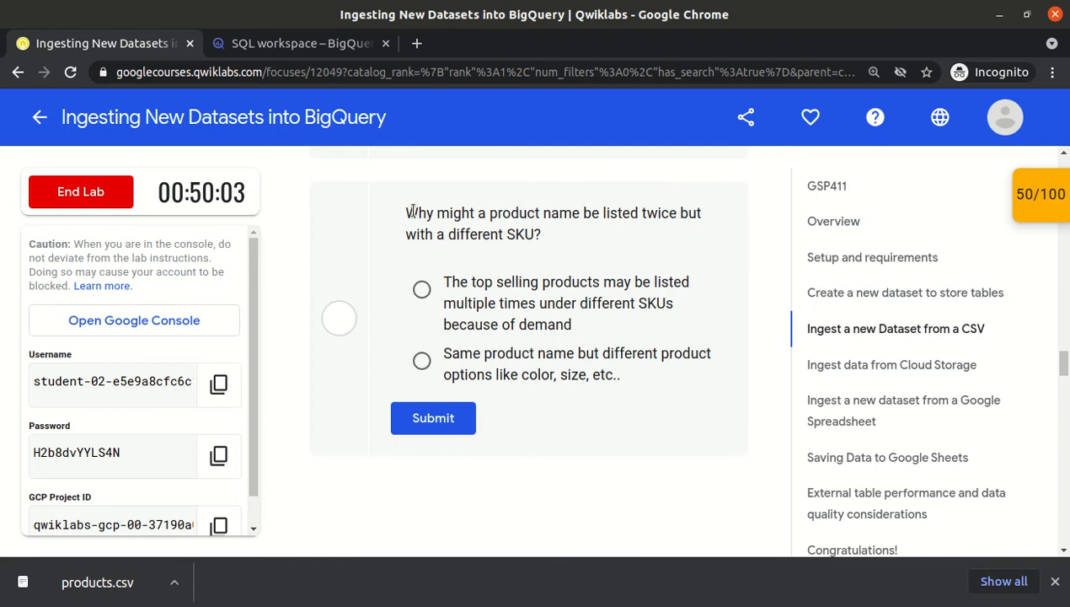
pyautogui.moveTo(408, 213); pyautogui.dragTo(604, 375)
pyautogui.click(603, 379)
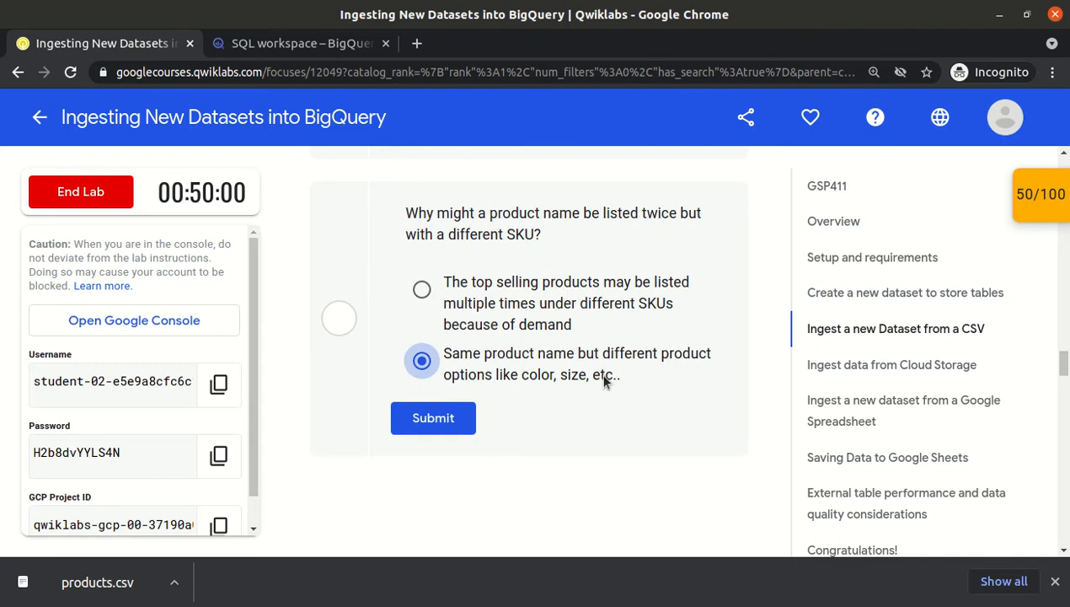
pyautogui.click(414, 417)
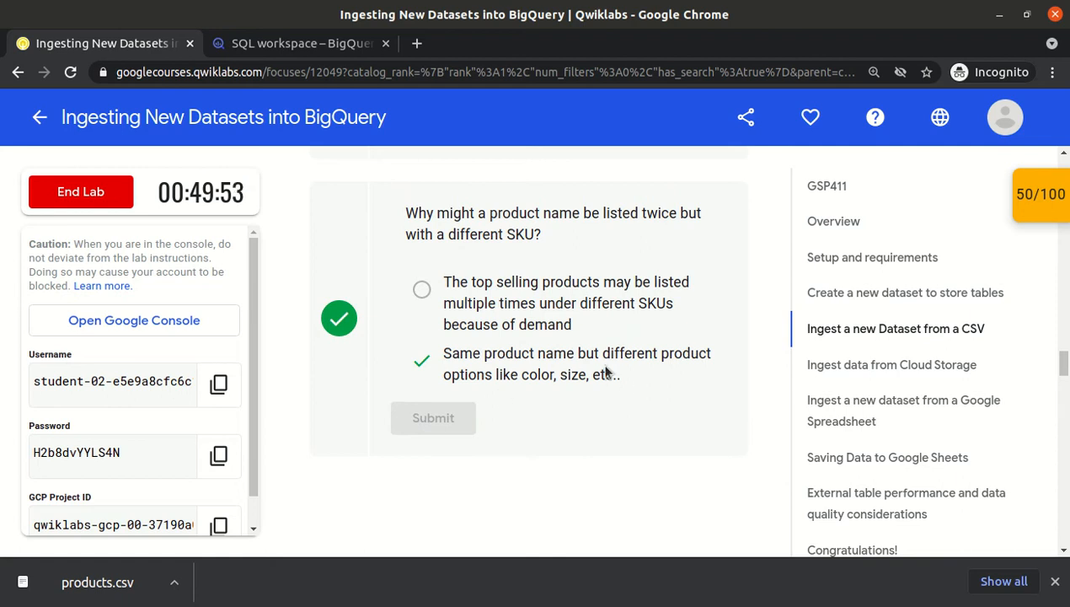
# - Find the lab's "Ingest data from Cloud Storage" section, return to the BigQuery console and close the query tab, discarding its unsaved work
pyautogui.scroll(-5, 550, 371)
pyautogui.scroll(-1, 550, 371)
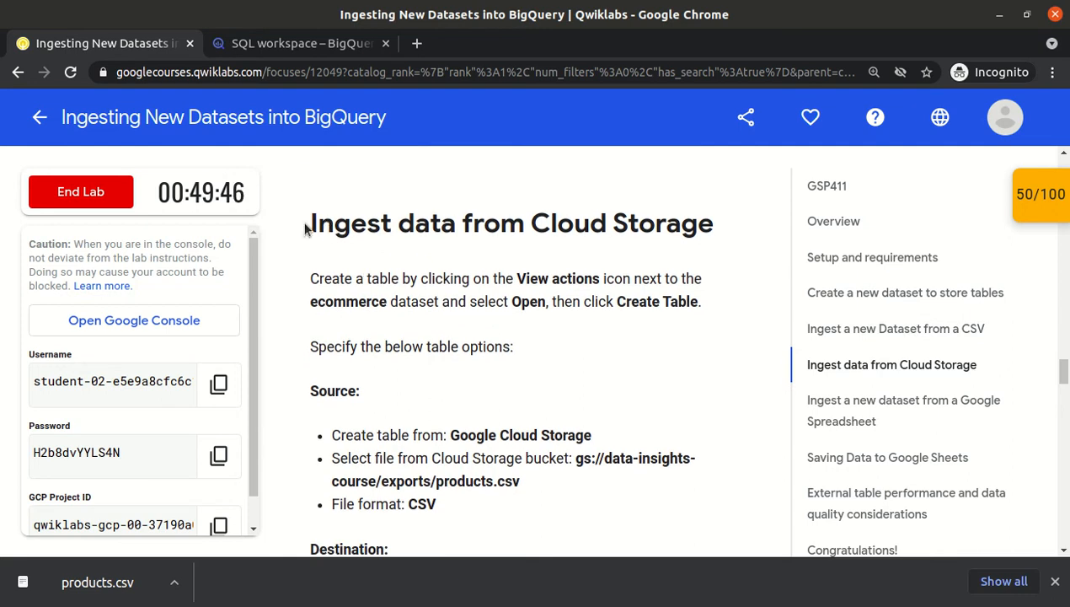
pyautogui.click(304, 44)
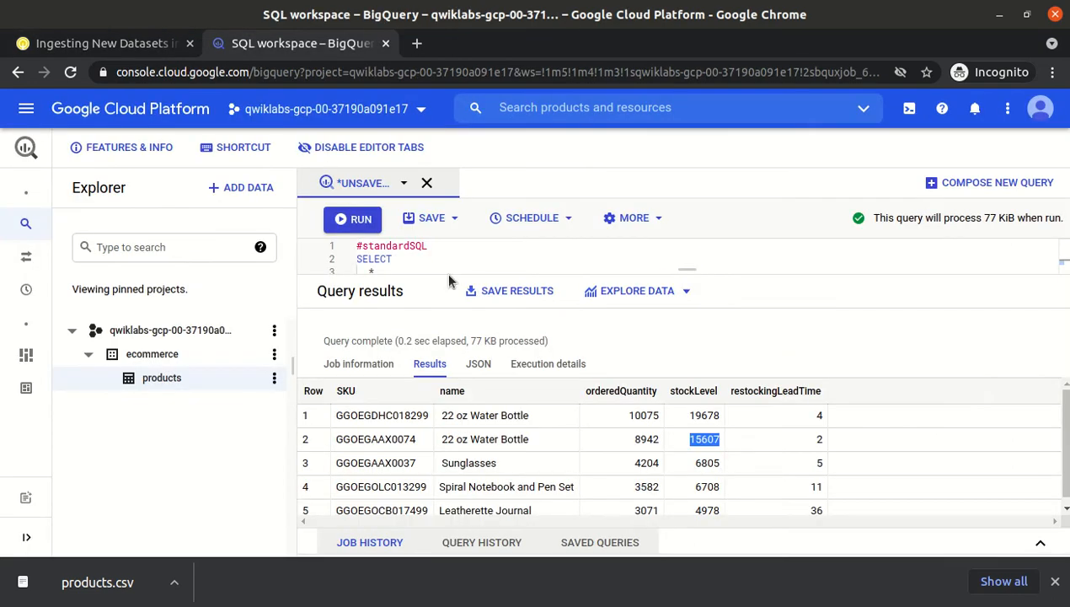
pyautogui.moveTo(688, 270); pyautogui.dragTo(688, 451)
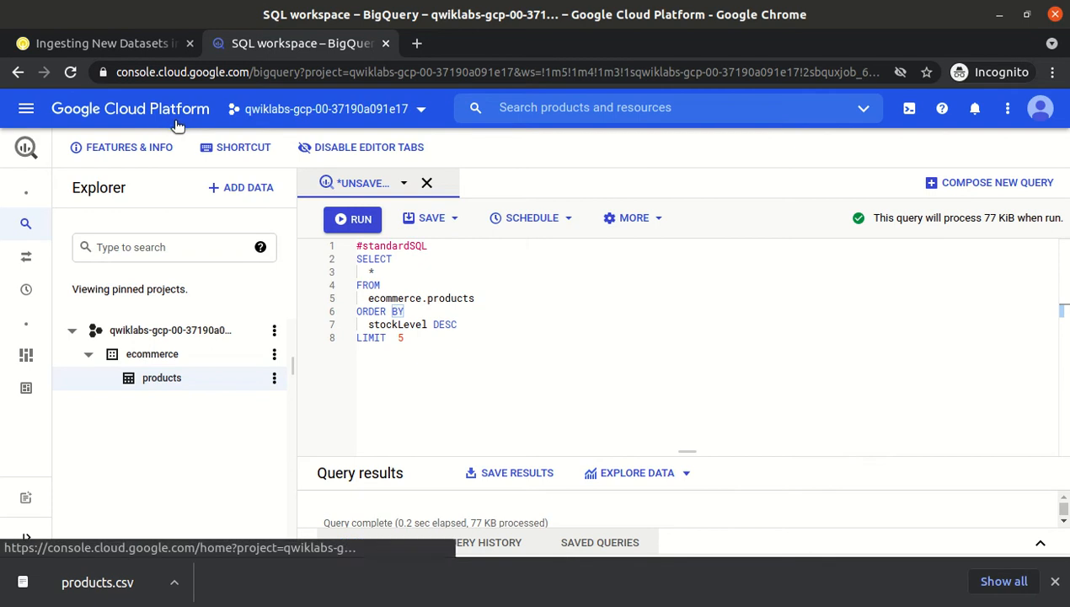
pyautogui.click(429, 186)
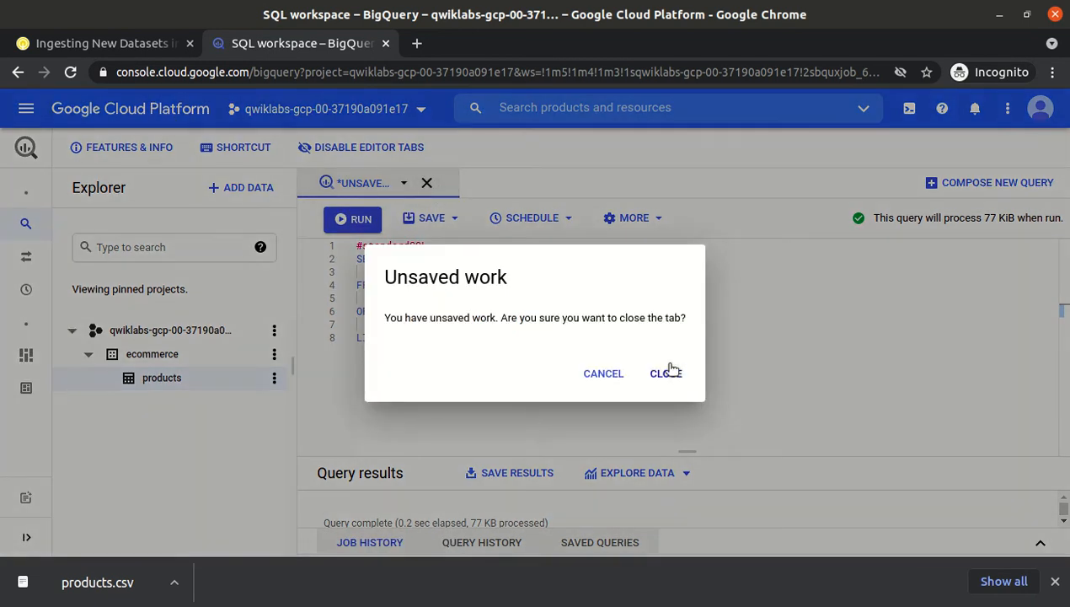
pyautogui.click(672, 373)
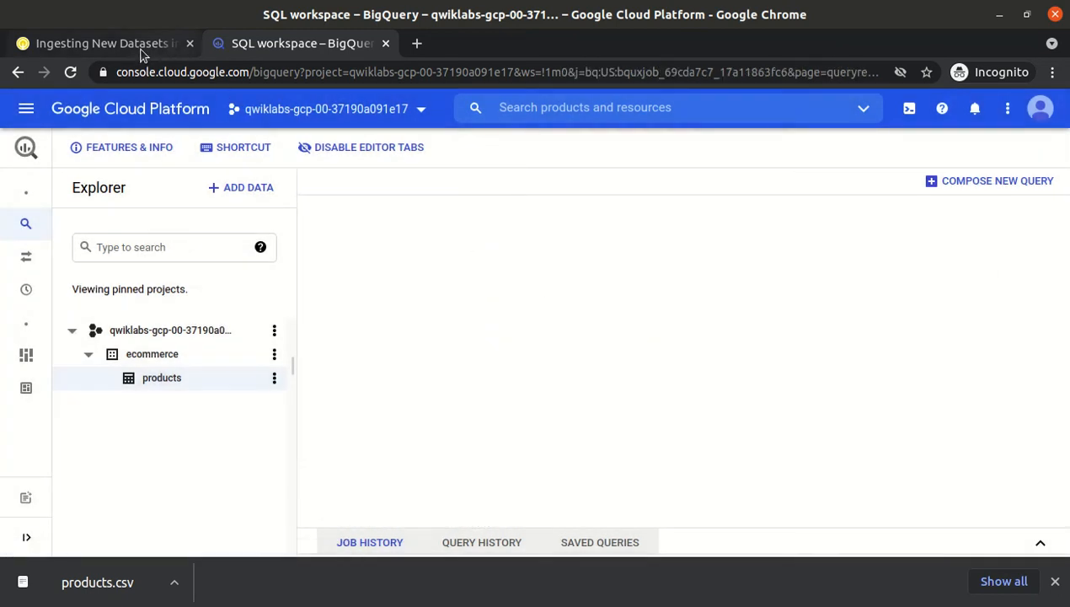
# - Return to the lab page and copy the Cloud Storage file path gs://data-insights-course/exports/products.csv from the source instructions
pyautogui.click(105, 44)
pyautogui.scroll(-3, 560, 393)
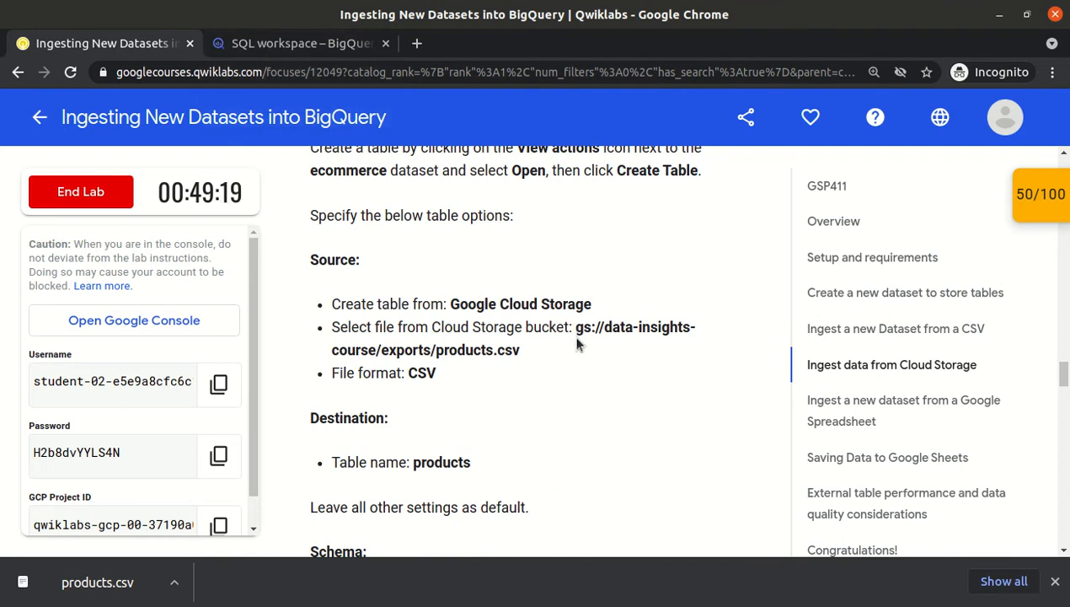
pyautogui.moveTo(577, 331); pyautogui.dragTo(572, 354)
pyautogui.hotkey('ctrl', 'c')
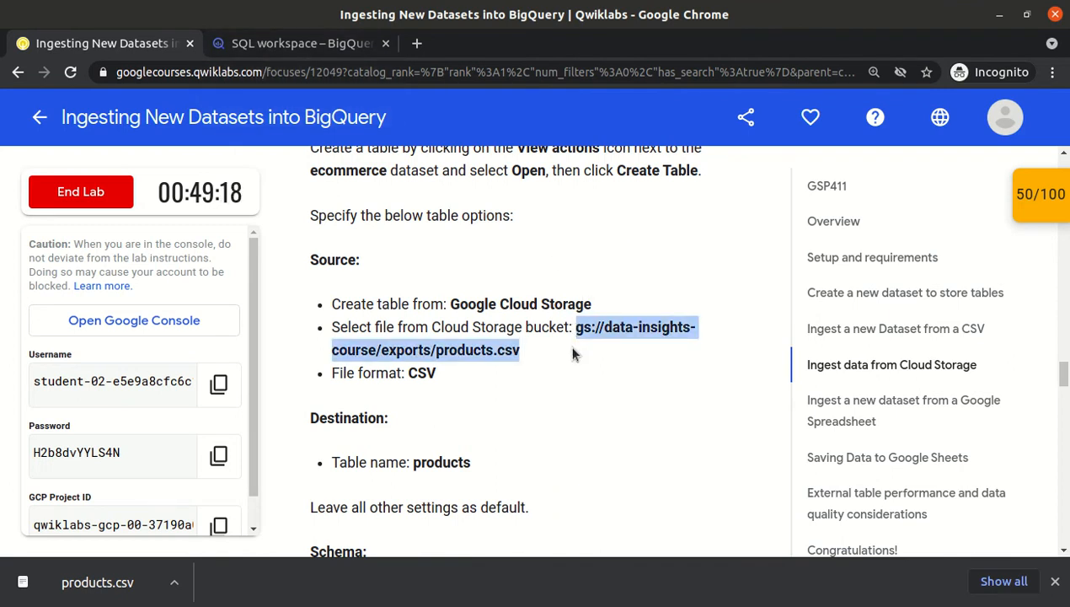
# - In the BigQuery console, start a new table in the ecommerce dataset from Google Cloud Storage, using file gs://data-insights-course/exports/products.csv
pyautogui.click(257, 42)
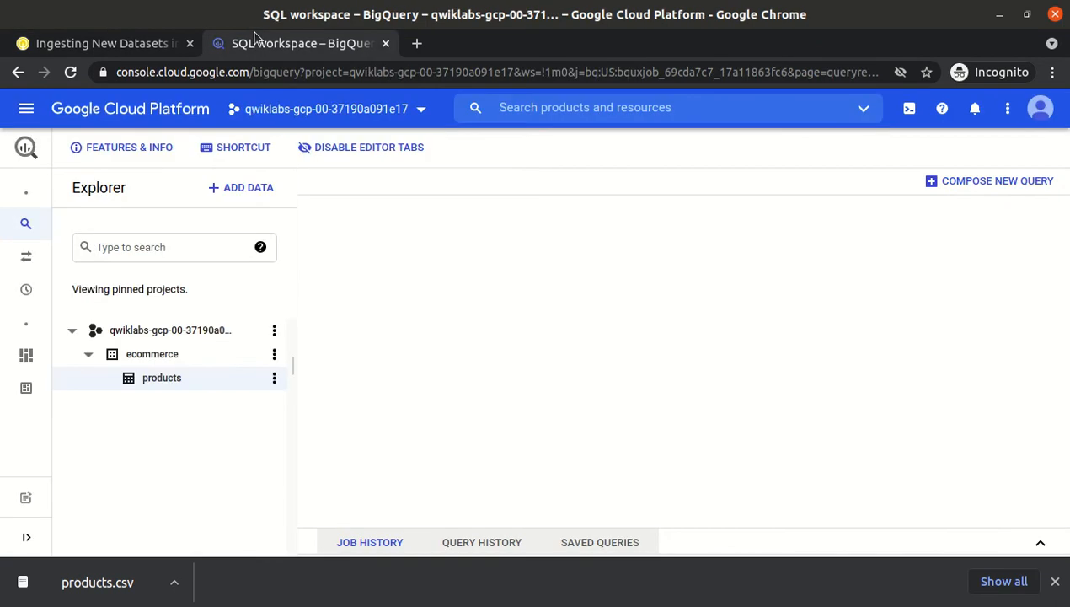
pyautogui.click(274, 354)
pyautogui.click(297, 378)
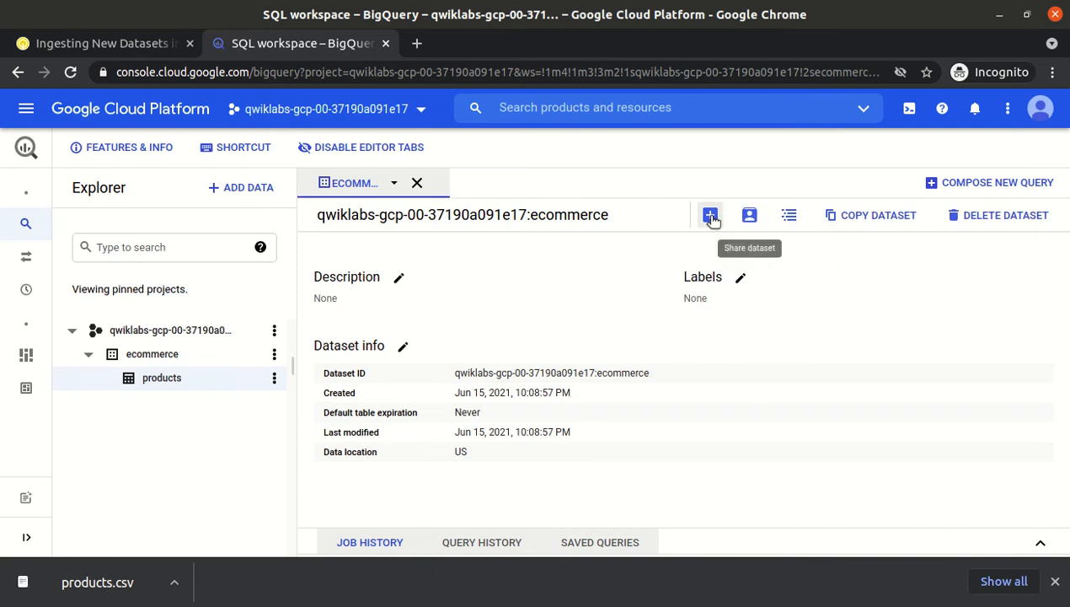
pyautogui.click(711, 215)
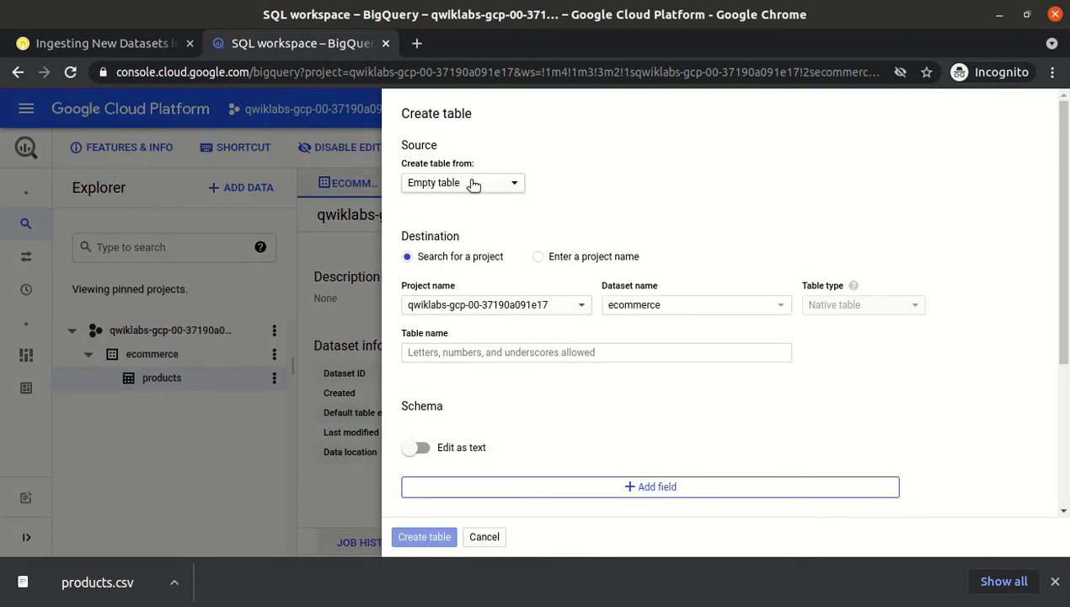
pyautogui.click(474, 185)
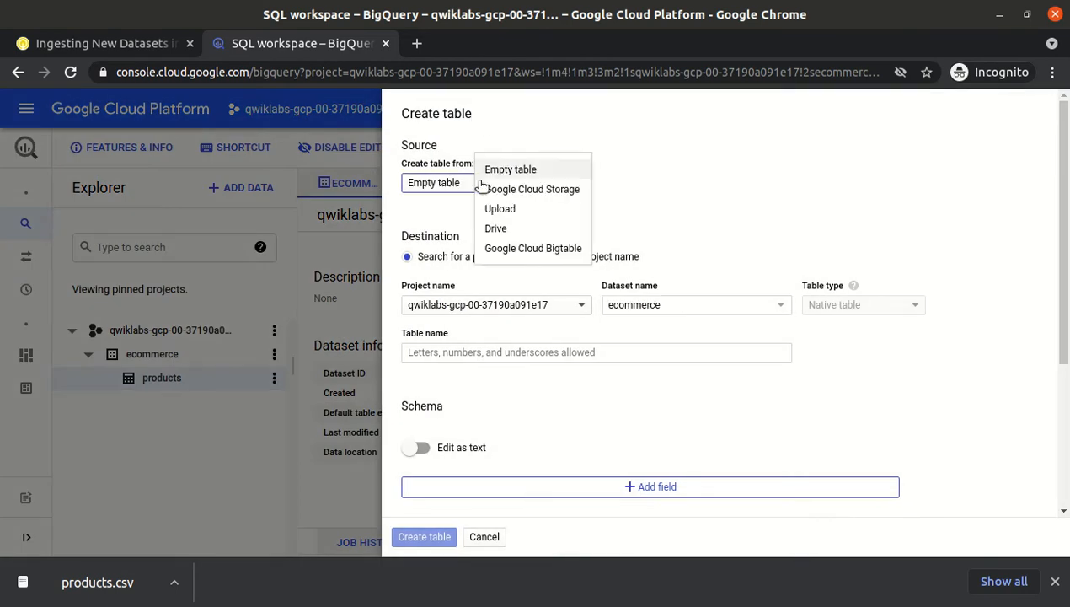
pyautogui.click(504, 191)
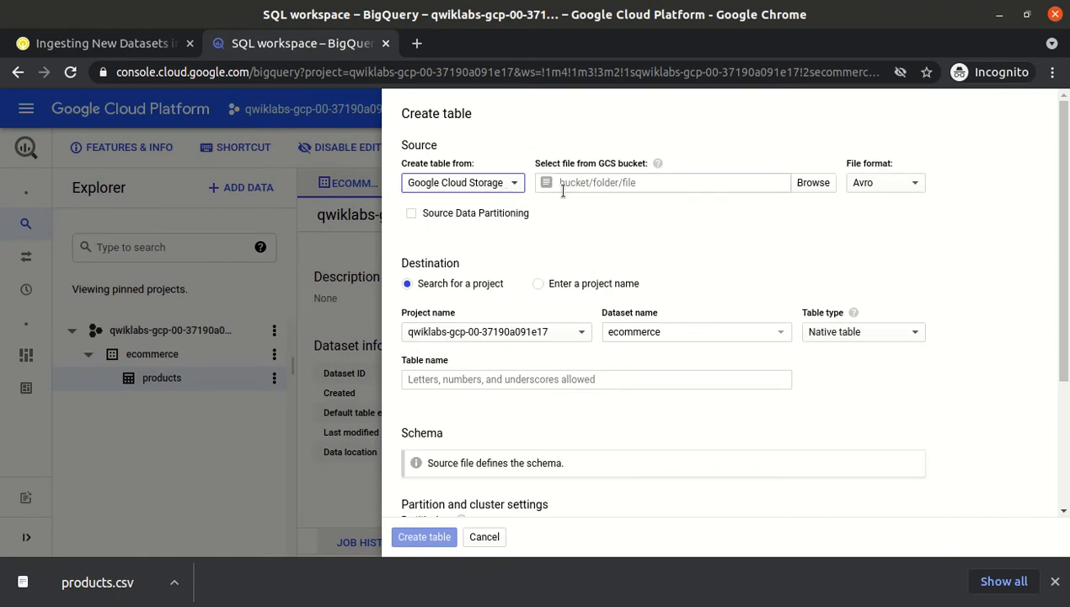
pyautogui.click(596, 185)
pyautogui.hotkey('ctrl', 'v')
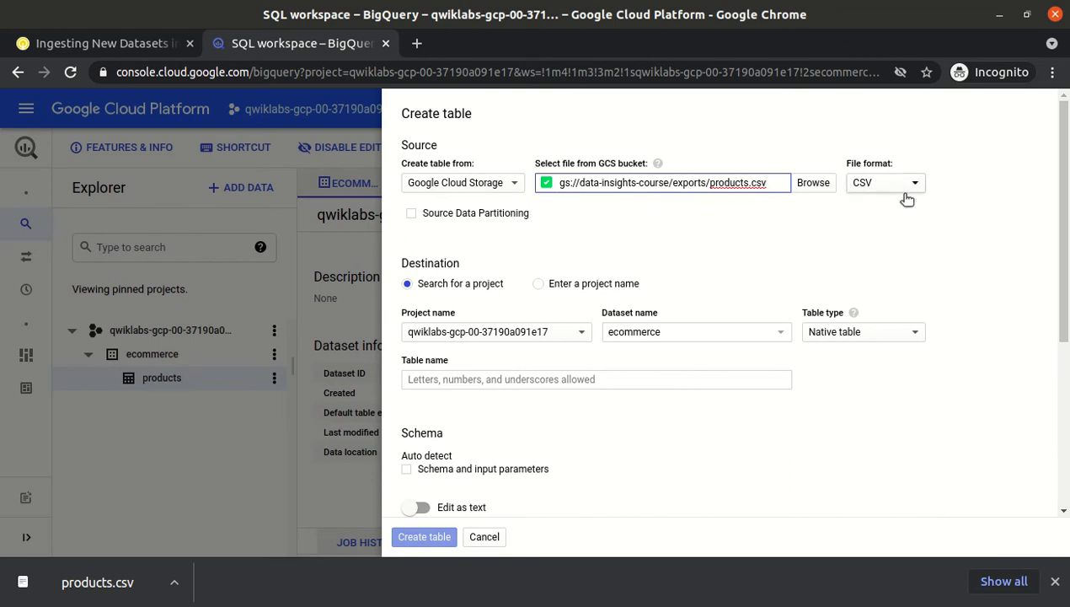
# - Name the new table products and enable auto detection of the schema and input parameters
pyautogui.click(533, 377)
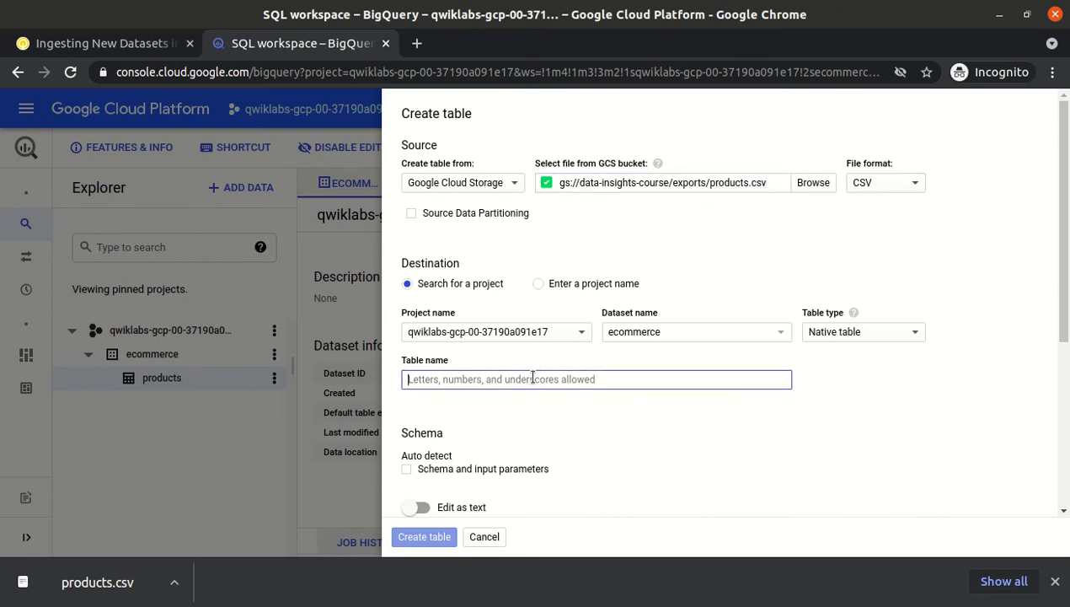
pyautogui.write('products')
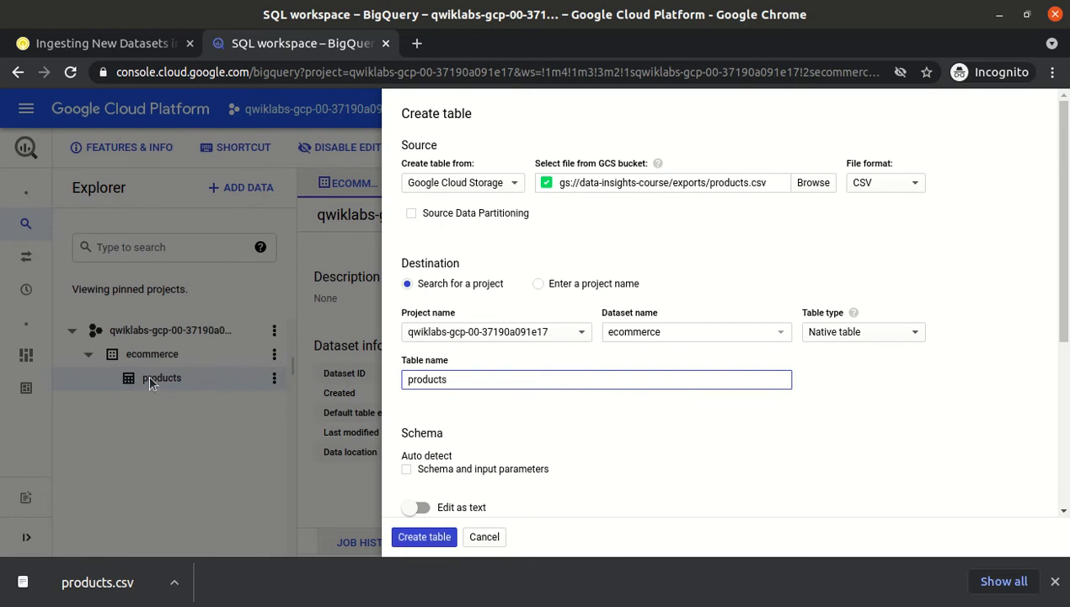
pyautogui.moveTo(1063, 297); pyautogui.dragTo(1063, 407)
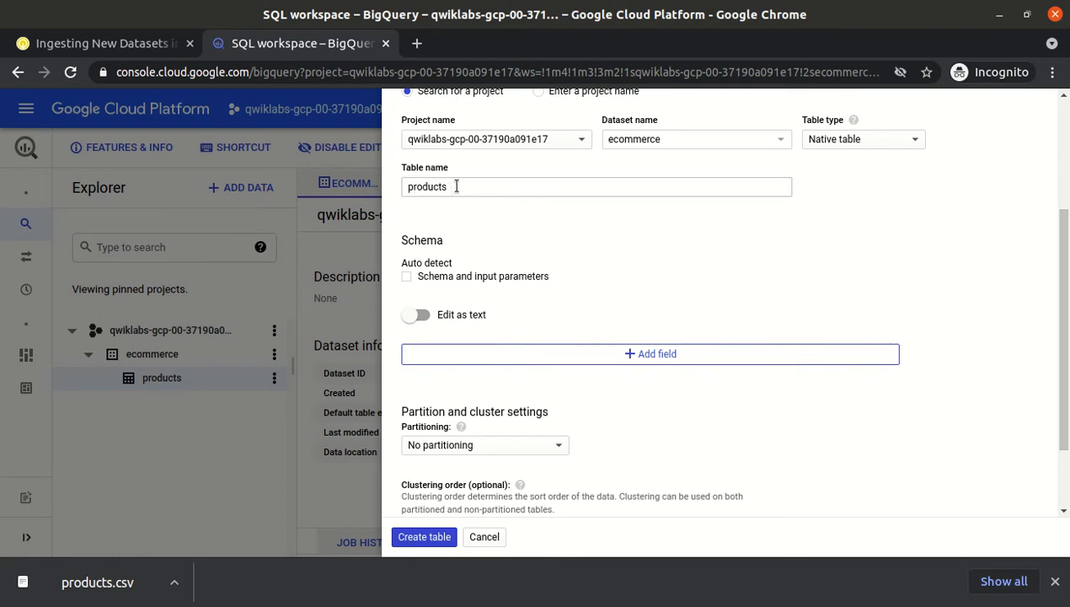
pyautogui.click(406, 278)
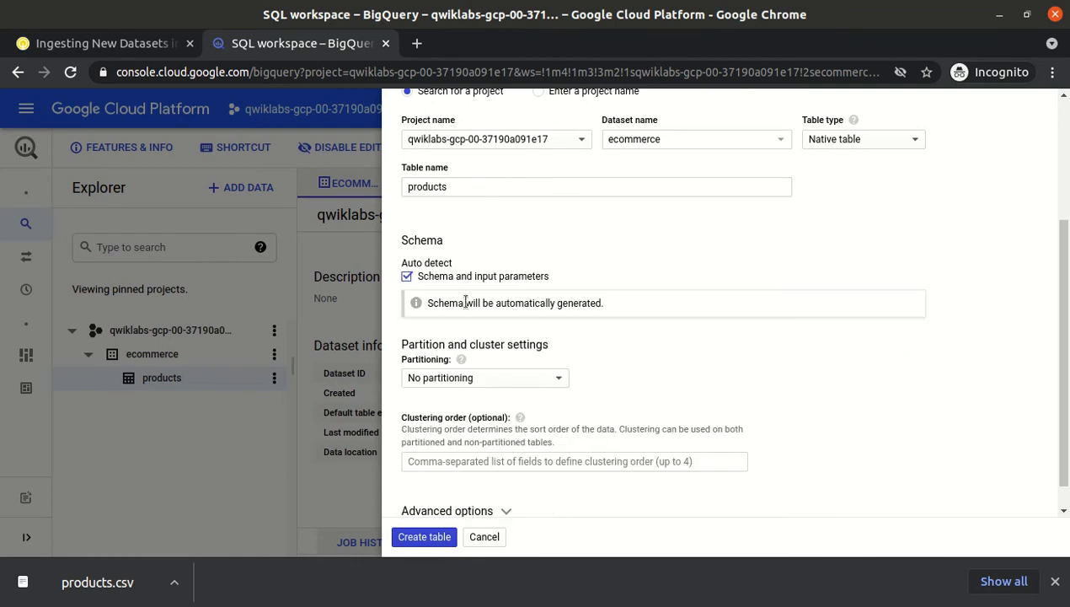
# - Check the lab's schema and advanced option instructions, return to the console and try to create the products table
pyautogui.click(132, 43)
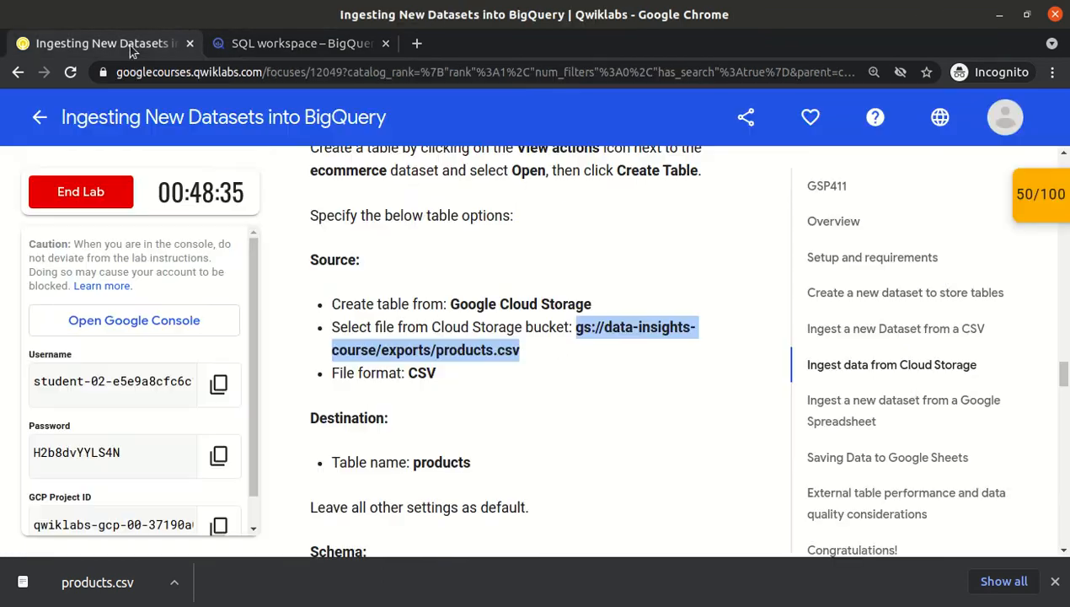
pyautogui.click(456, 450)
pyautogui.scroll(-3, 456, 450)
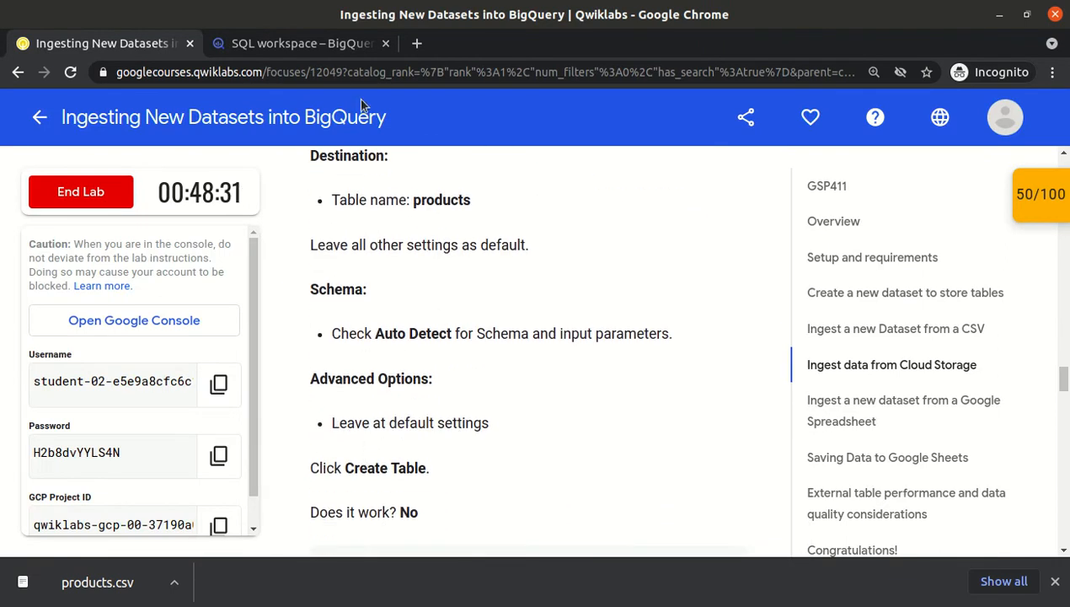
pyautogui.click(324, 47)
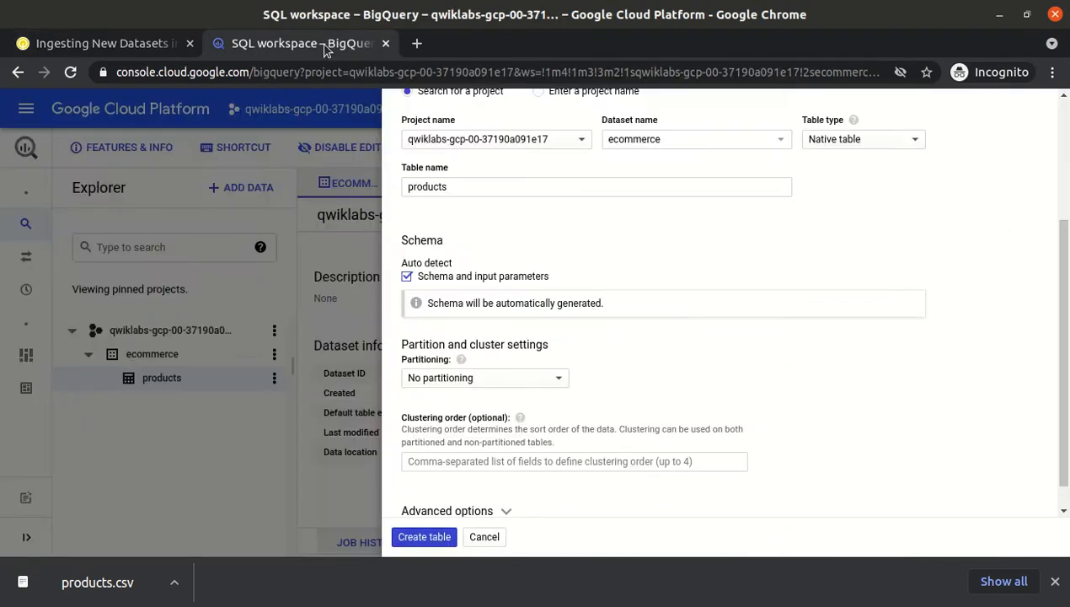
pyautogui.click(427, 536)
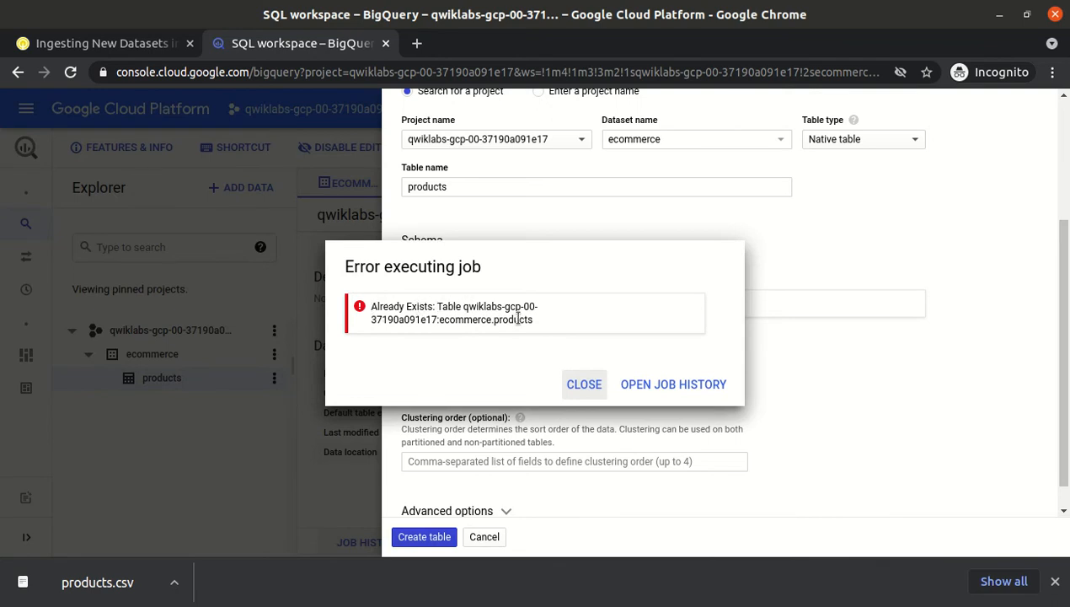
# - Open the job history, cancel the table creation form and examine the error details of the products.csv load from Cloud Storage
pyautogui.click(658, 381)
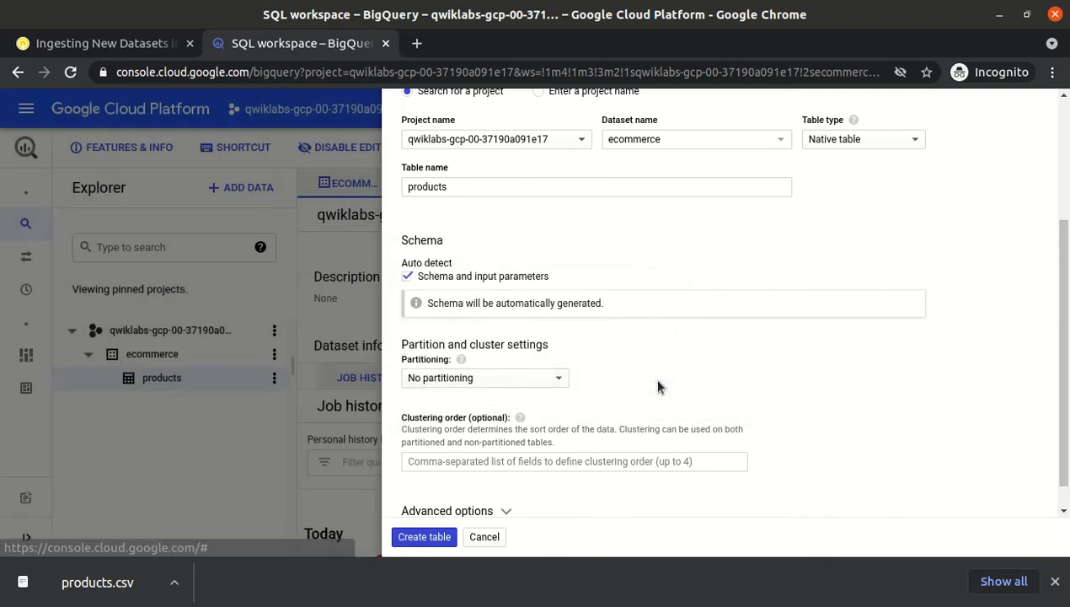
pyautogui.click(485, 536)
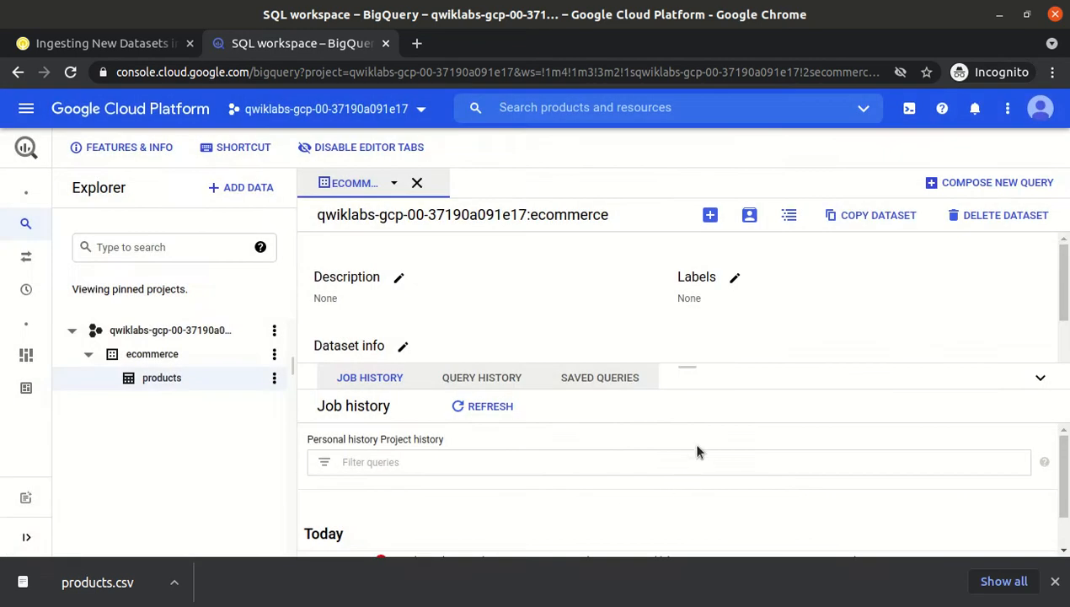
pyautogui.moveTo(1064, 487); pyautogui.dragTo(1063, 517)
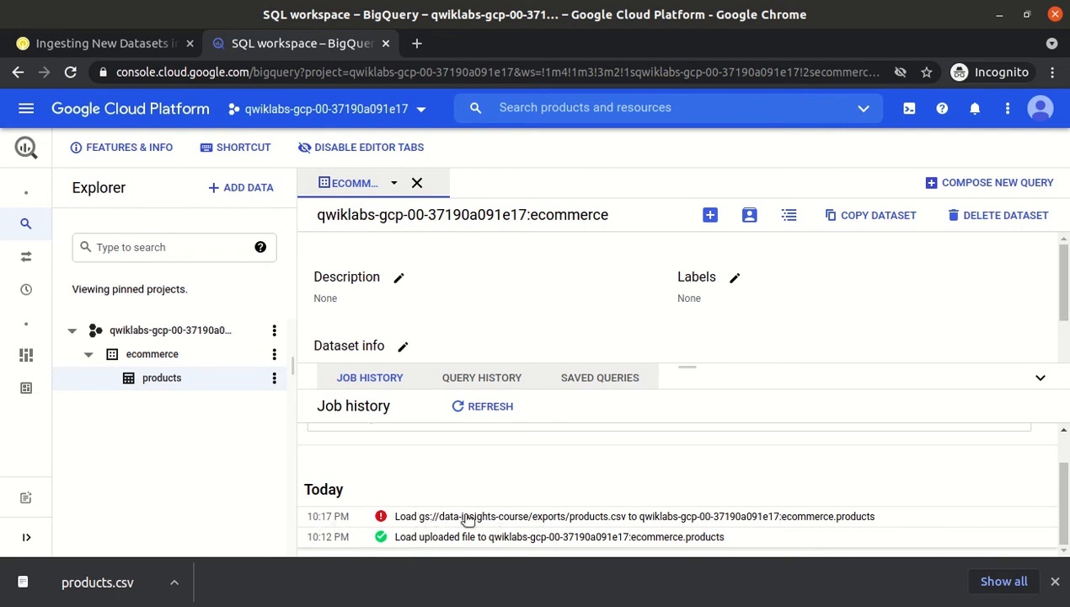
pyautogui.click(587, 517)
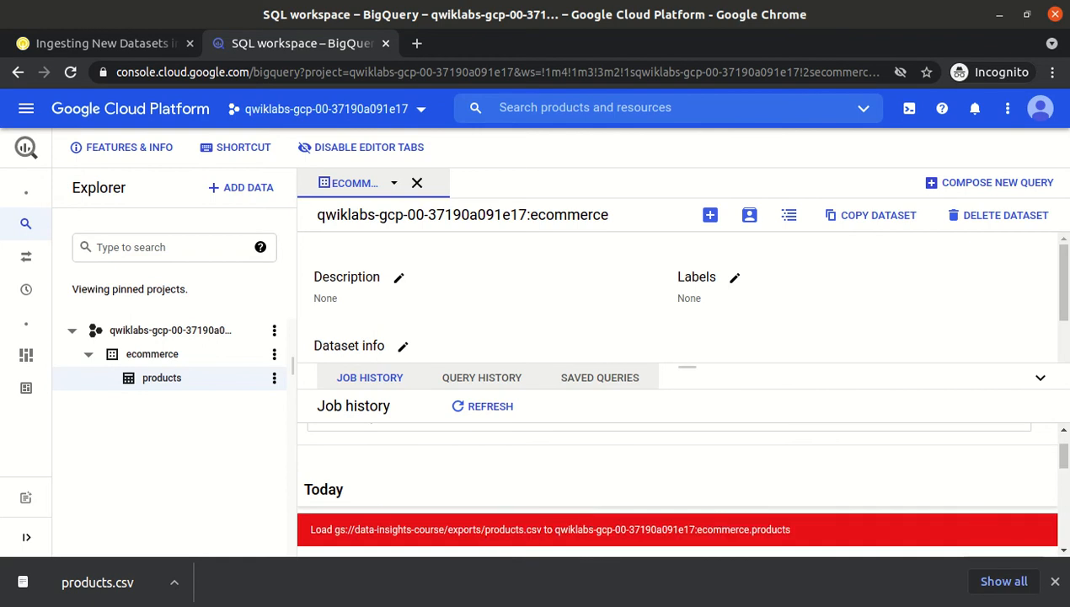
pyautogui.scroll(-5, 1065, 501)
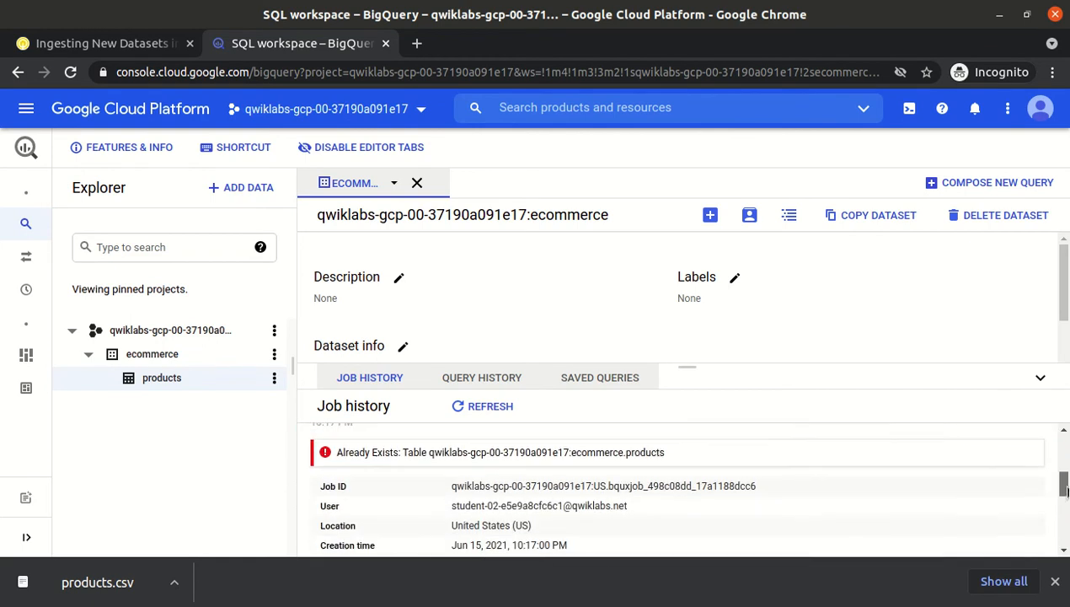
pyautogui.moveTo(1065, 501); pyautogui.dragTo(1065, 479)
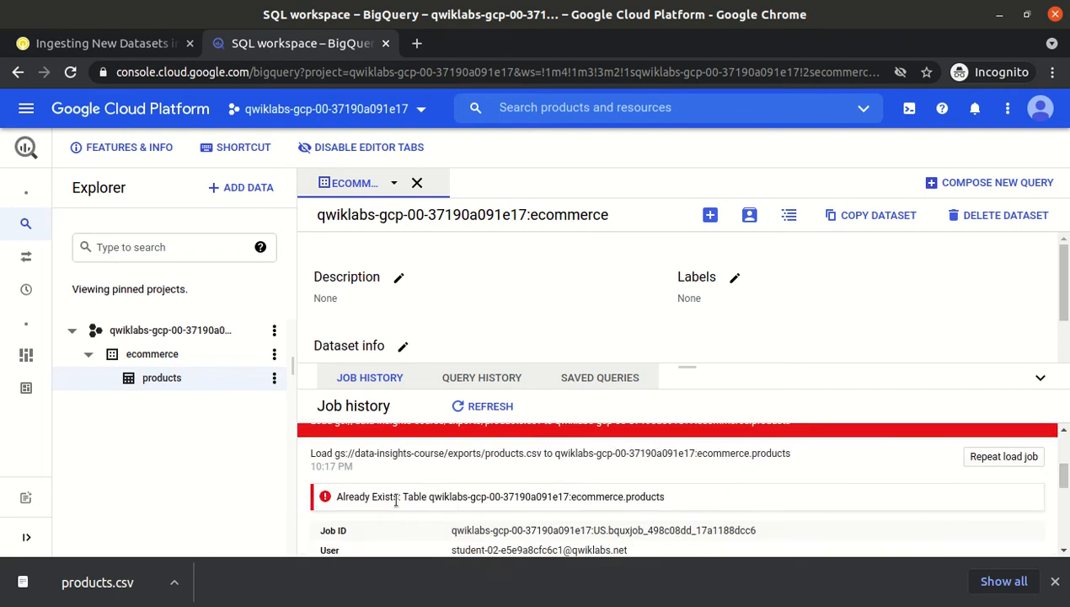
# - Repeat the products.csv load job, check the lab instructions, and set the write preference in the advanced options to Overwrite table
pyautogui.click(1004, 456)
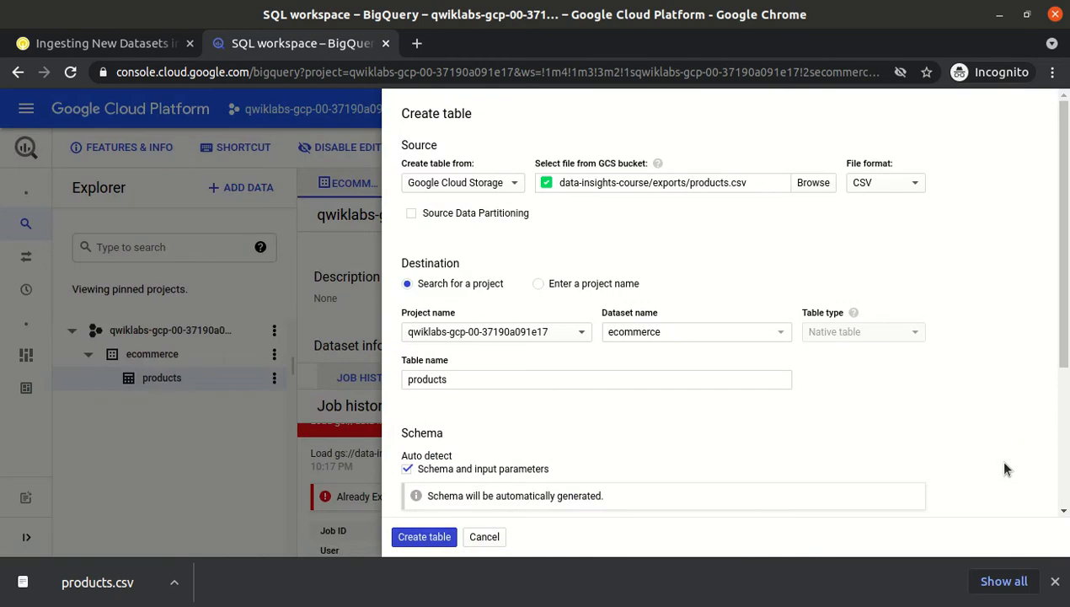
pyautogui.click(96, 46)
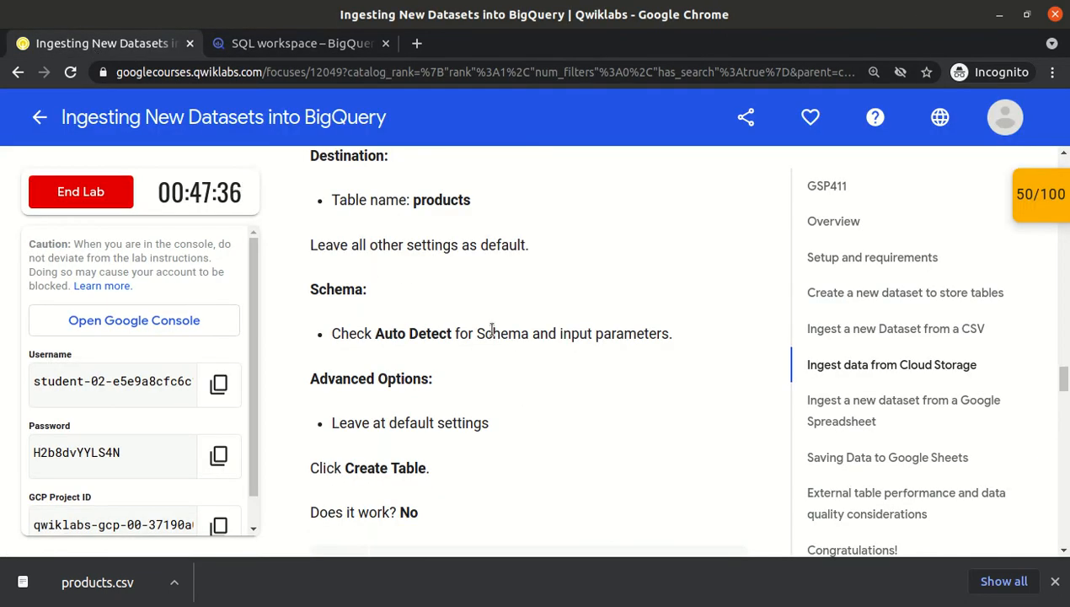
pyautogui.click(305, 48)
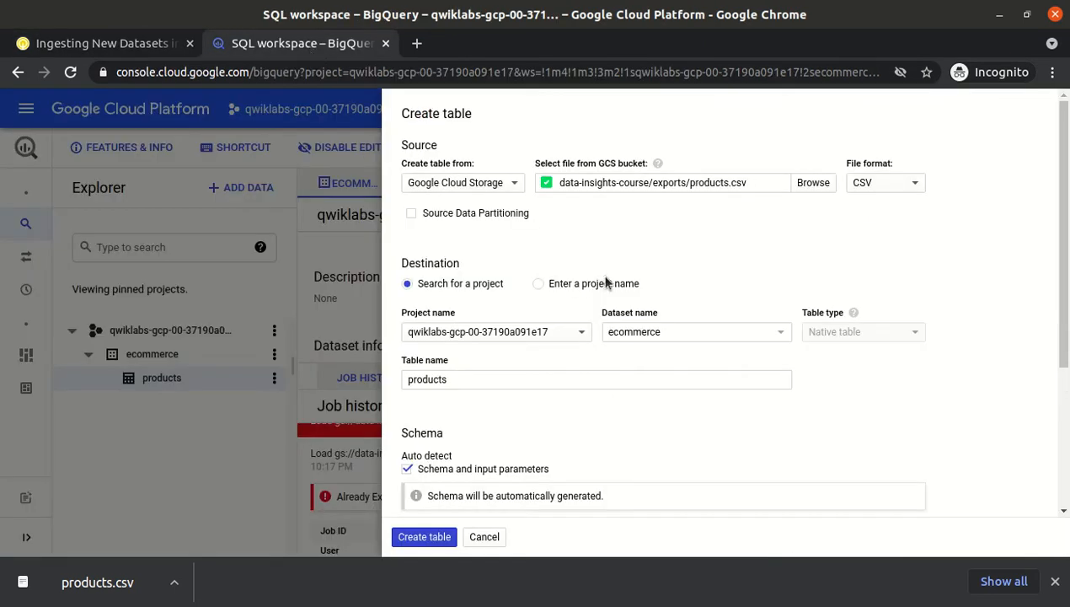
pyautogui.moveTo(1064, 281); pyautogui.dragTo(1066, 440)
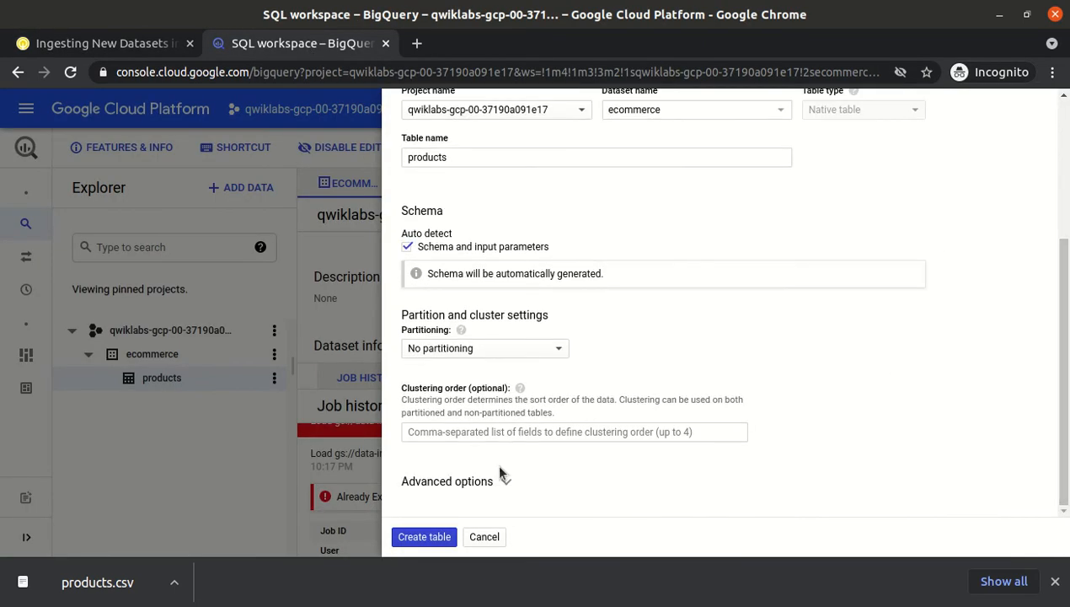
pyautogui.click(479, 481)
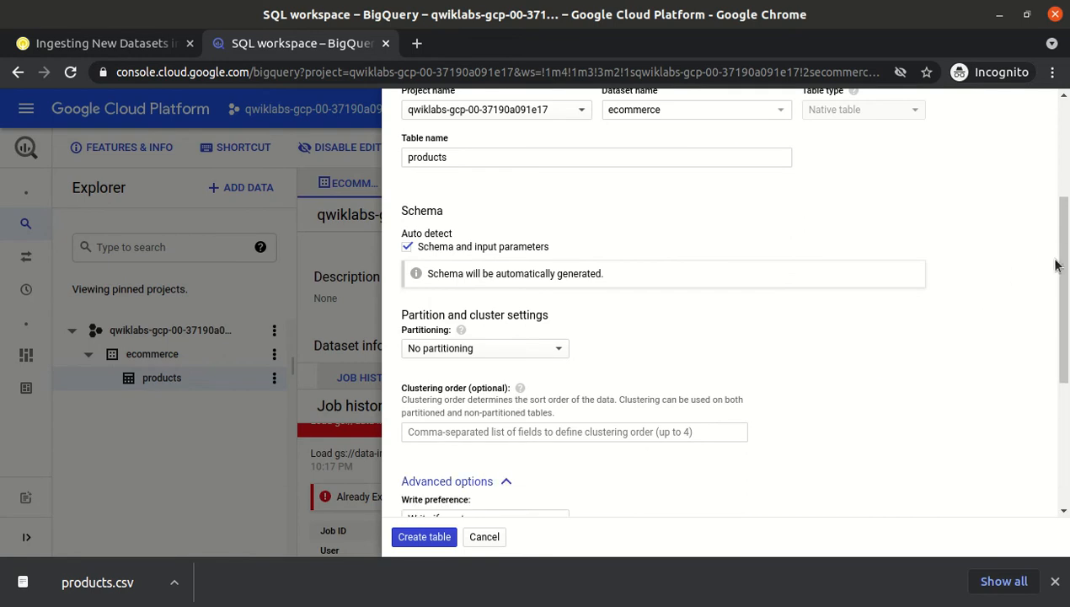
pyautogui.moveTo(1064, 268); pyautogui.dragTo(1065, 392)
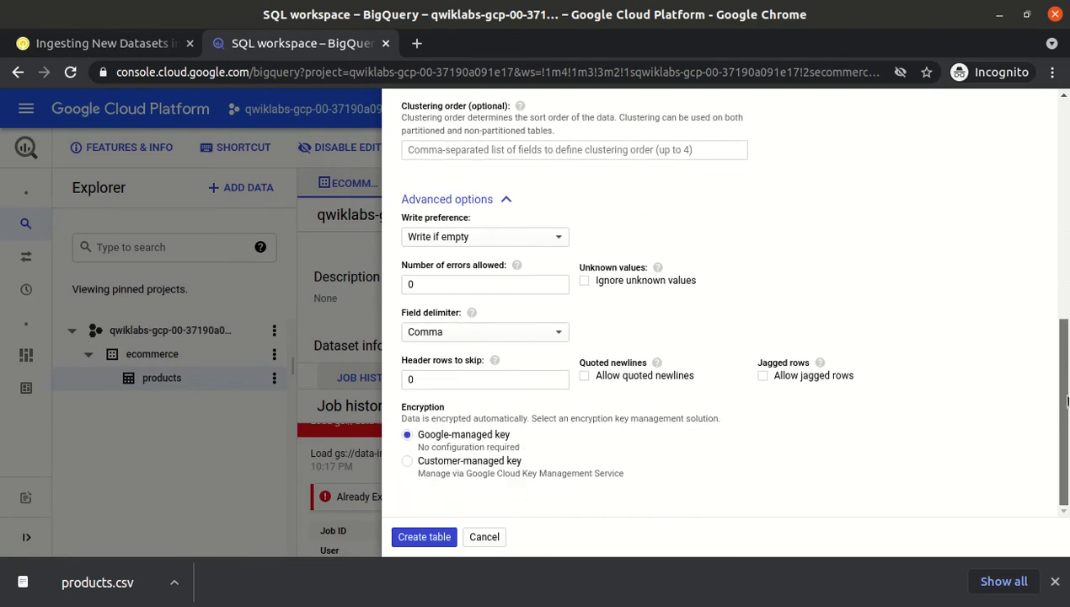
pyautogui.click(507, 240)
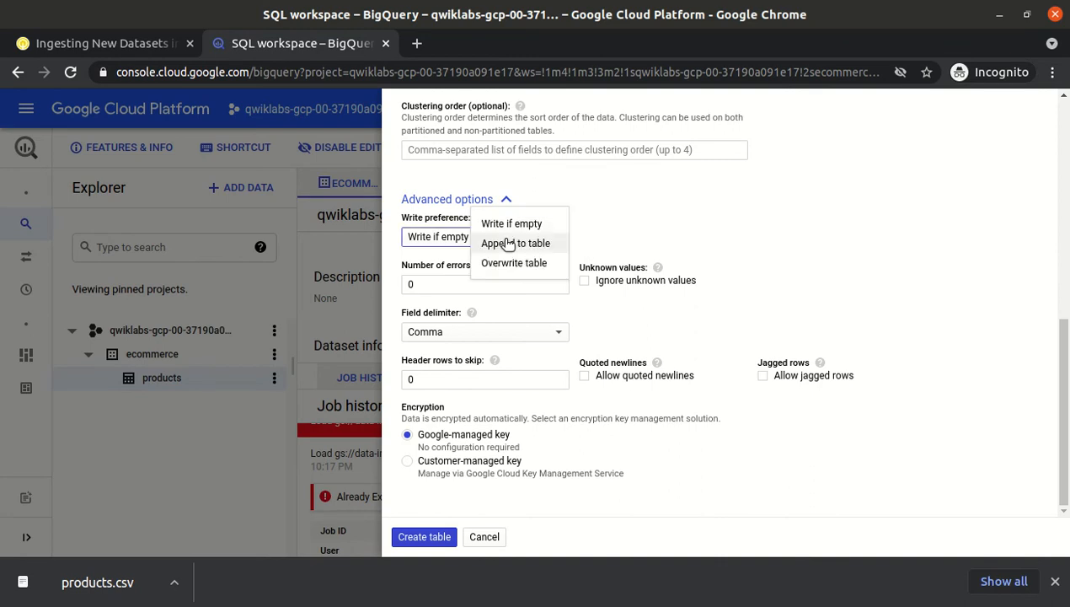
pyautogui.click(624, 221)
pyautogui.click(523, 239)
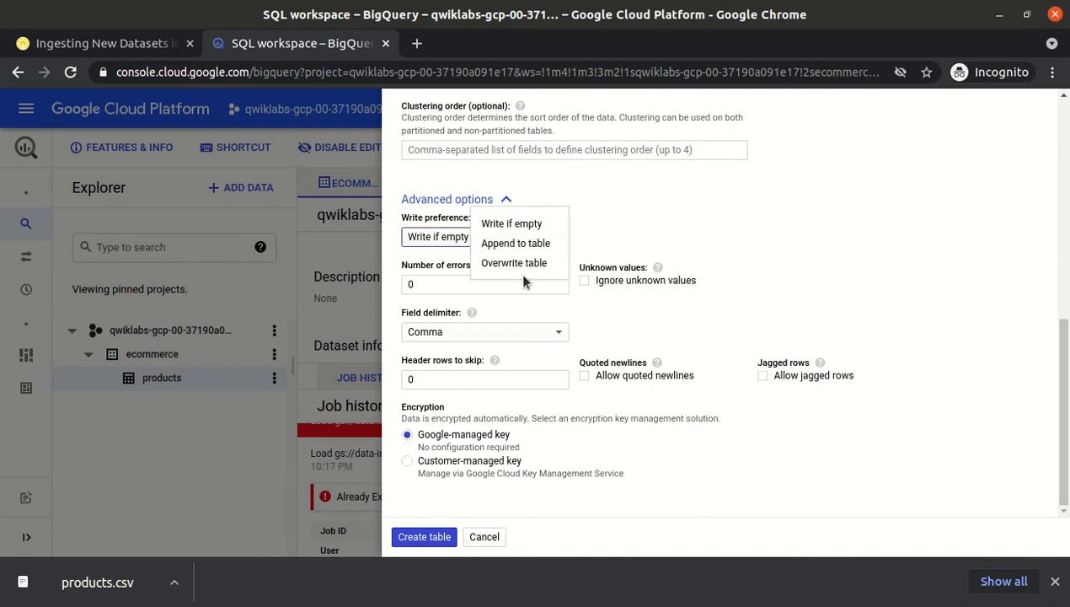
pyautogui.click(507, 262)
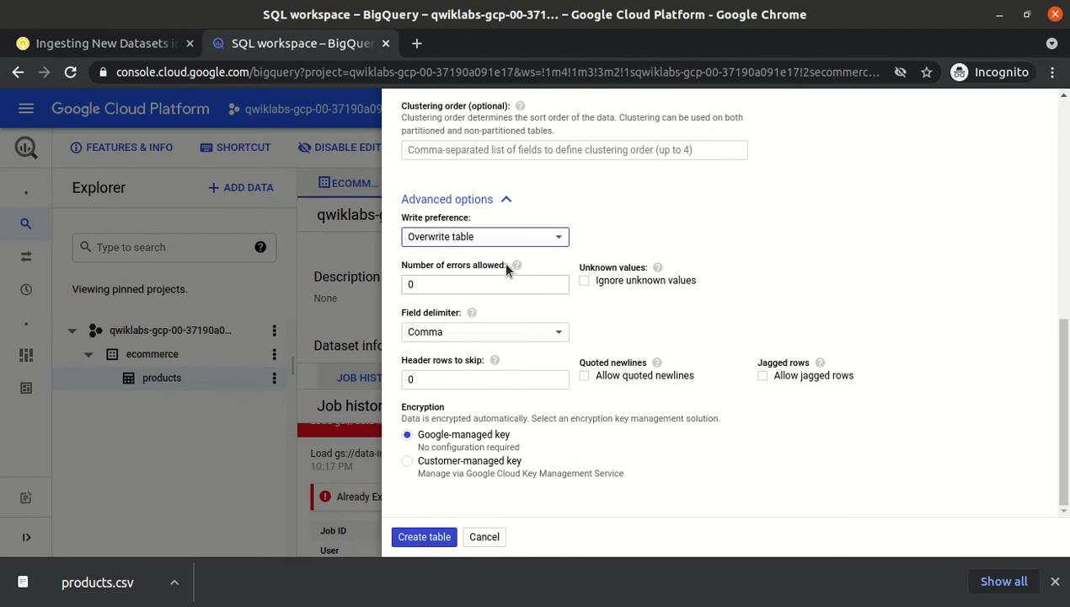
# - Answer the lab's table loading question with "We already have a table named ecommerce.products and havent specified that we could overwrite it."
pyautogui.click(116, 44)
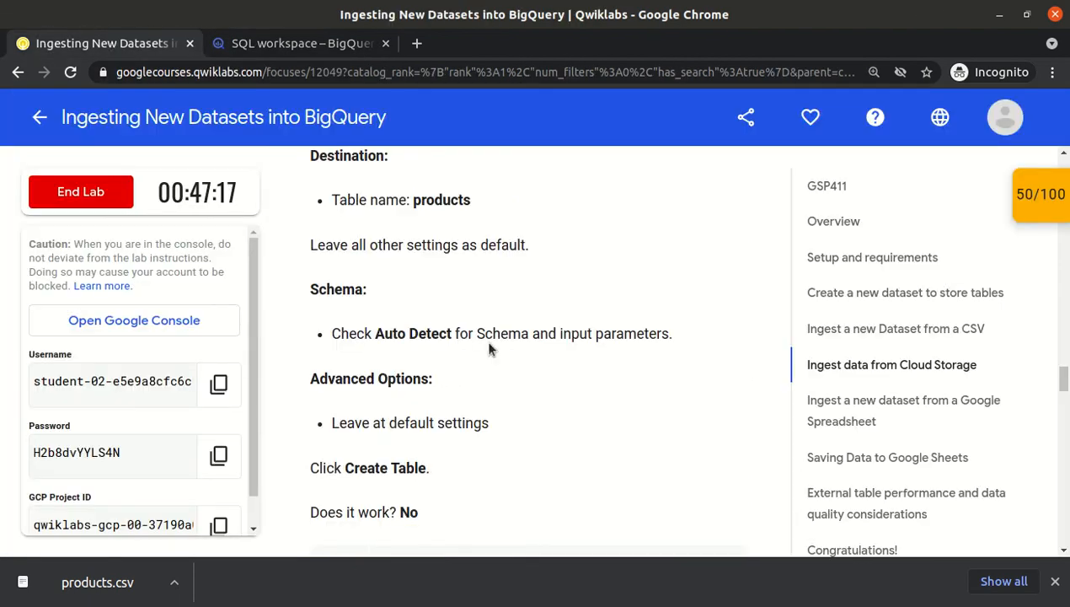
pyautogui.scroll(-5, 489, 348)
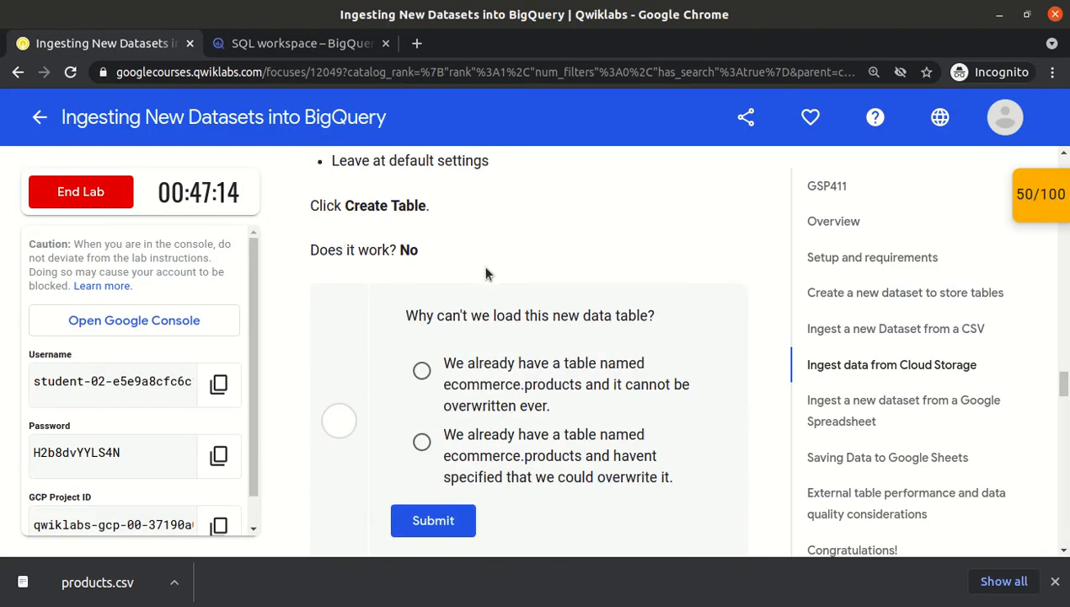
pyautogui.click(425, 372)
pyautogui.click(439, 521)
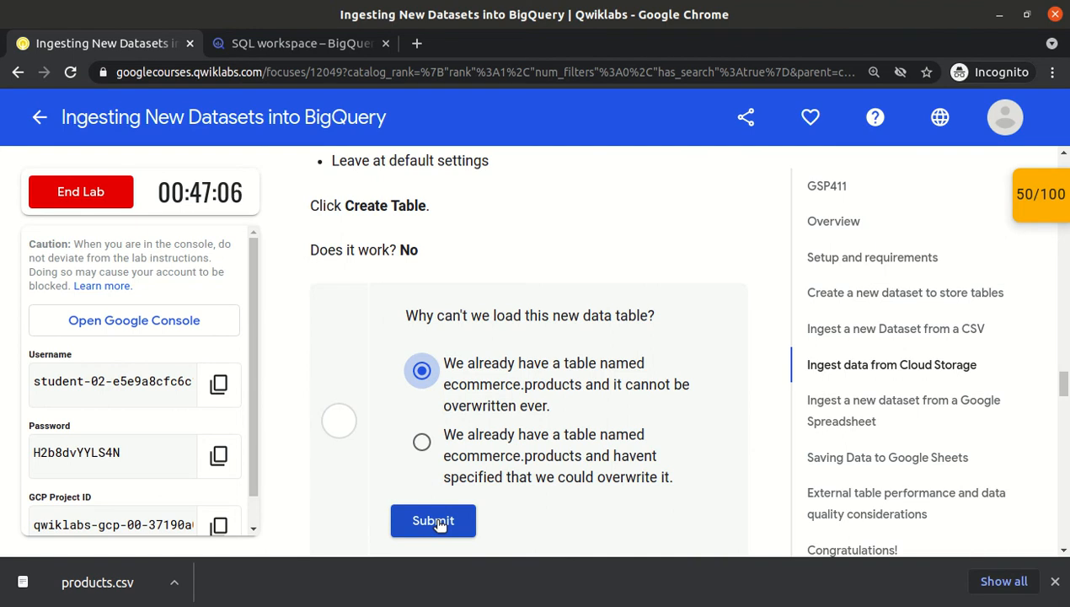
pyautogui.click(421, 443)
pyautogui.click(425, 521)
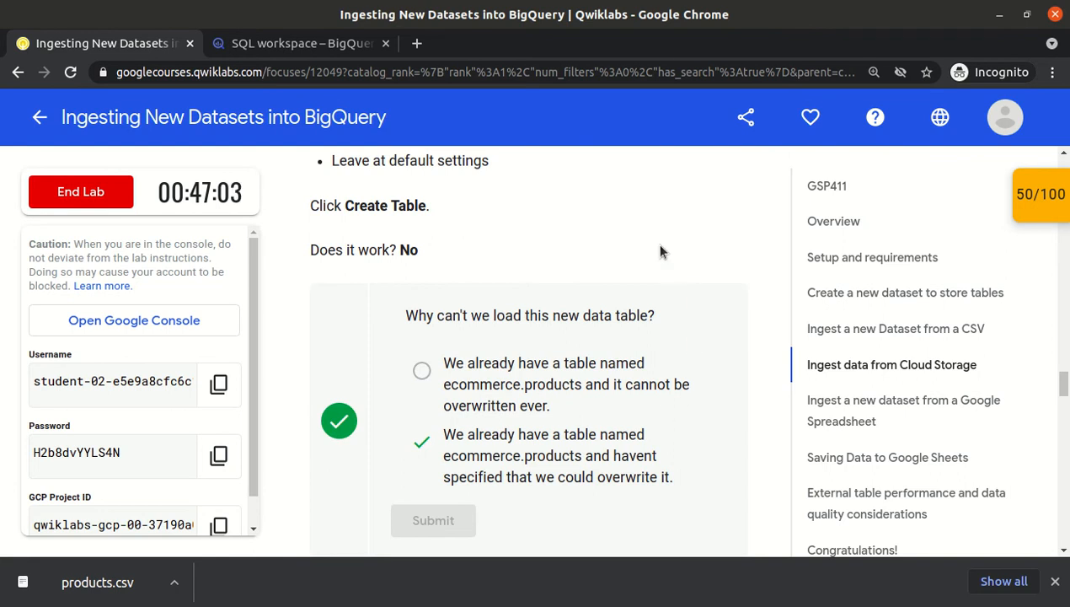
# - Review the lab's Overwrite table instruction, return to the BigQuery console and submit the products table creation
pyautogui.scroll(-3, 660, 251)
pyautogui.scroll(-3, 661, 251)
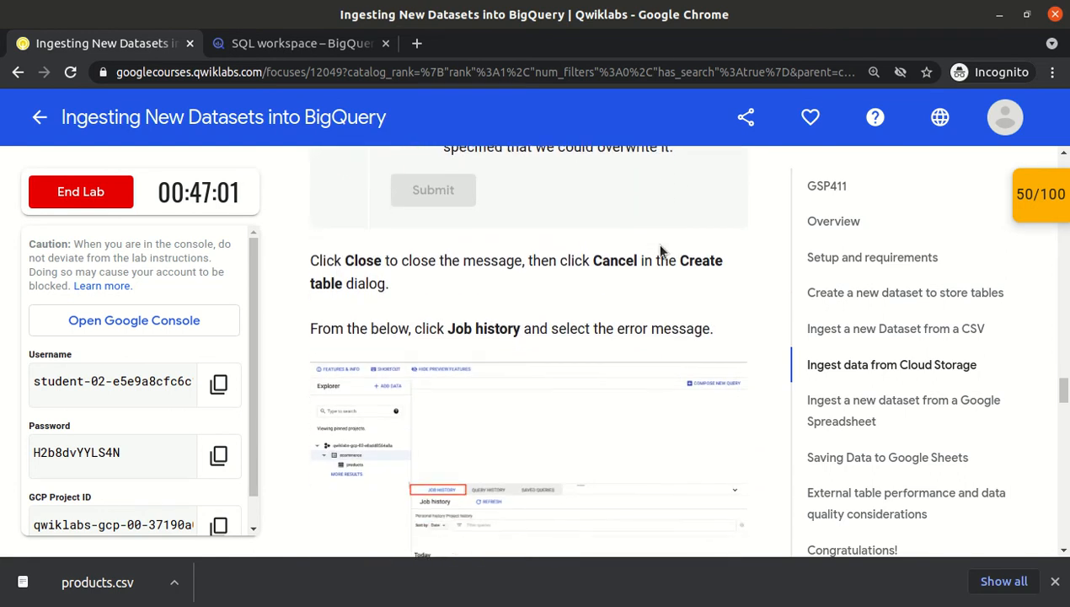
pyautogui.scroll(-1, 660, 246)
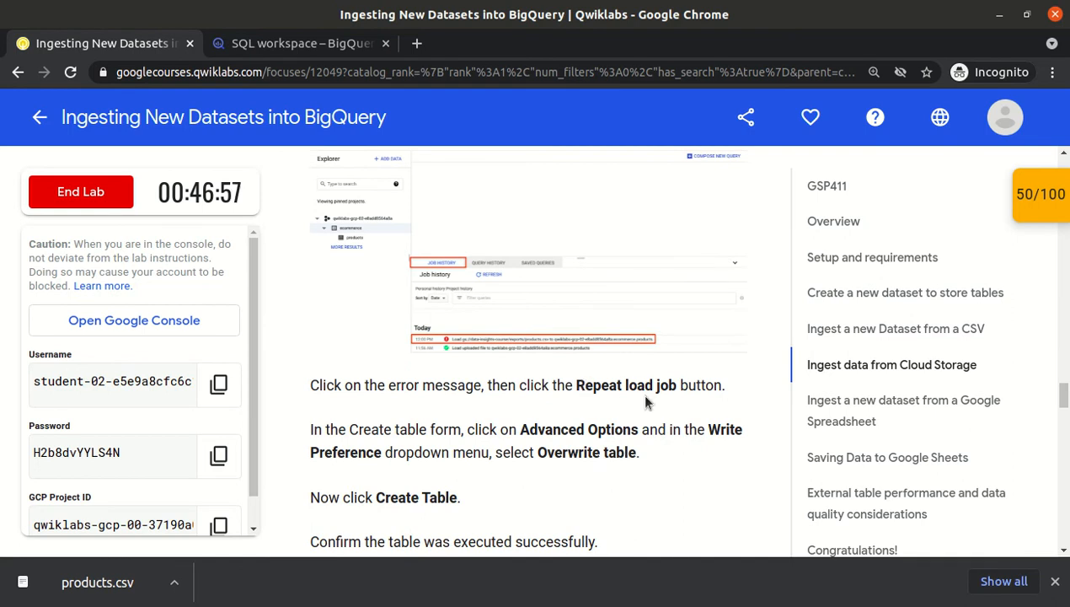
pyautogui.scroll(-1, 644, 398)
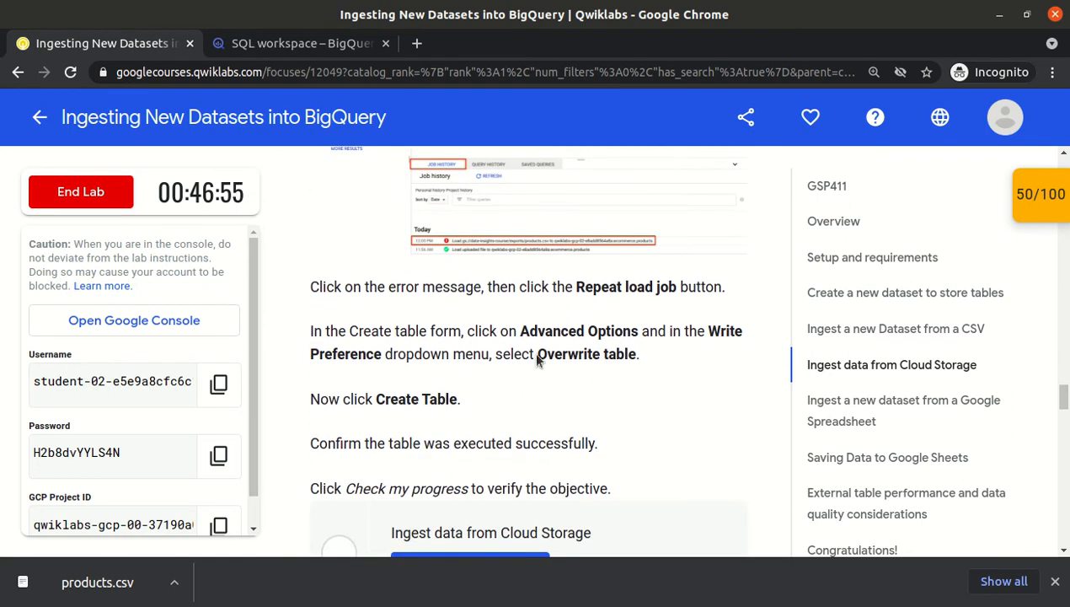
pyautogui.moveTo(536, 354); pyautogui.dragTo(641, 354)
pyautogui.click(294, 43)
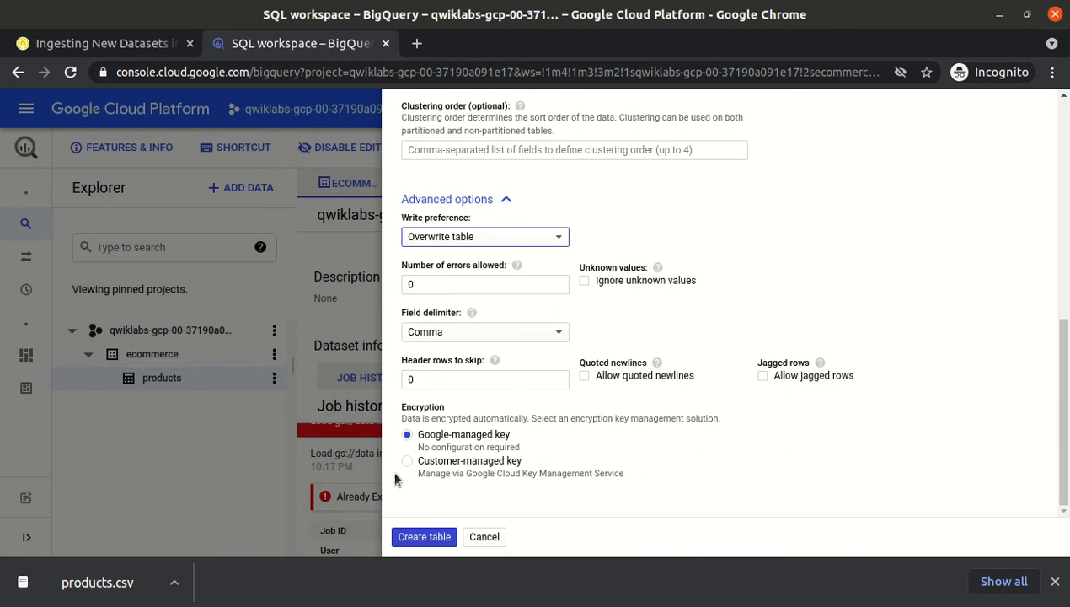
pyautogui.click(425, 539)
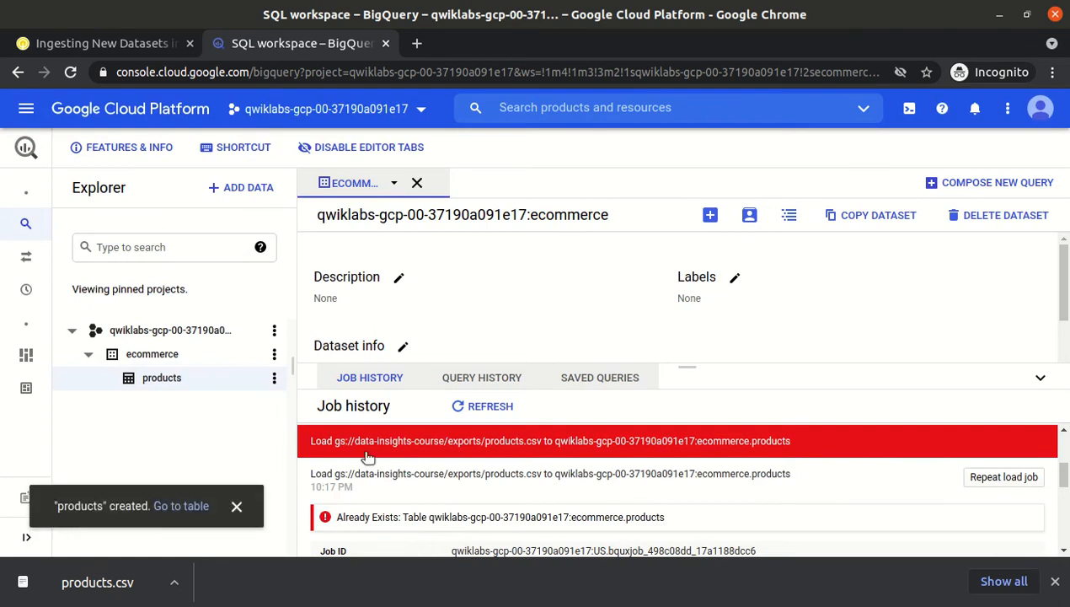
# - Refresh the job history, check the latest products.csv load job and shrink the history pane
pyautogui.click(1039, 377)
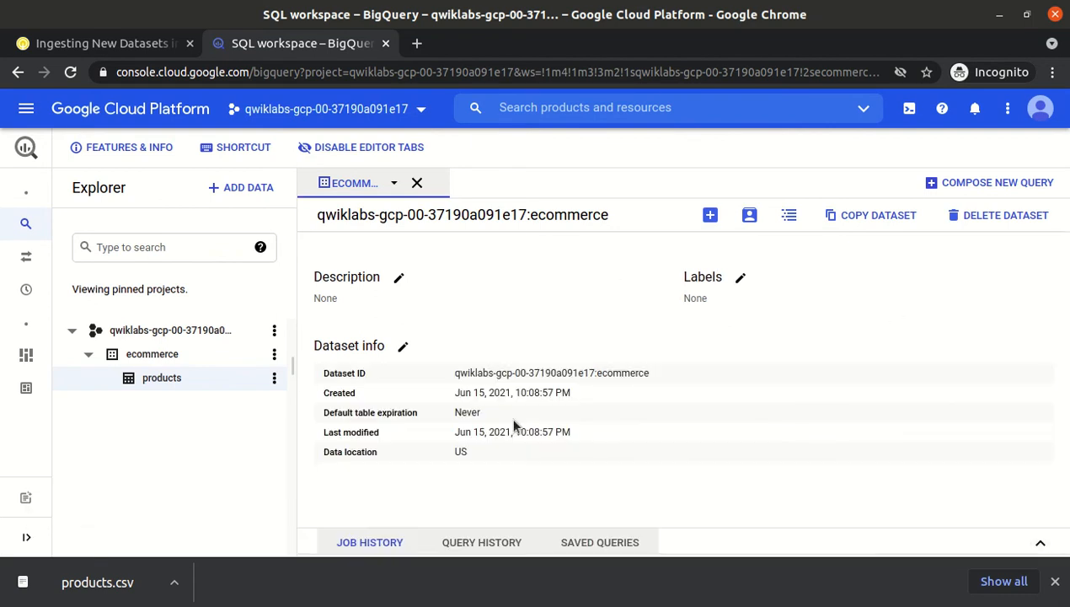
pyautogui.click(363, 545)
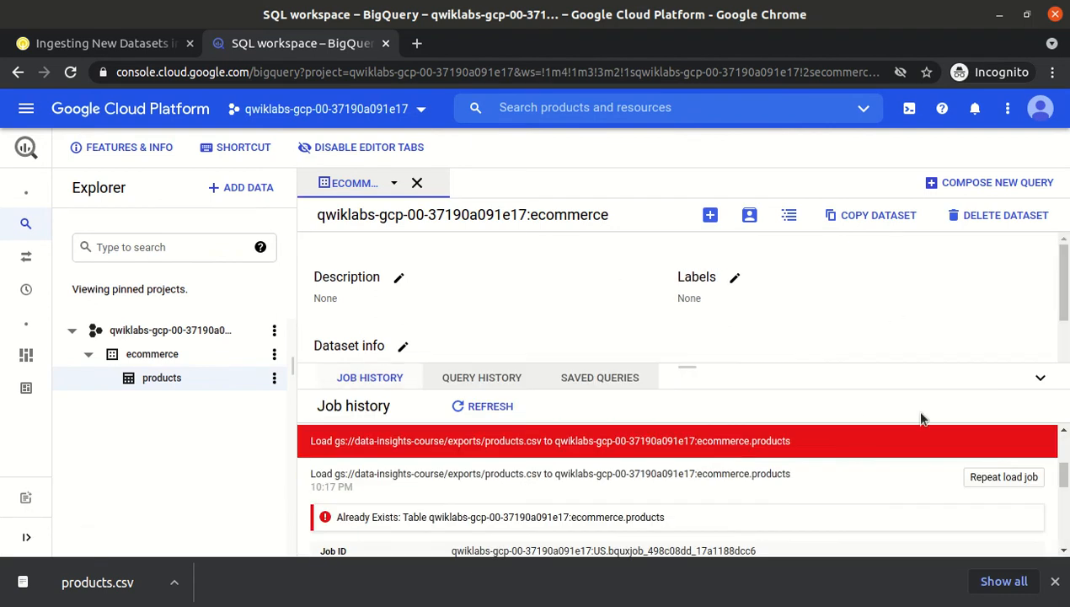
pyautogui.click(463, 408)
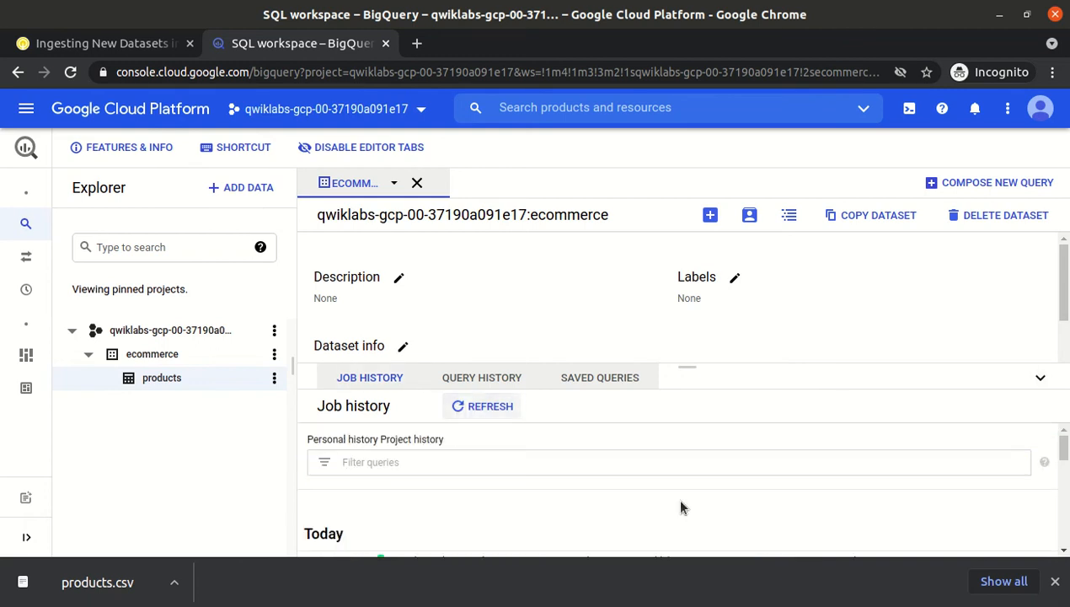
pyautogui.moveTo(1065, 453); pyautogui.dragTo(1065, 469)
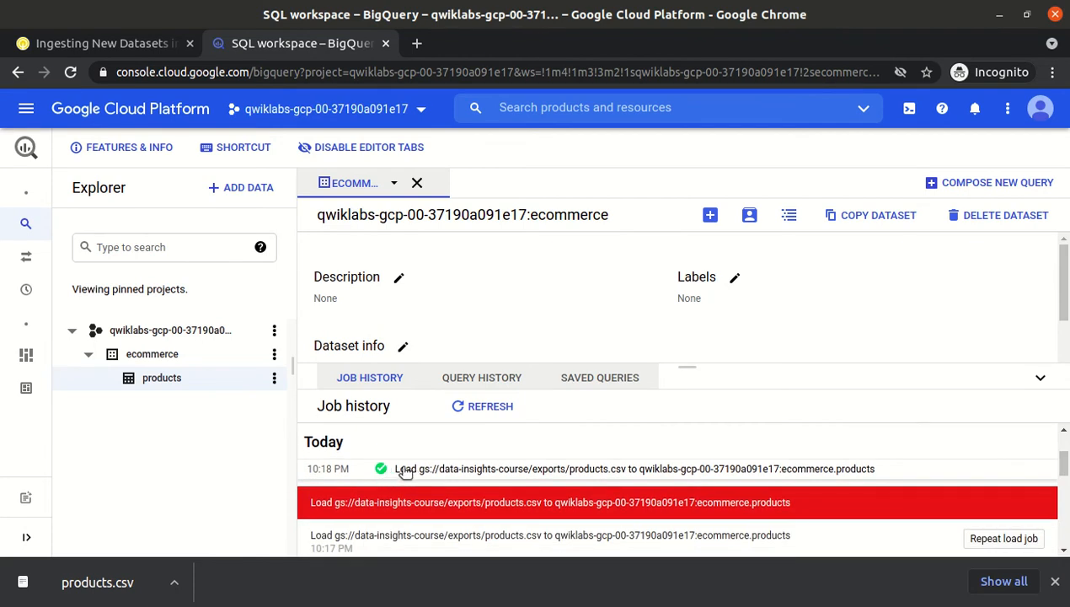
pyautogui.moveTo(687, 366); pyautogui.dragTo(688, 425)
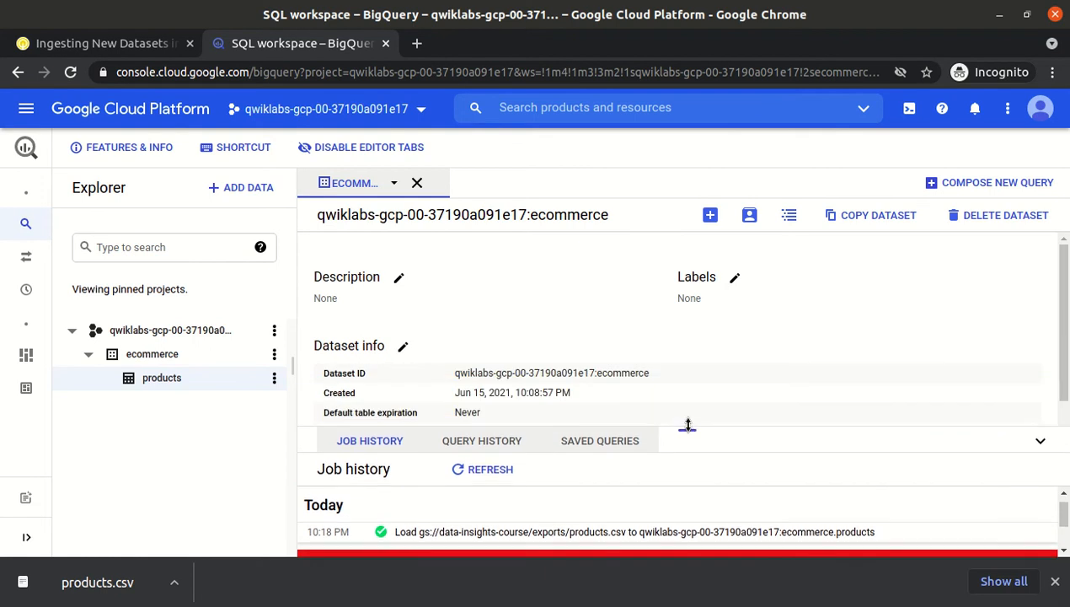
# - Close the ecommerce dataset view and examine the products table's schema, details and data preview
pyautogui.click(417, 183)
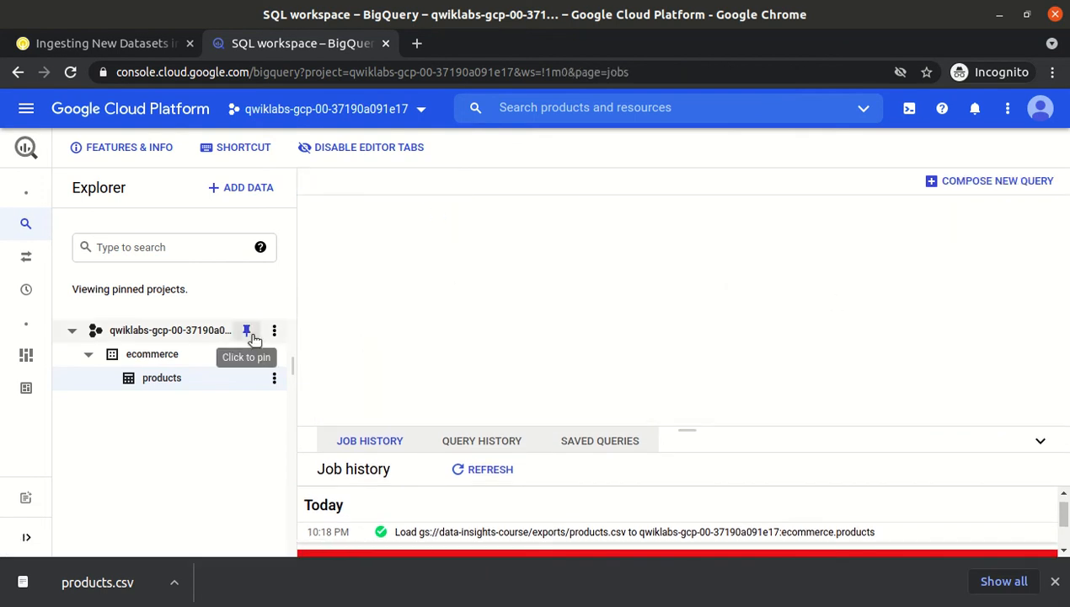
pyautogui.click(171, 378)
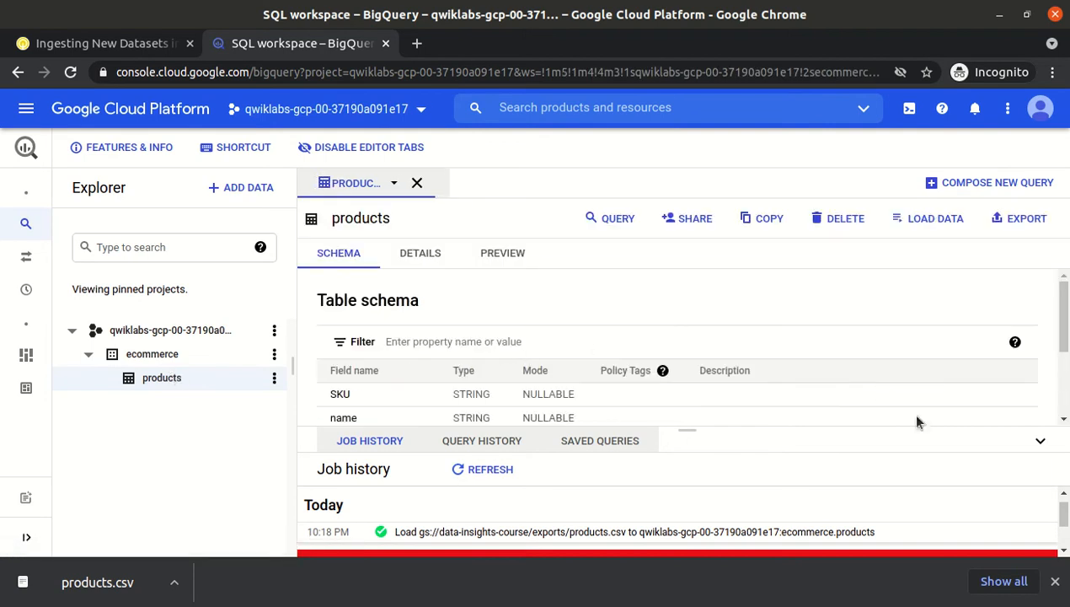
pyautogui.click(1038, 442)
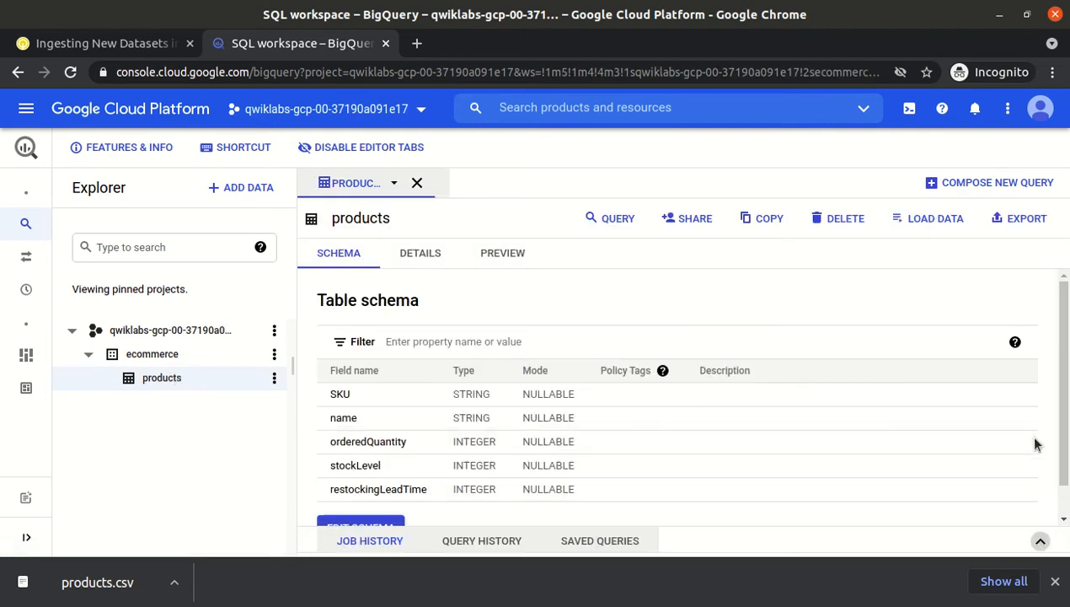
pyautogui.click(426, 256)
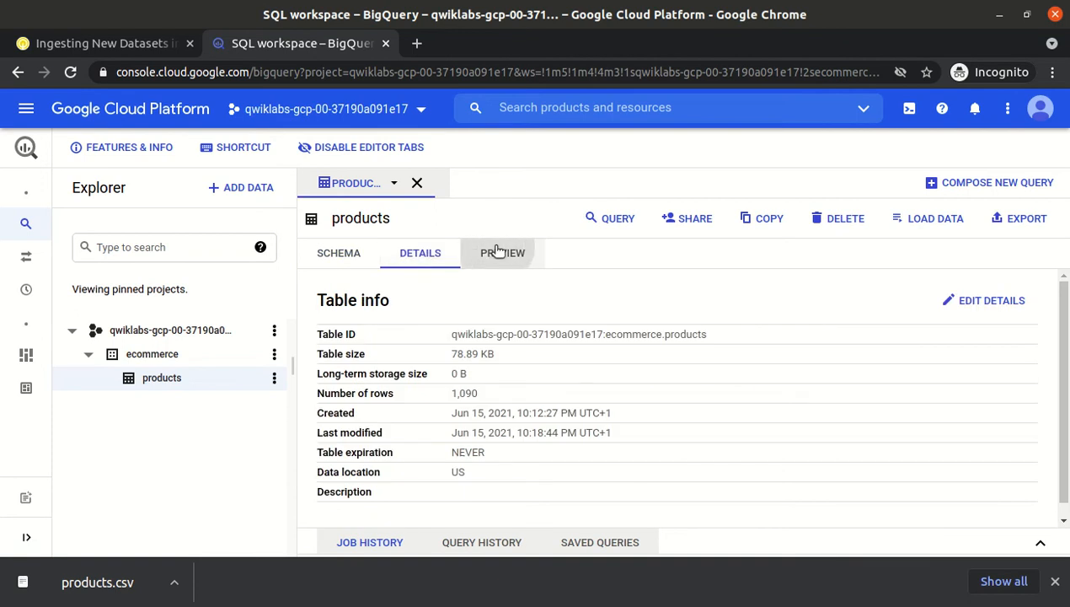
pyautogui.click(497, 250)
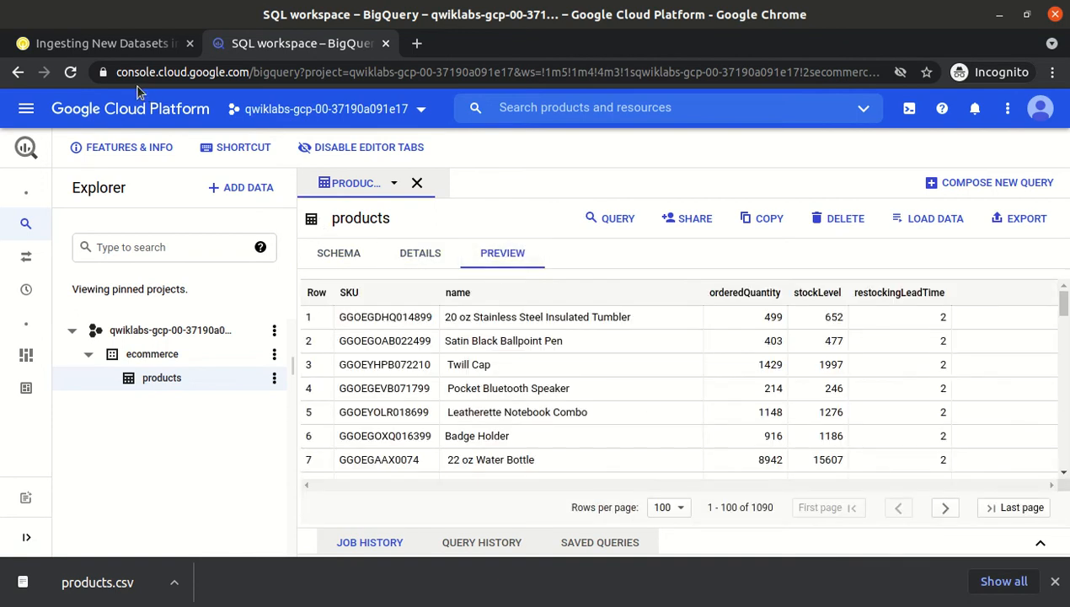
# - Return to the lab, check progress for "Ingest data from Cloud Storage" and go to the Google Spreadsheet section
pyautogui.click(112, 43)
pyautogui.click(418, 305)
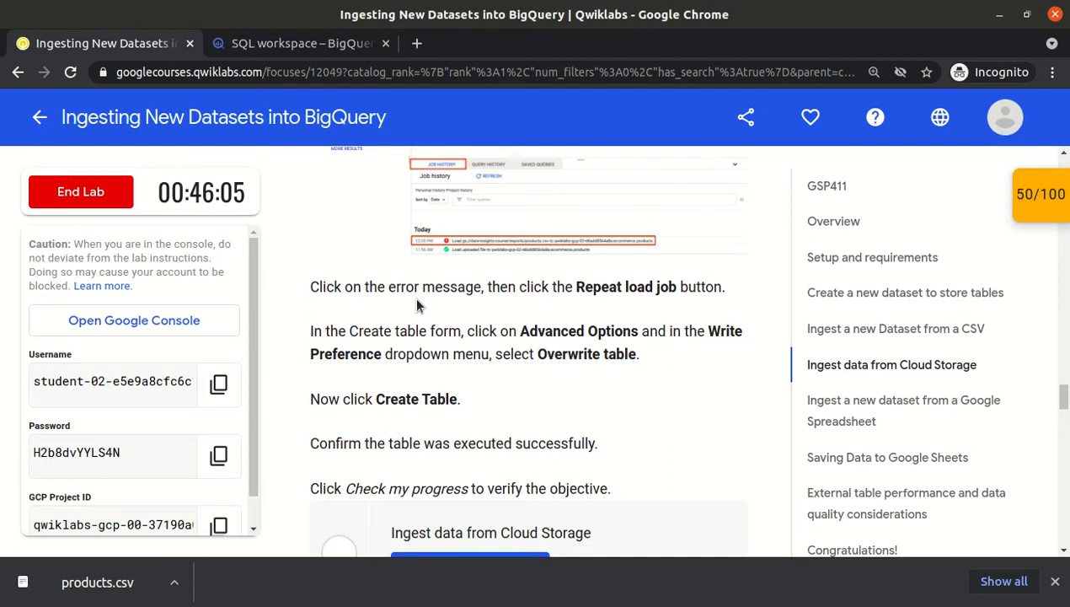
pyautogui.scroll(-3, 419, 306)
pyautogui.click(465, 416)
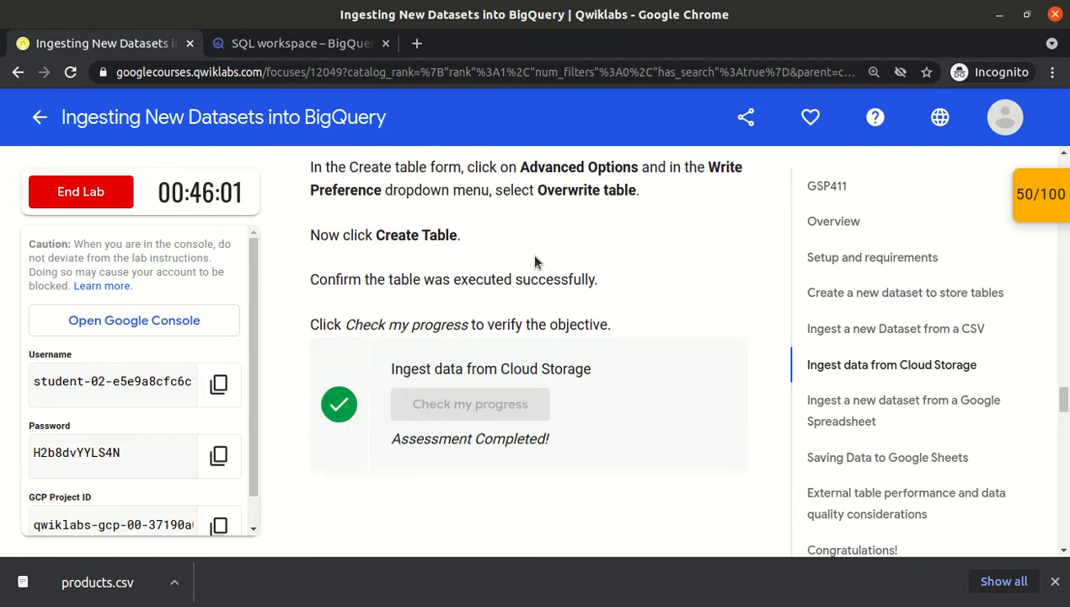
pyautogui.scroll(-3, 535, 262)
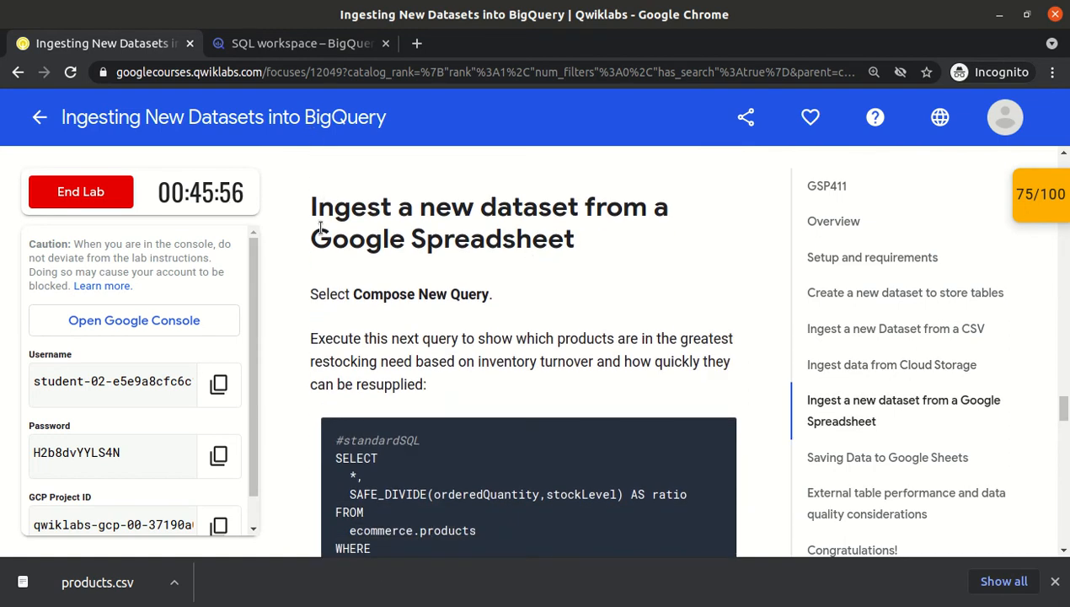
pyautogui.moveTo(311, 209); pyautogui.dragTo(576, 240)
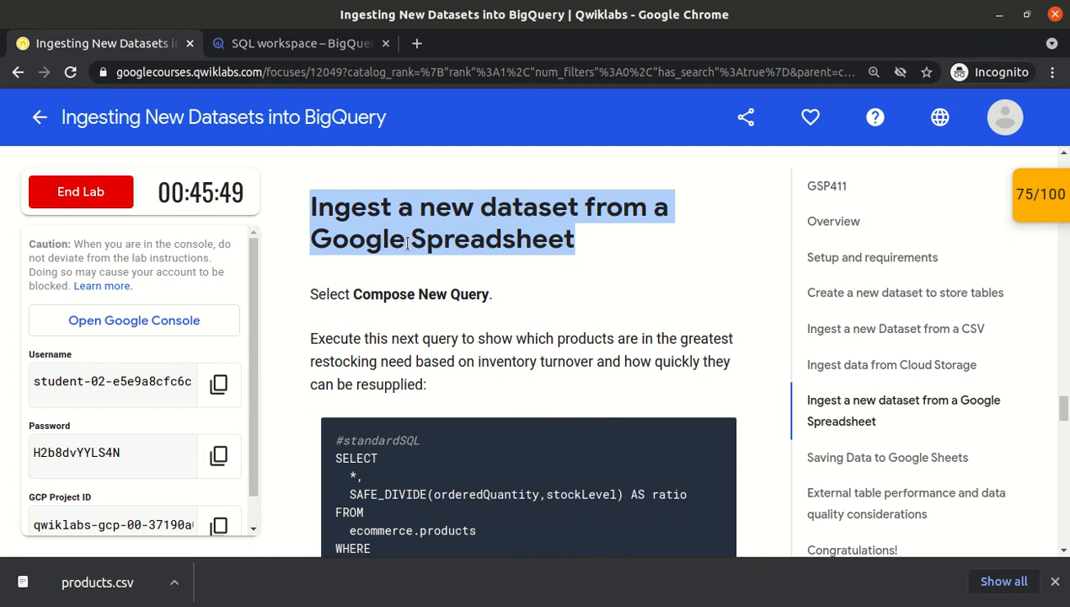
pyautogui.click(416, 43)
pyautogui.write('docs')
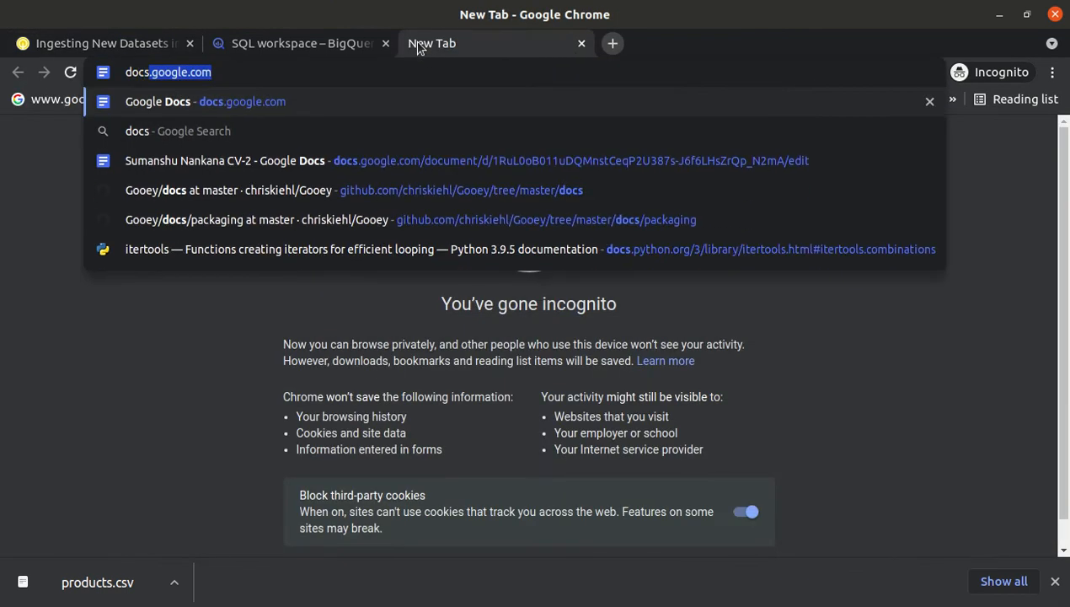
pyautogui.press('Return')
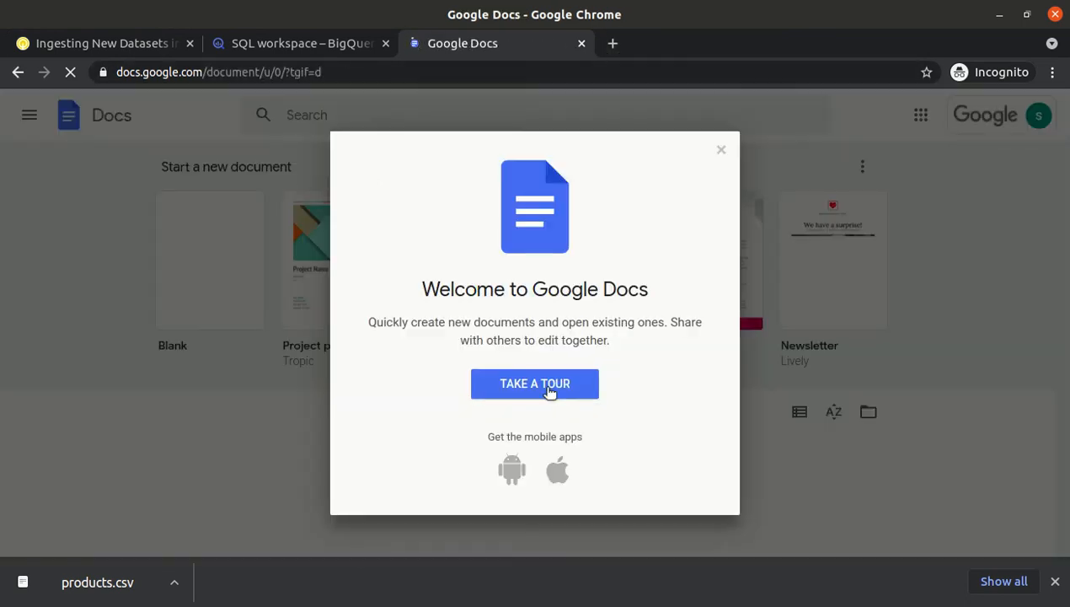
pyautogui.click(721, 150)
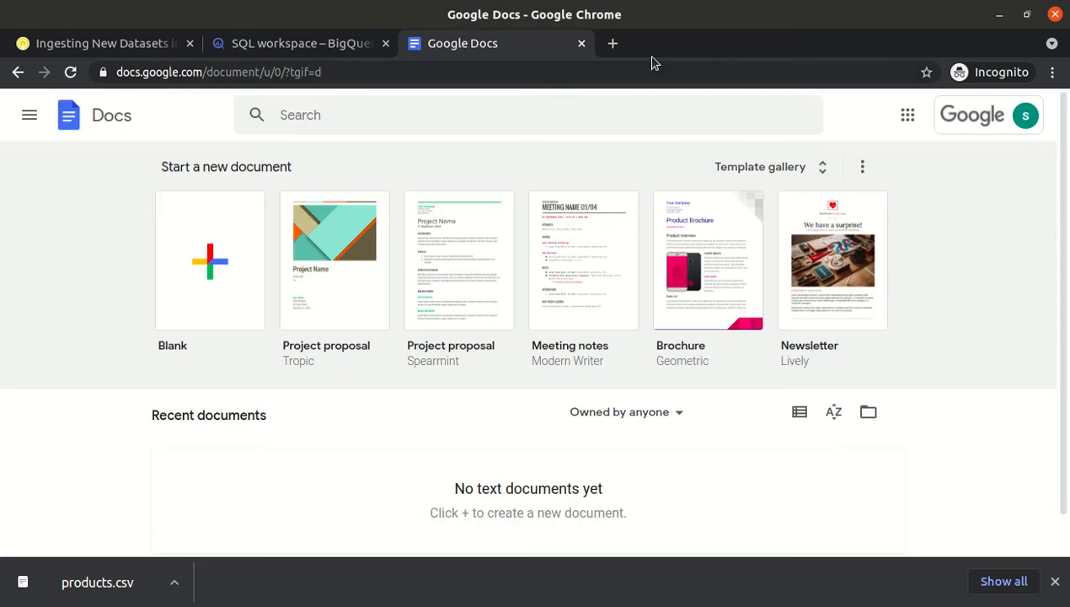
pyautogui.click(581, 43)
# - Run the lab's restocking query on ecommerce.products as a new query in the BigQuery console and enlarge the results pane
pyautogui.click(459, 287)
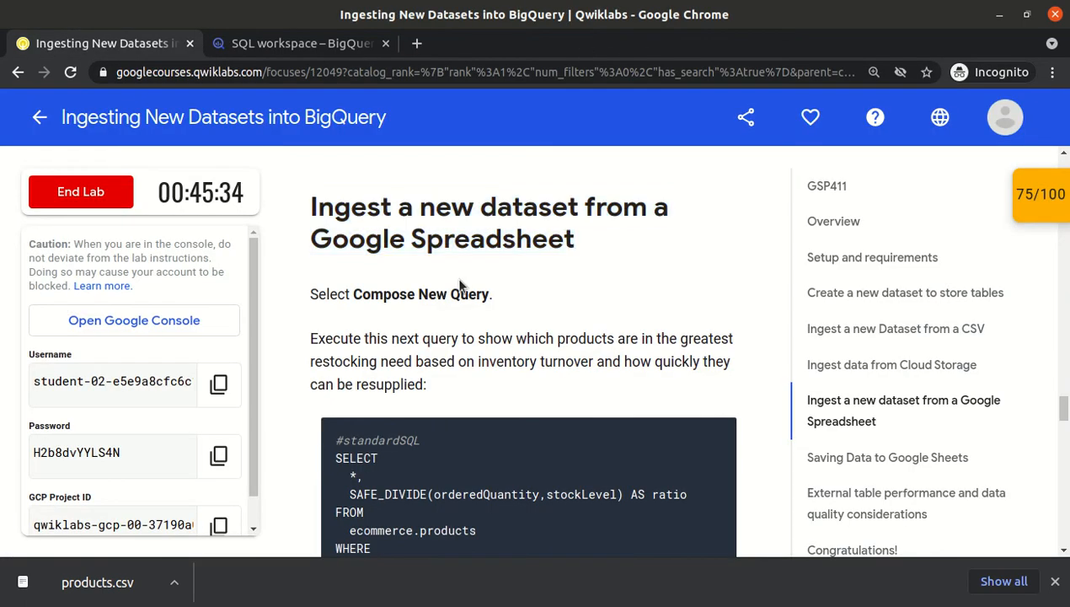
pyautogui.scroll(-3, 413, 291)
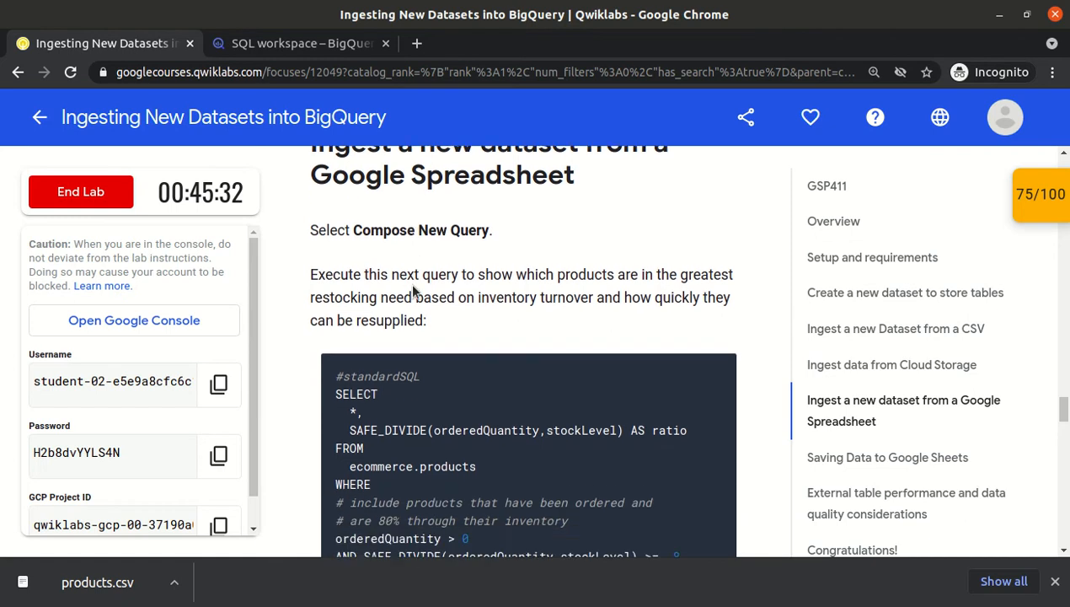
pyautogui.click(715, 277)
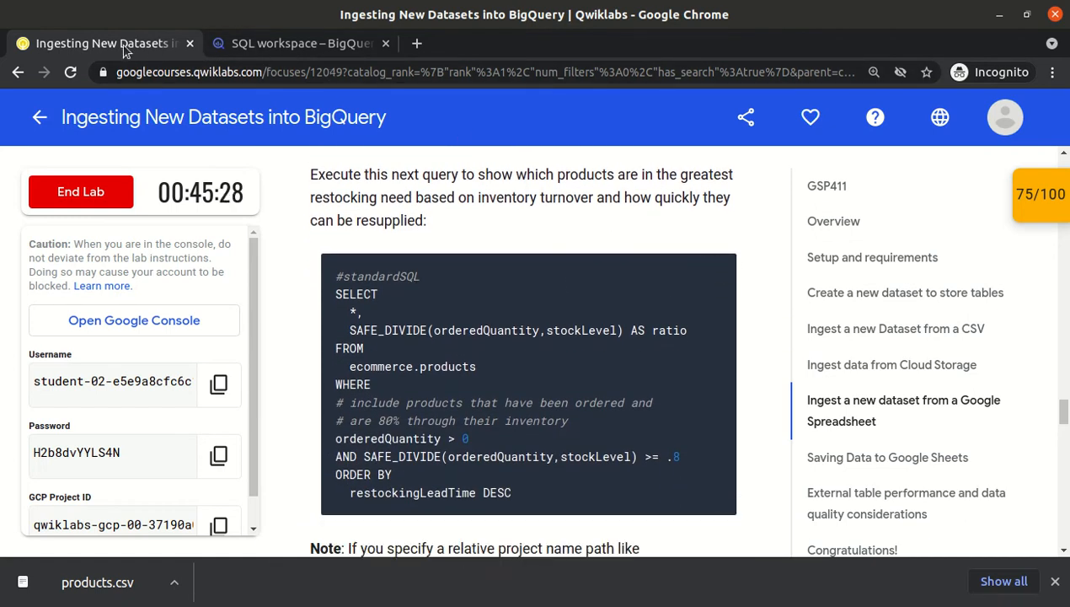
pyautogui.click(257, 42)
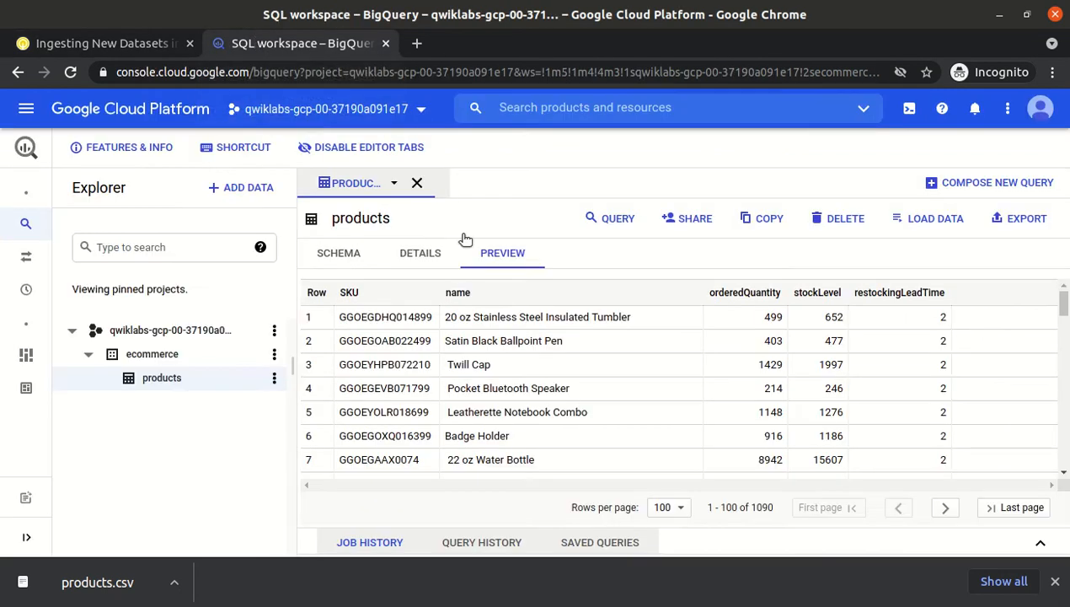
pyautogui.click(418, 185)
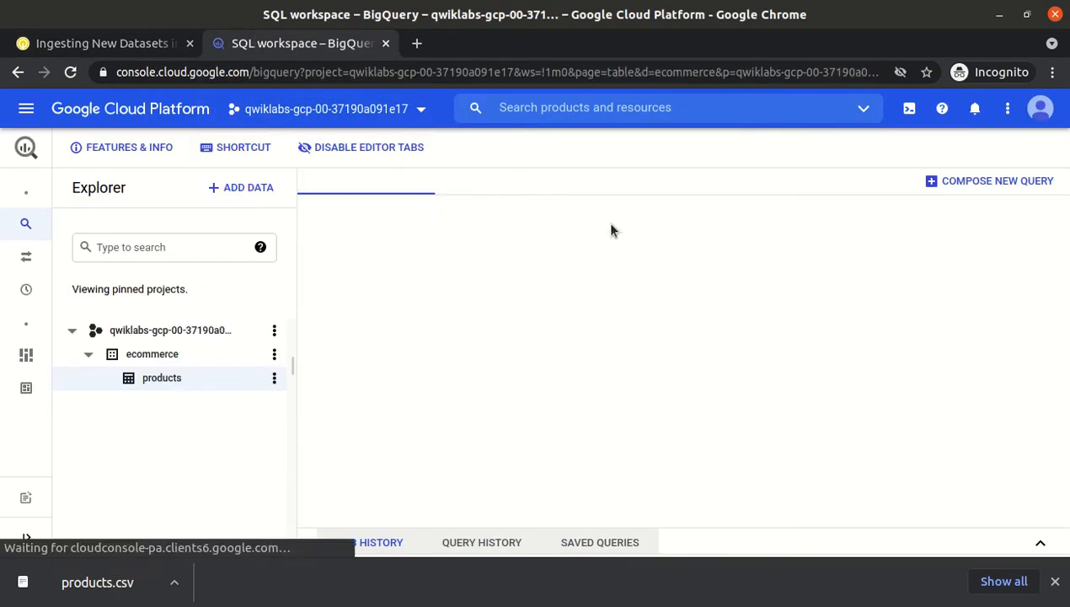
pyautogui.click(974, 187)
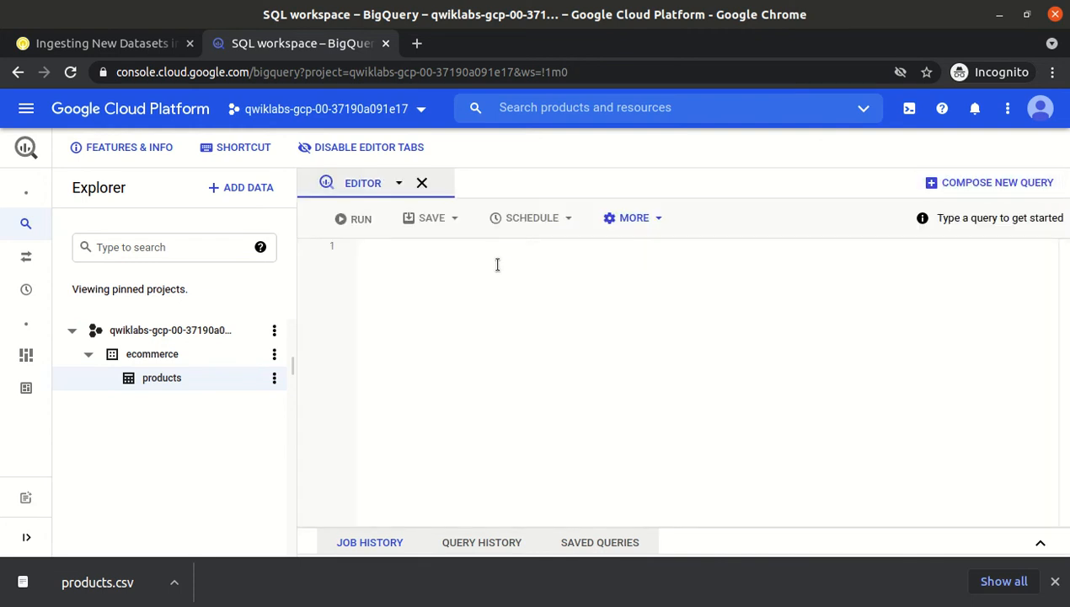
pyautogui.hotkey('ctrl', 'v')
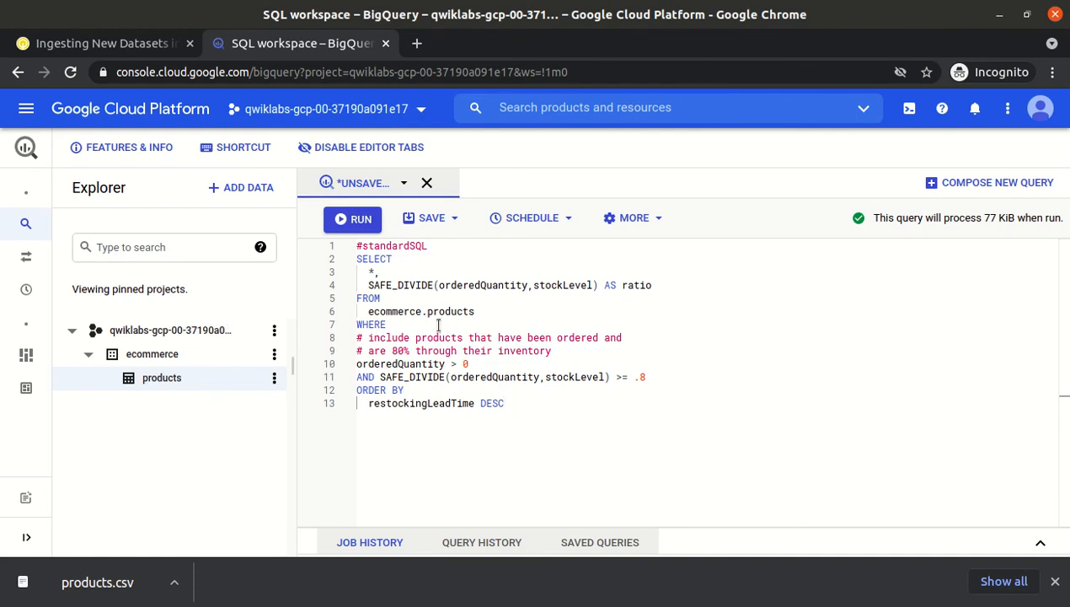
pyautogui.click(347, 219)
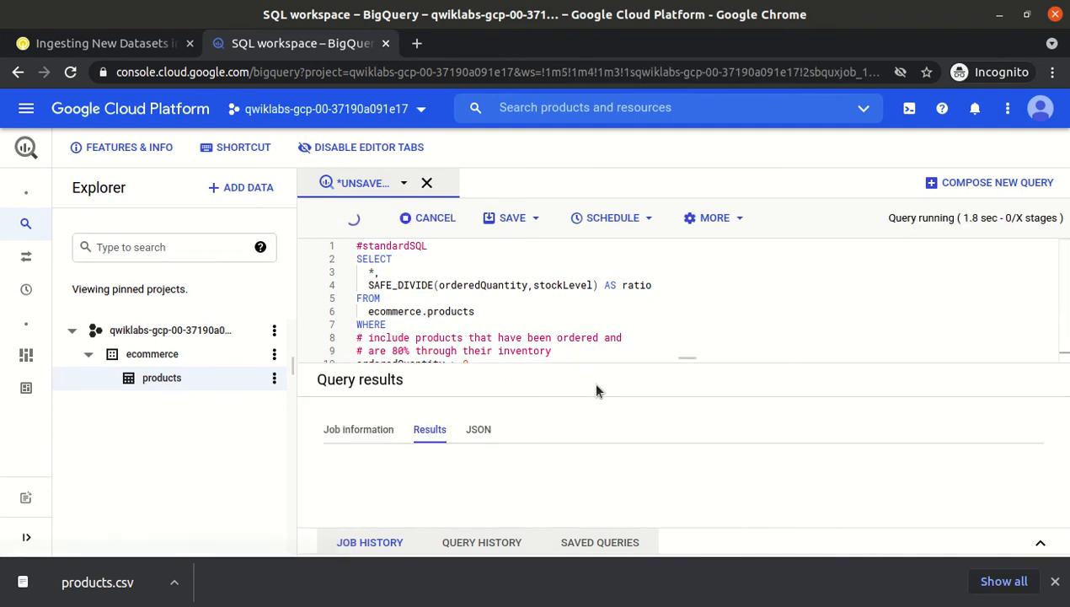
pyautogui.moveTo(687, 357); pyautogui.dragTo(666, 270)
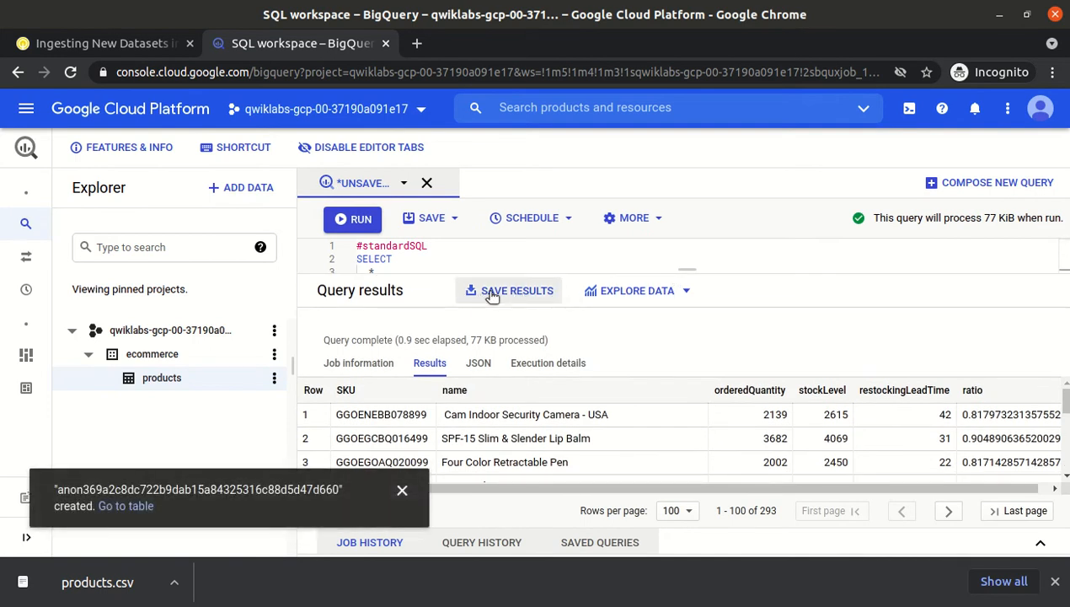
# - Return to the lab instructions, look back over the Cloud Storage section and close the browser's downloads bar
pyautogui.click(84, 45)
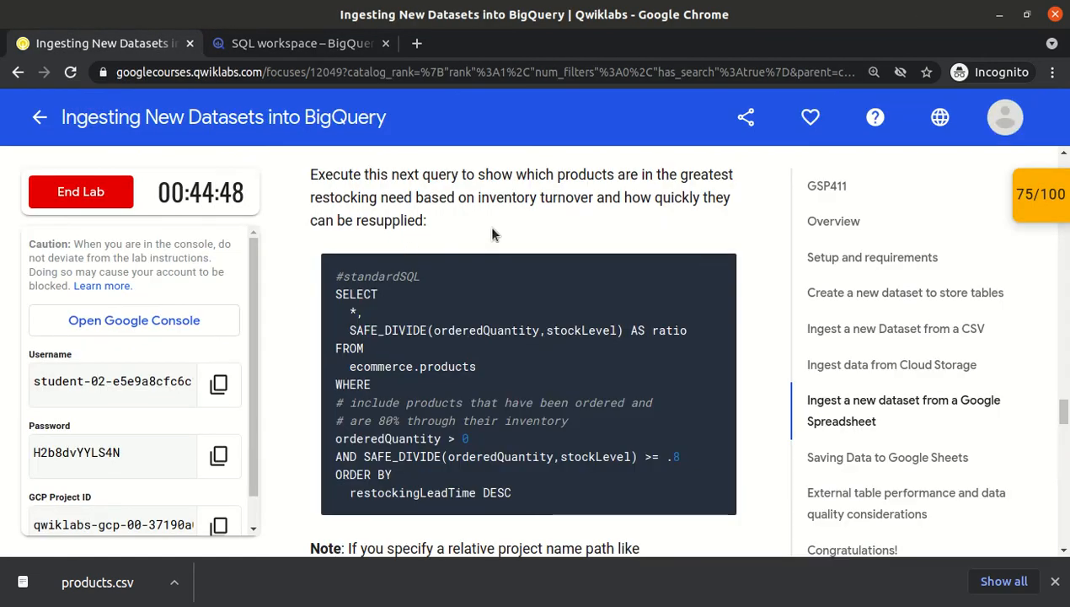
pyautogui.scroll(6, 524, 234)
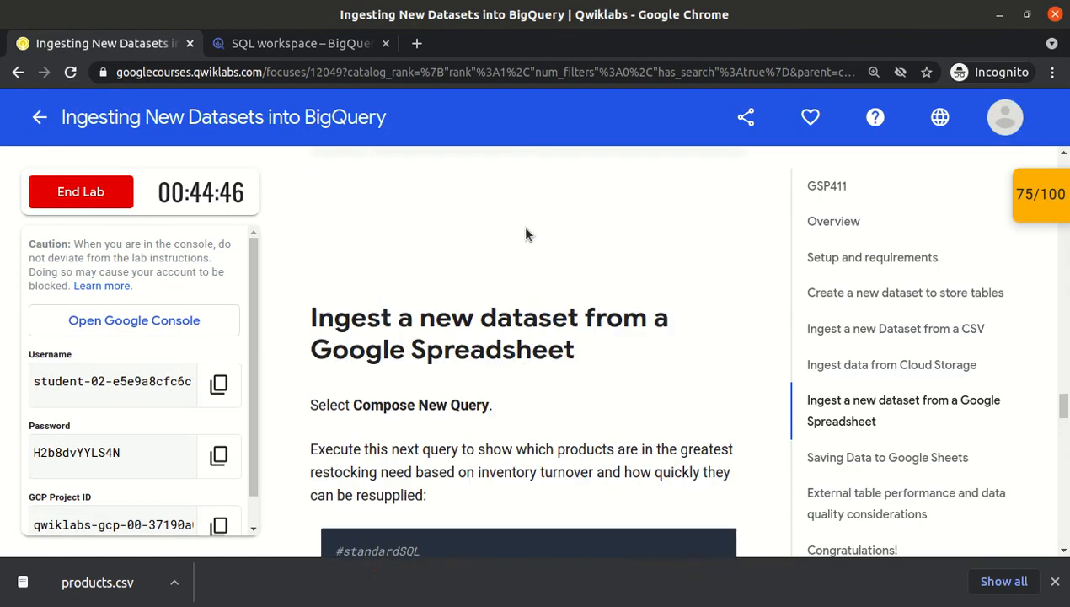
pyautogui.scroll(-5, 472, 262)
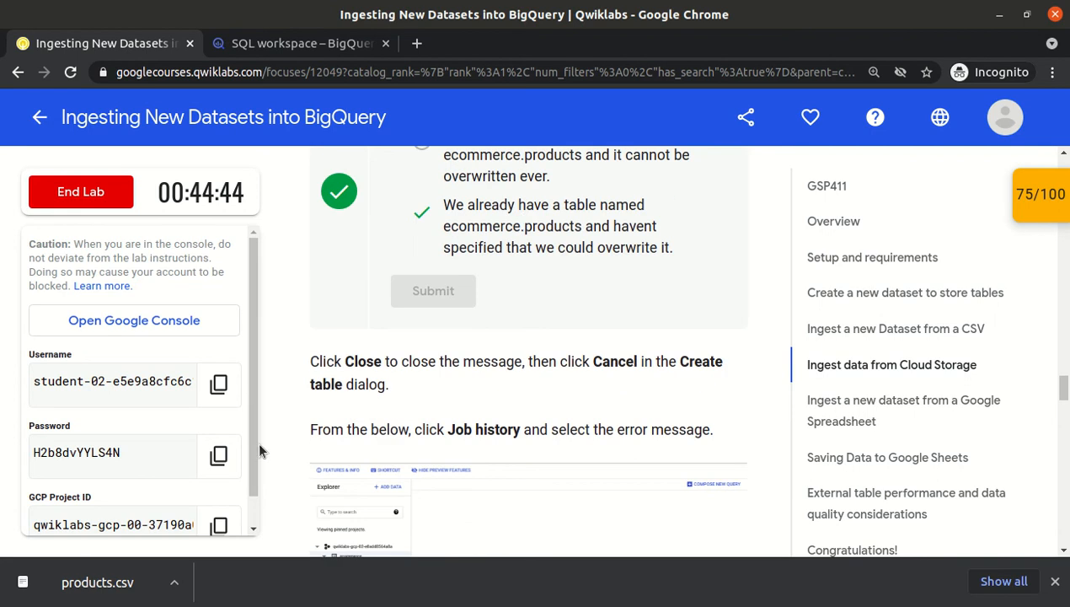
pyautogui.click(1055, 583)
pyautogui.scroll(-1, 667, 383)
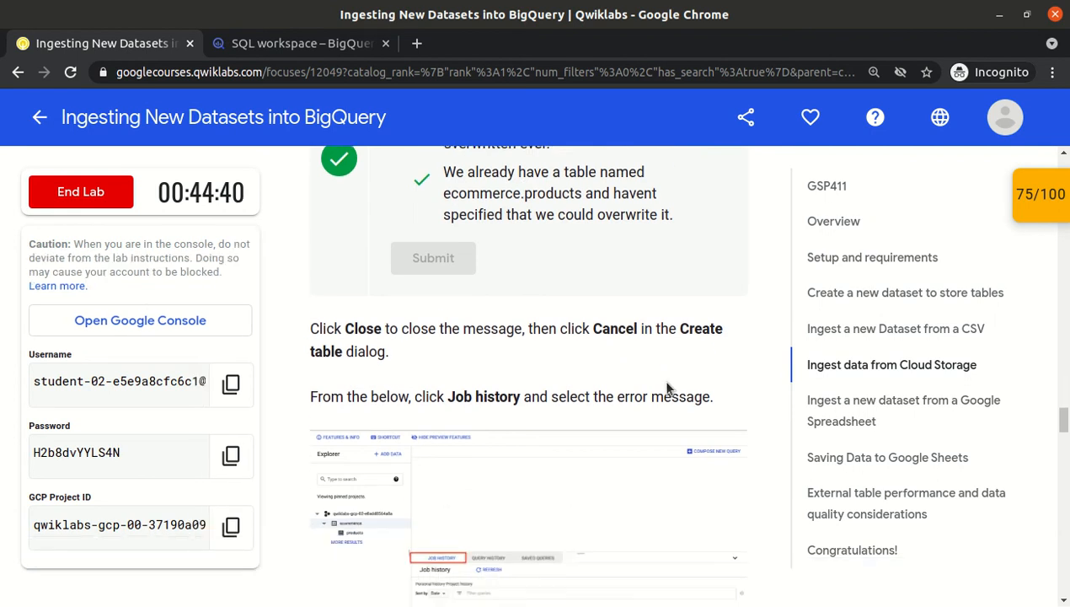
# - Read the lab's Google Spreadsheet section through the restocking lead time question, dismissing the system upgrade notice
pyautogui.scroll(-8, 667, 383)
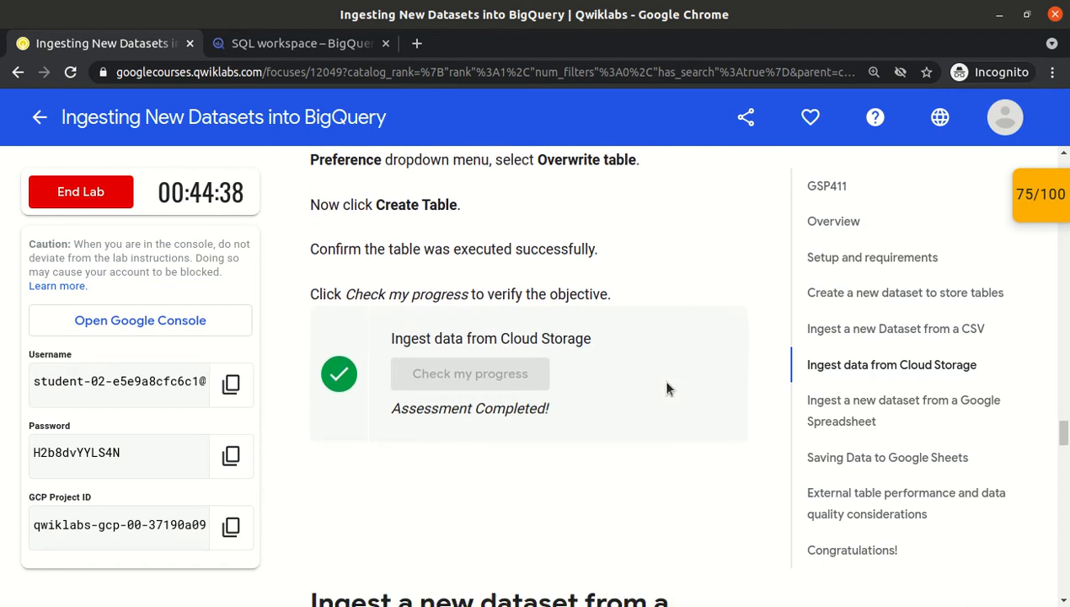
pyautogui.scroll(-6, 667, 388)
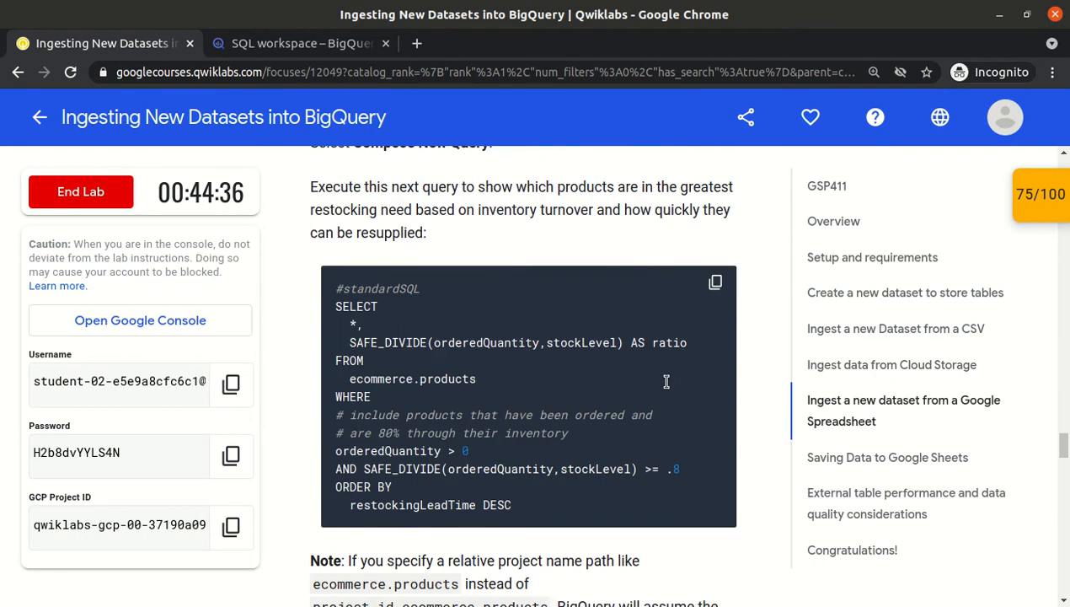
pyautogui.scroll(2, 667, 381)
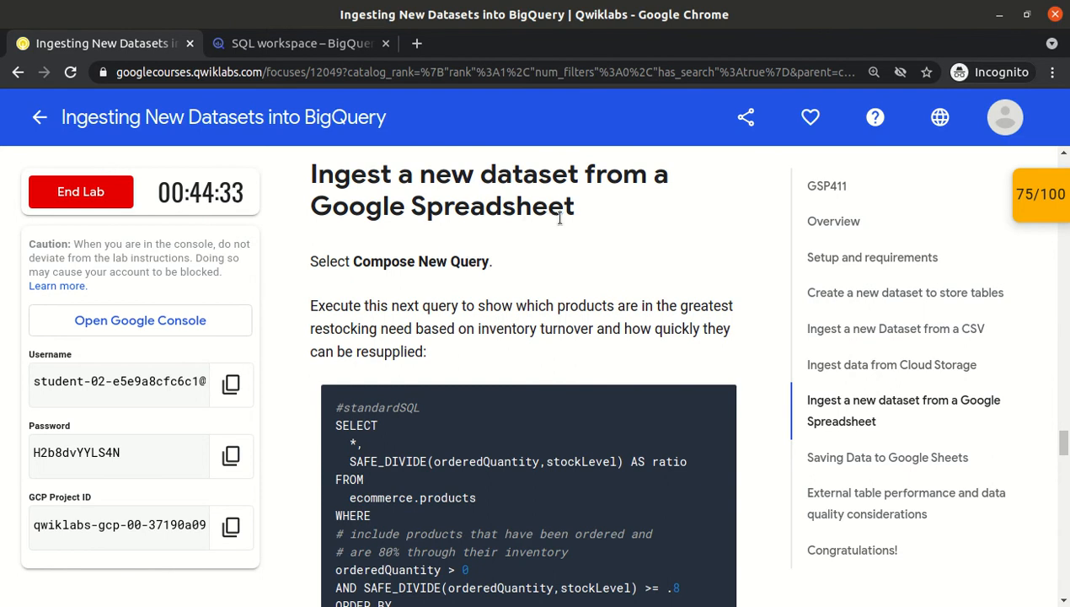
pyautogui.scroll(-3, 578, 217)
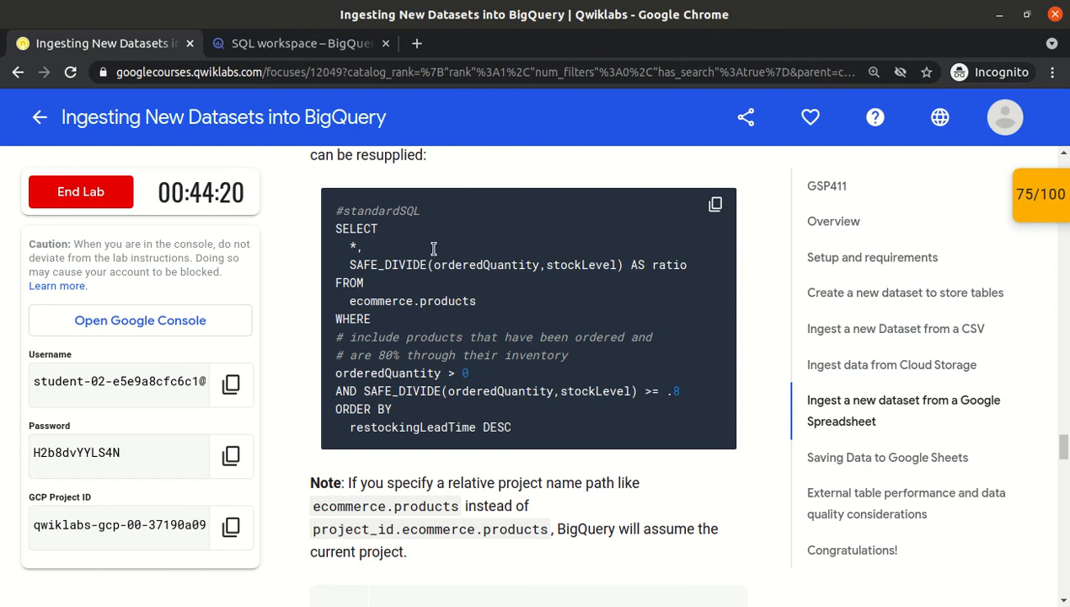
pyautogui.scroll(-1, 433, 249)
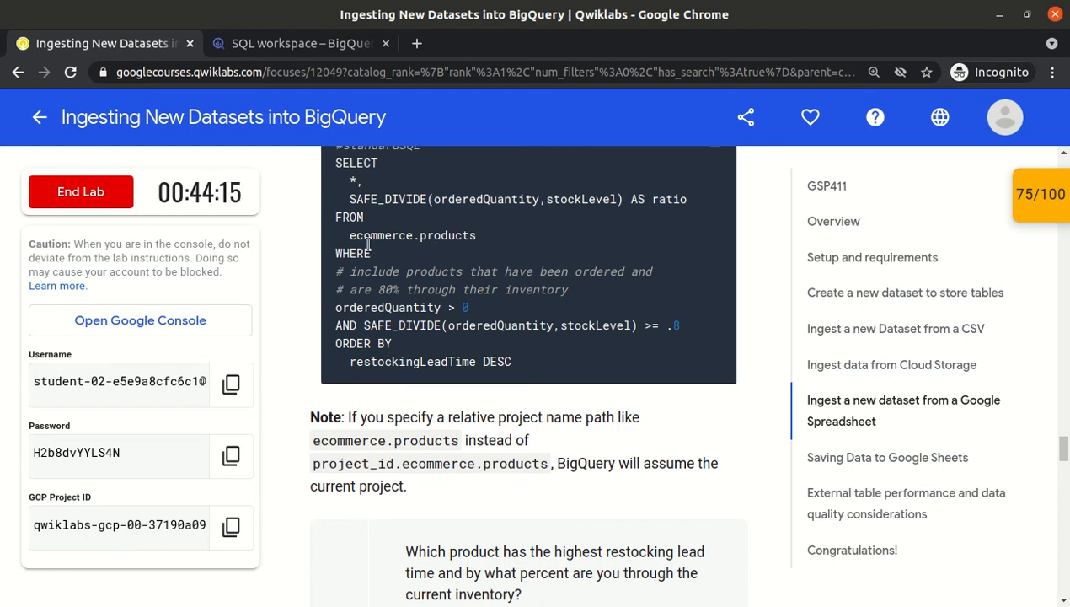
pyautogui.scroll(-4, 409, 360)
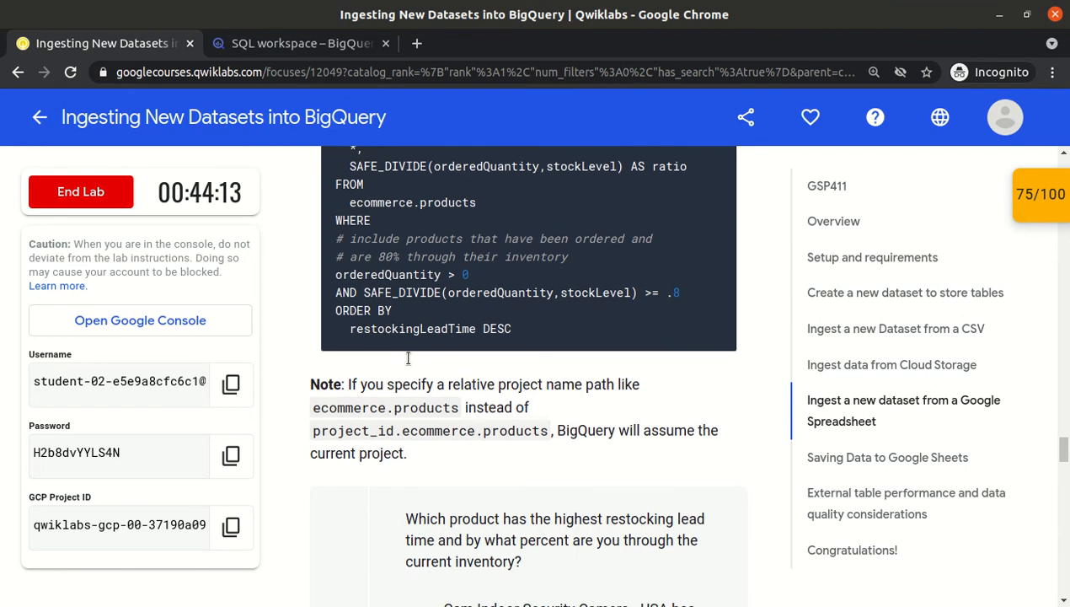
pyautogui.scroll(2, 409, 362)
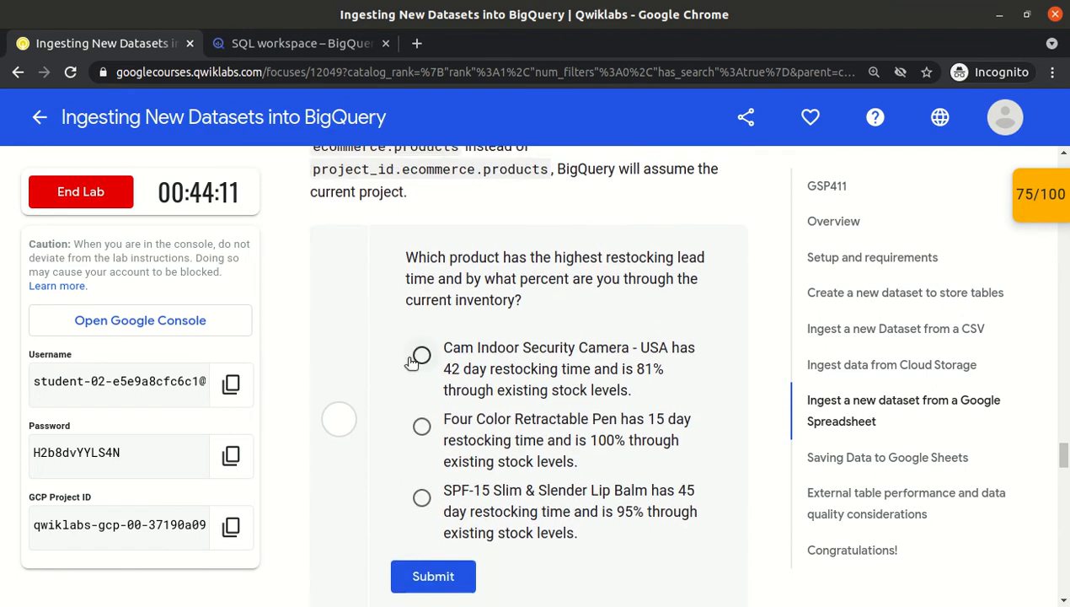
pyautogui.scroll(-1, 409, 362)
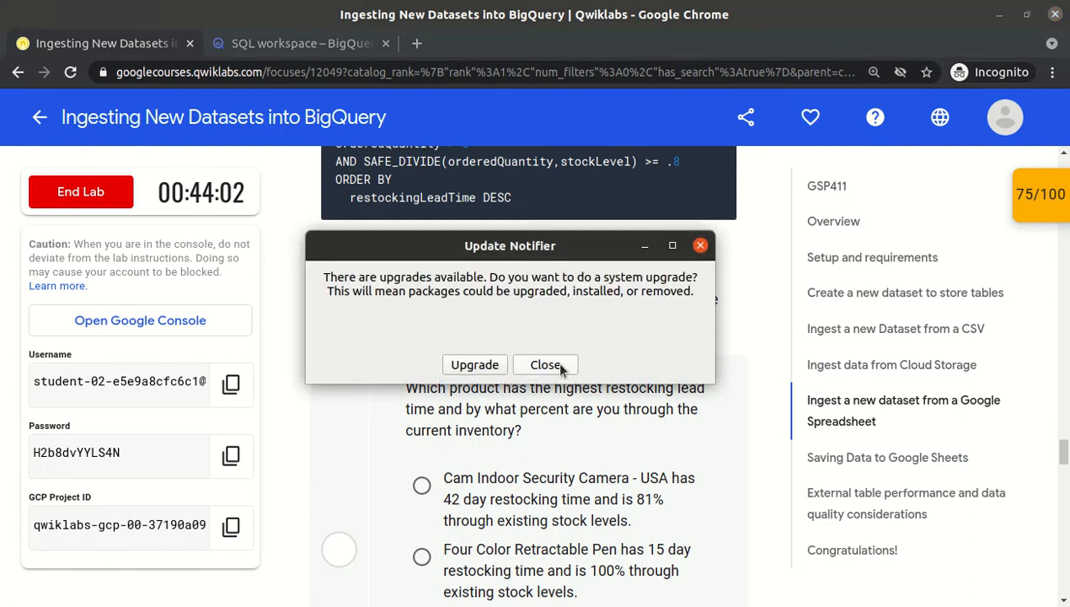
pyautogui.click(546, 364)
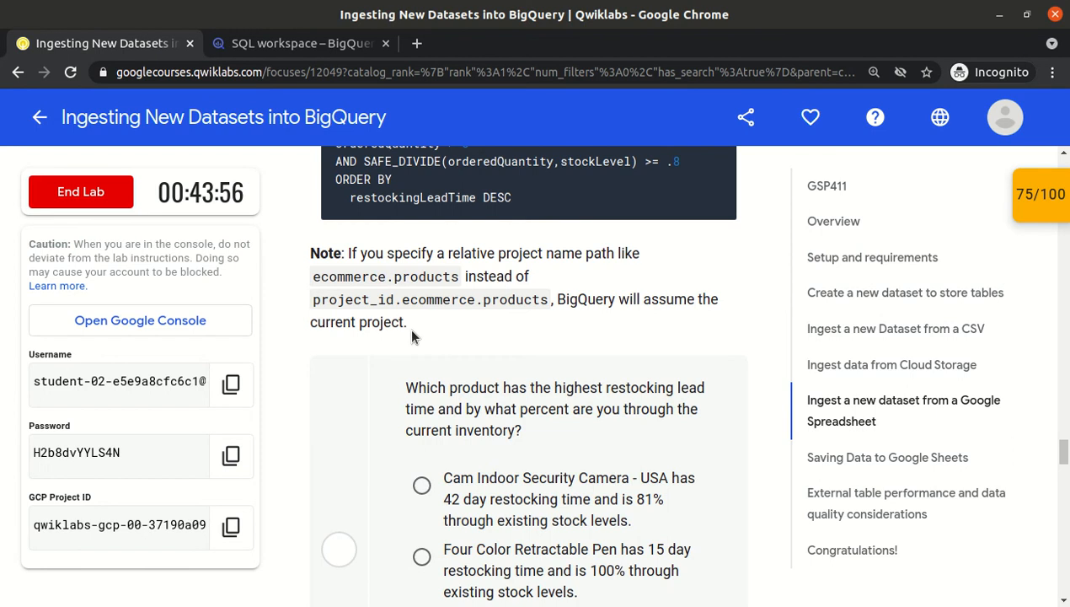
pyautogui.scroll(-4, 412, 337)
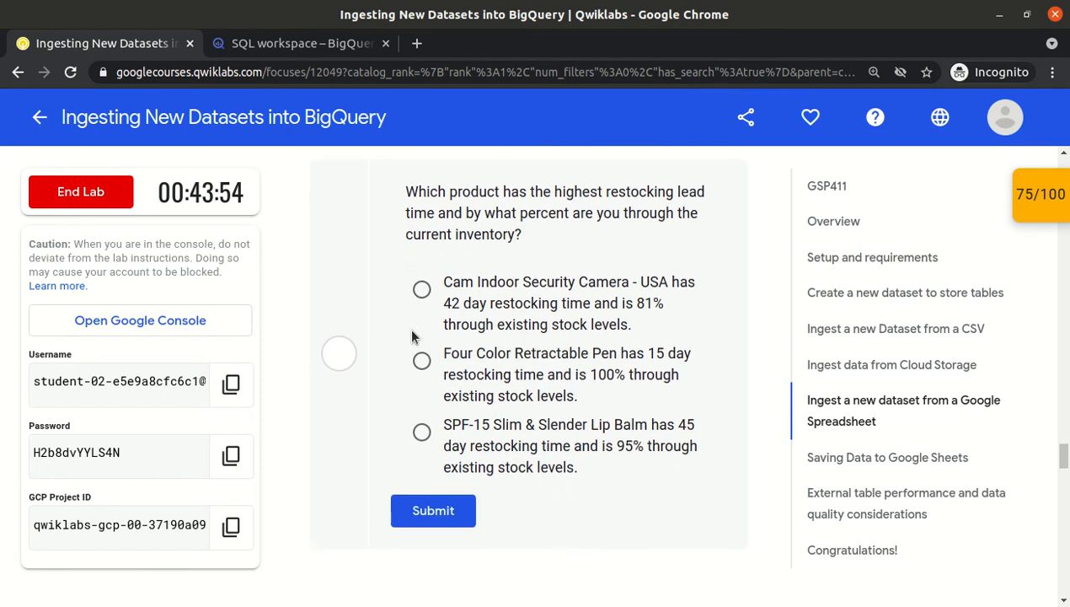
pyautogui.scroll(-1, 413, 335)
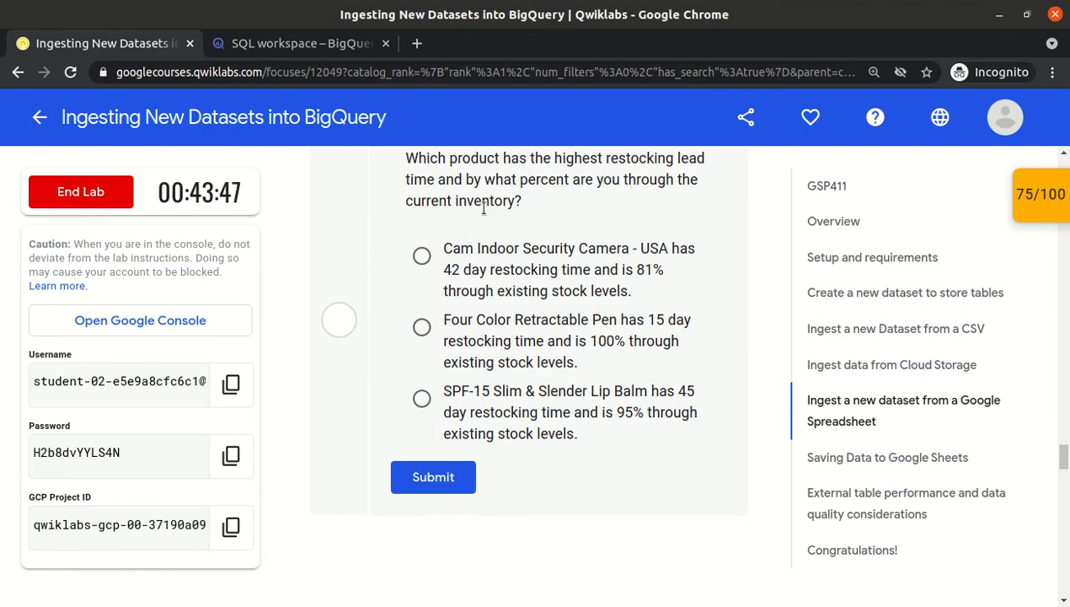
# - Check the query results in BigQuery and submit the Cam Indoor Security Camera - USA answer (42 days, 81%) to the lab's restocking question
pyautogui.click(271, 43)
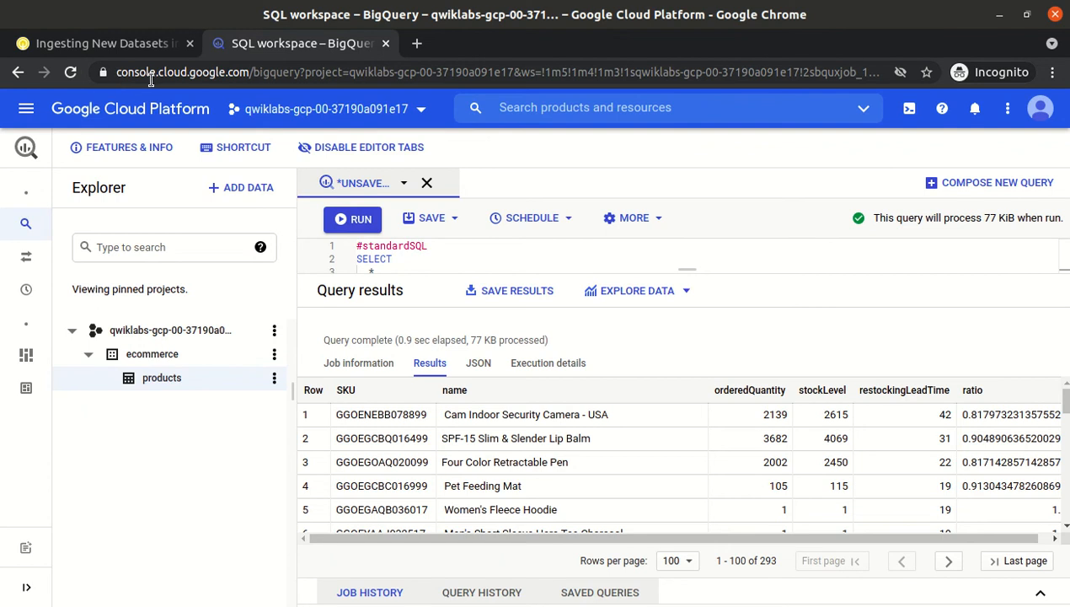
pyautogui.click(109, 46)
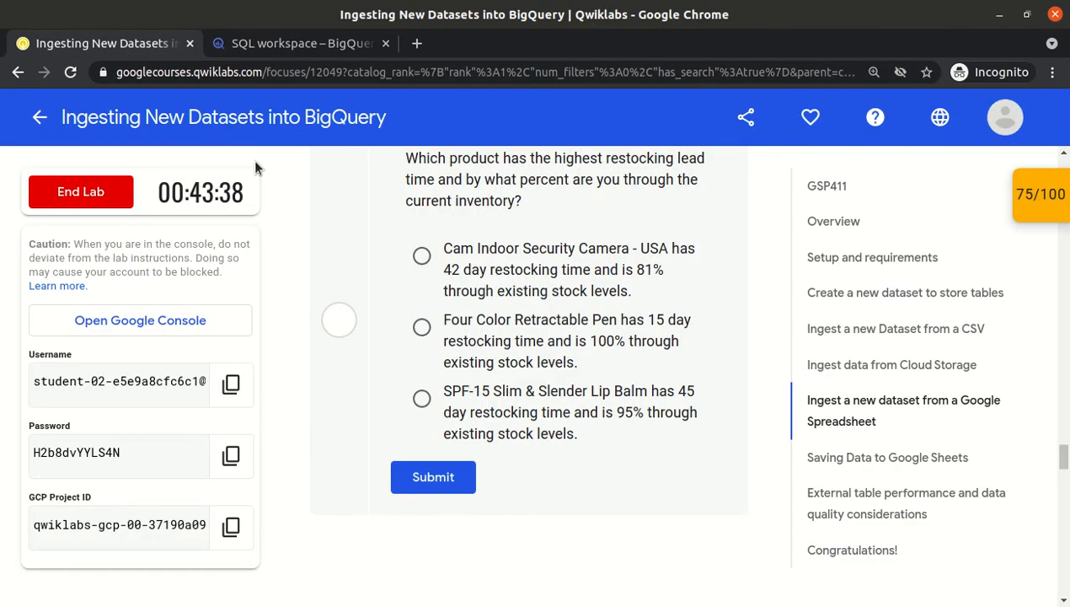
pyautogui.click(421, 257)
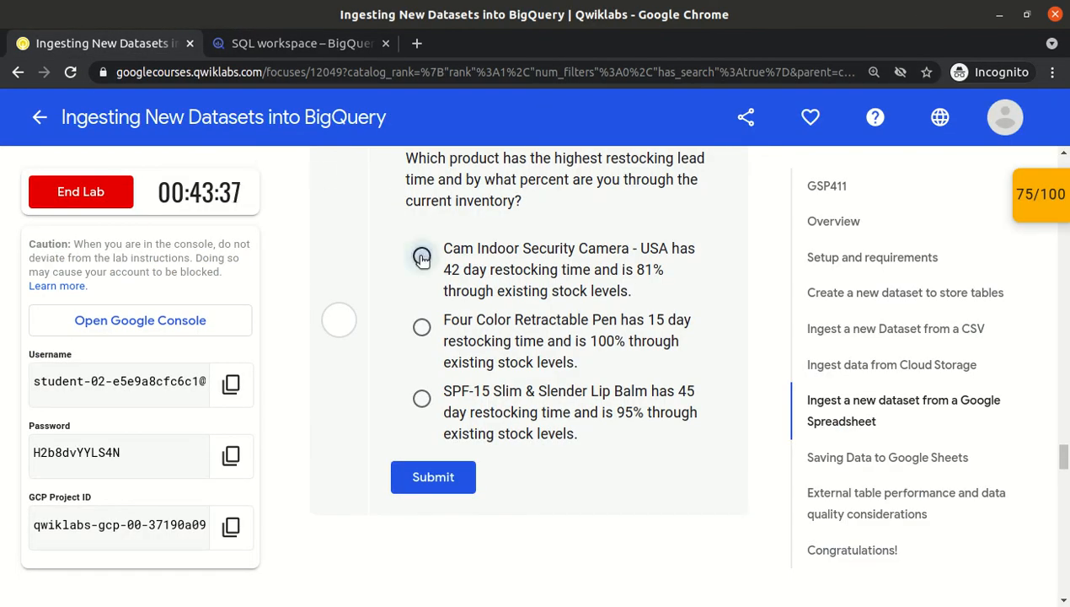
pyautogui.click(434, 477)
# - Following the lab's Saving Data to Google Sheets section, save the BigQuery query results to Google Sheets and open the saved spreadsheet
pyautogui.scroll(-4, 553, 469)
pyautogui.scroll(-2, 558, 479)
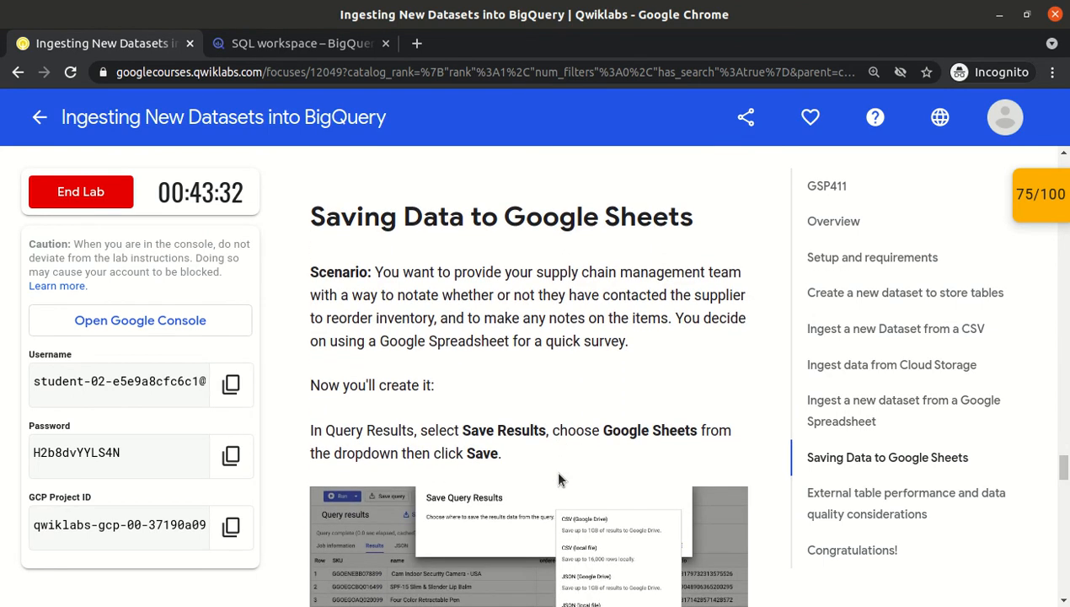
pyautogui.scroll(-2, 413, 266)
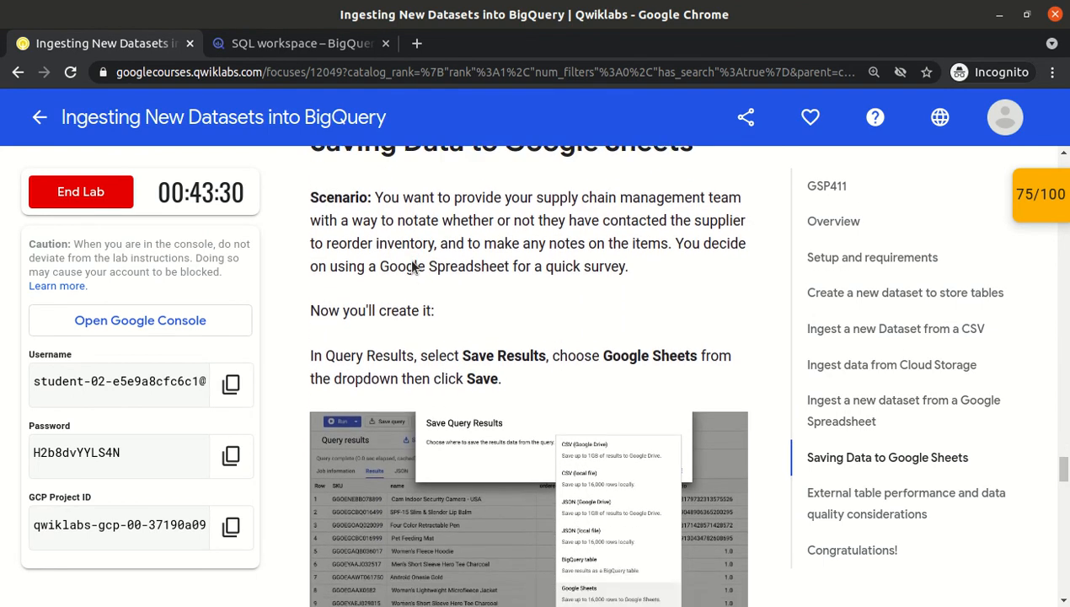
pyautogui.scroll(-1, 411, 265)
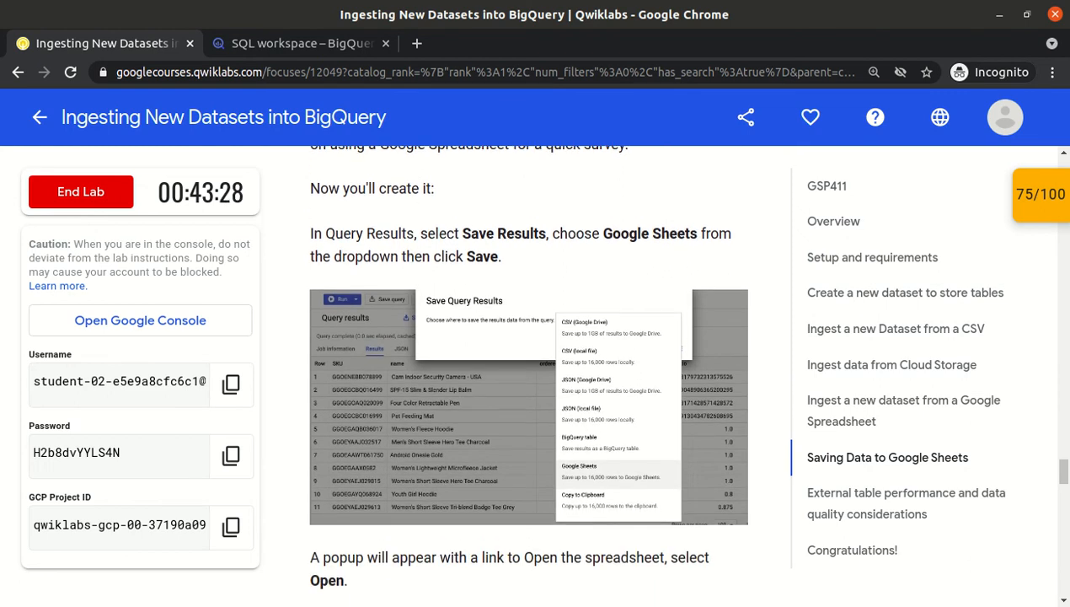
pyautogui.click(266, 46)
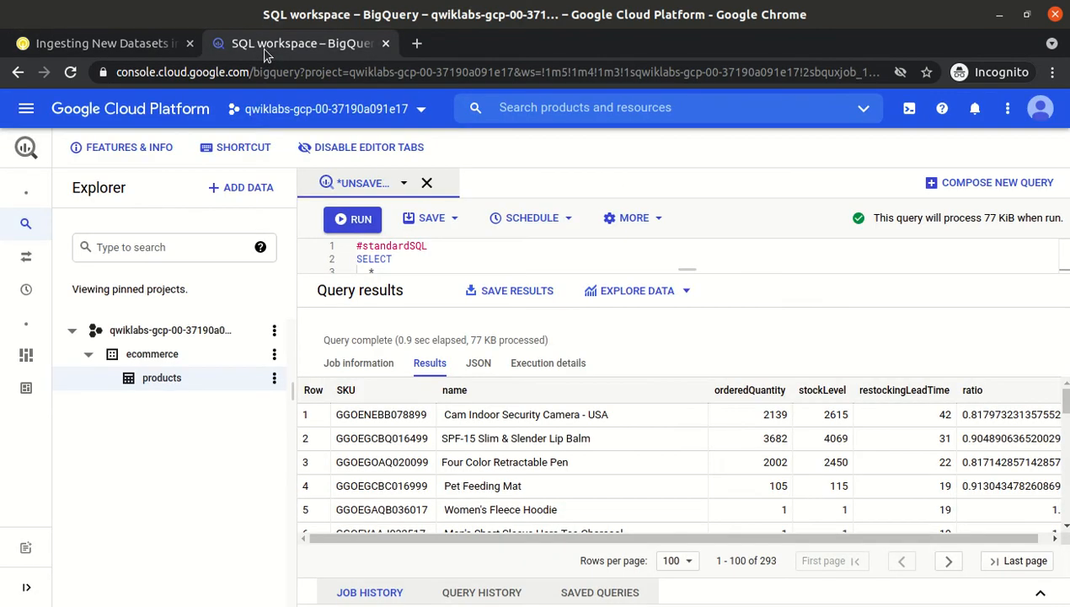
pyautogui.click(532, 291)
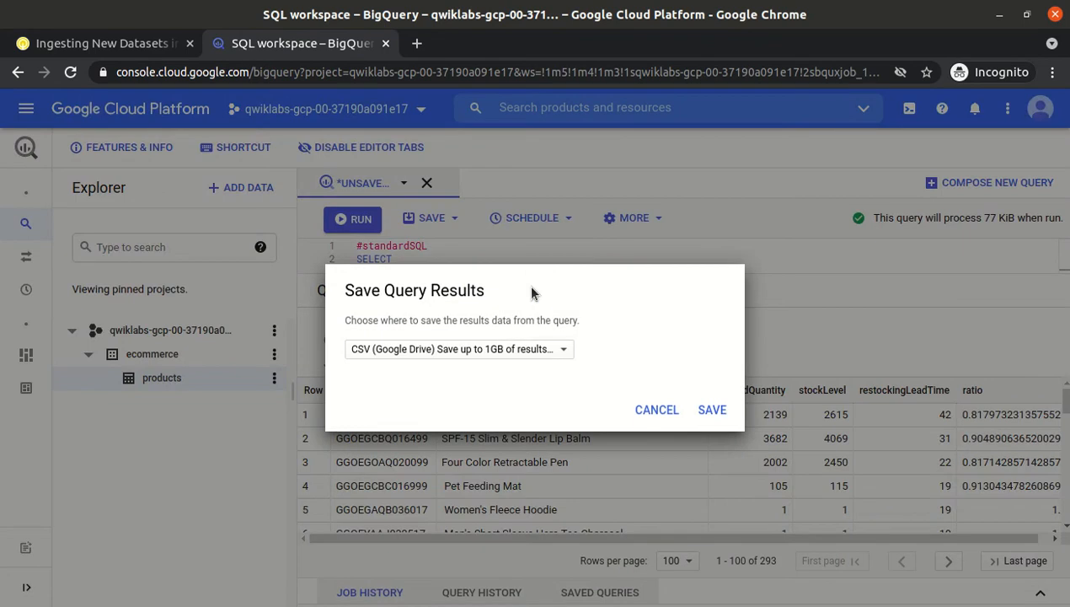
pyautogui.click(520, 354)
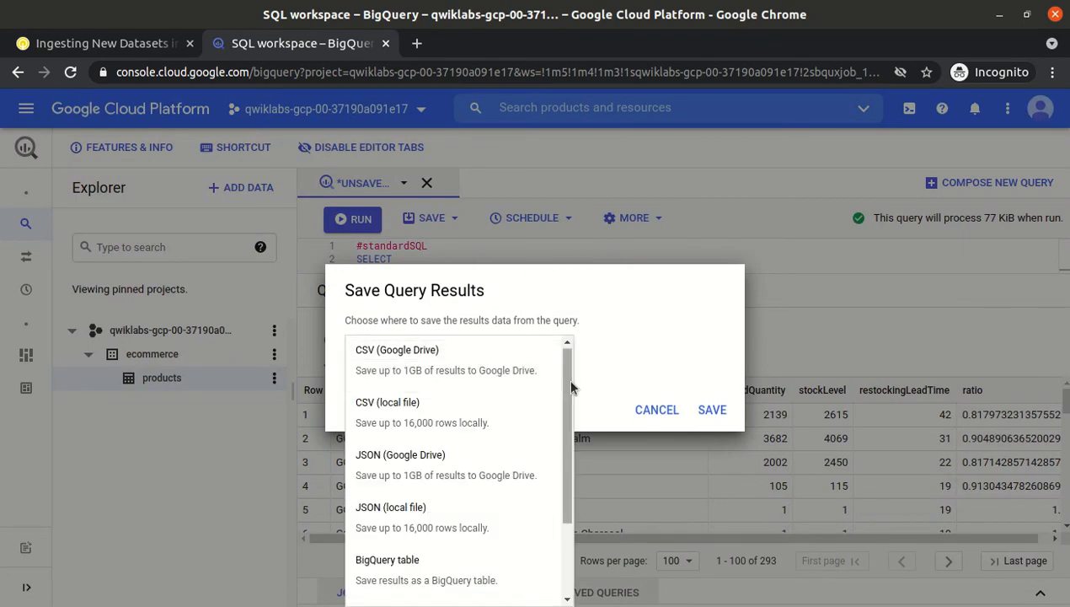
pyautogui.moveTo(571, 386); pyautogui.dragTo(565, 473)
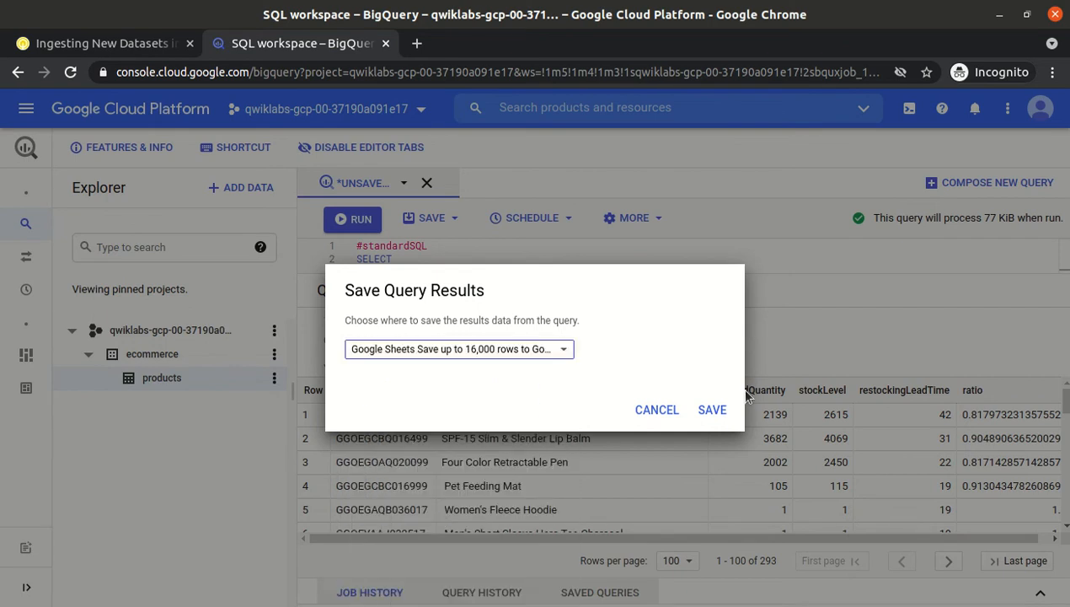
pyautogui.click(713, 410)
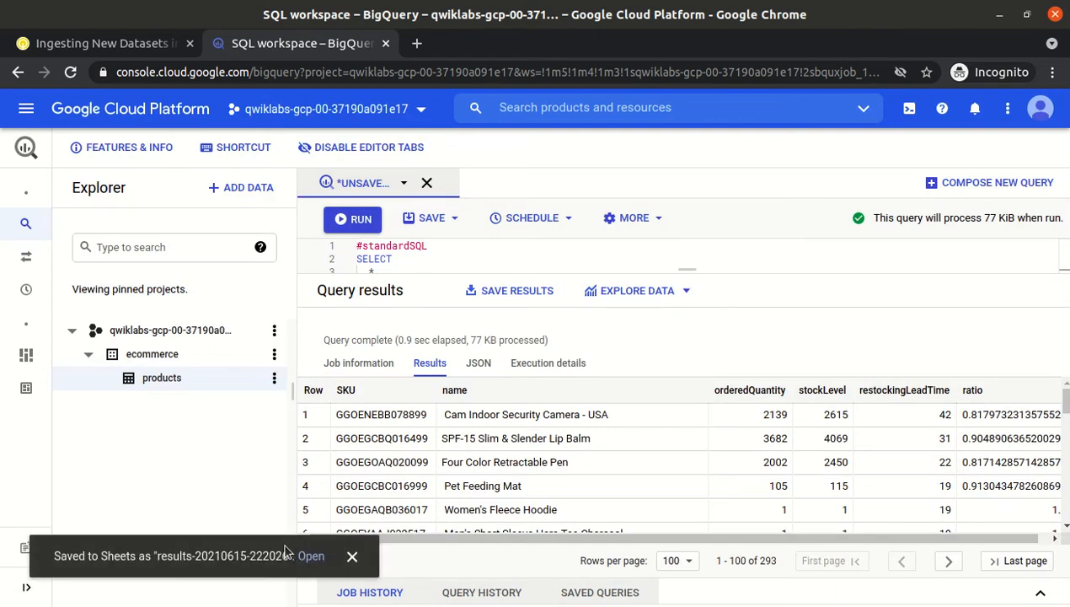
pyautogui.click(310, 556)
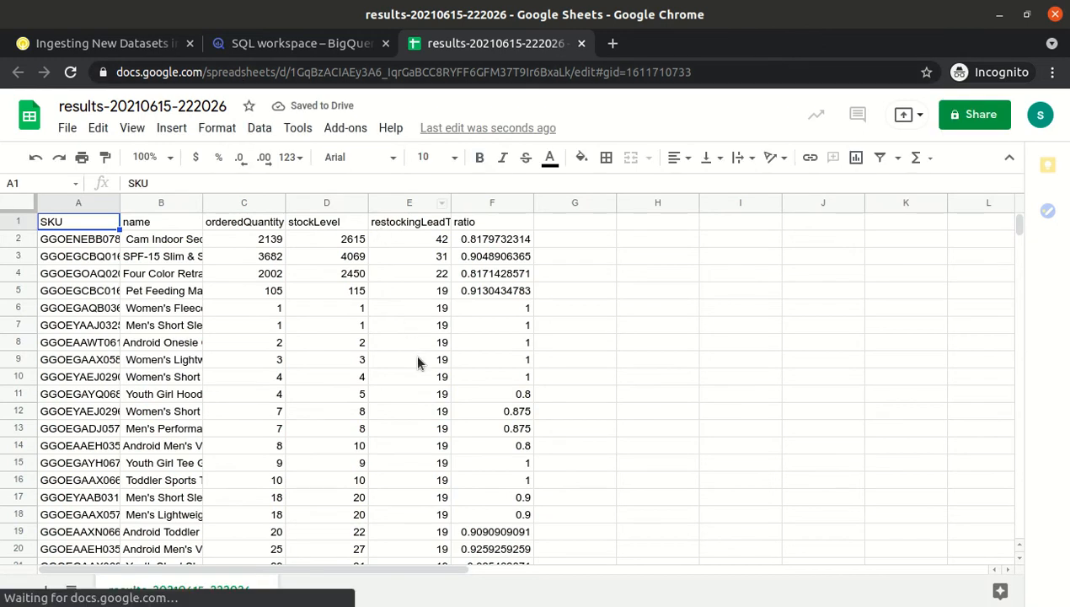
# - Look up the new field's title in the lab instructions and enter the header "comments" in cell G1 of the results spreadsheet
pyautogui.click(87, 49)
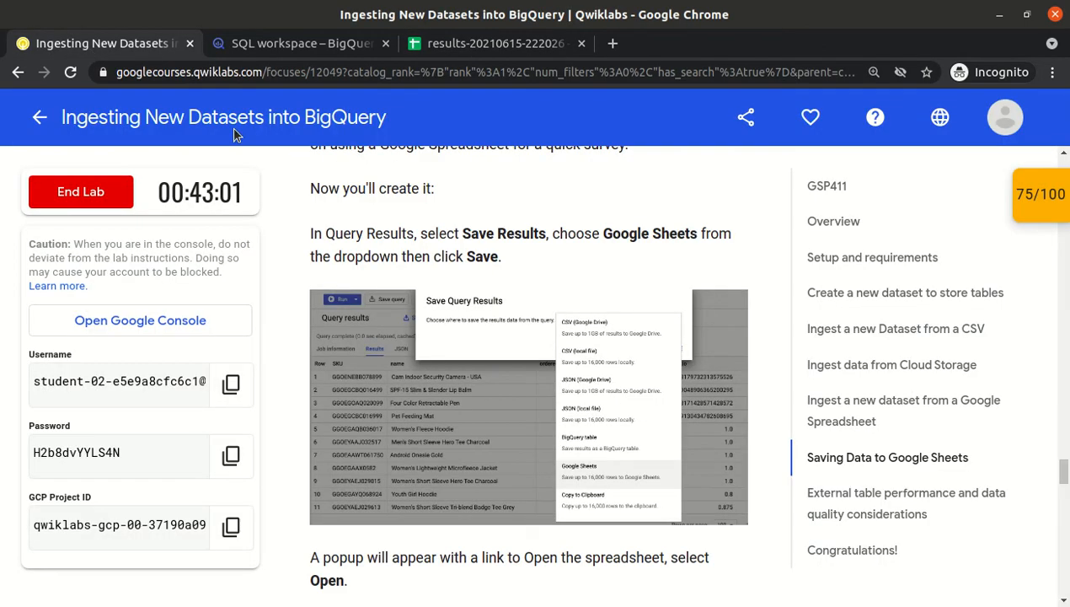
pyautogui.scroll(-5, 430, 304)
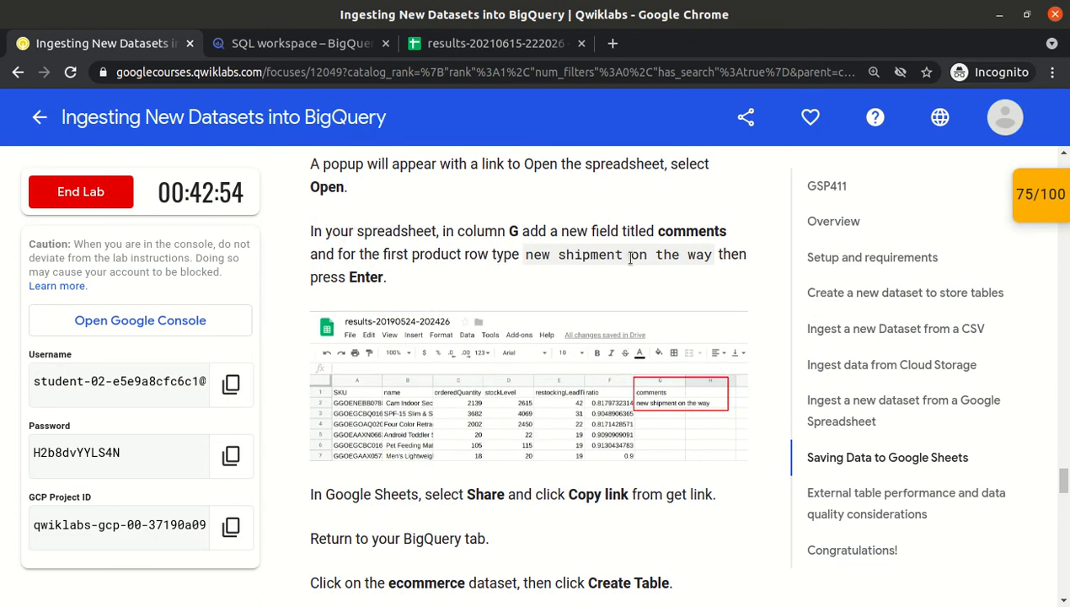
pyautogui.doubleClick(680, 229)
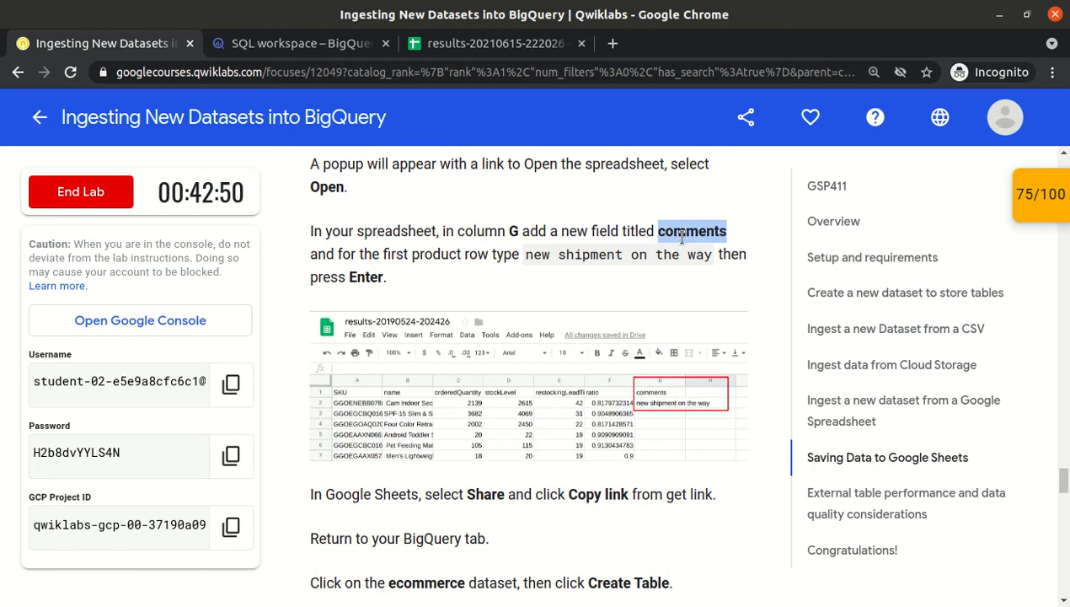
pyautogui.click(480, 46)
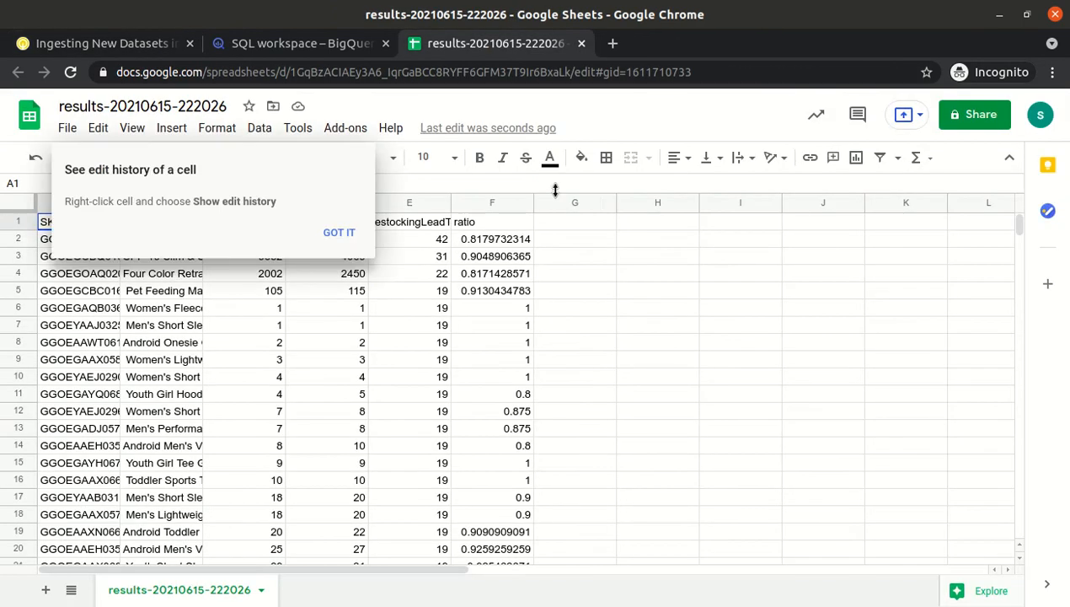
pyautogui.click(557, 221)
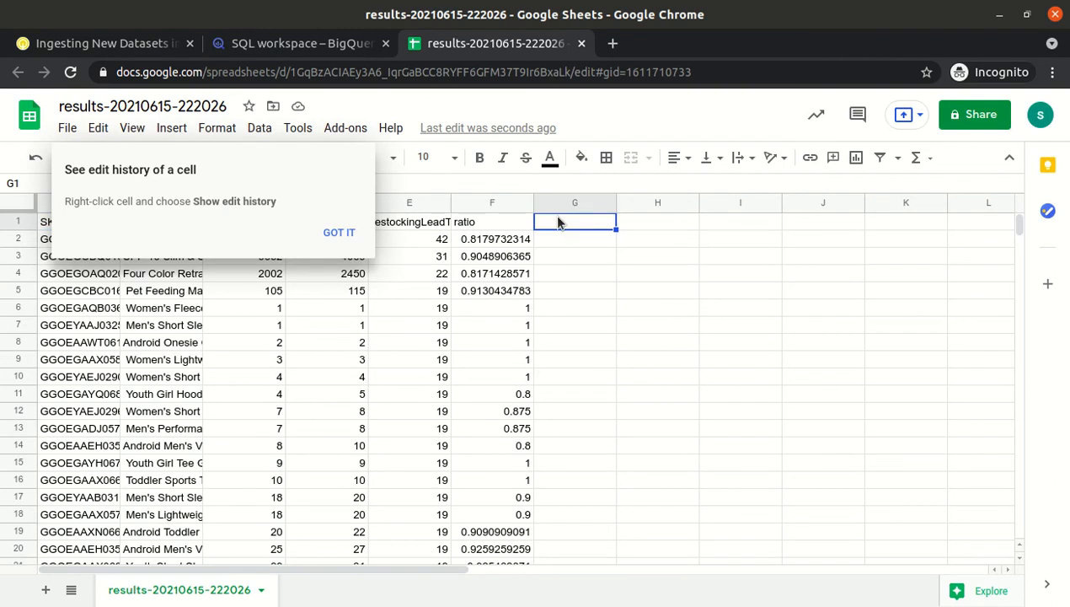
pyautogui.write('com')
pyautogui.press('Tab')
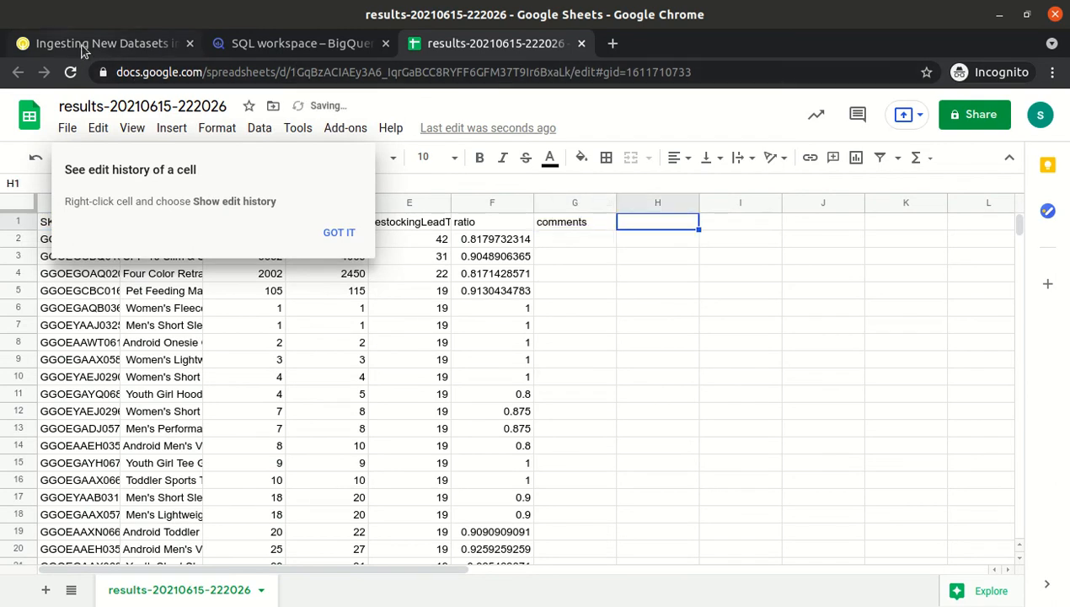
# - Copy "new shipment on the way" from the lab into cell G2 of the spreadsheet, dismiss the edit history tip and return to the lab
pyautogui.click(82, 49)
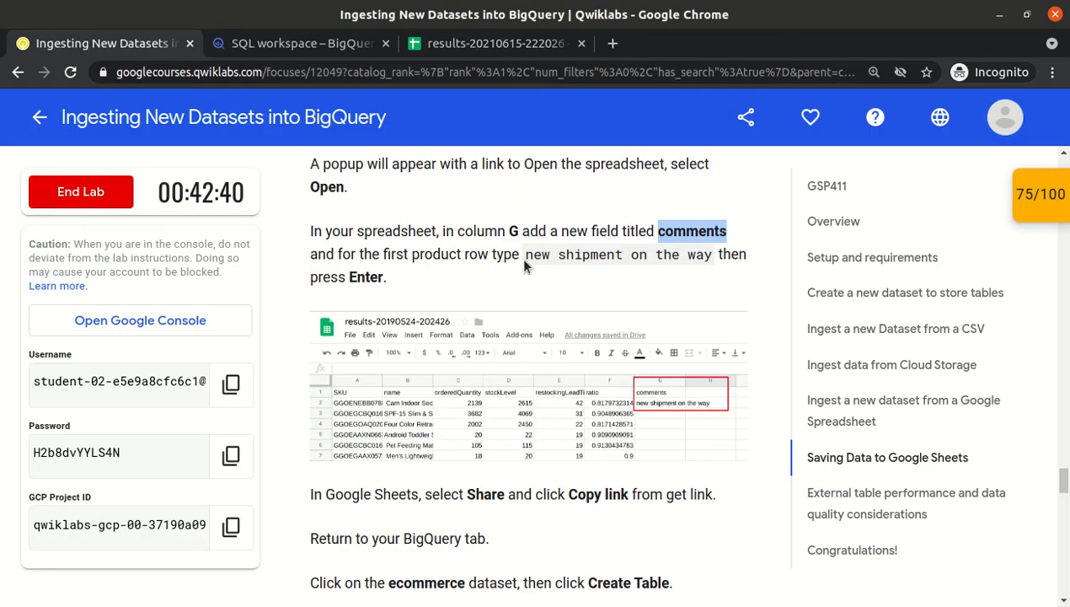
pyautogui.moveTo(526, 253); pyautogui.dragTo(714, 254)
pyautogui.hotkey('ctrl', 'c')
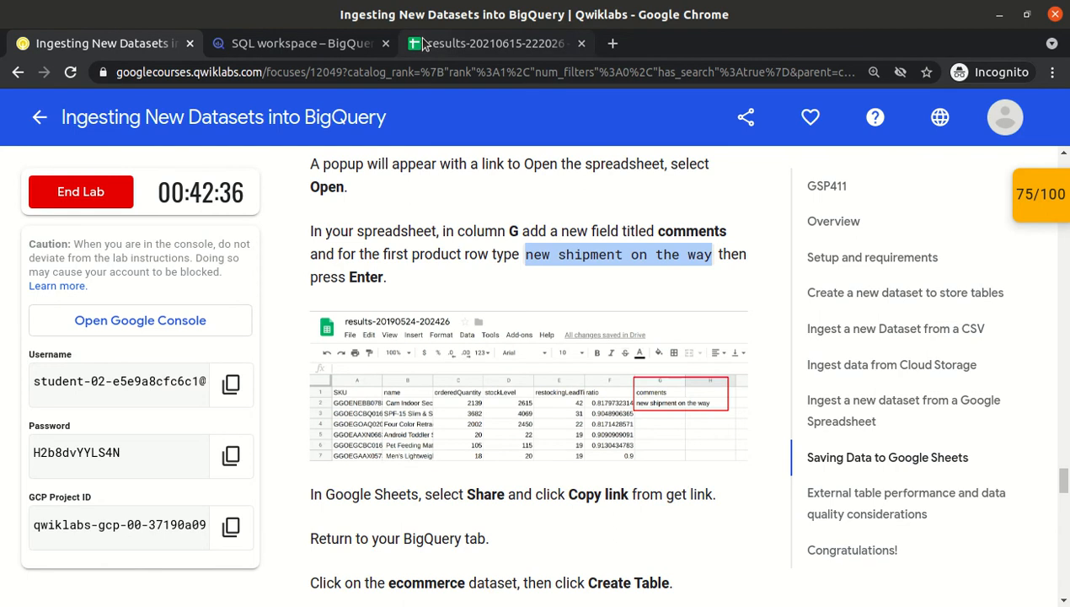
pyautogui.click(455, 43)
pyautogui.click(562, 241)
pyautogui.doubleClick(561, 241)
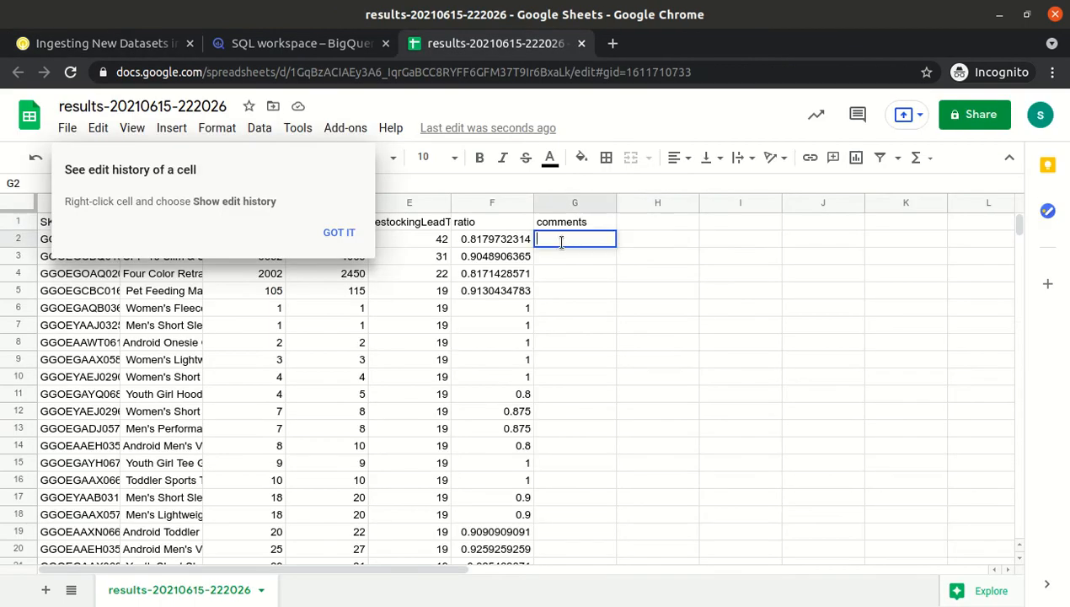
pyautogui.hotkey('ctrl', 'v')
pyautogui.click(563, 293)
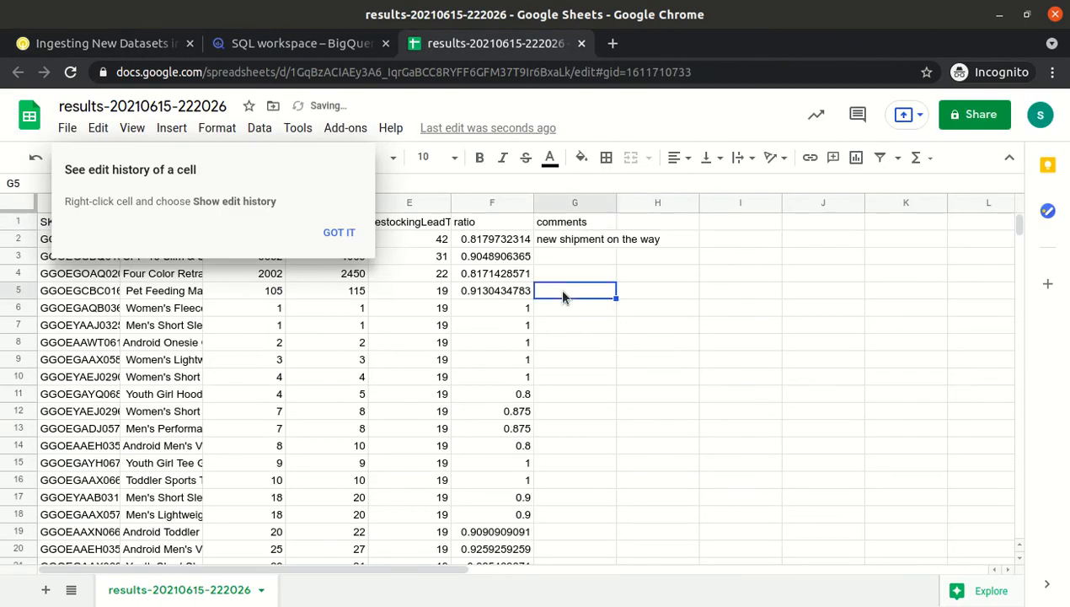
pyautogui.click(327, 233)
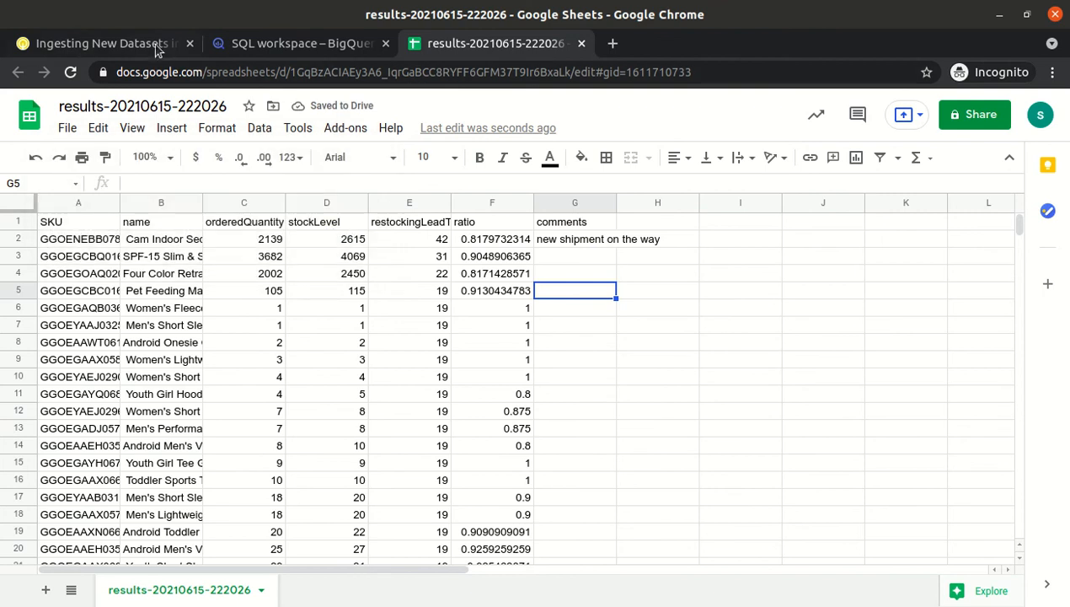
pyautogui.click(91, 43)
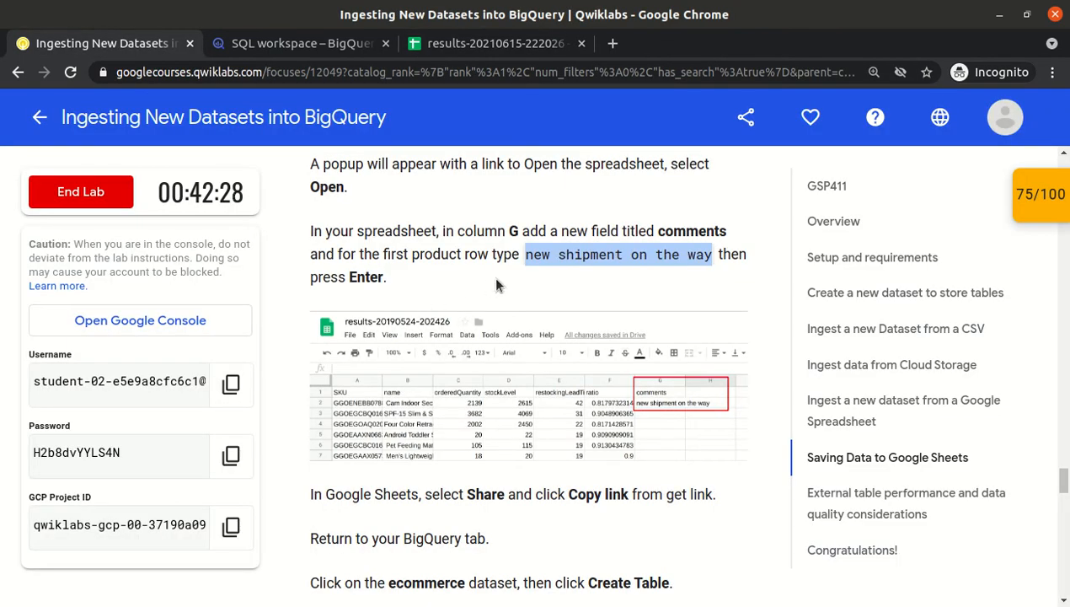
# - Copy the sharing link of the results spreadsheet in Google Sheets and close the sharing dialog
pyautogui.scroll(-3, 436, 278)
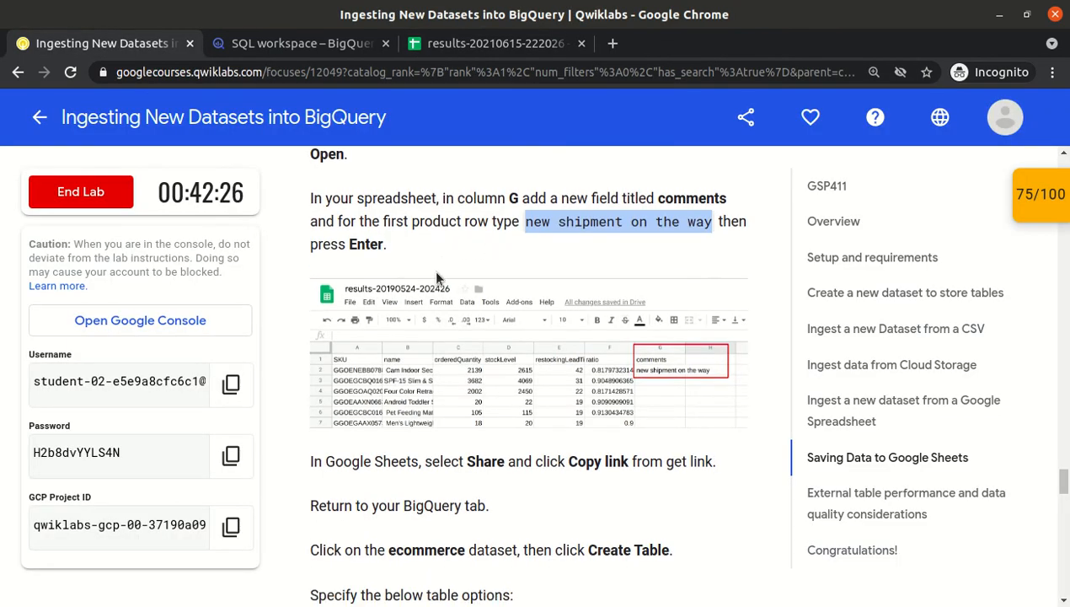
pyautogui.click(472, 43)
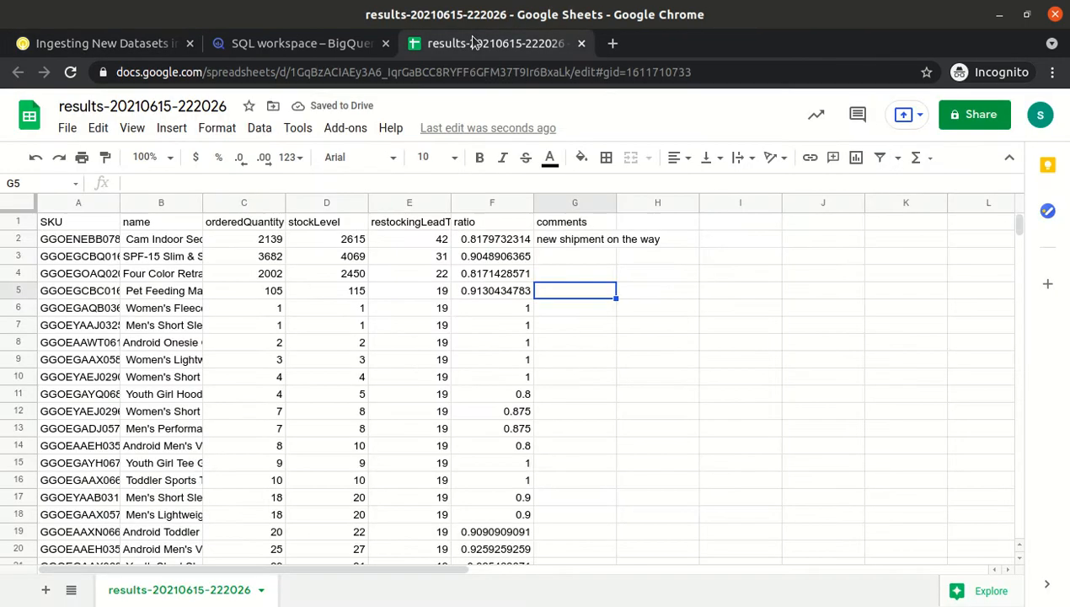
pyautogui.click(967, 118)
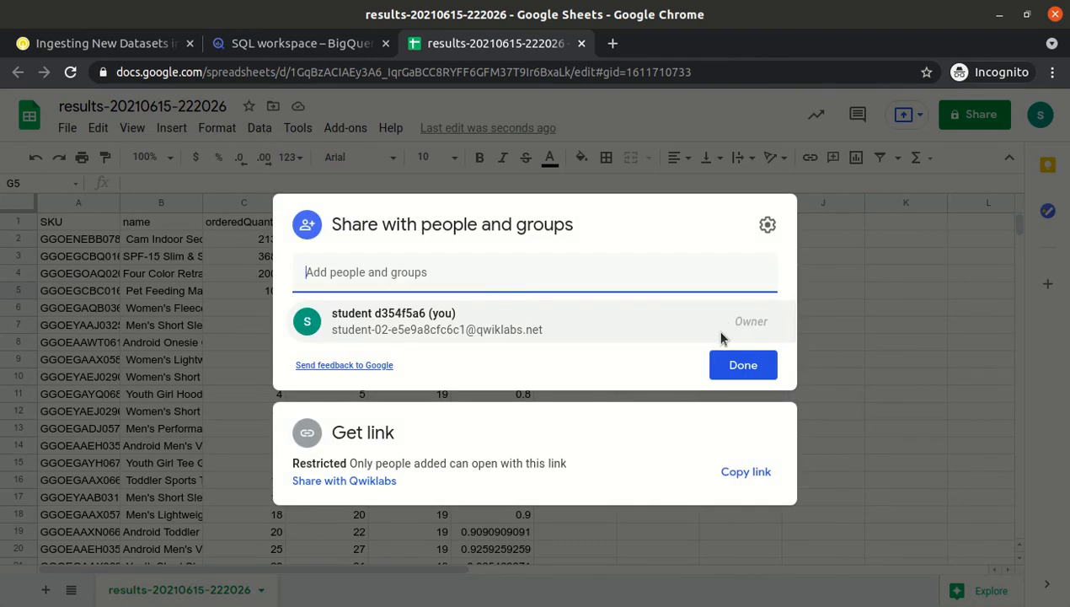
pyautogui.click(743, 475)
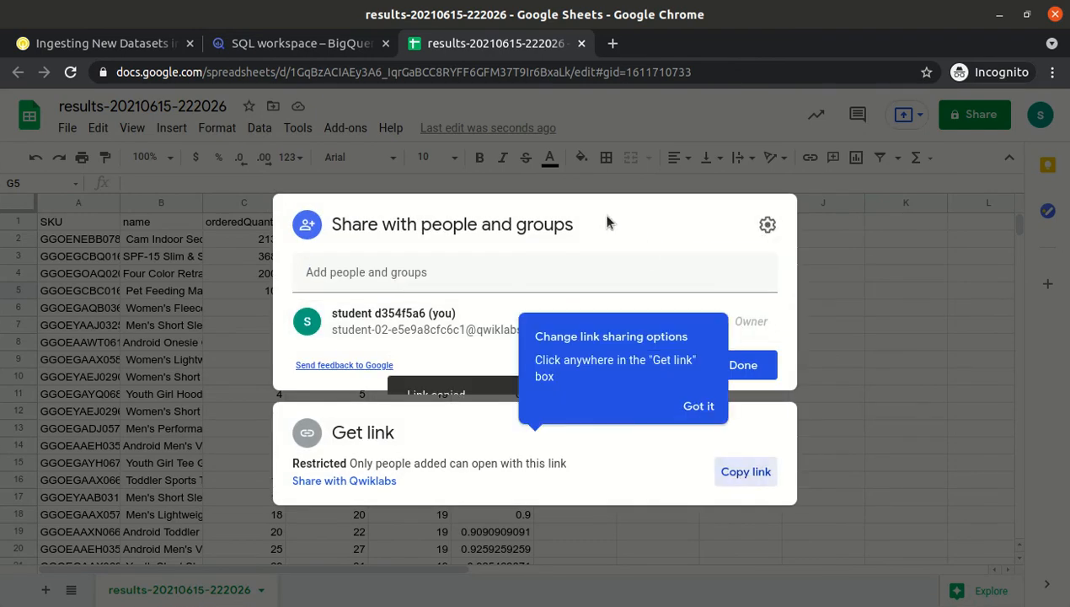
pyautogui.click(759, 368)
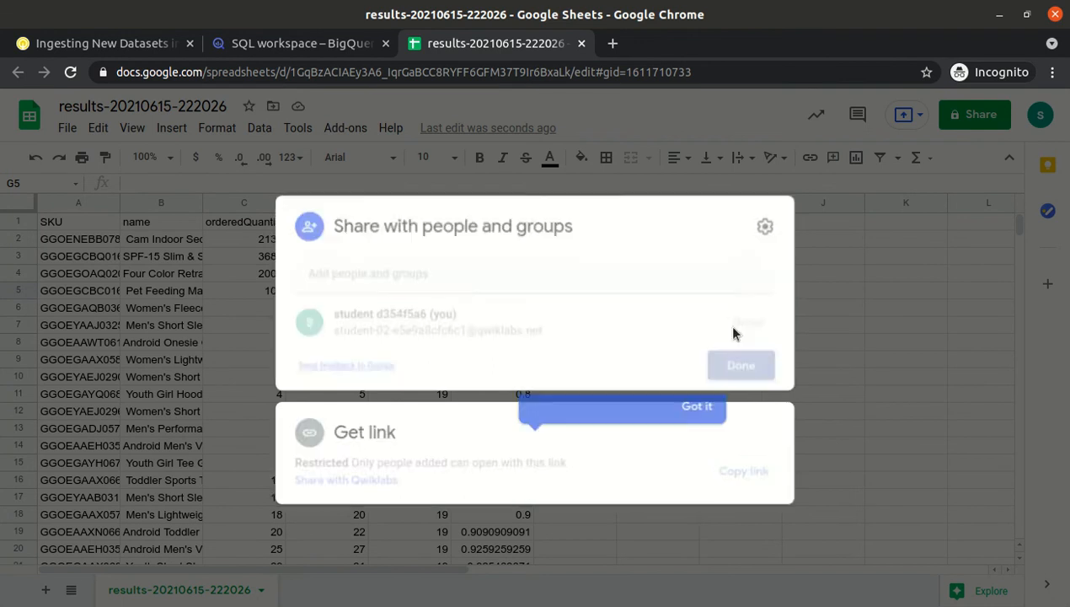
# - Switch to BigQuery and close the unsaved query, discarding its changes
pyautogui.click(286, 47)
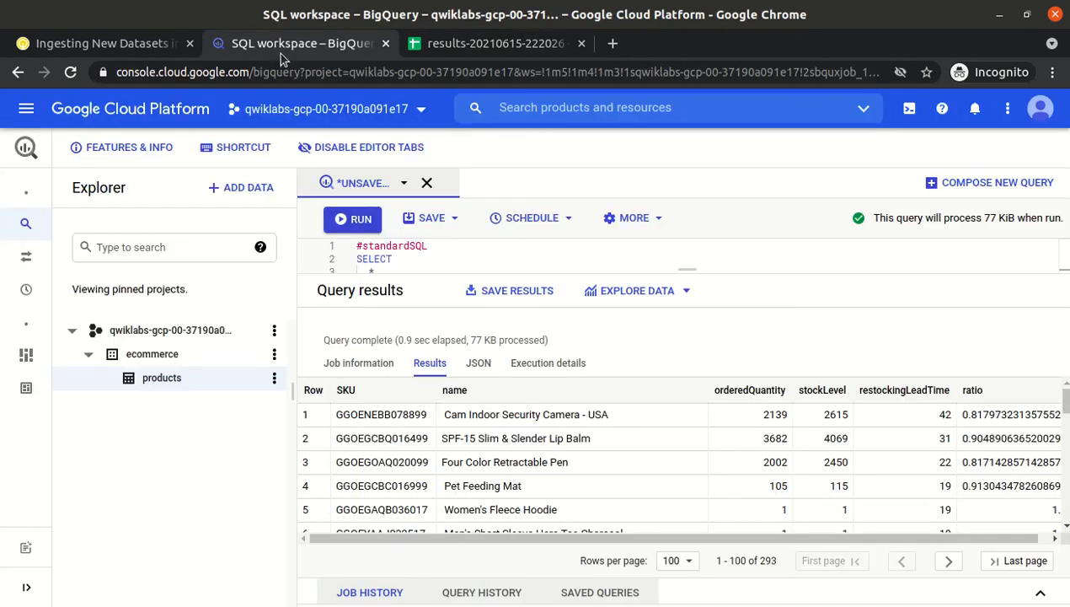
pyautogui.click(427, 184)
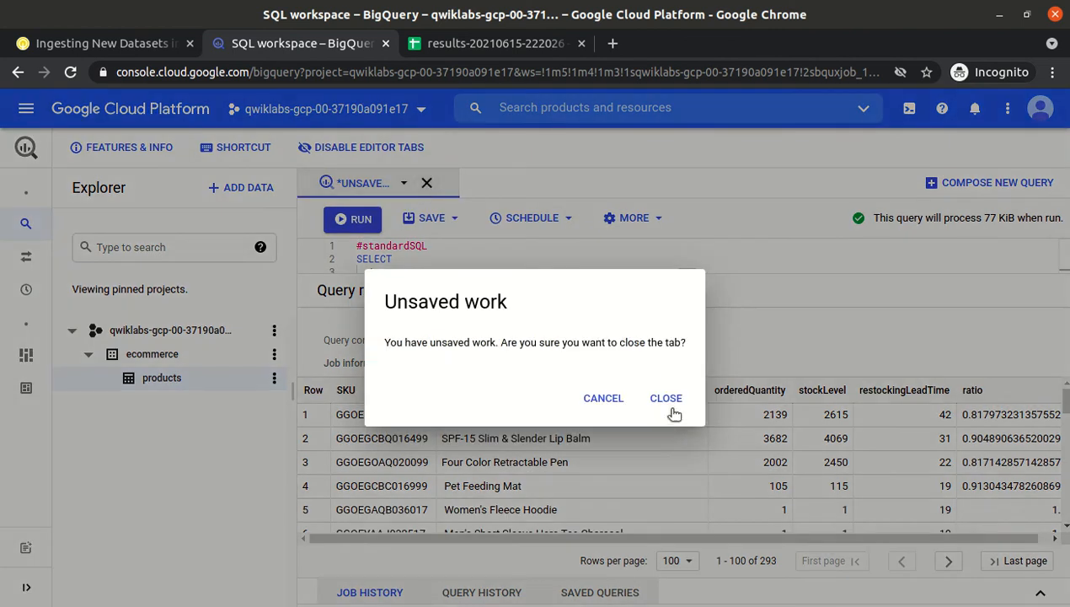
pyautogui.click(666, 399)
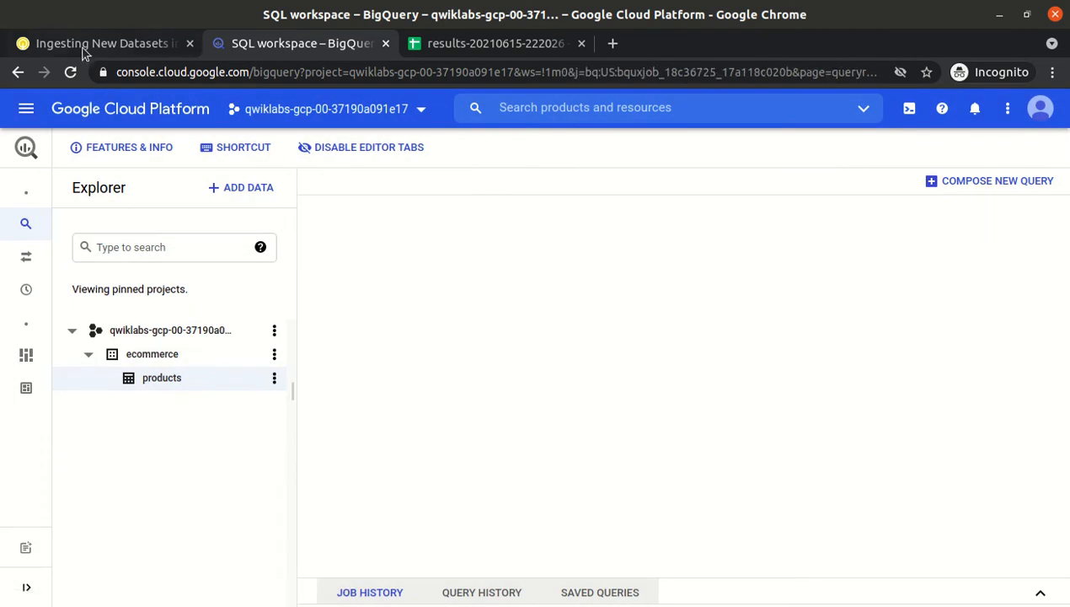
# - Check the lab's table options and start creating a new table in BigQuery's ecommerce dataset
pyautogui.click(79, 46)
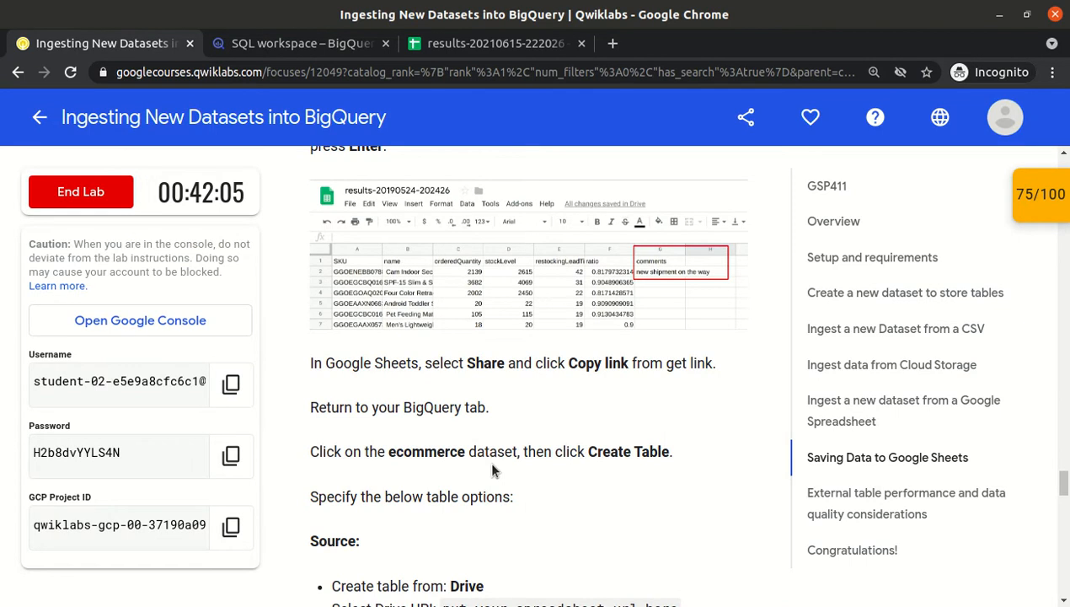
pyautogui.scroll(-4, 493, 470)
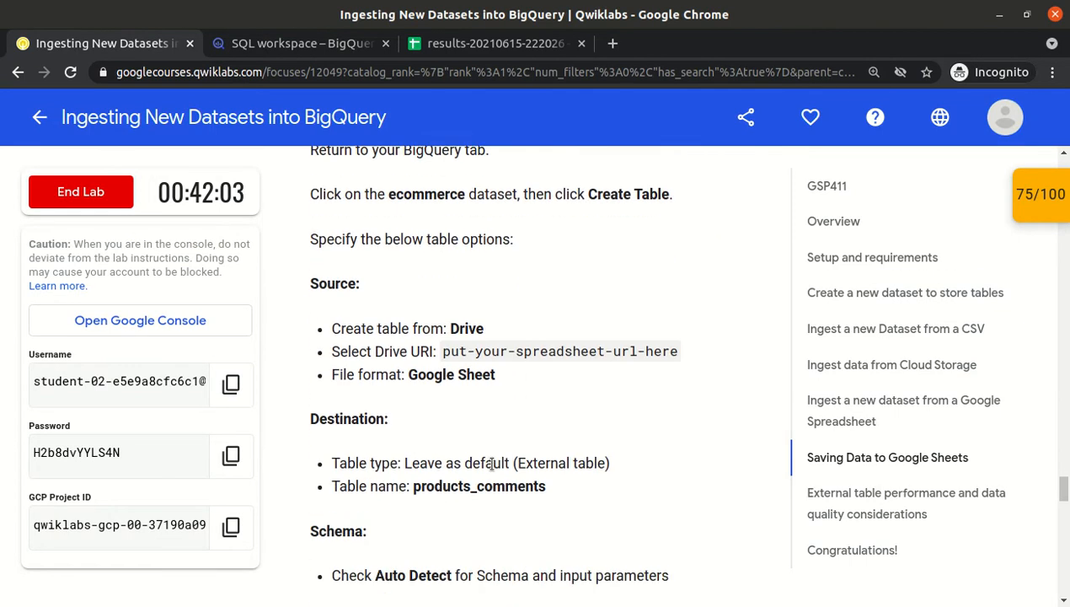
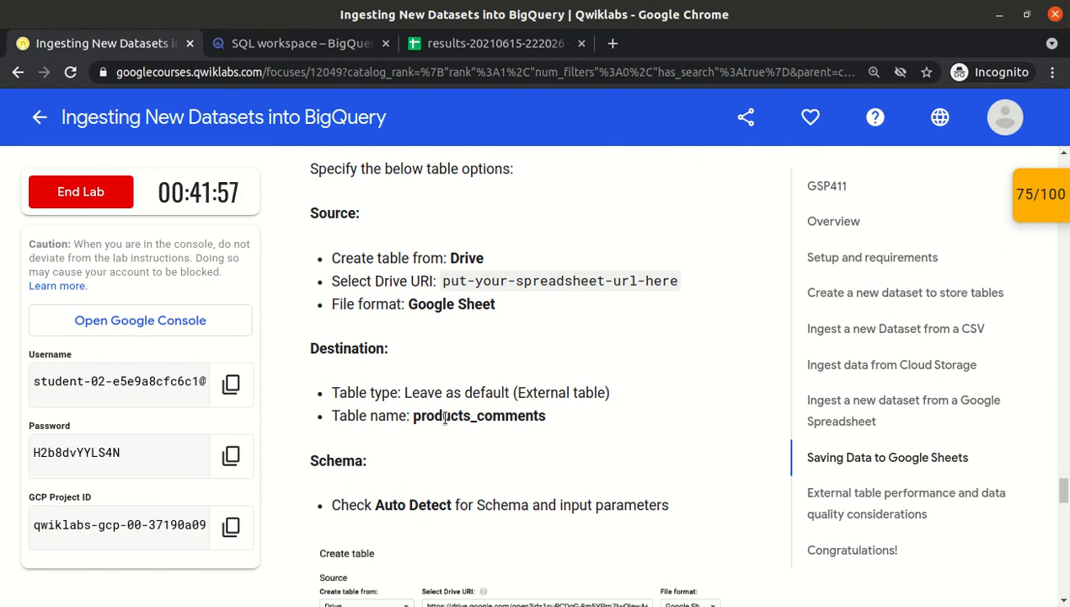
pyautogui.click(283, 43)
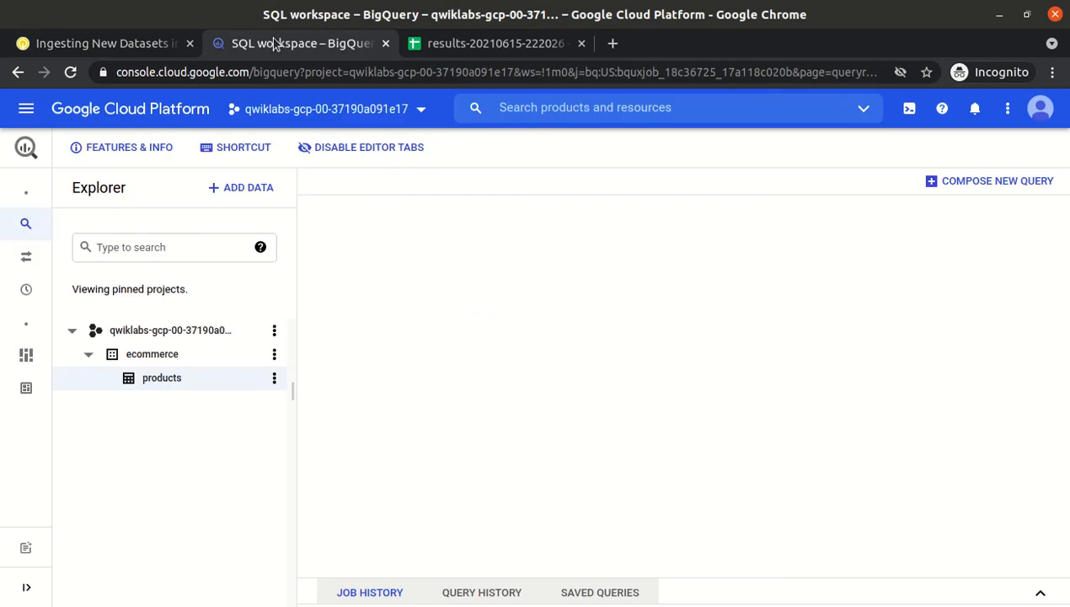
pyautogui.click(274, 354)
pyautogui.click(292, 375)
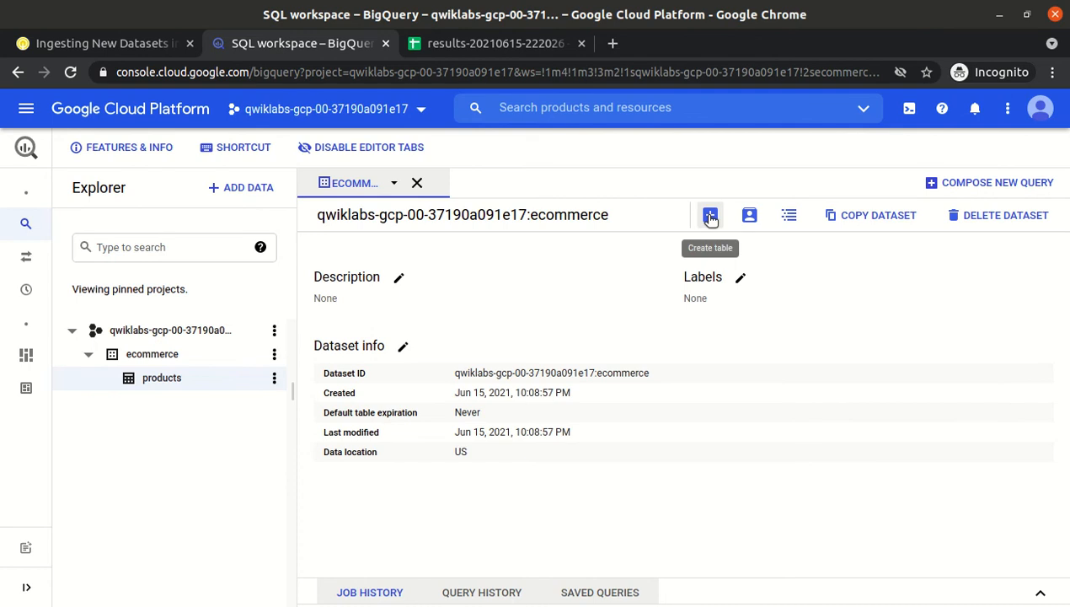
pyautogui.click(711, 218)
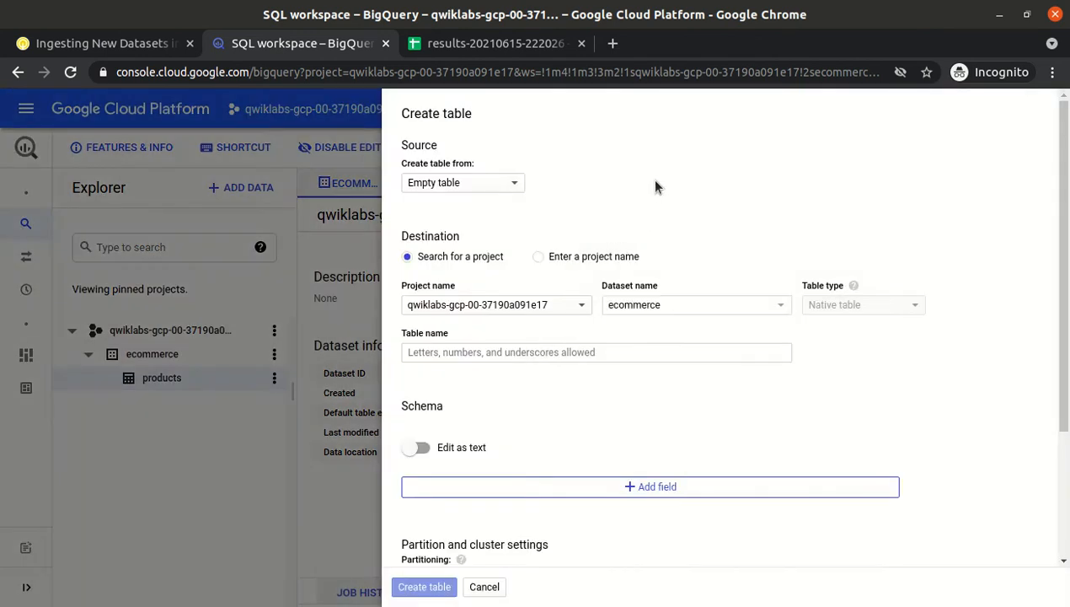
# - Set the table source to Drive with the copied spreadsheet link as the URI and Google Sheet as the file format
pyautogui.click(503, 181)
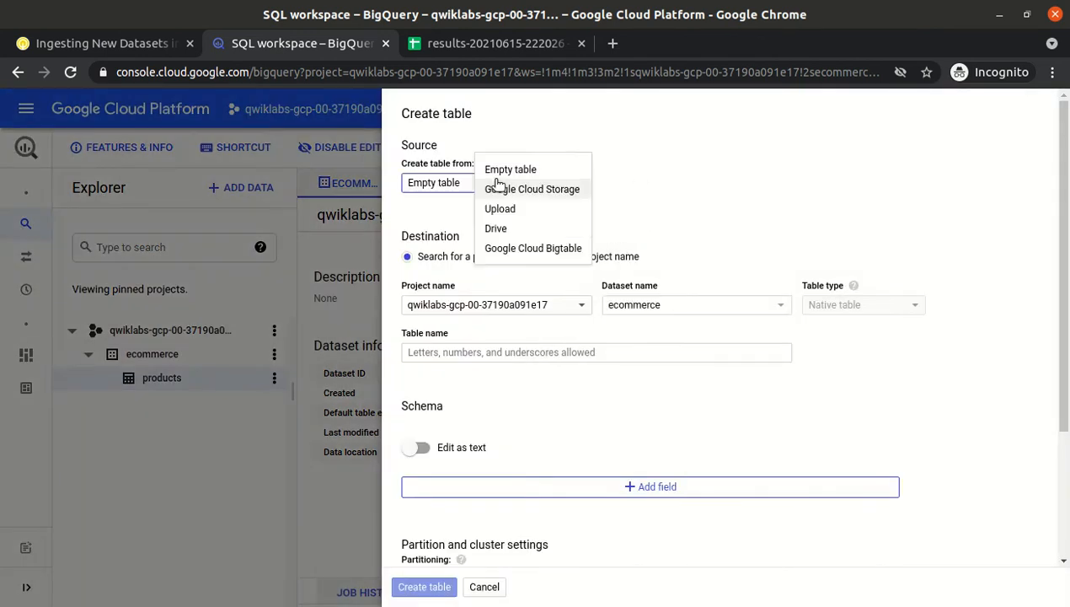
pyautogui.click(498, 229)
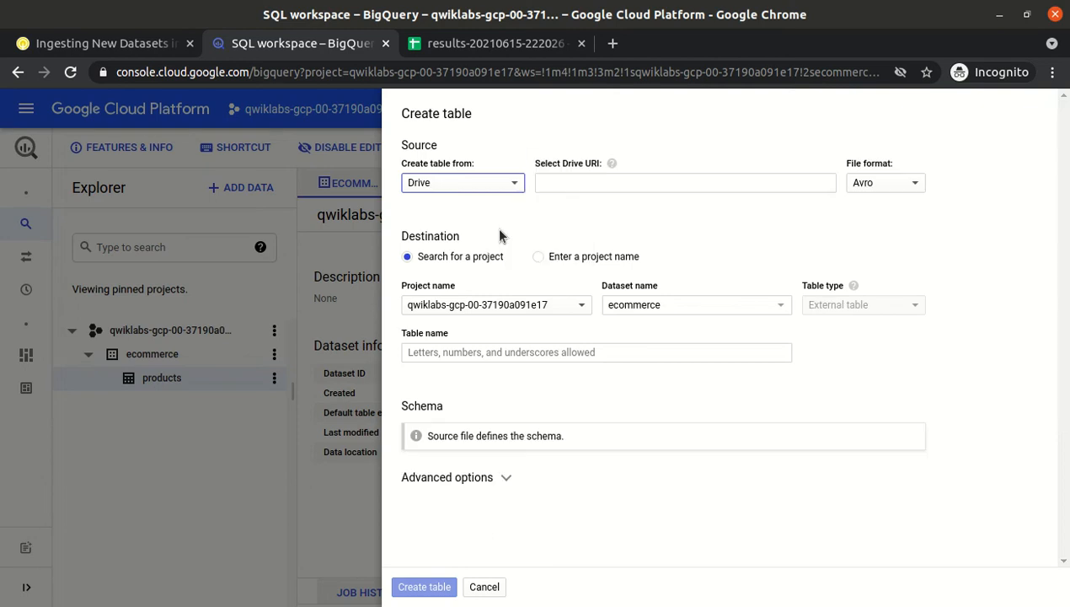
pyautogui.click(612, 179)
pyautogui.hotkey('ctrl', 'v')
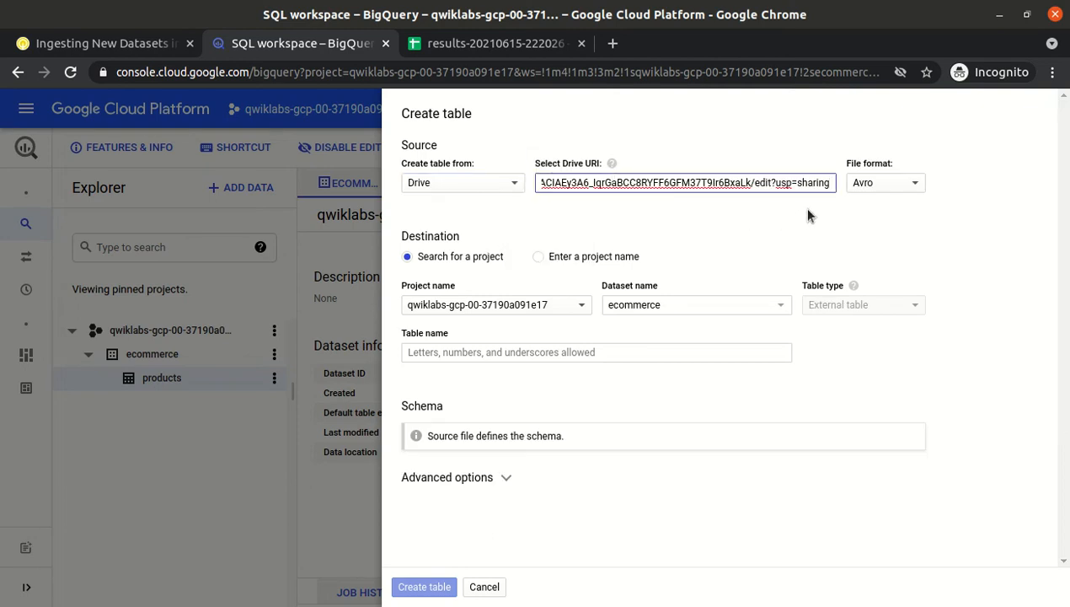
pyautogui.click(906, 184)
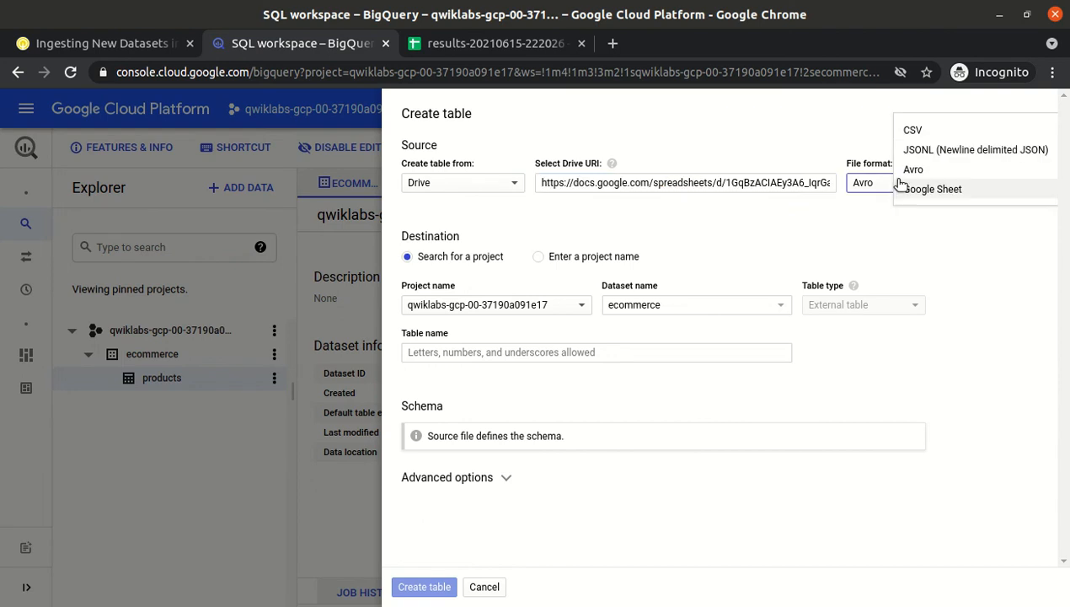
pyautogui.click(910, 135)
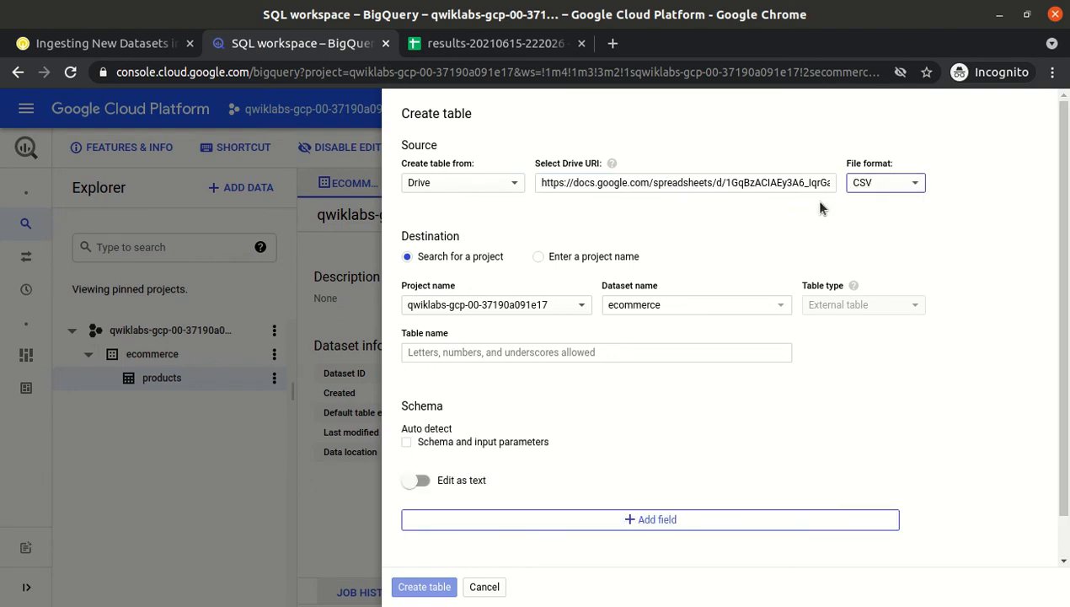
pyautogui.click(877, 185)
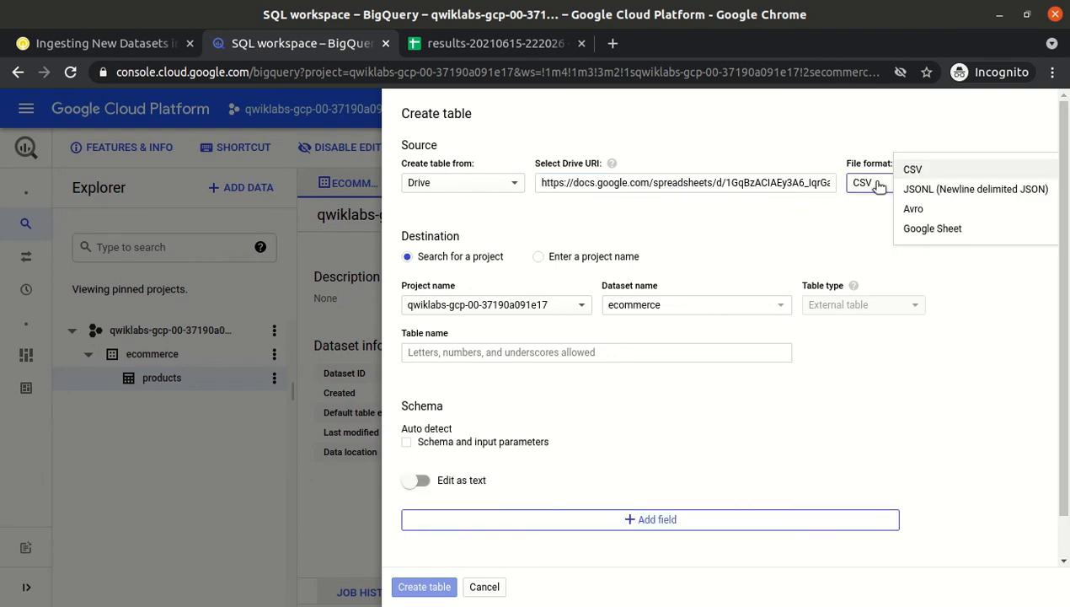
pyautogui.click(926, 230)
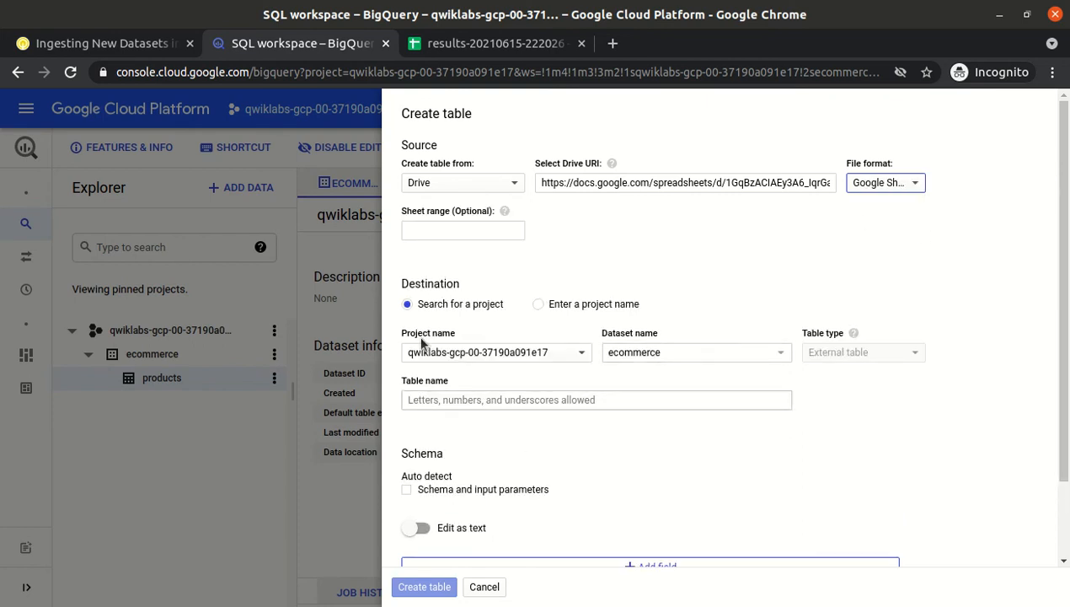
# - Copy the table name "products_comments" from the lab into the new table and enable auto-detection of schema and input parameters
pyautogui.click(101, 43)
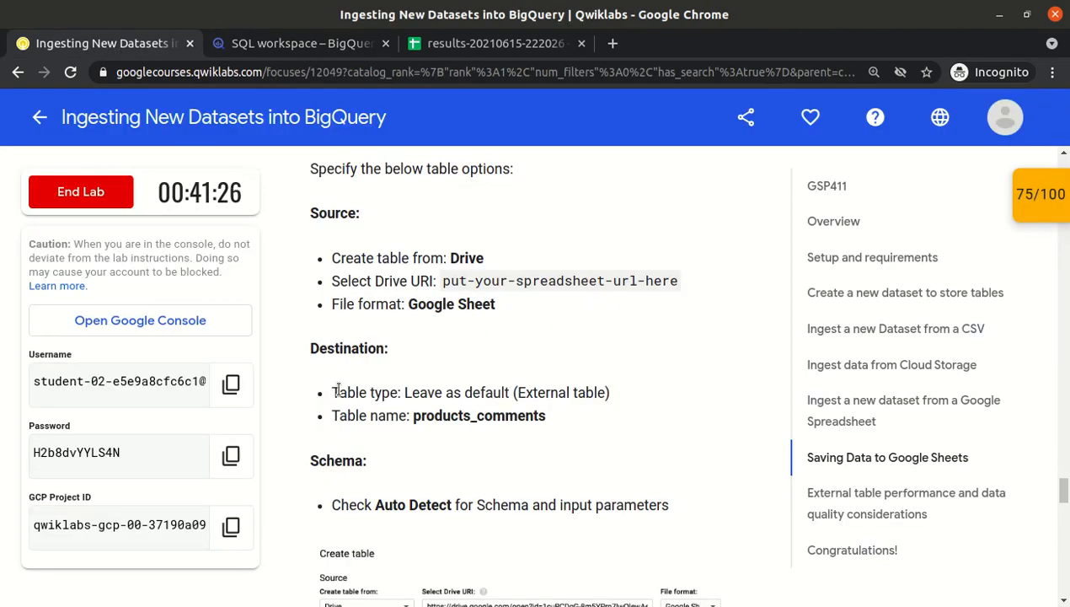
pyautogui.moveTo(414, 418); pyautogui.dragTo(548, 421)
pyautogui.hotkey('ctrl', 'c')
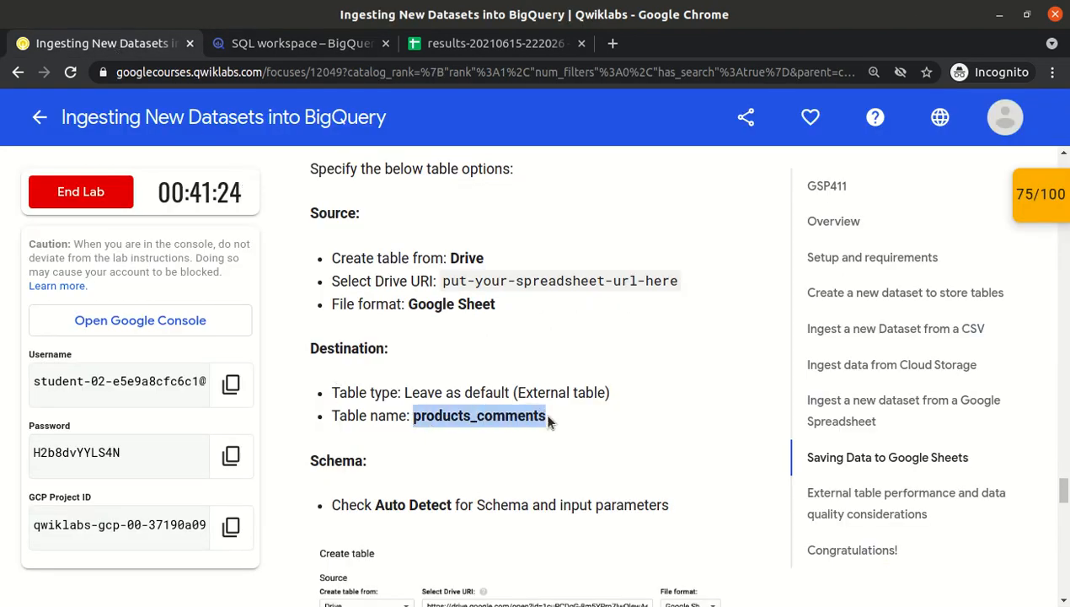
pyautogui.click(457, 43)
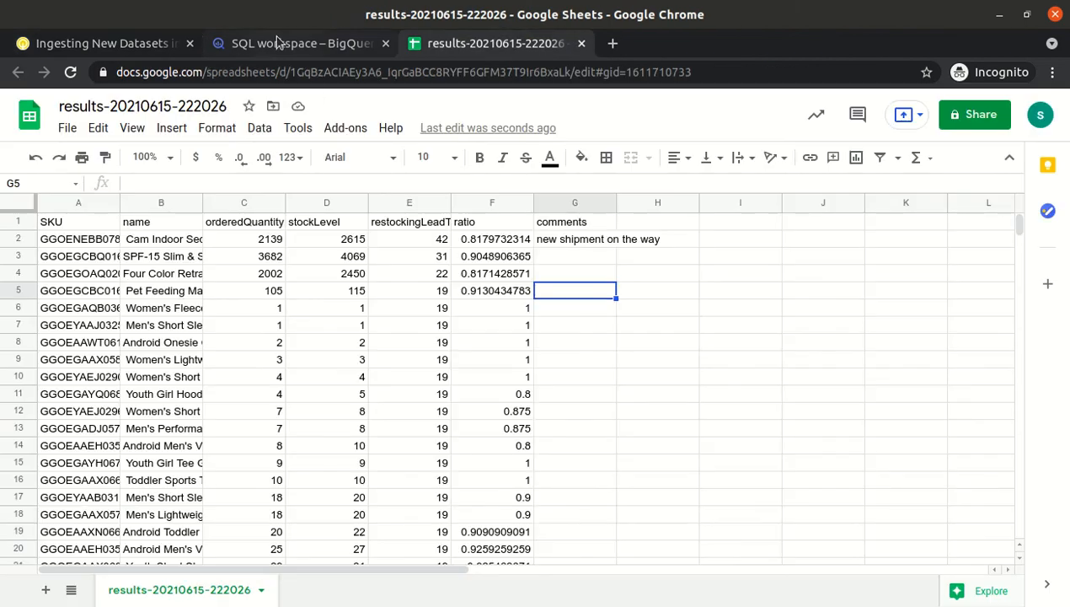
pyautogui.click(278, 43)
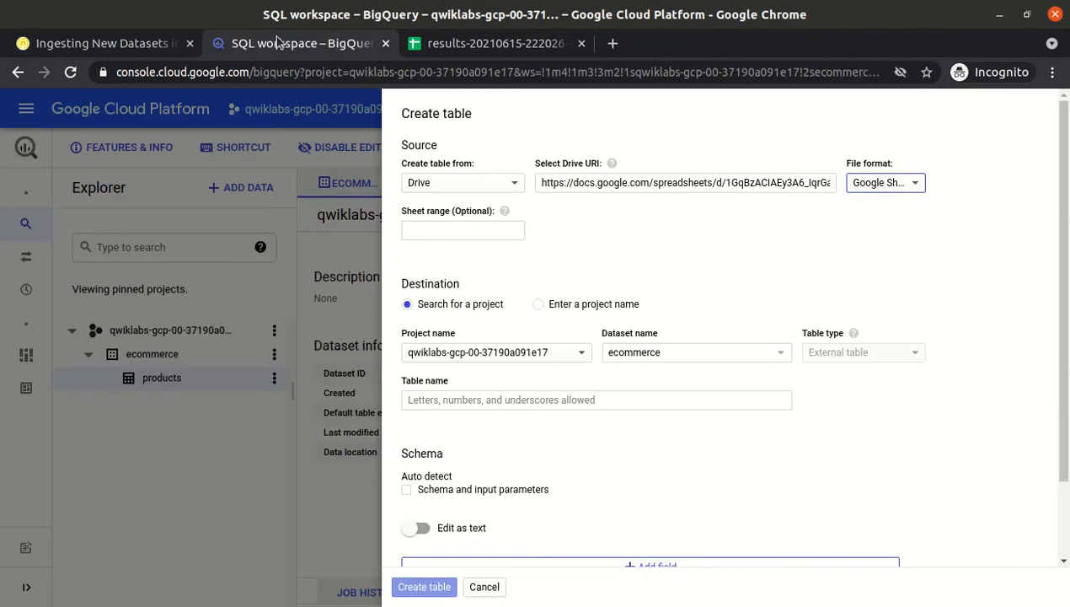
pyautogui.click(539, 394)
pyautogui.hotkey('ctrl', 'v')
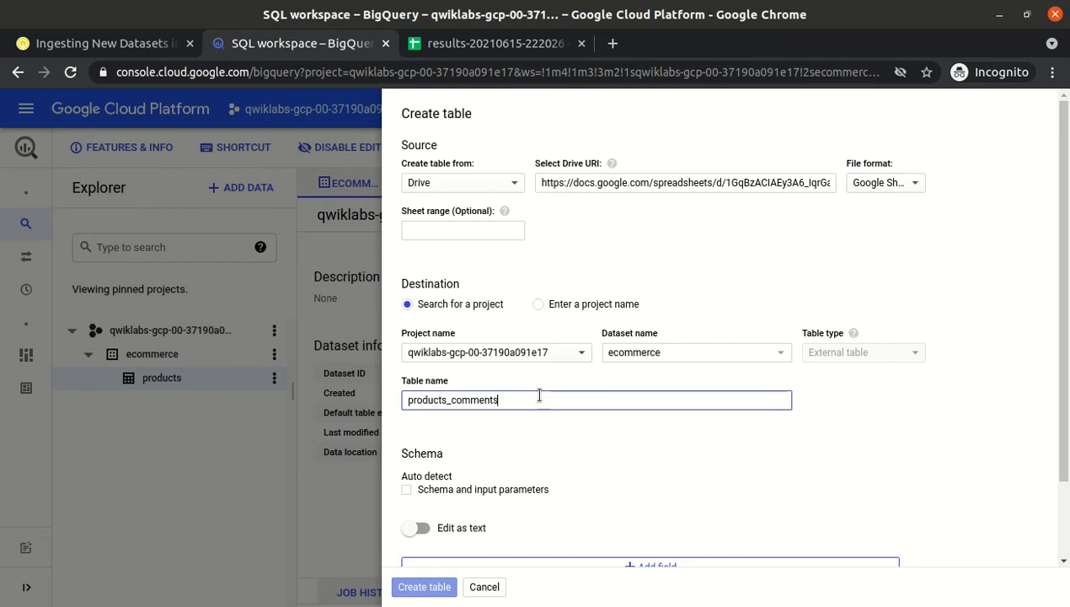
pyautogui.click(407, 491)
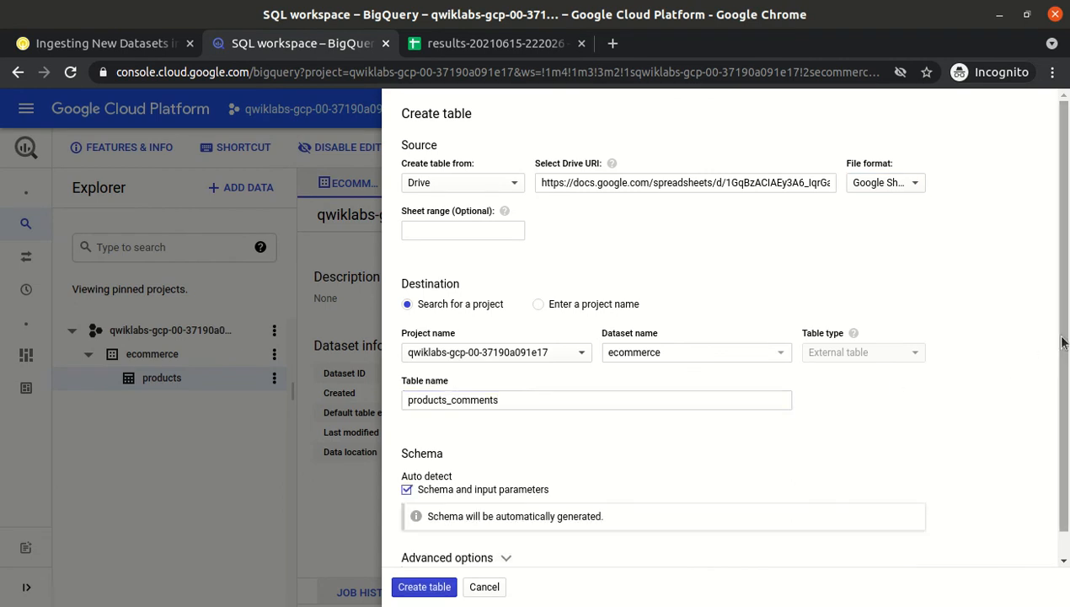
pyautogui.scroll(-1, 1002, 369)
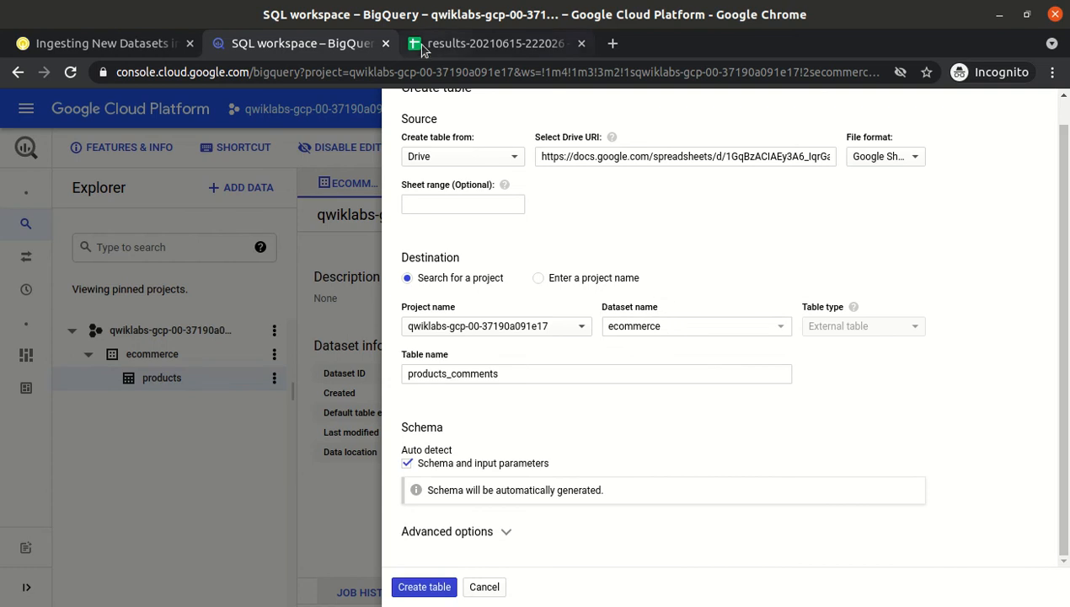
# - Return to the lab and read the advanced options for the new table, highlighting the header rows to skip setting
pyautogui.click(147, 46)
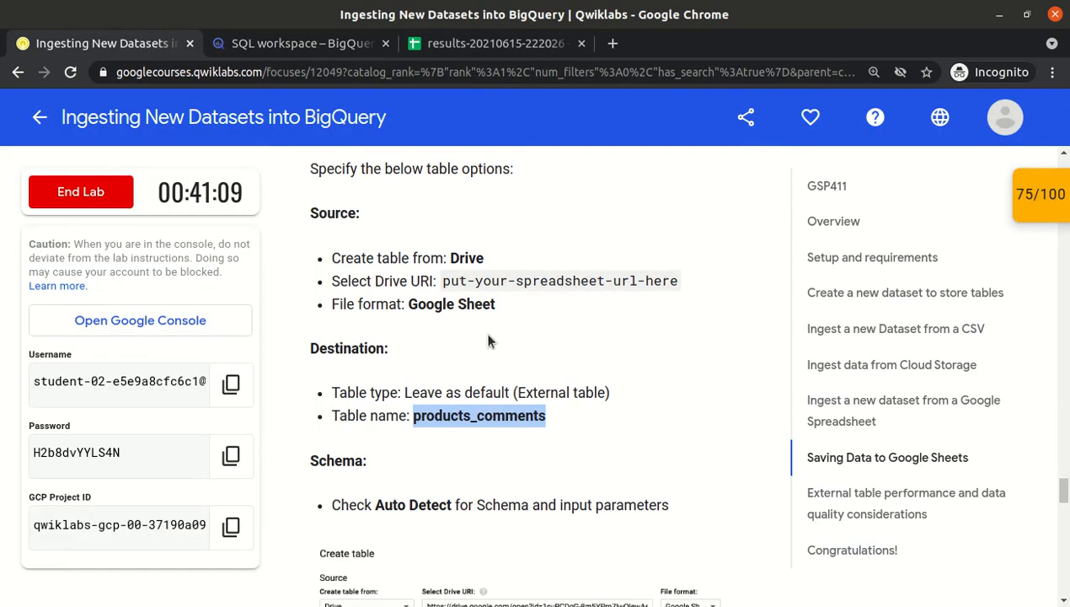
pyautogui.scroll(-5, 487, 337)
pyautogui.scroll(-3, 487, 336)
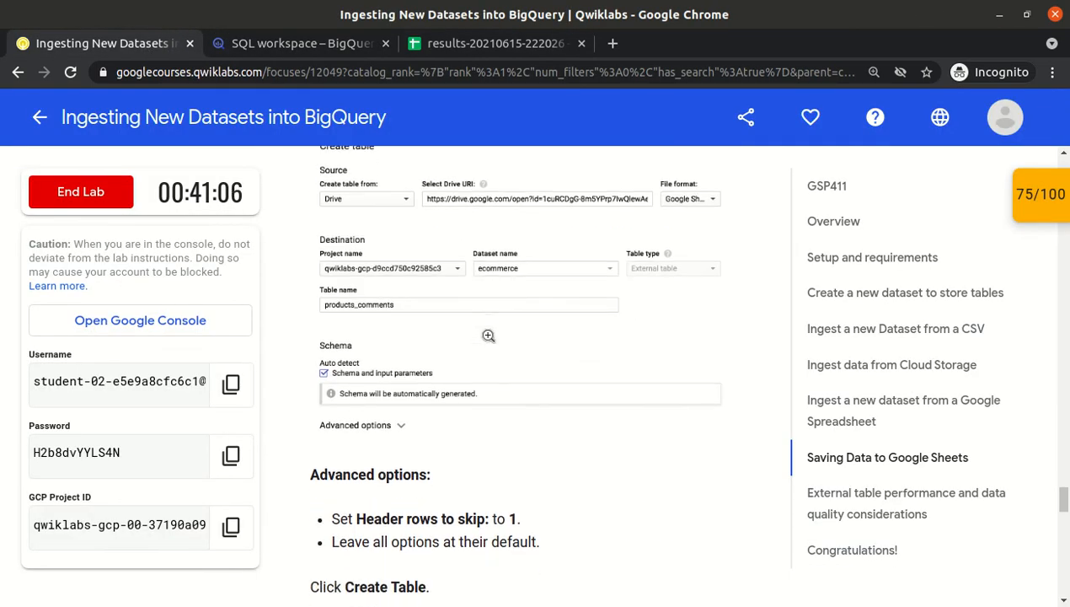
pyautogui.scroll(3, 488, 335)
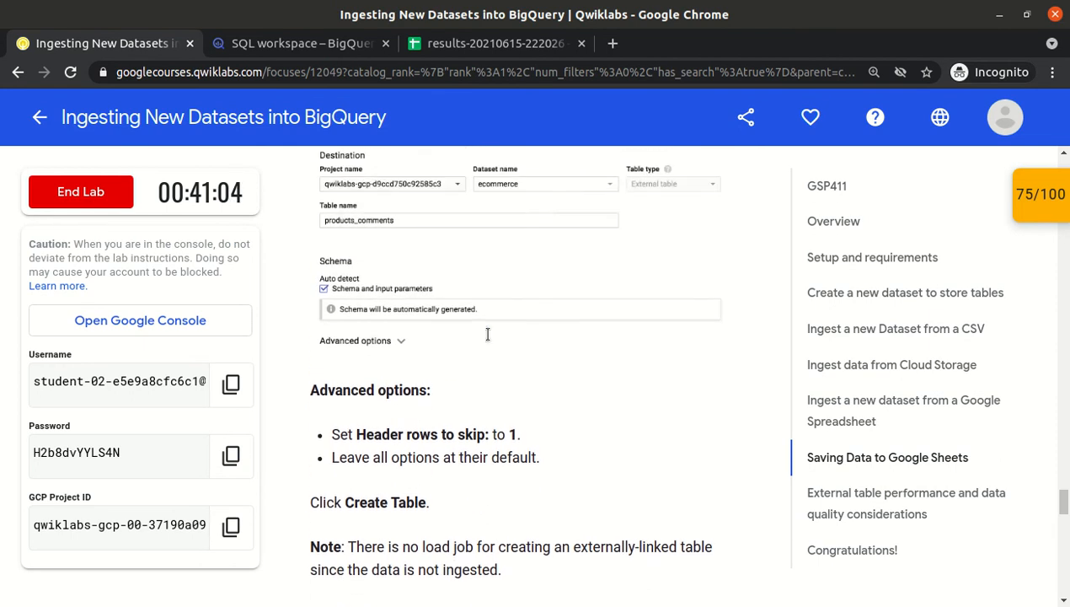
pyautogui.scroll(-2, 488, 335)
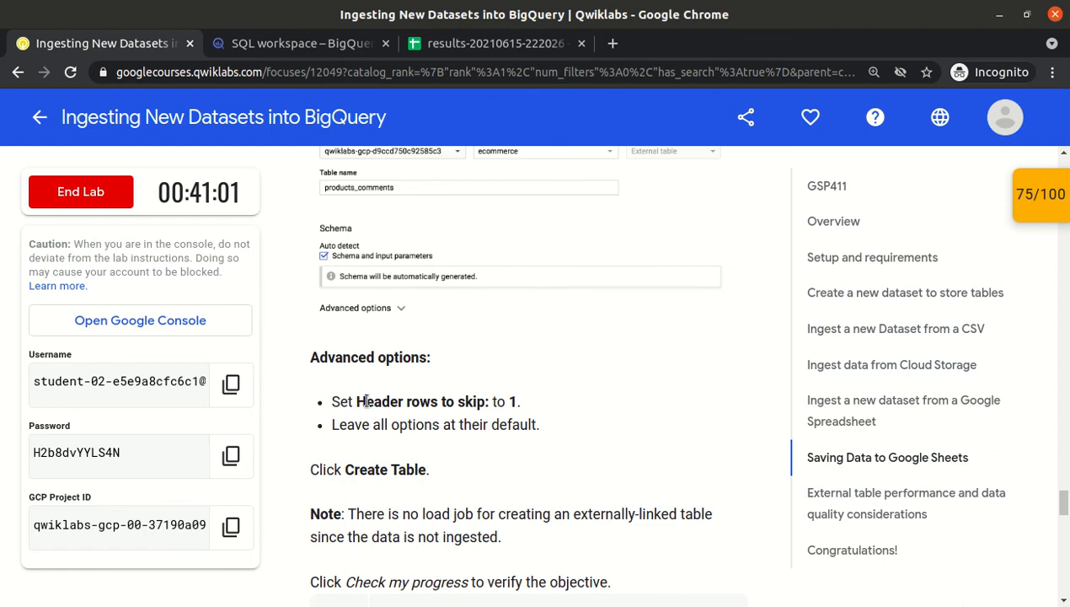
pyautogui.moveTo(357, 402); pyautogui.dragTo(516, 401)
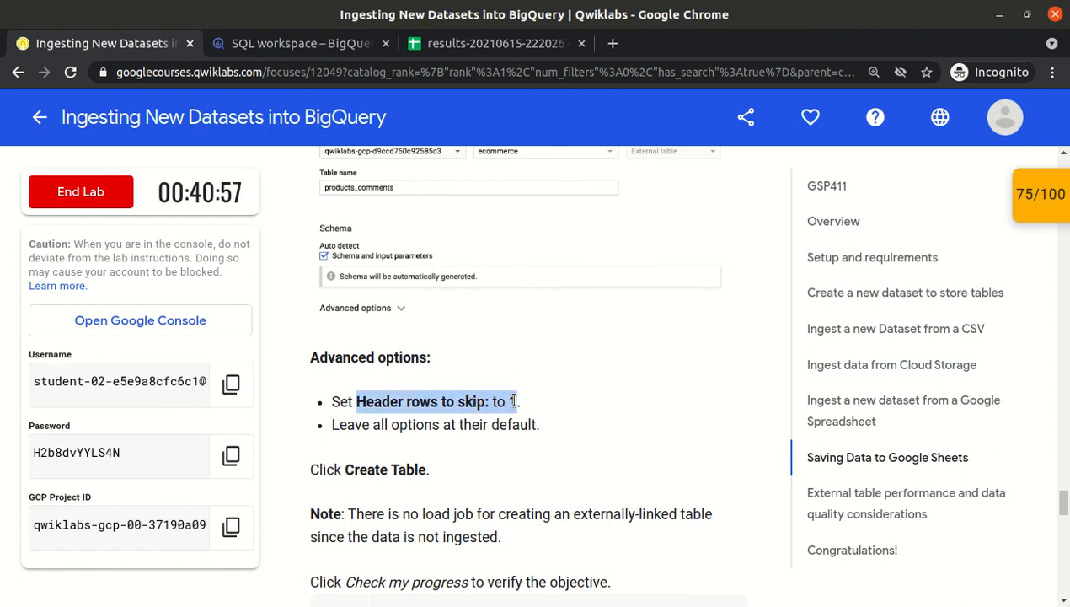
# - Examine the header row of the results spreadsheet by selecting cells A1:H1
pyautogui.click(458, 44)
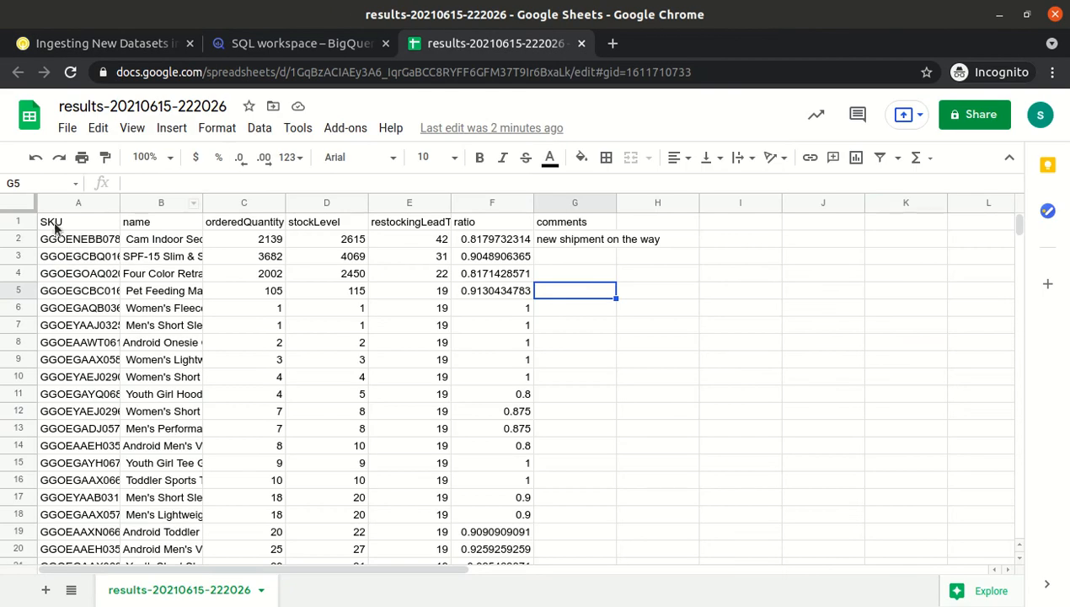
pyautogui.click(84, 221)
pyautogui.hotkey('shift', 'Right')
pyautogui.hotkey('shift', 'Right')
pyautogui.hotkey('shift', 'Right')
pyautogui.hotkey('shift', 'Right')
pyautogui.hotkey('shift', 'Right')
pyautogui.hotkey('shift', 'Right')
pyautogui.hotkey('shift', 'Right')
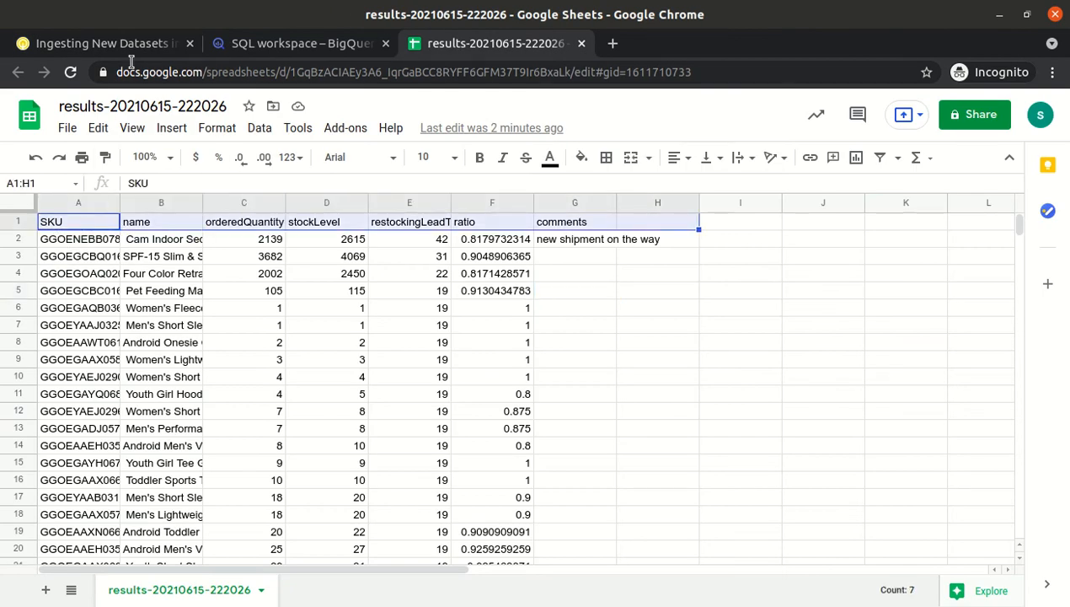
# - Set the header rows to skip to 1 in the advanced options and create the products_comments table in BigQuery
pyautogui.click(250, 53)
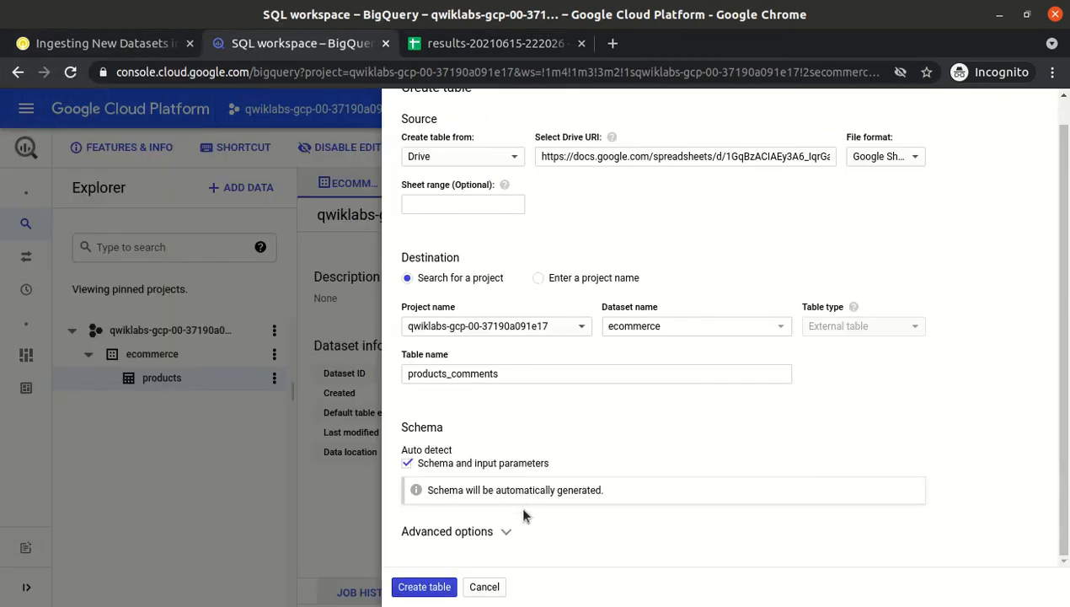
pyautogui.click(492, 536)
pyautogui.moveTo(1053, 350); pyautogui.dragTo(1068, 467)
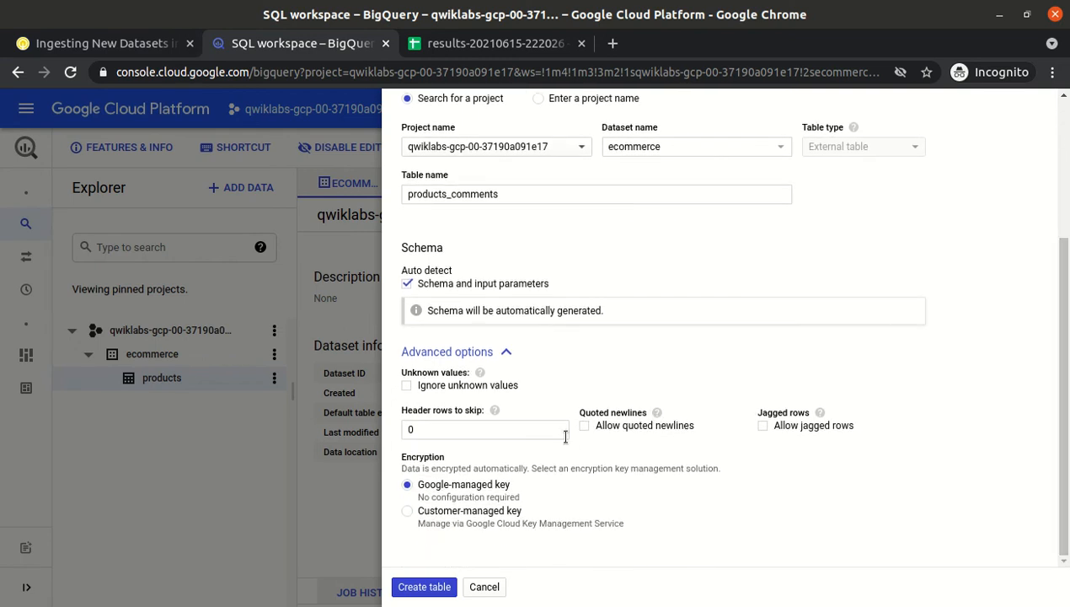
pyautogui.click(531, 436)
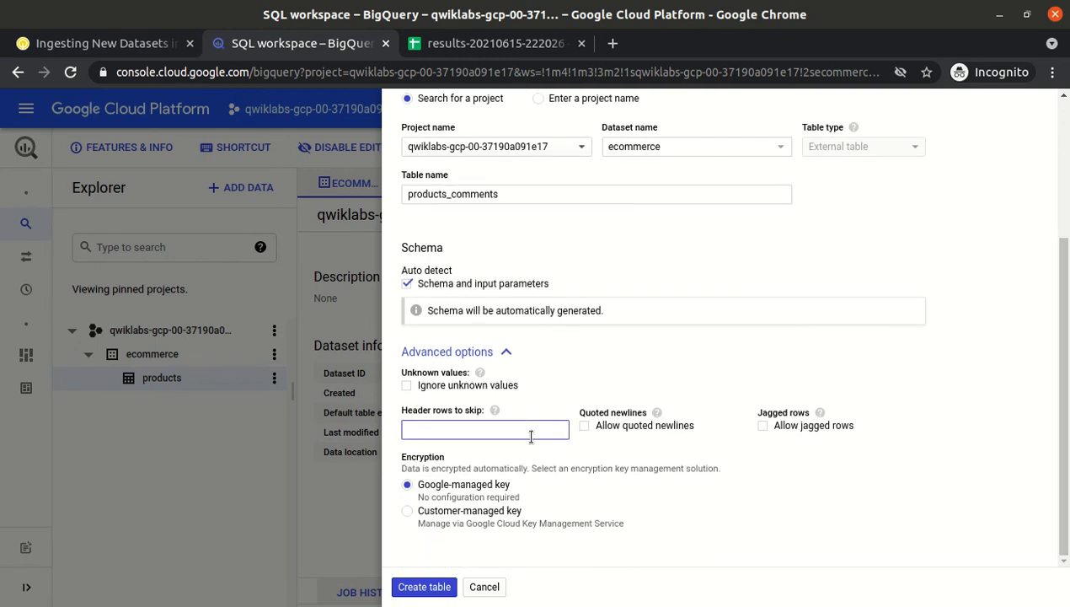
pyautogui.click(80, 44)
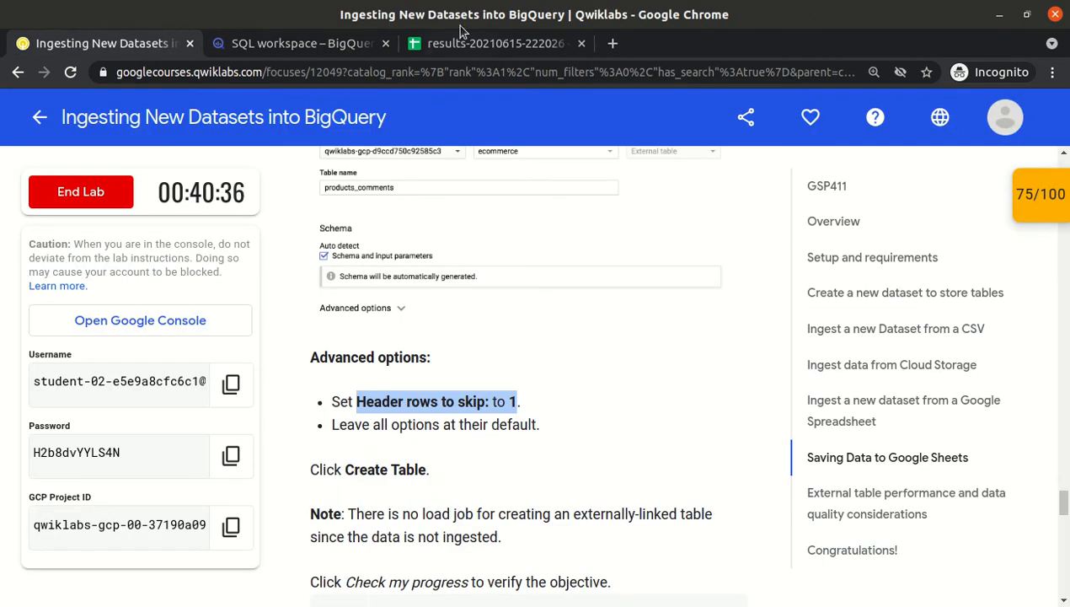
pyautogui.click(307, 48)
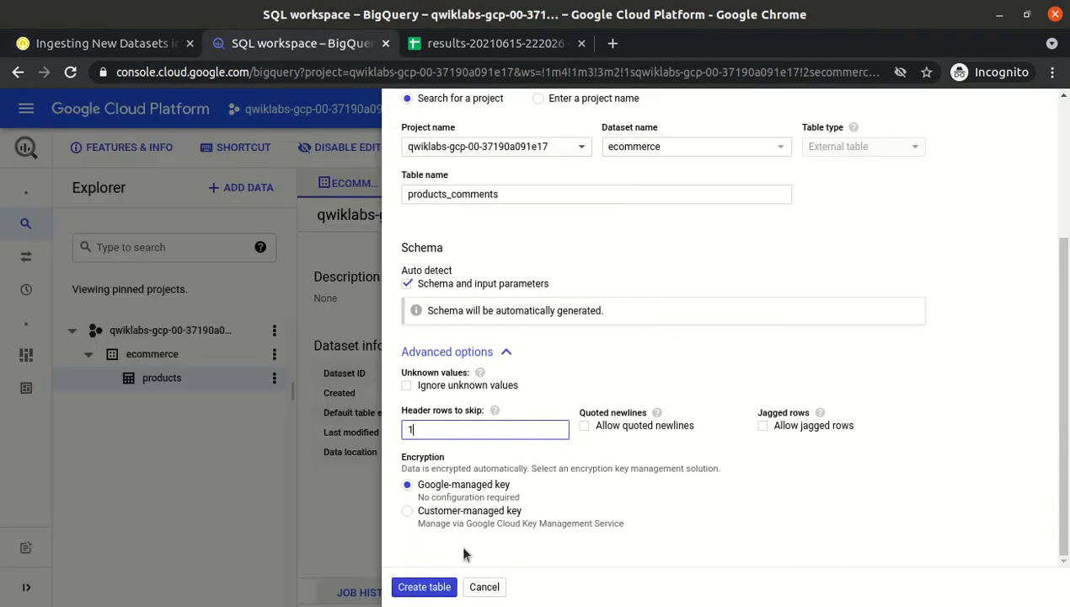
pyautogui.click(426, 587)
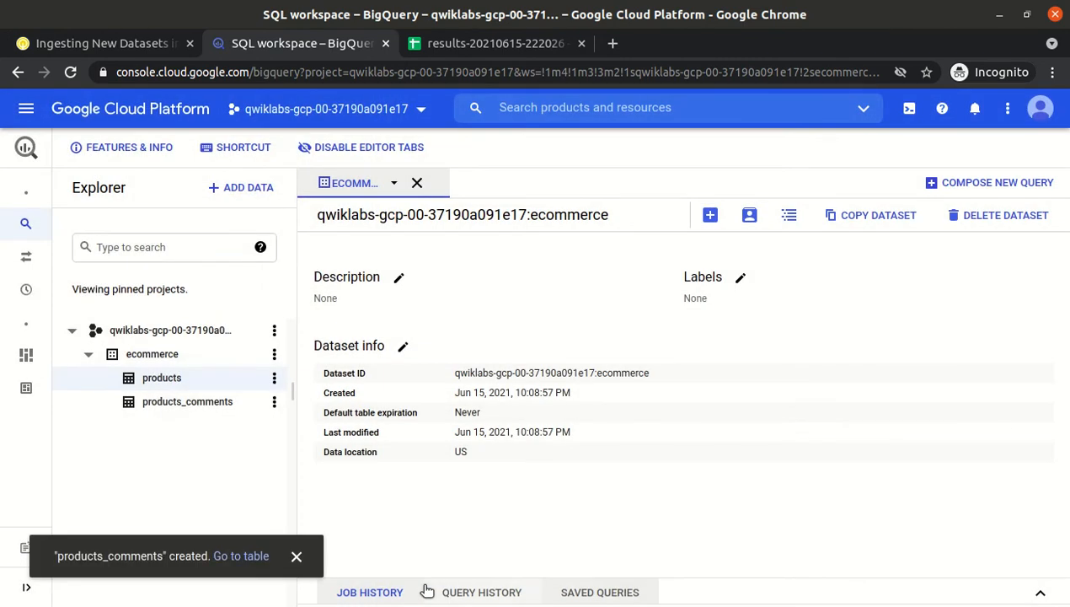
# - Open the new products_comments table and examine its schema and data preview
pyautogui.click(175, 401)
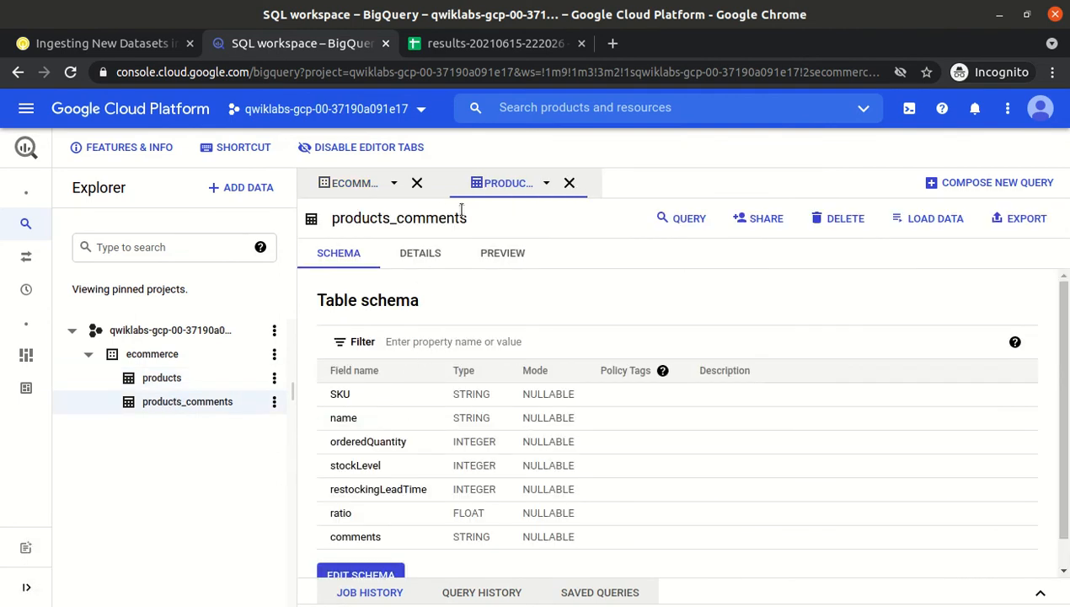
pyautogui.click(502, 251)
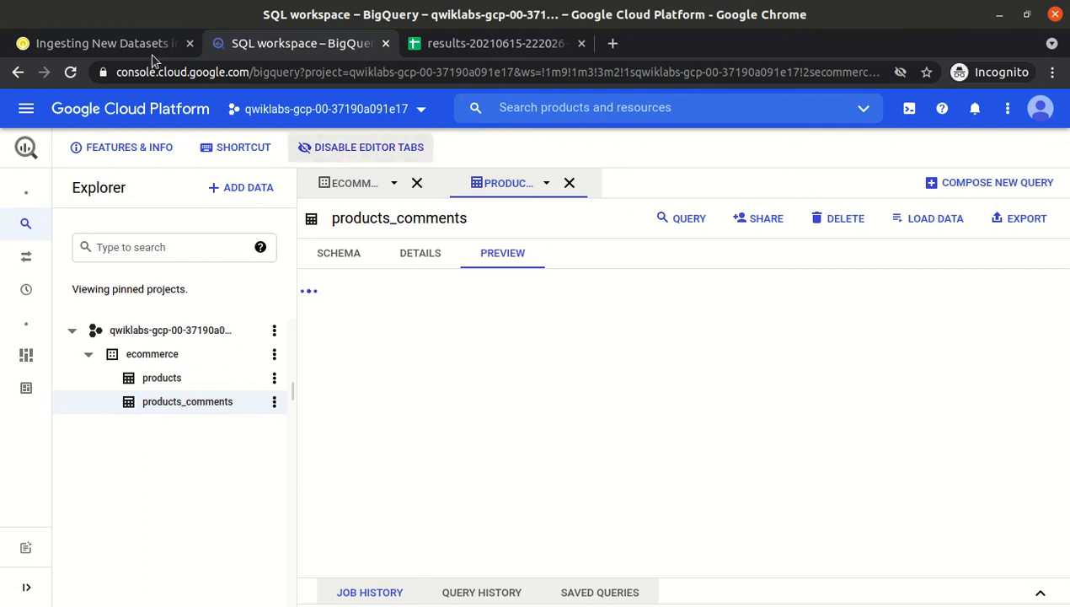
pyautogui.click(342, 253)
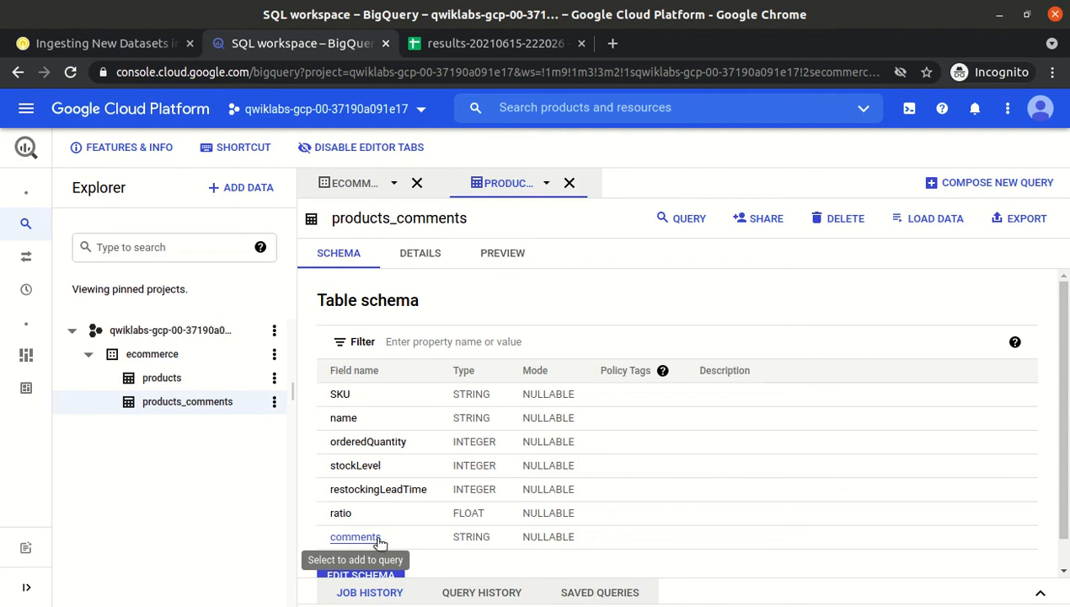
pyautogui.click(509, 253)
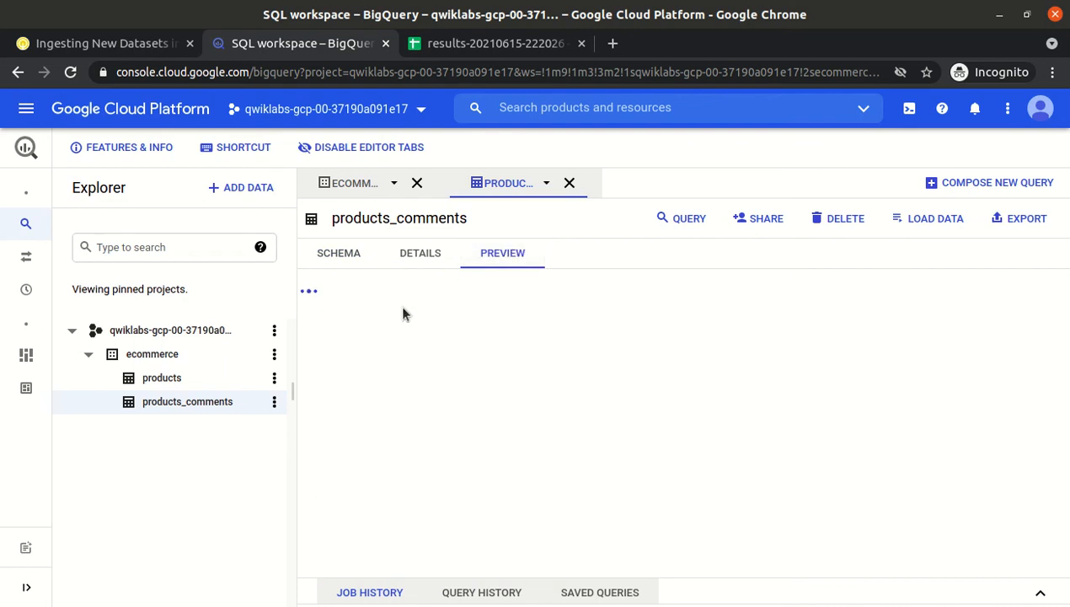
# - Return to the lab and check the progress of the objective "Ingest a new dataset from a Google Spreadsheet"
pyautogui.click(132, 47)
pyautogui.scroll(-1, 478, 336)
pyautogui.scroll(-4, 482, 344)
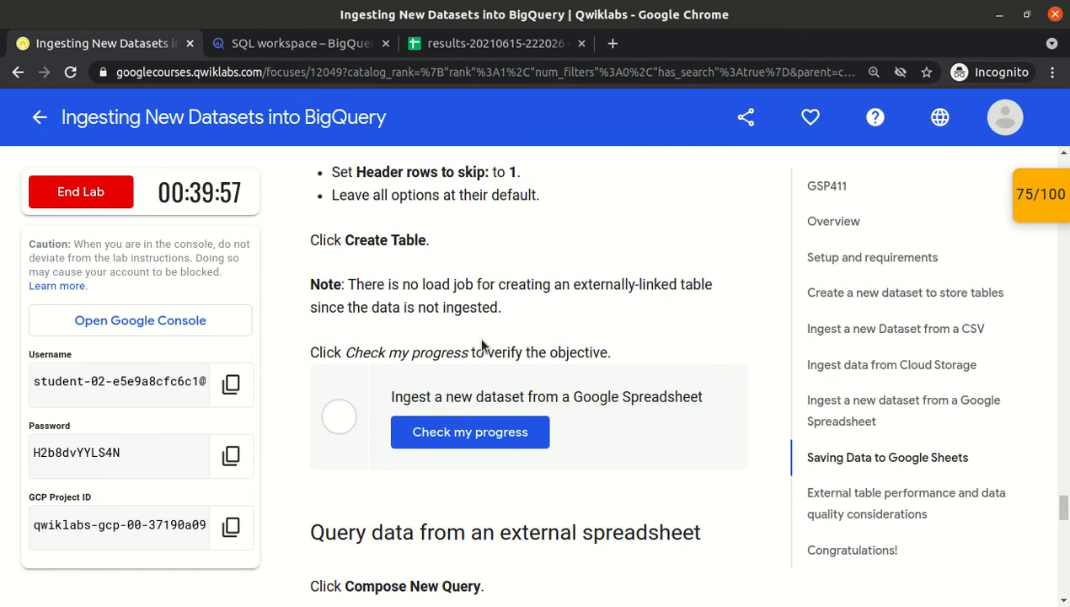
pyautogui.scroll(-1, 482, 346)
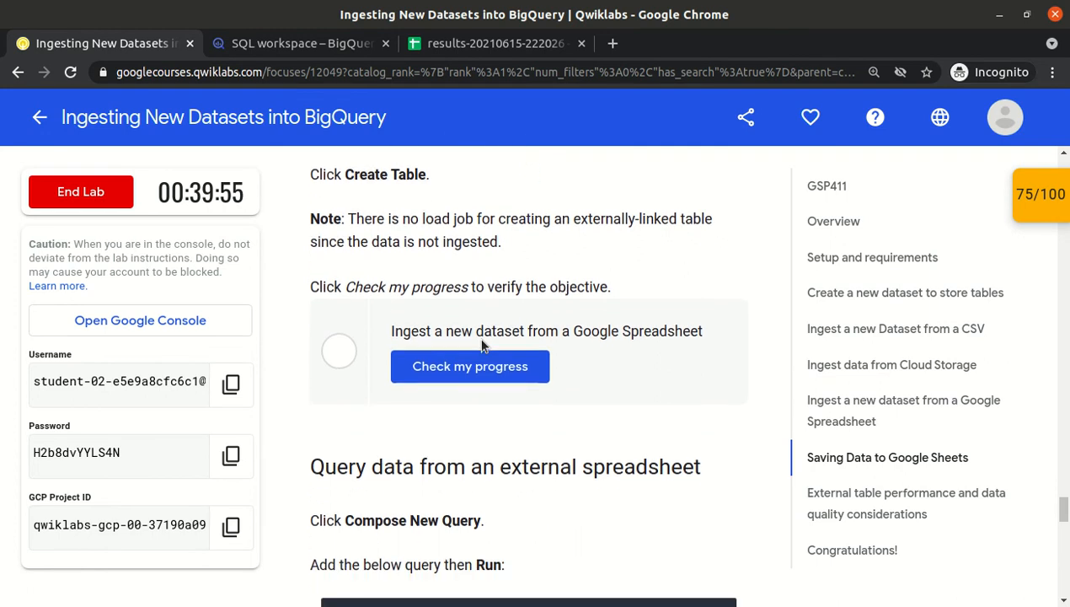
pyautogui.click(425, 369)
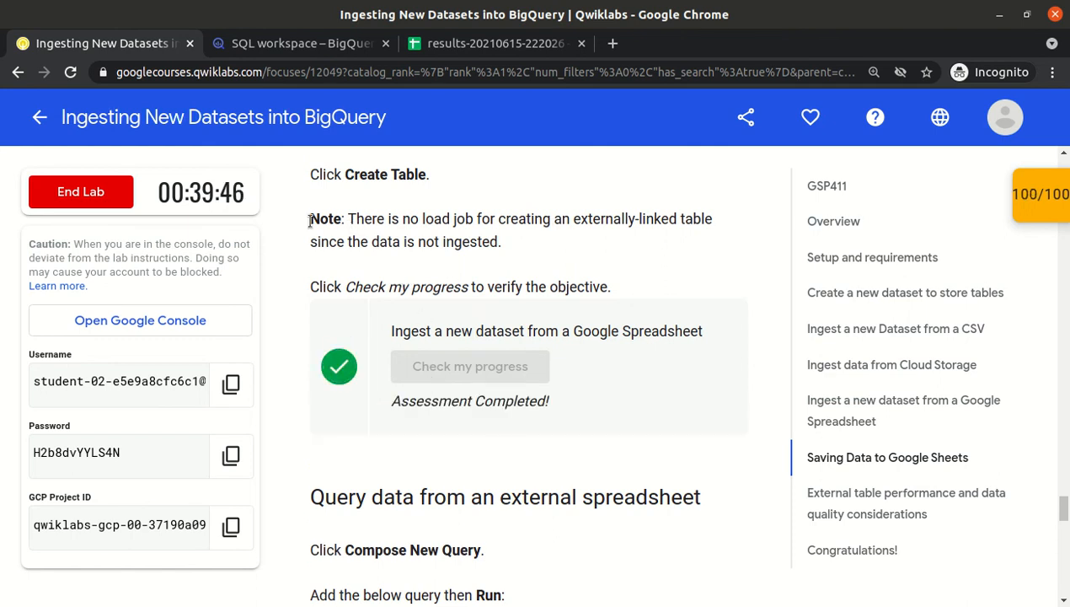
# - Highlight the lab note about load jobs for externally-linked tables and close the results spreadsheet
pyautogui.moveTo(310, 220); pyautogui.dragTo(503, 242)
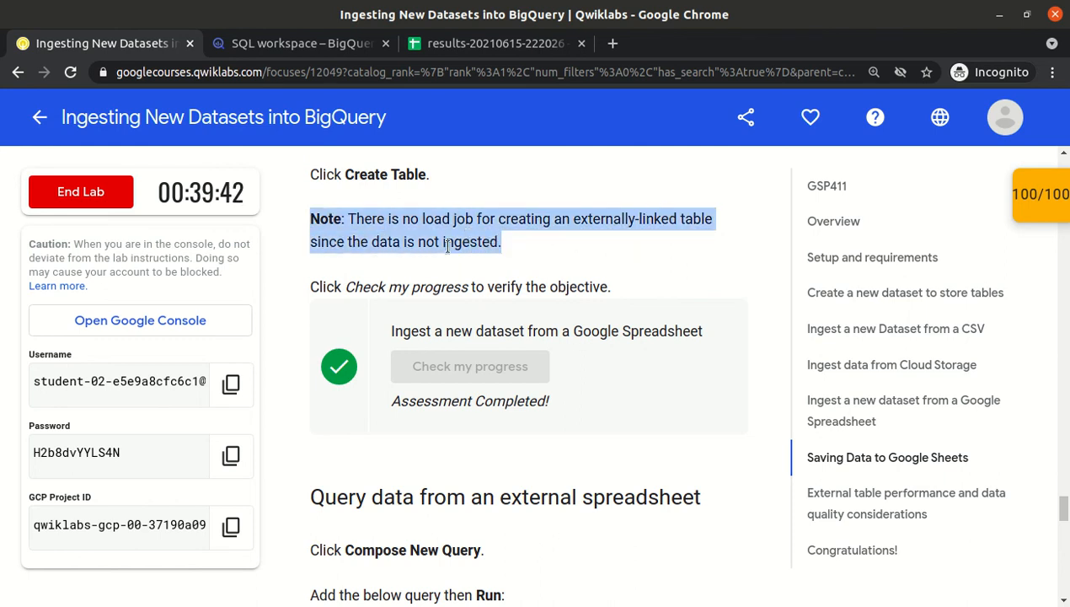
pyautogui.click(301, 43)
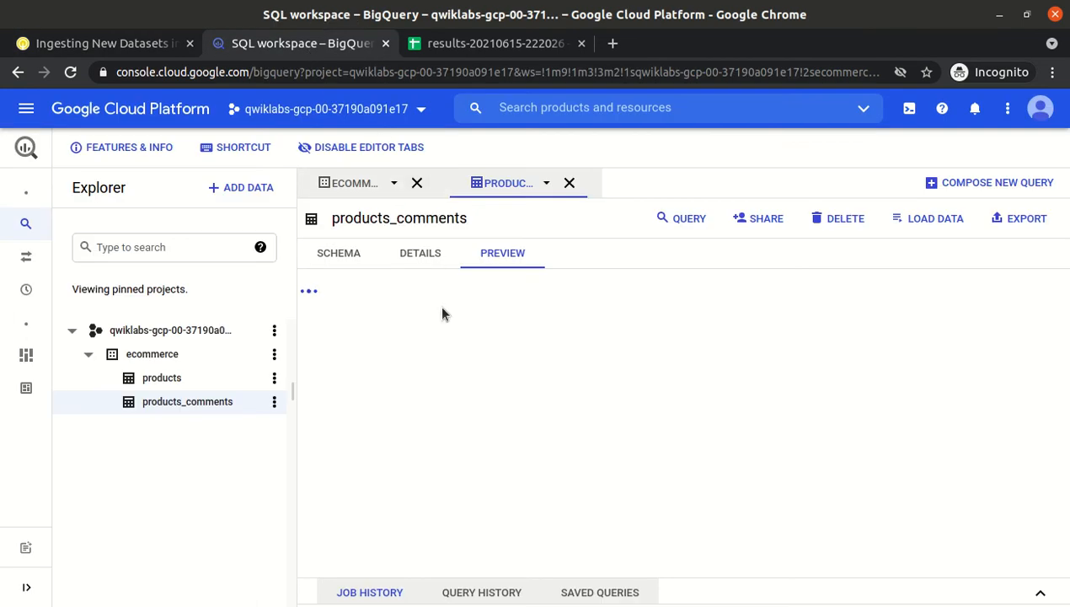
pyautogui.click(485, 45)
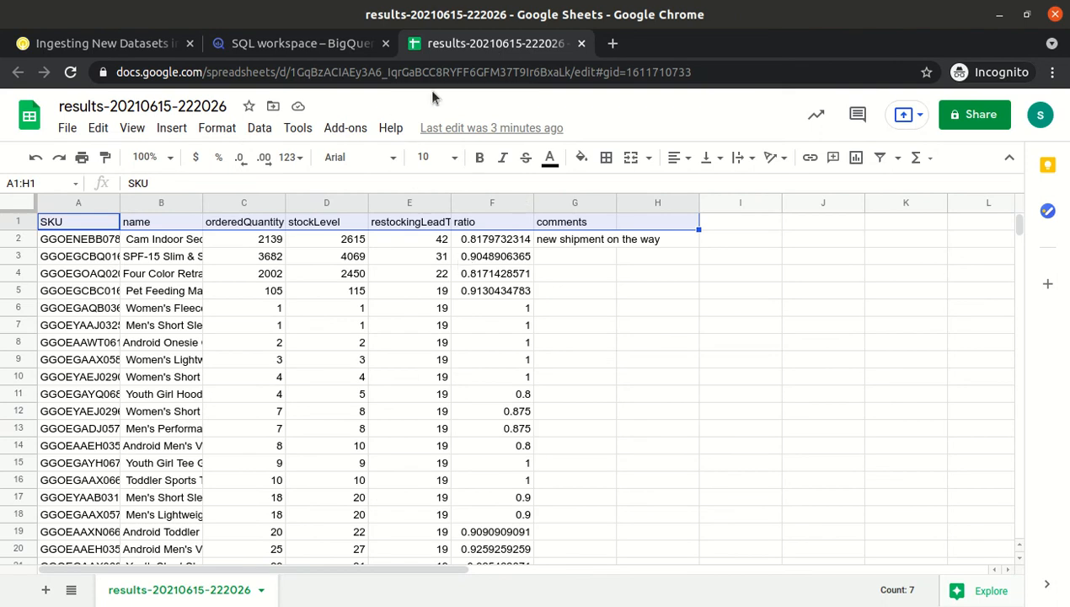
pyautogui.click(581, 44)
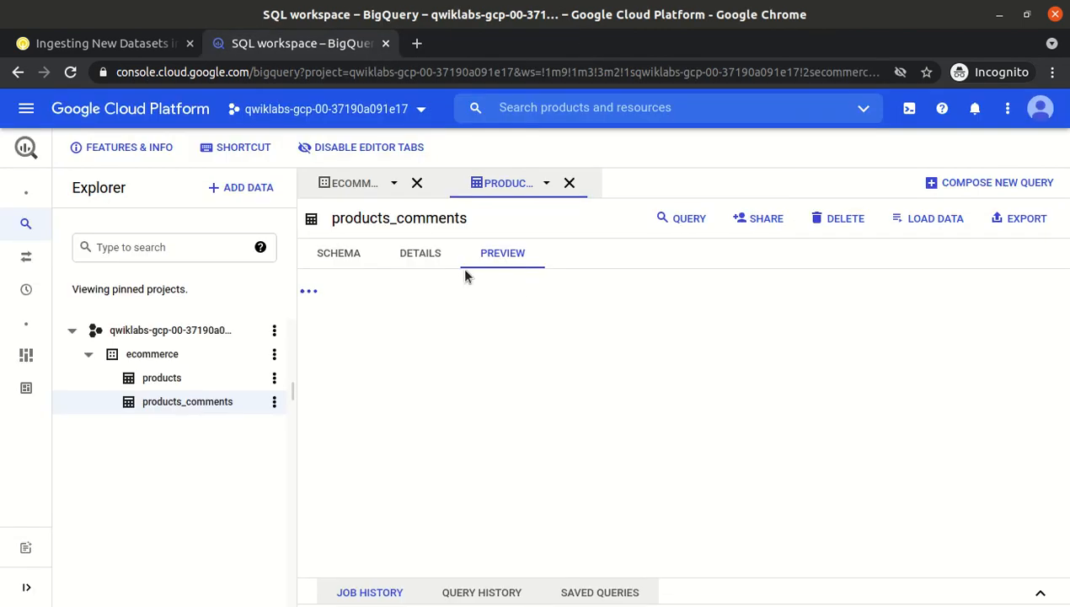
# - Look through the products_comments details and schema, and inspect the refreshed job history for a load job before collapsing it
pyautogui.click(427, 253)
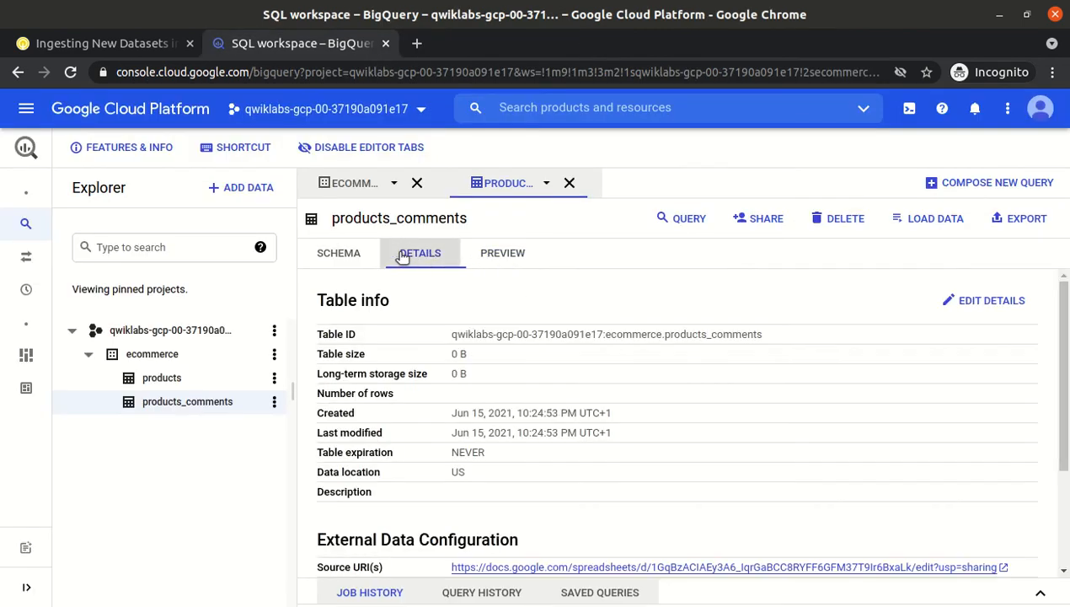
pyautogui.click(340, 254)
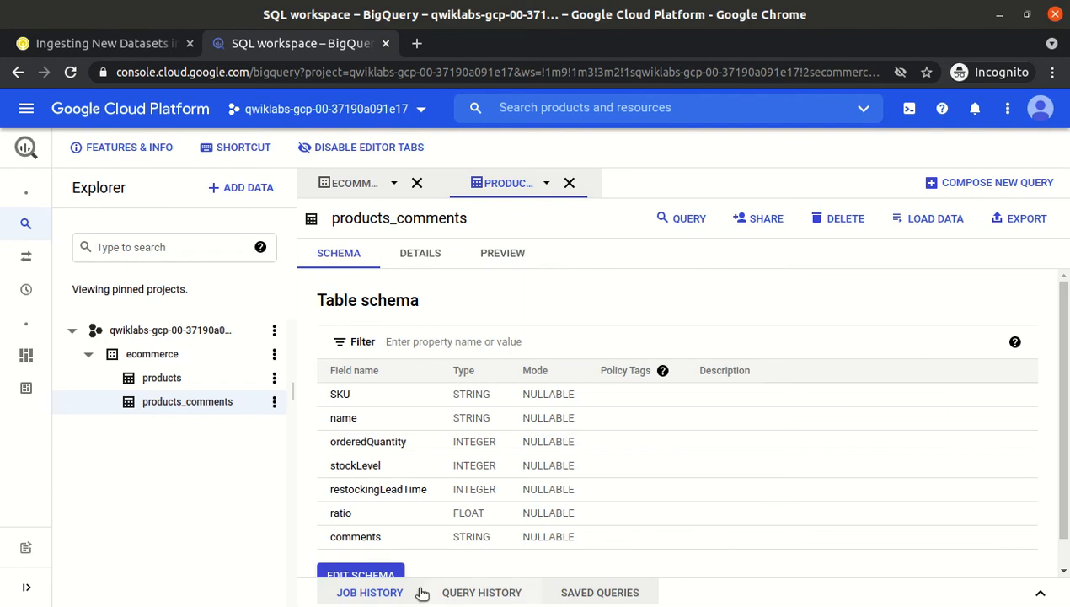
pyautogui.click(371, 592)
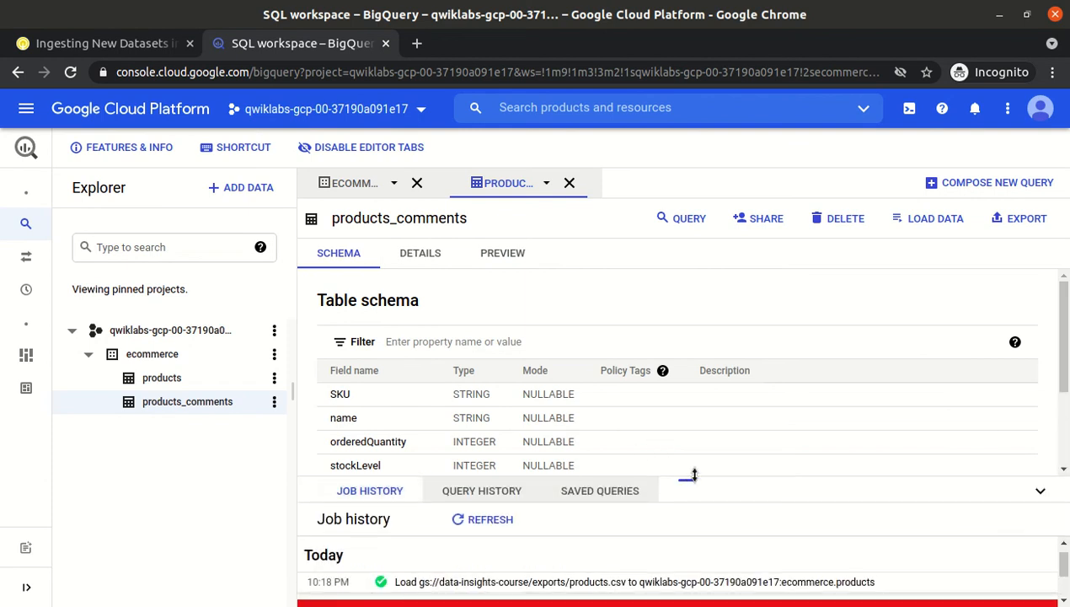
pyautogui.moveTo(686, 481); pyautogui.dragTo(687, 267)
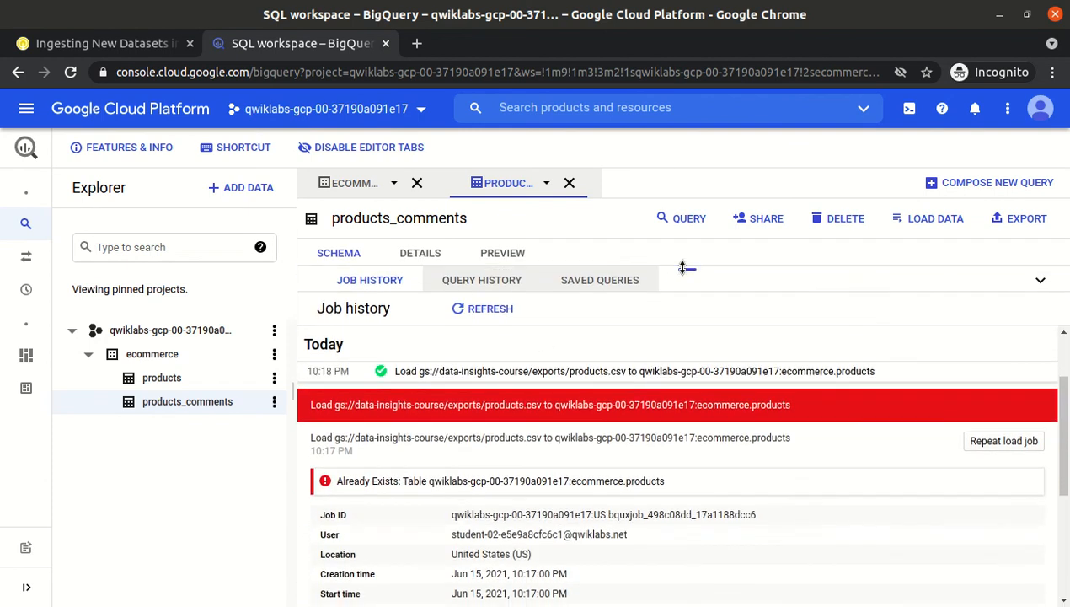
pyautogui.click(455, 309)
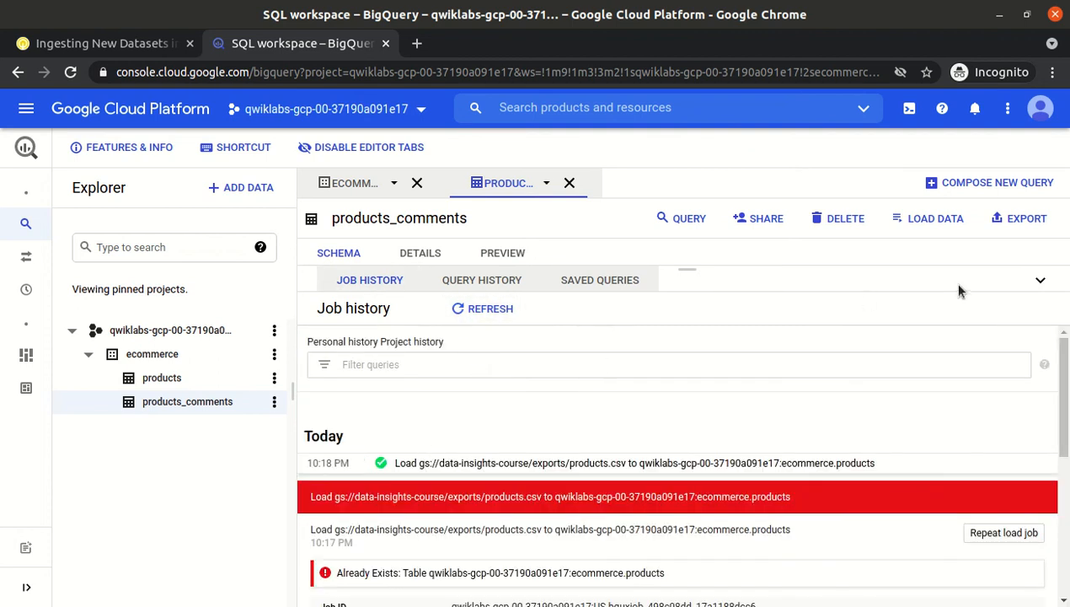
pyautogui.click(1042, 282)
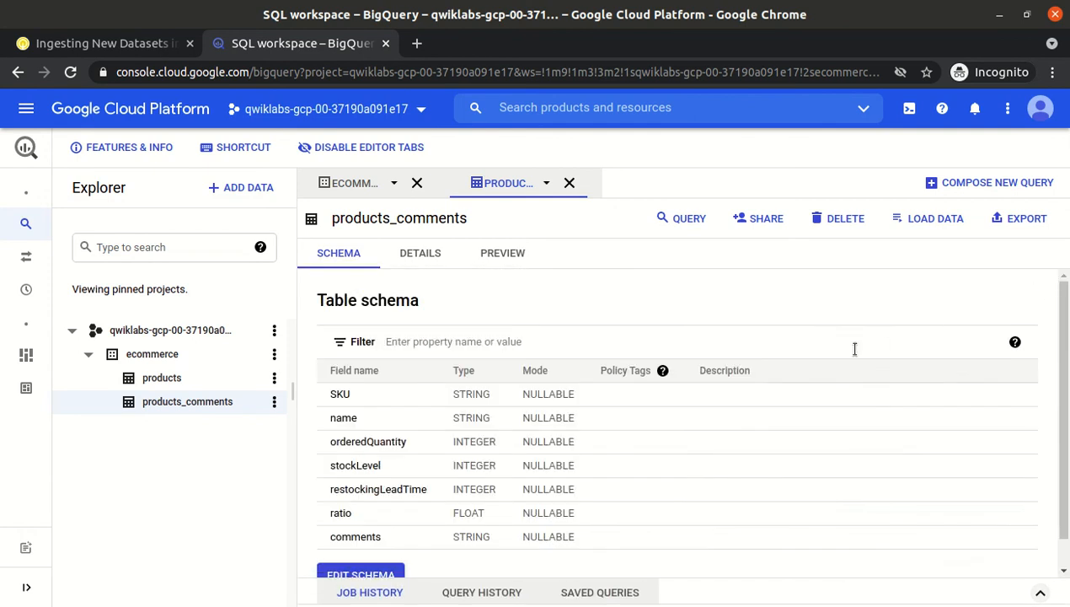
# - Examine the external data configuration in the products_comments details and try the table preview again
pyautogui.click(417, 253)
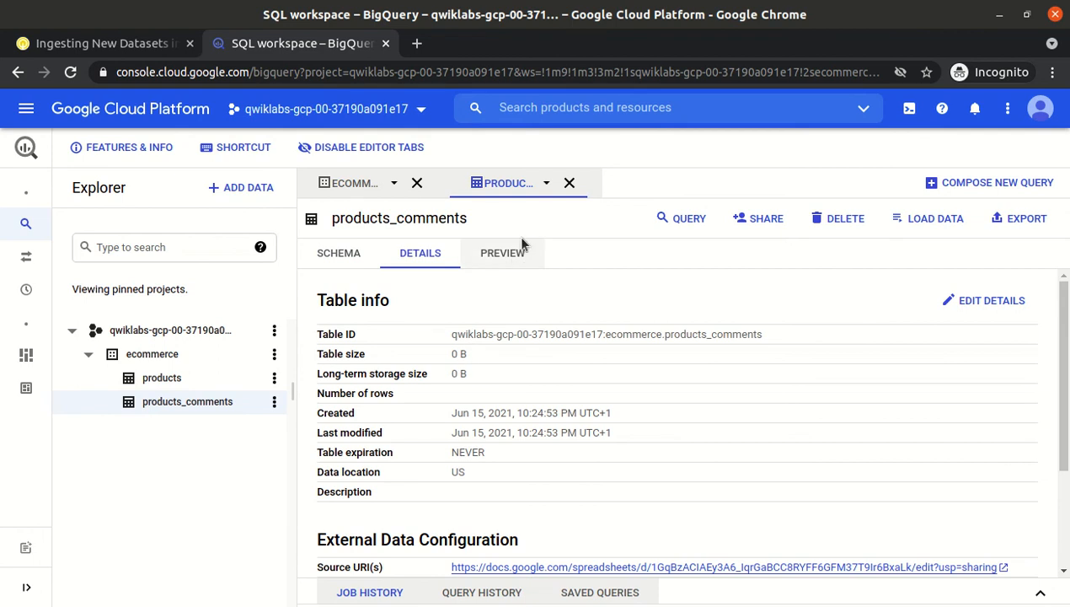
pyautogui.click(498, 261)
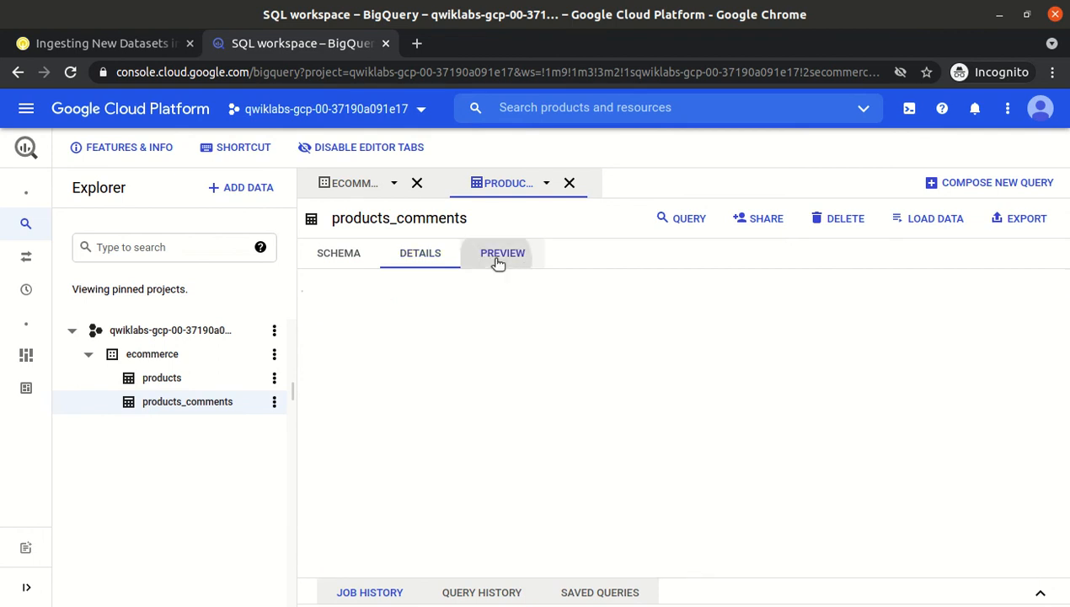
pyautogui.click(406, 251)
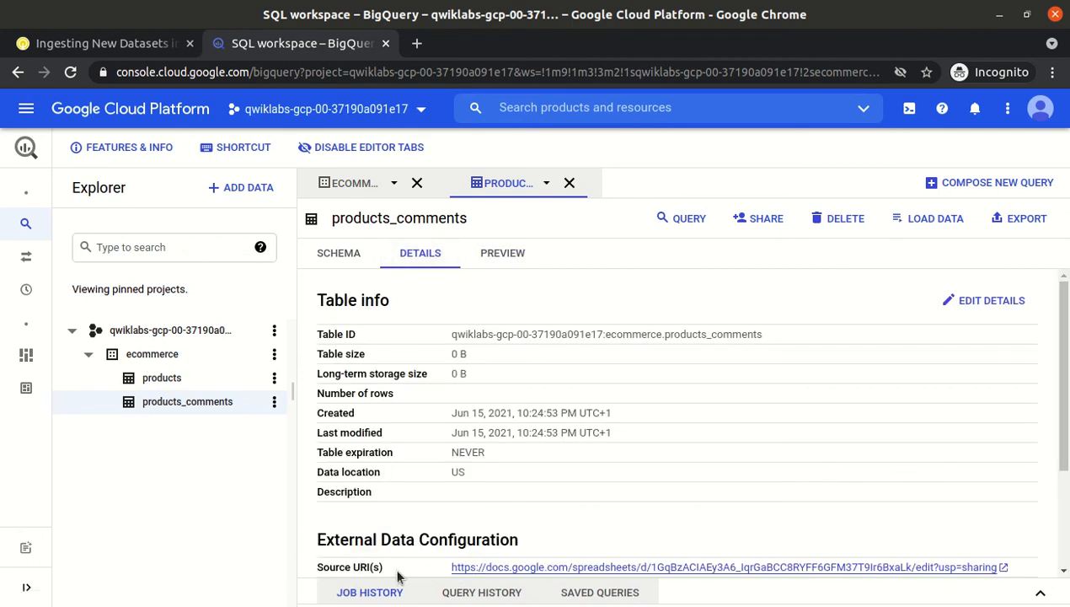
pyautogui.moveTo(1054, 432); pyautogui.dragTo(1054, 529)
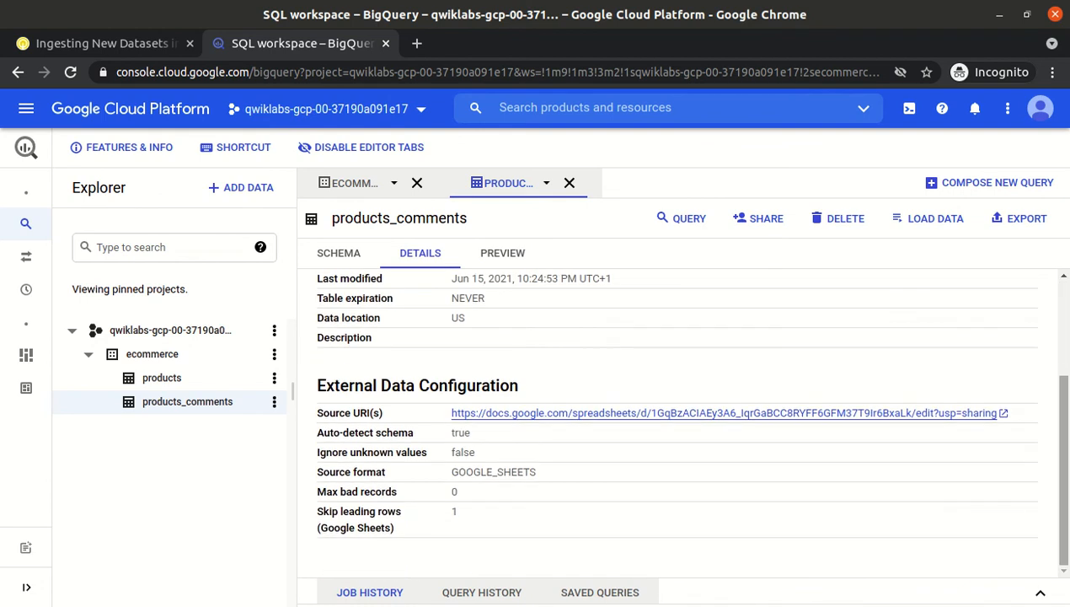
pyautogui.click(493, 253)
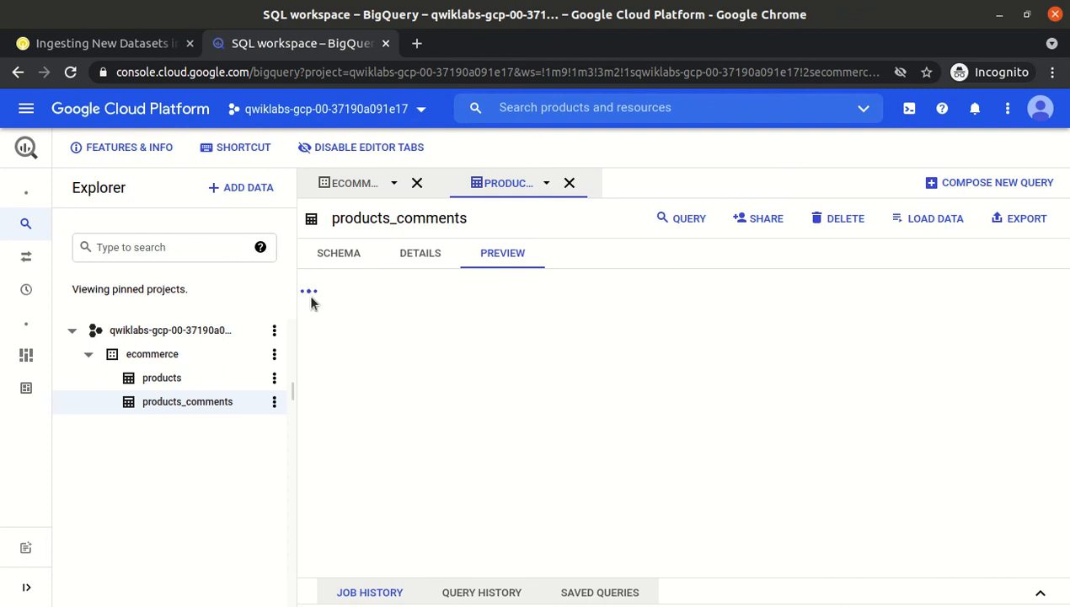
# - Copy the query from the lab's "Query data from an external spreadsheet" section
pyautogui.click(107, 49)
pyautogui.scroll(-5, 440, 314)
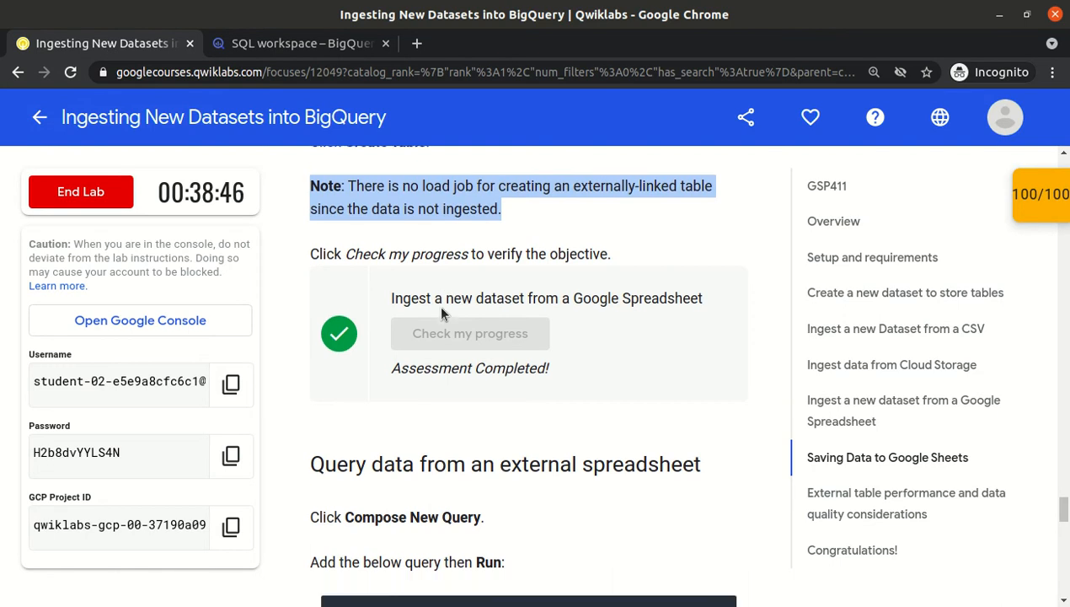
pyautogui.scroll(-1, 441, 307)
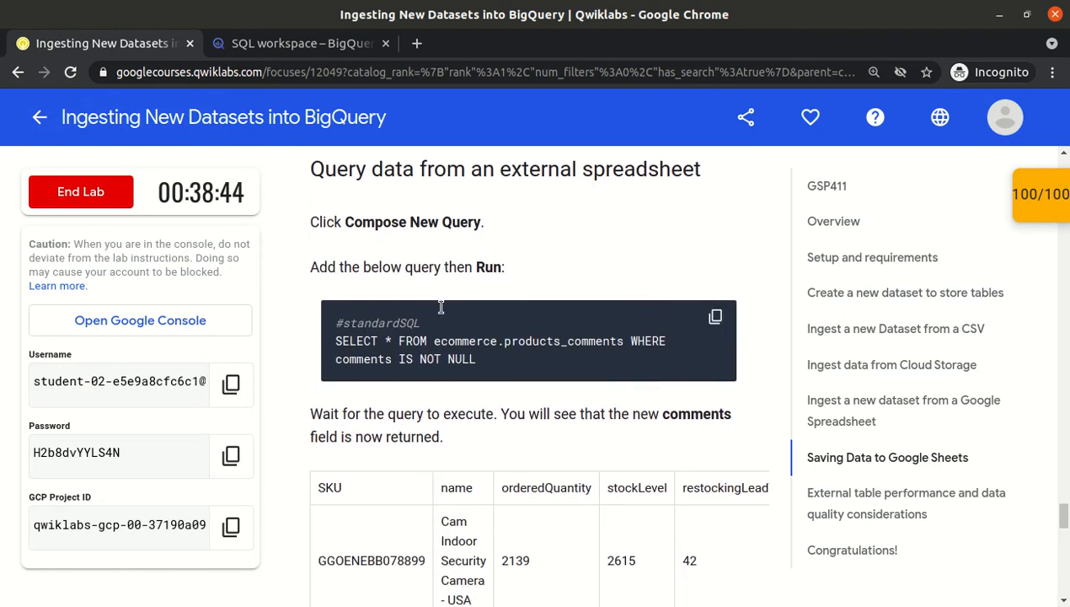
pyautogui.click(715, 318)
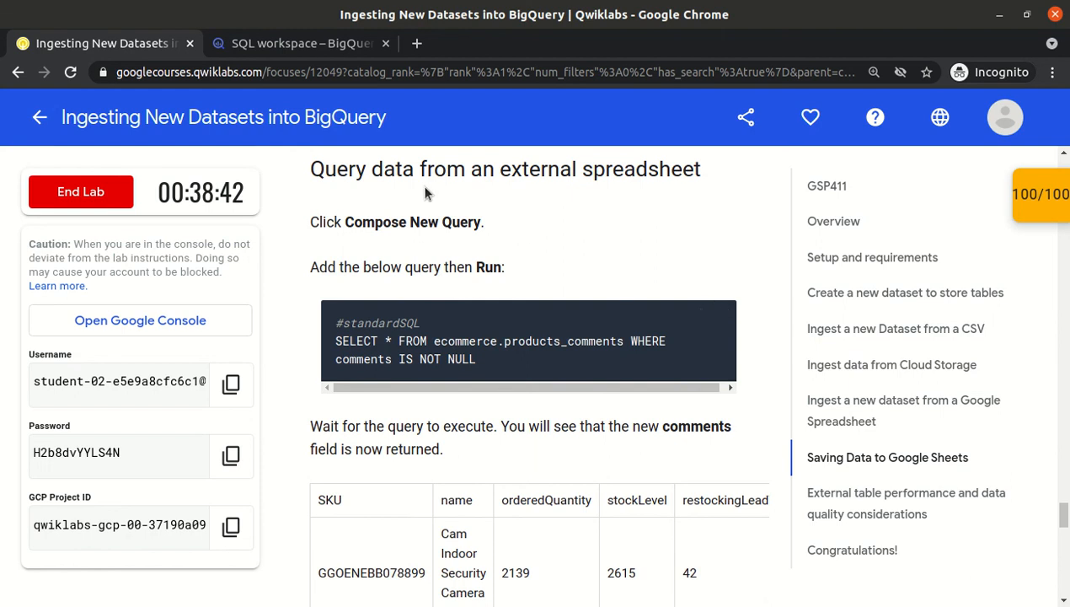
# - Close the ecommerce dataset view and run "SELECT * FROM ecommerce.products_comments WHERE comments IS NOT NULL" as a new standard SQL query
pyautogui.click(301, 52)
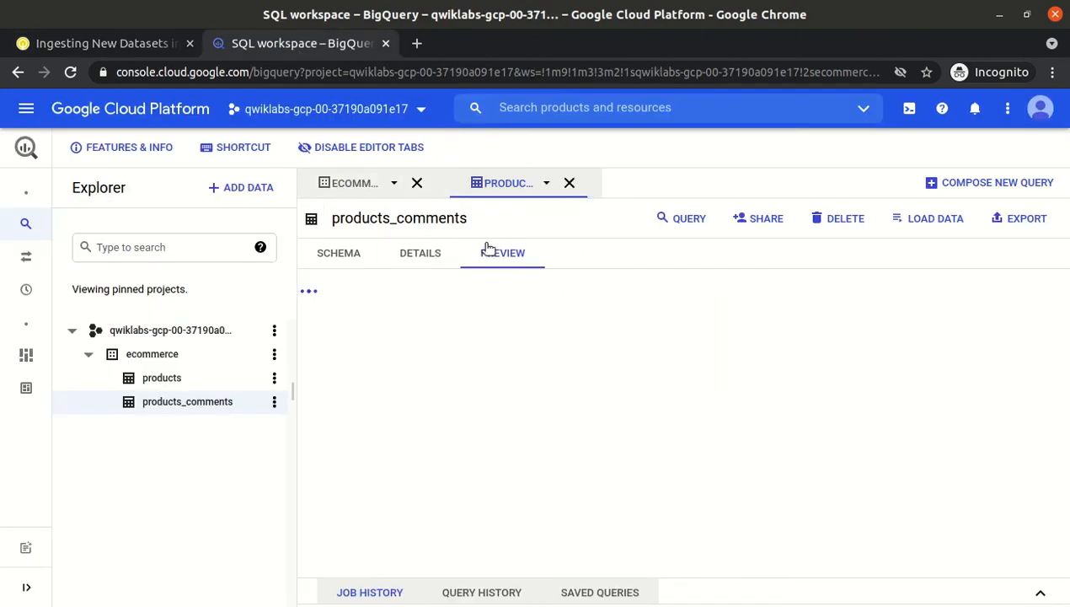
pyautogui.click(341, 179)
pyautogui.click(416, 183)
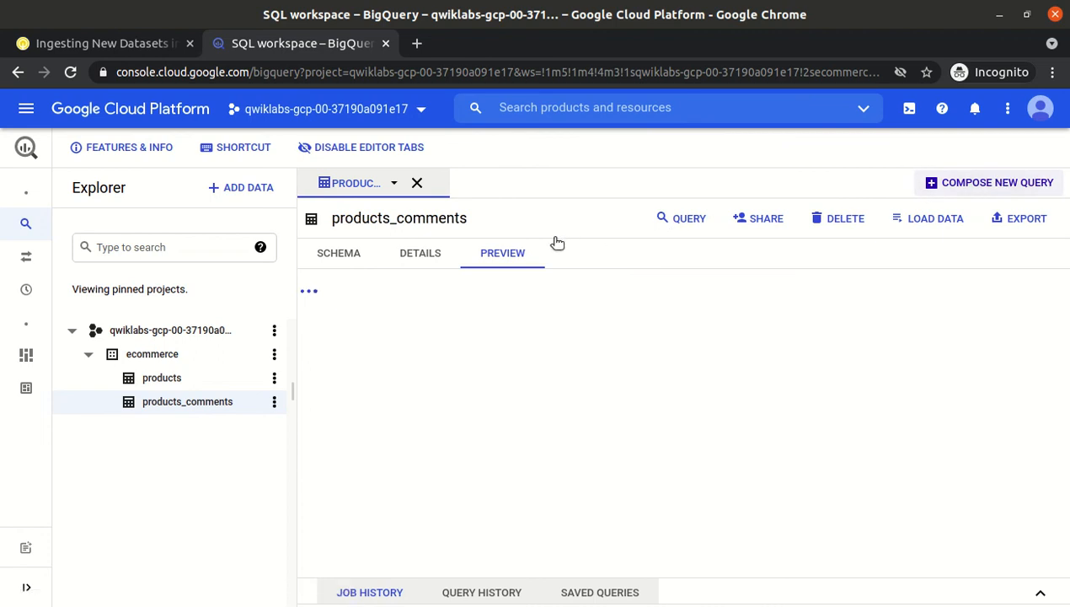
pyautogui.hotkey('ctrl', 'v')
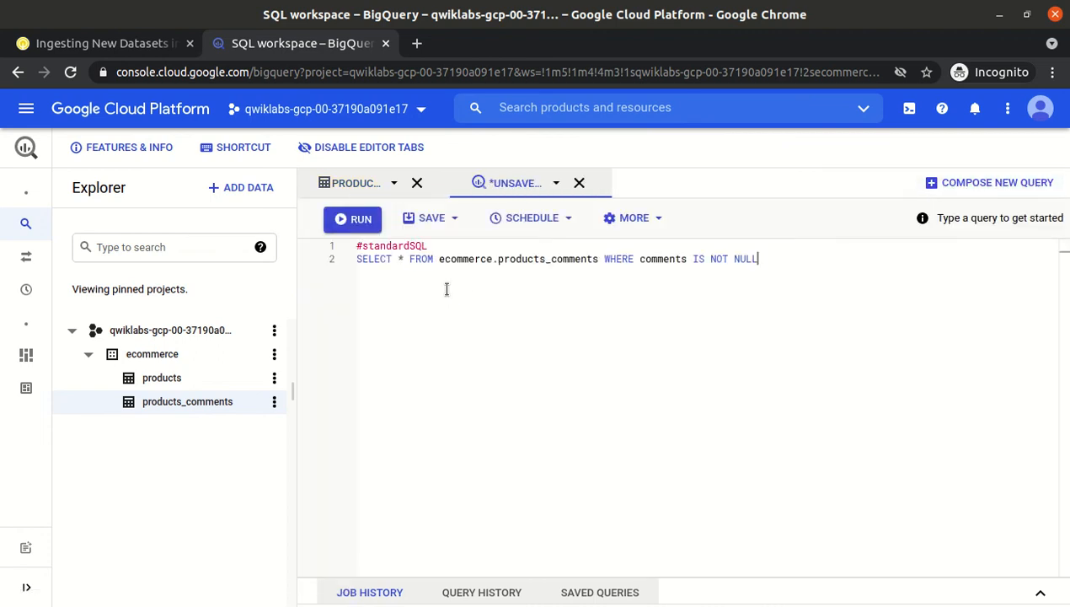
pyautogui.click(352, 220)
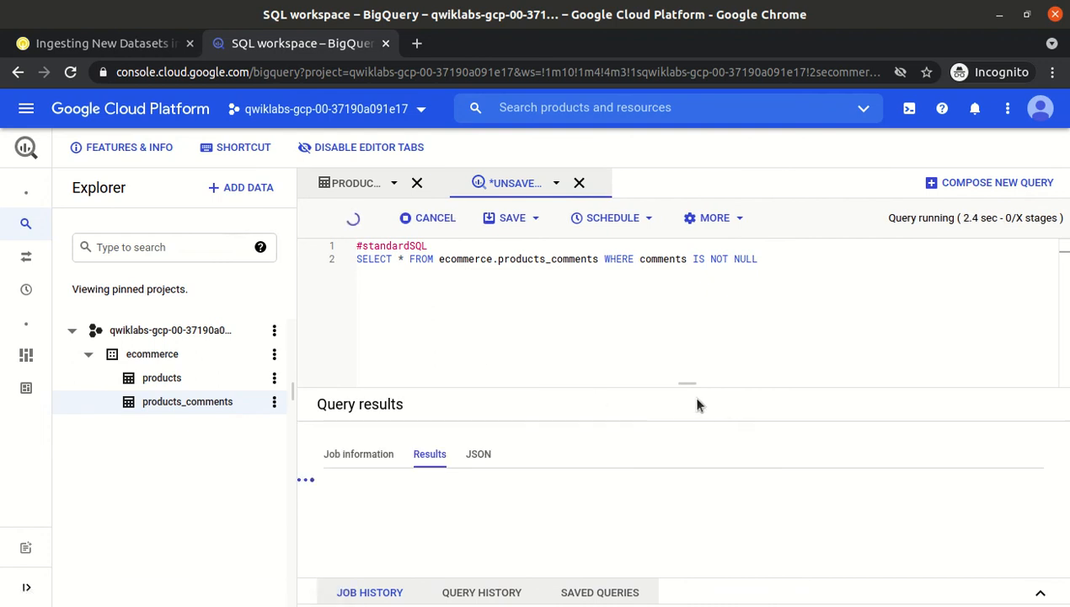
# - Enlarge the query results area to read the returned row, and check the products_comments table preview again
pyautogui.moveTo(687, 381); pyautogui.dragTo(686, 306)
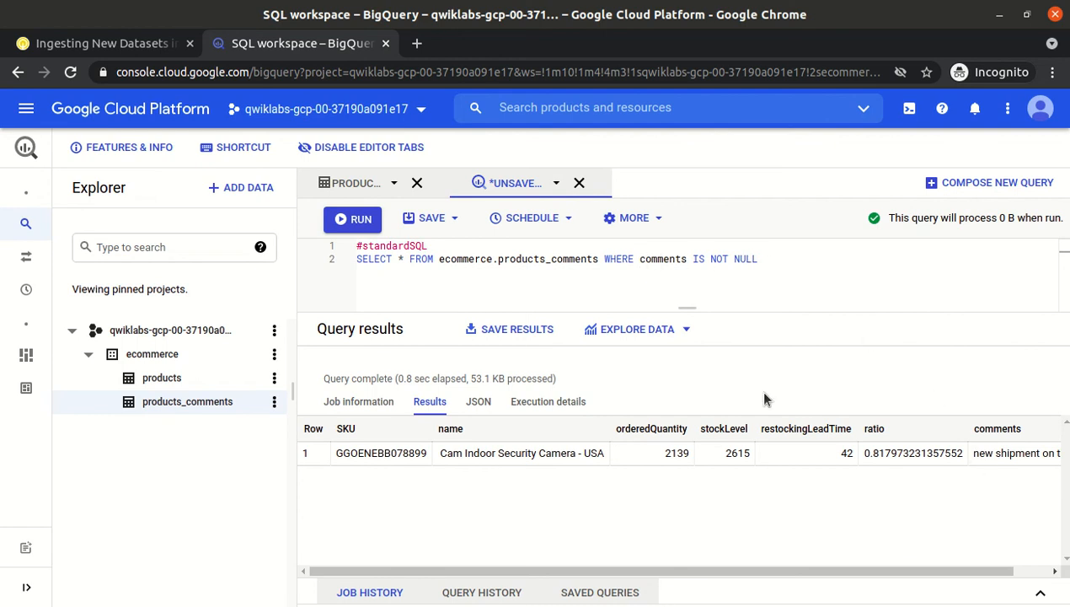
pyautogui.click(354, 183)
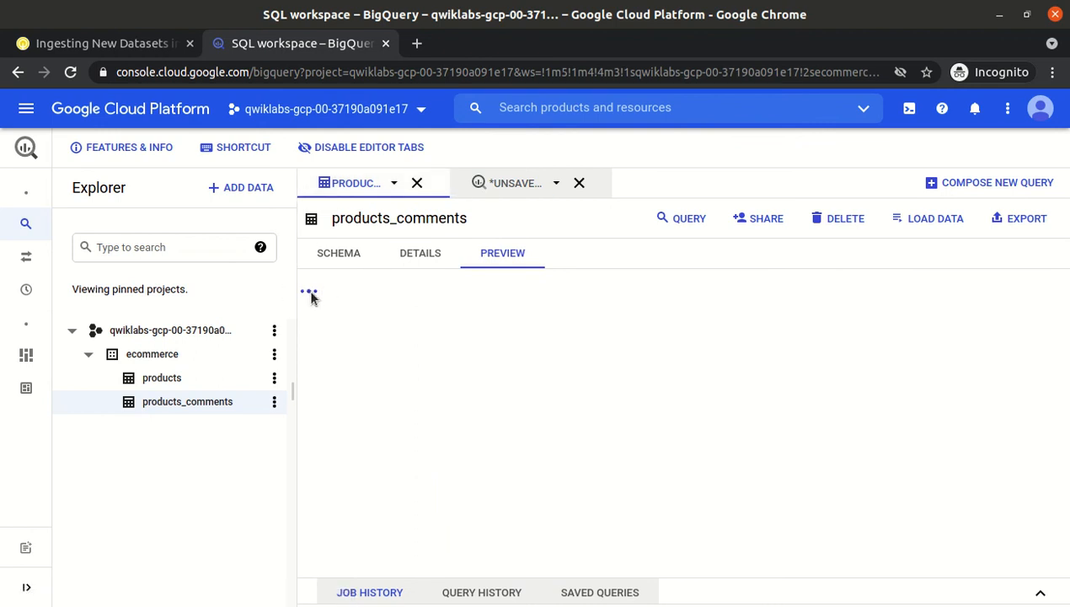
pyautogui.click(516, 183)
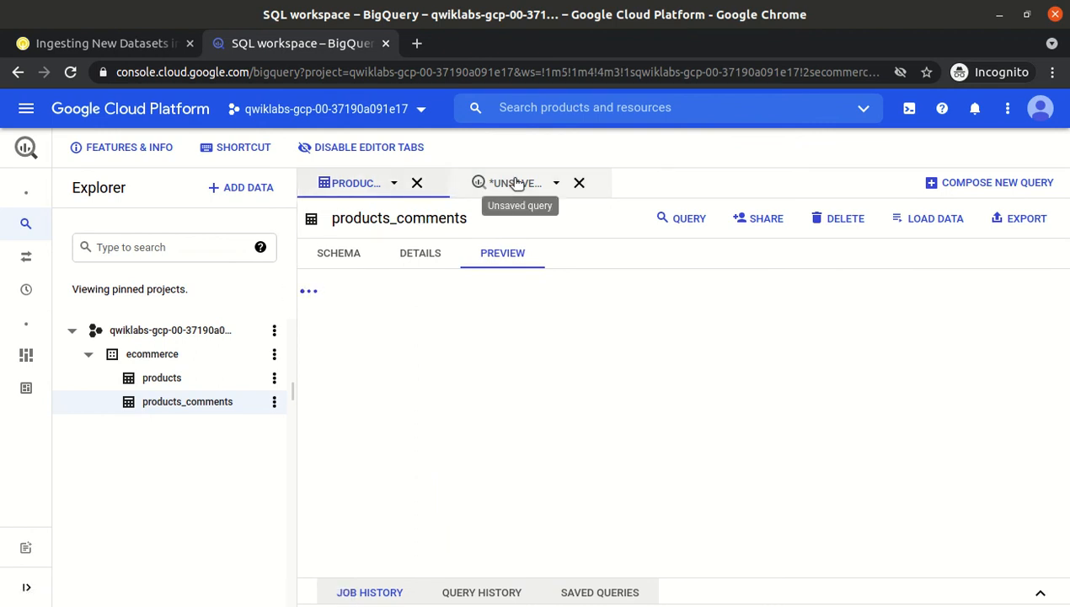
pyautogui.click(354, 183)
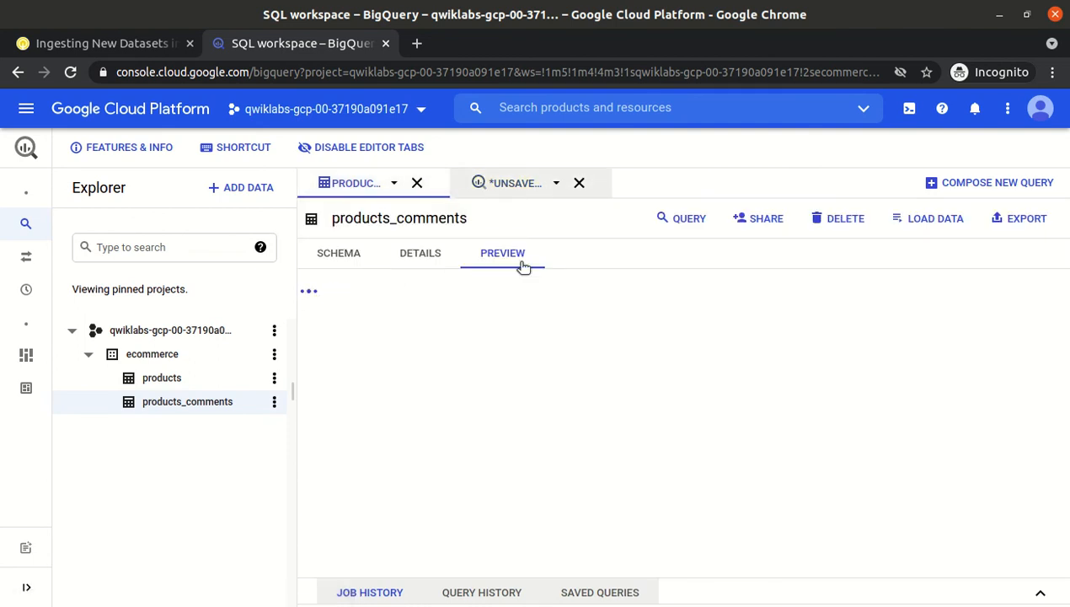
# - Read the remaining external spreadsheet instructions in the lab, through to the question about previewing the products_comments table
pyautogui.click(148, 42)
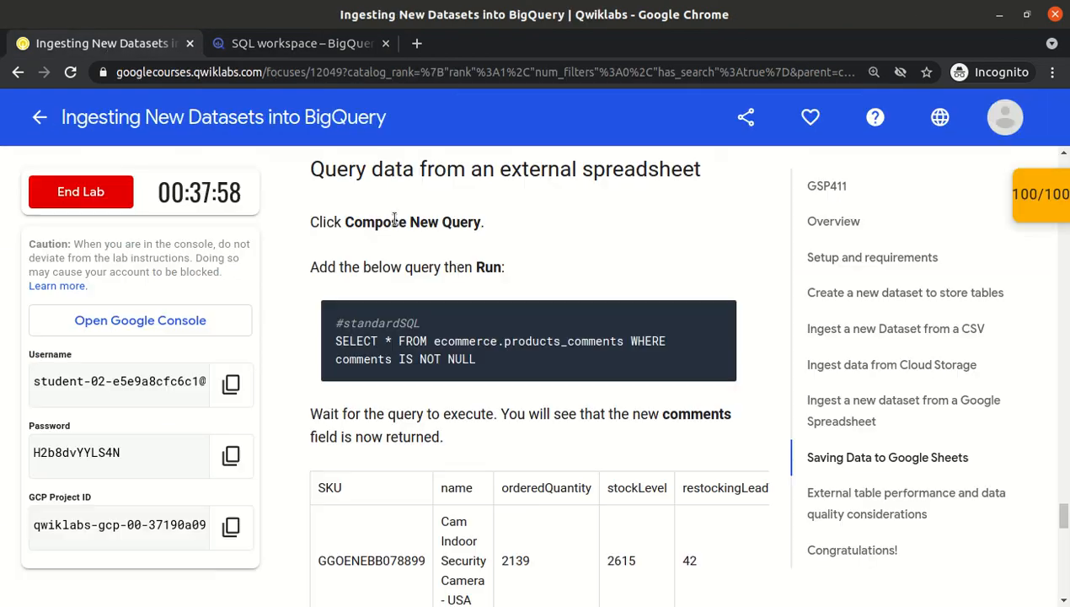
pyautogui.scroll(-4, 457, 271)
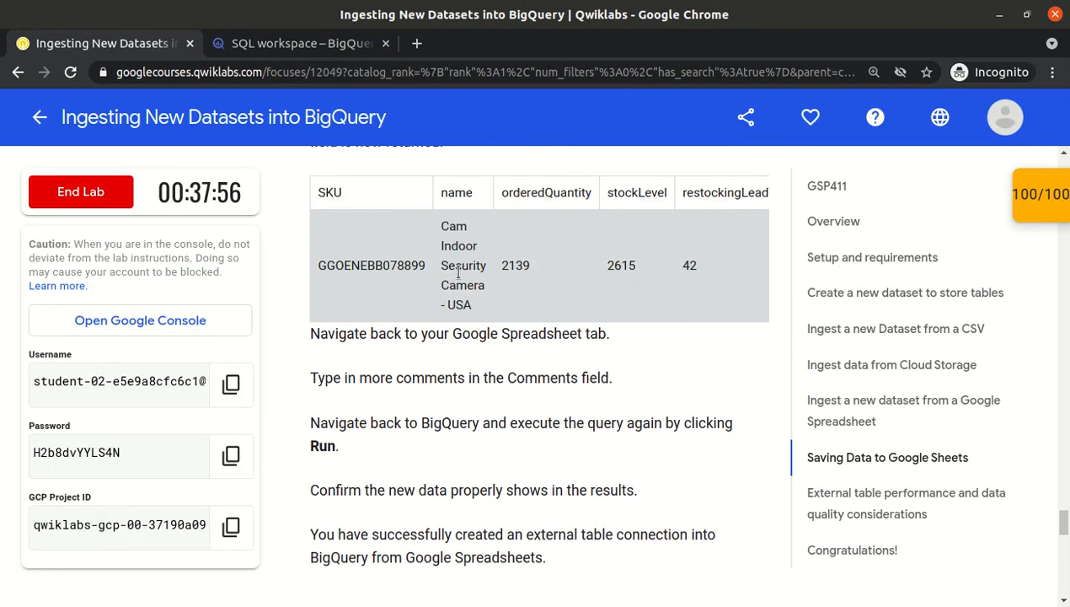
pyautogui.scroll(-2, 459, 278)
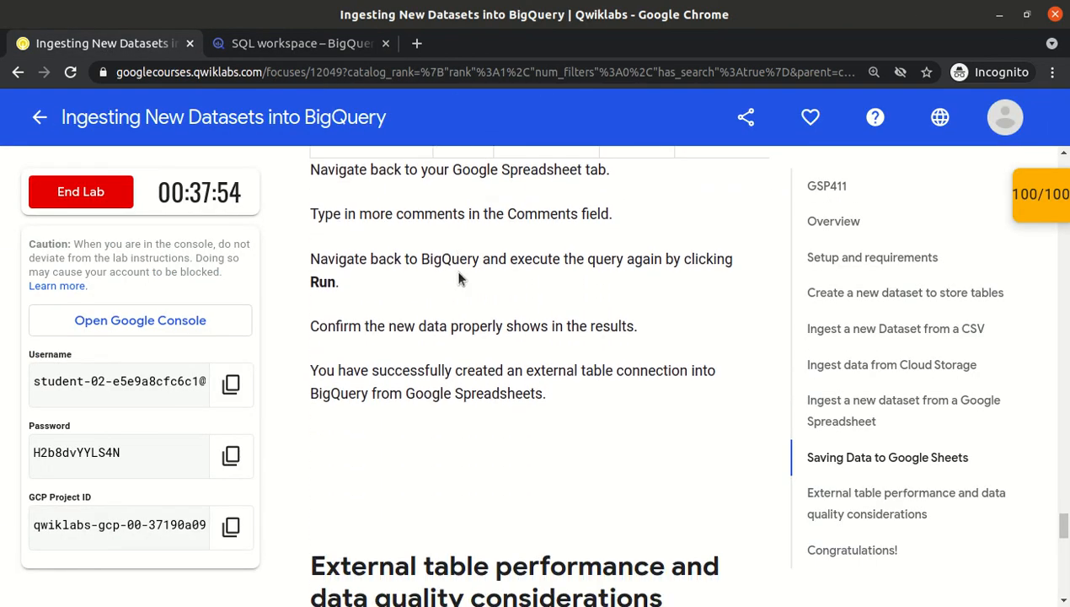
pyautogui.scroll(-3, 459, 278)
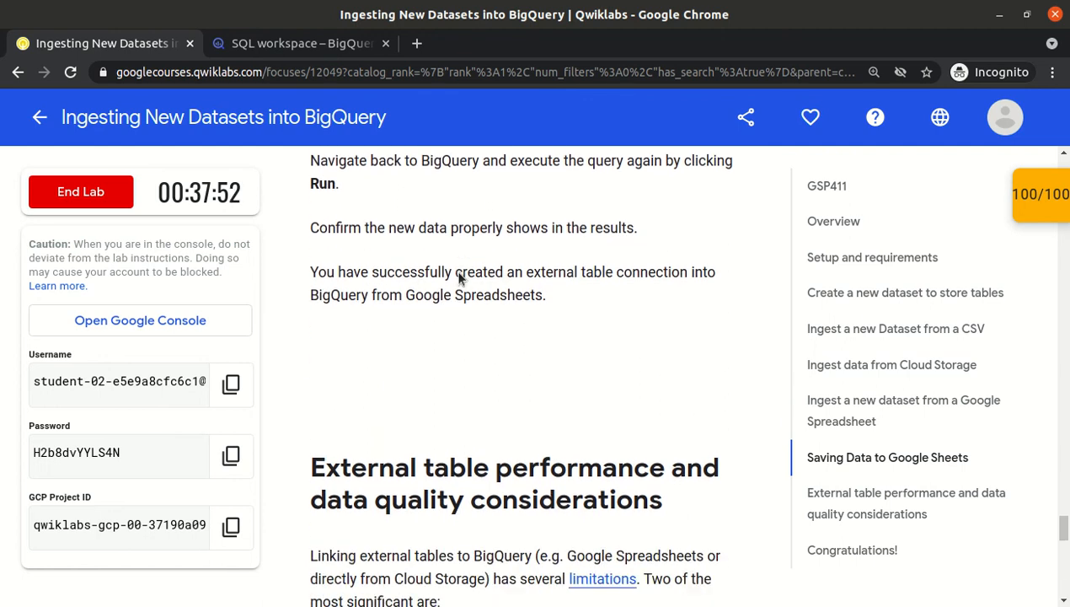
pyautogui.scroll(-1, 457, 272)
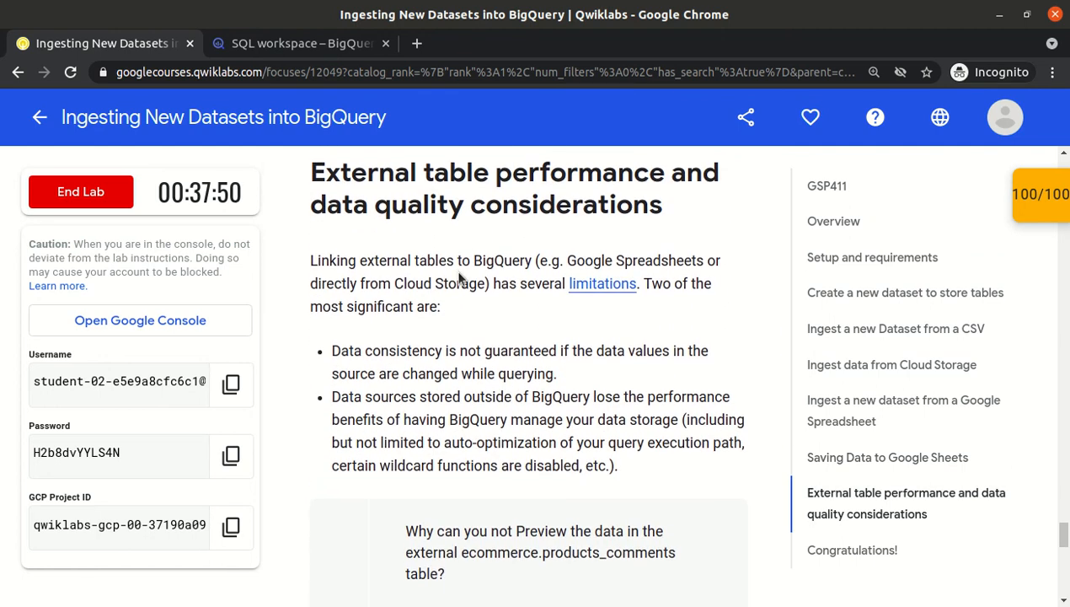
pyautogui.scroll(-3, 416, 215)
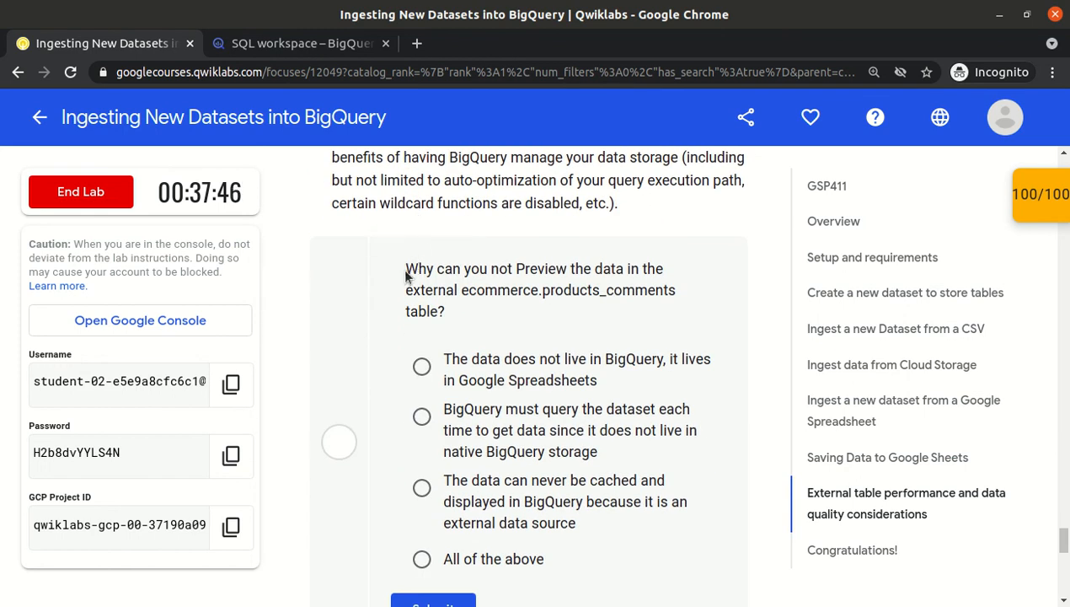
pyautogui.moveTo(405, 270); pyautogui.dragTo(471, 315)
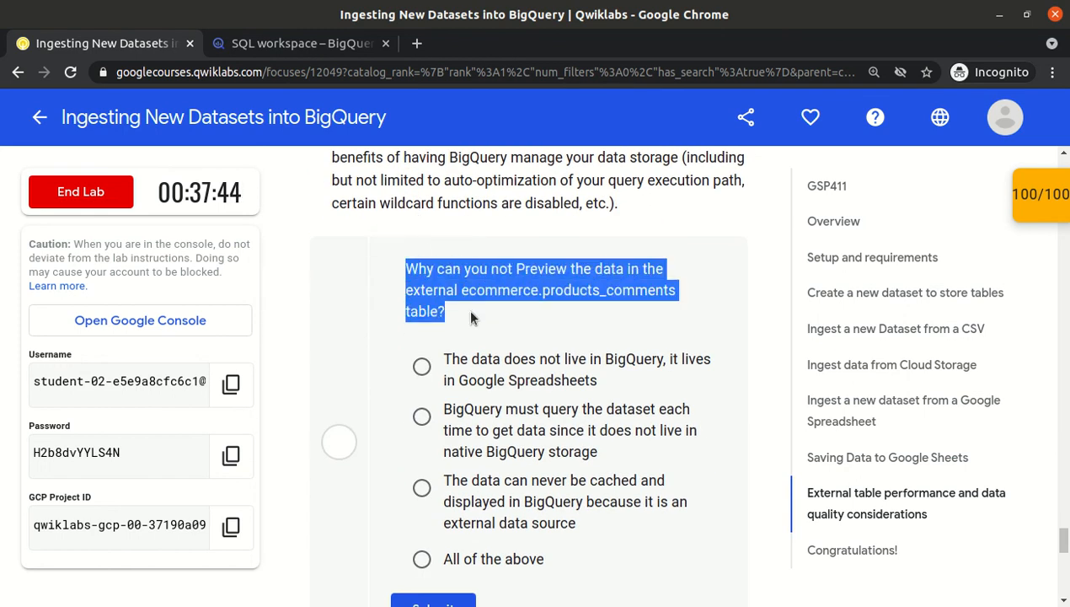
pyautogui.click(472, 319)
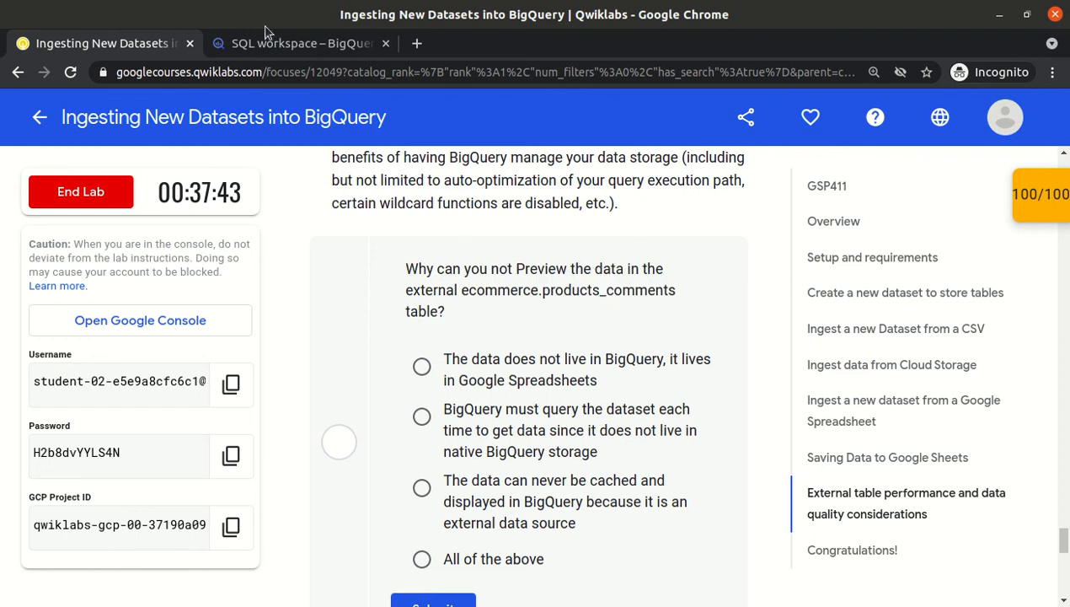
# - Compare the products_comments preview in BigQuery with the lab question and reread the external table limitations above its answer options
pyautogui.click(301, 43)
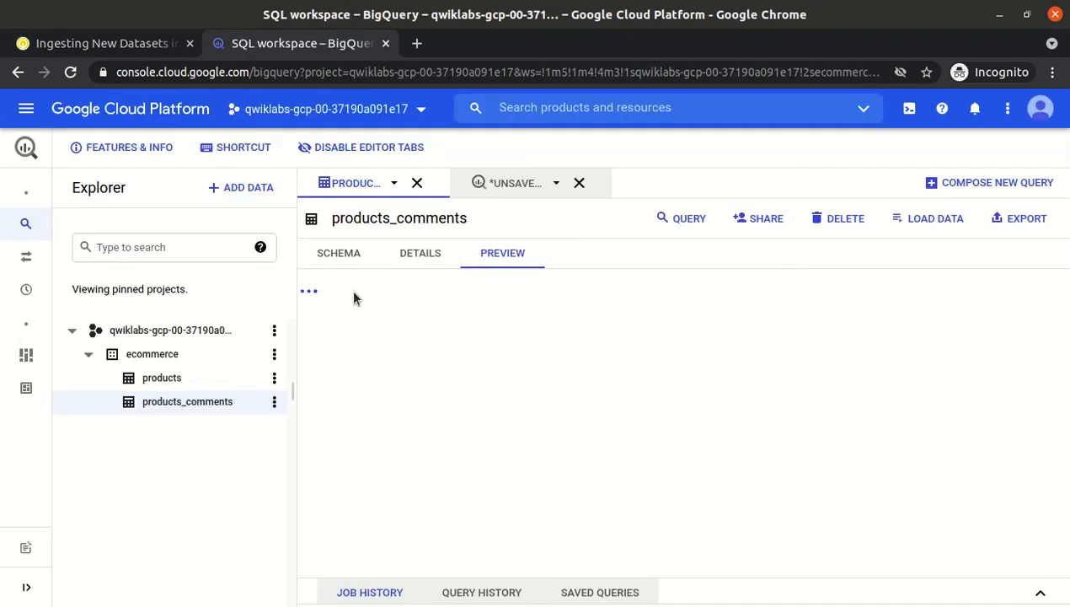
pyautogui.click(95, 42)
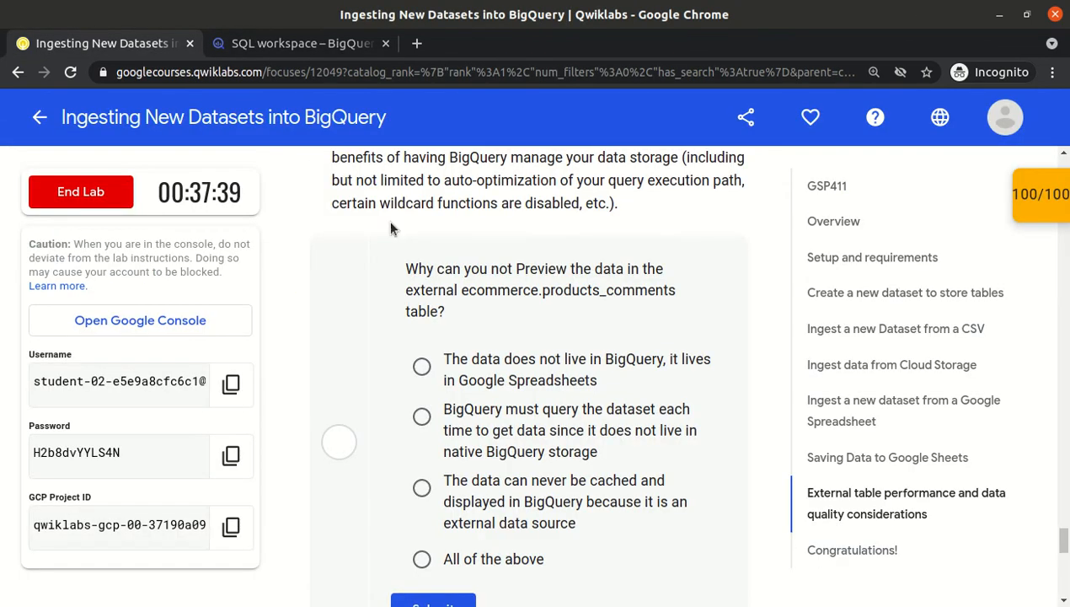
pyautogui.scroll(3, 396, 234)
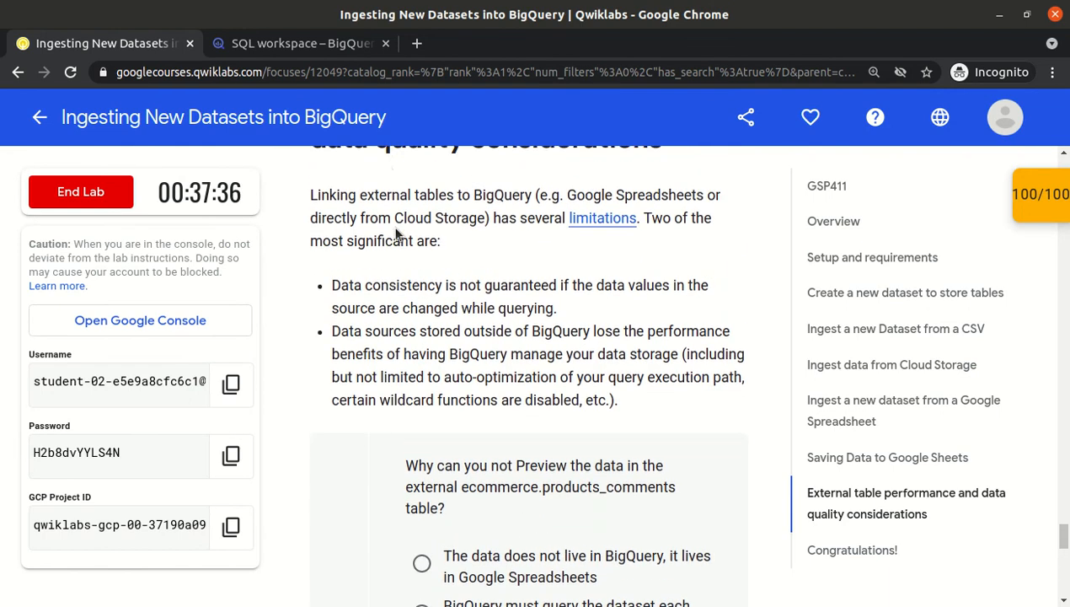
pyautogui.scroll(-1, 396, 234)
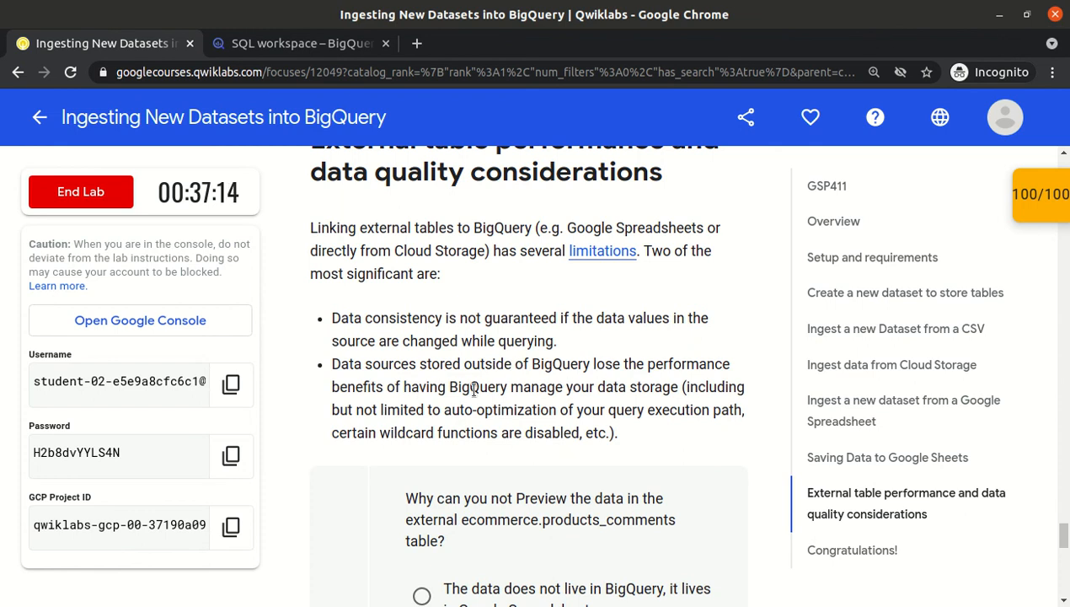
pyautogui.scroll(-5, 462, 393)
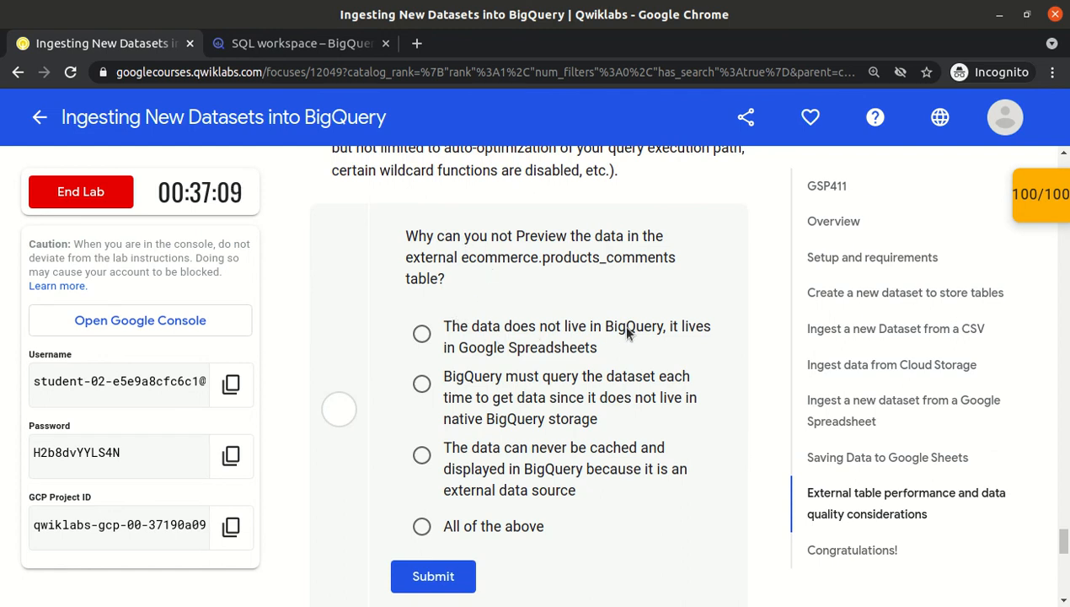
# - Try submitting "All of the above" as the answer to why products_comments cannot be previewed
pyautogui.click(422, 332)
pyautogui.scroll(-2, 531, 261)
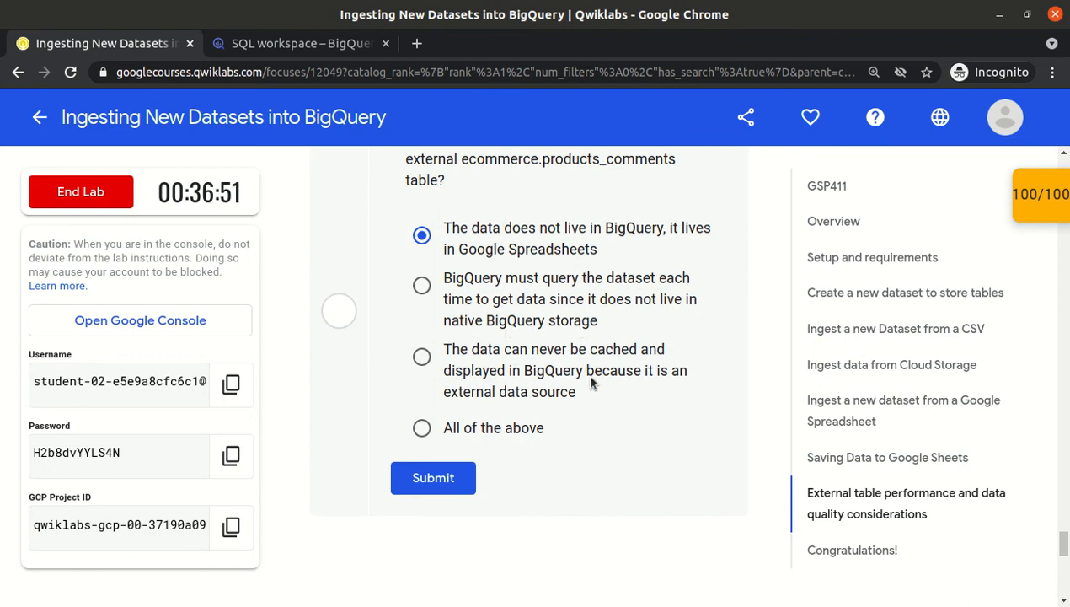
pyautogui.click(421, 428)
pyautogui.click(428, 480)
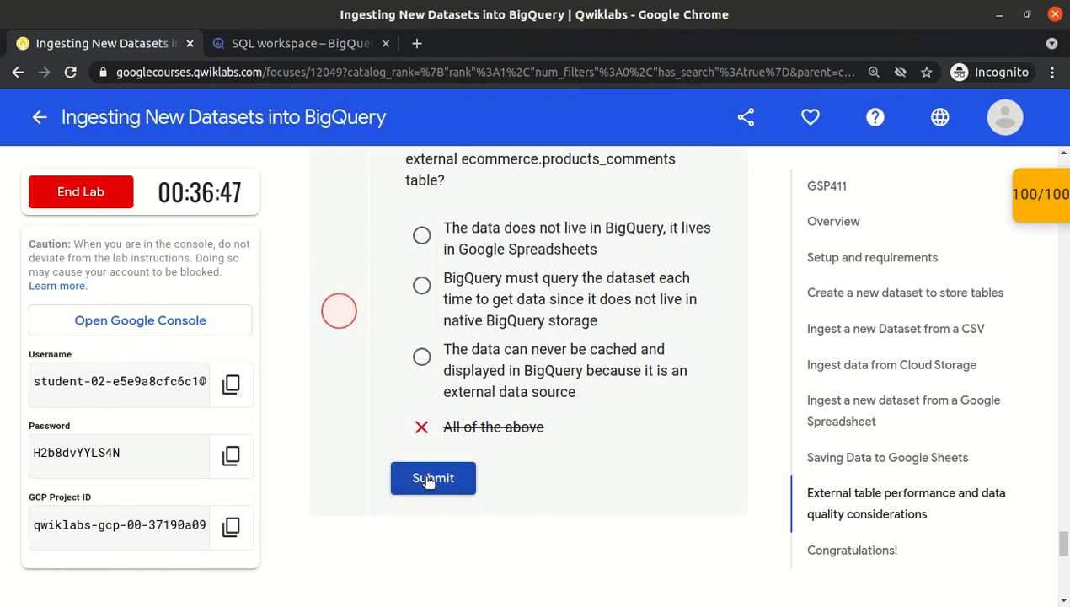
# - Submit "The data does not live in BigQuery, it lives in Google Spreadsheets" as the answer and review the external table considerations section
pyautogui.click(421, 236)
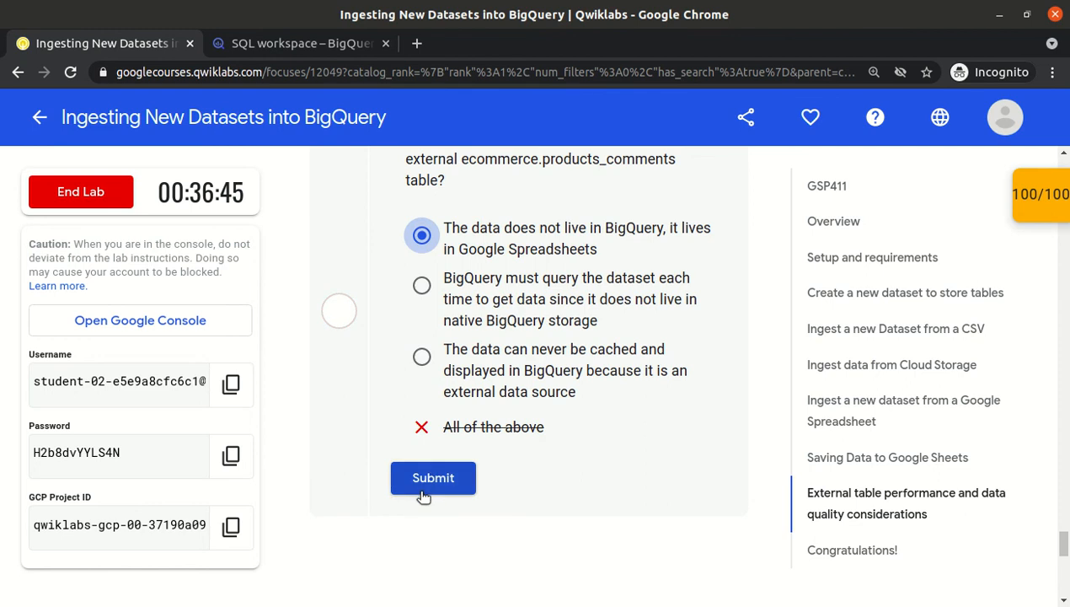
pyautogui.click(426, 485)
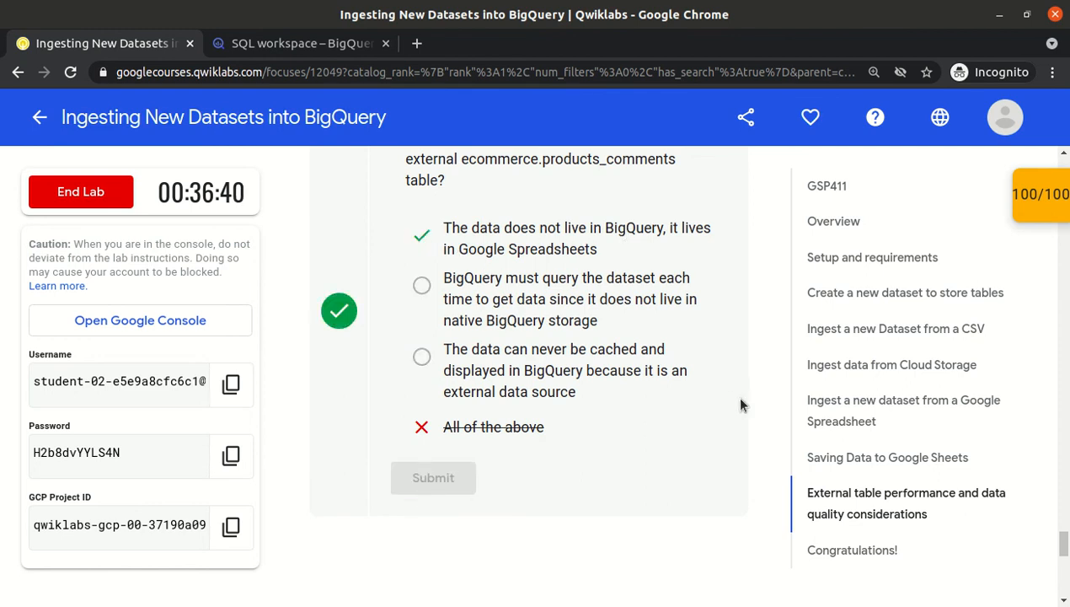
pyautogui.scroll(-3, 755, 405)
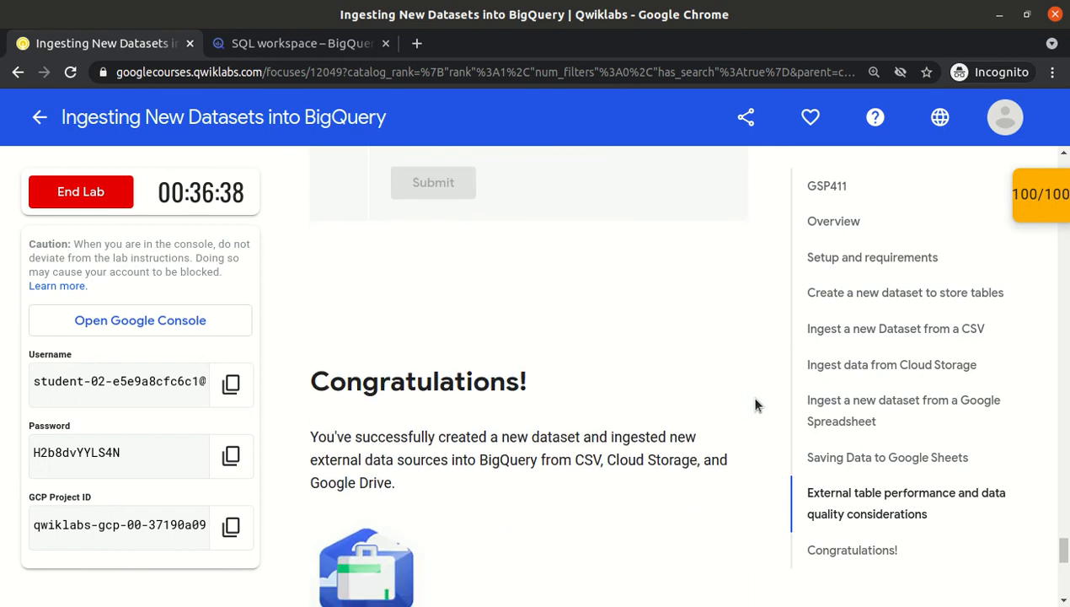
pyautogui.scroll(1, 755, 405)
pyautogui.scroll(5, 756, 405)
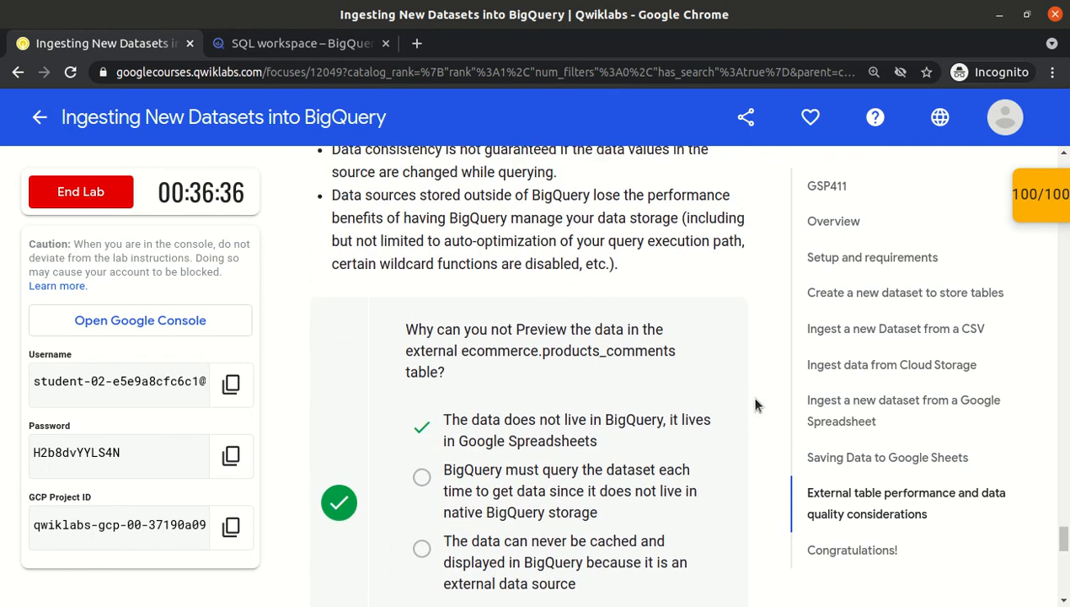
pyautogui.scroll(2, 755, 406)
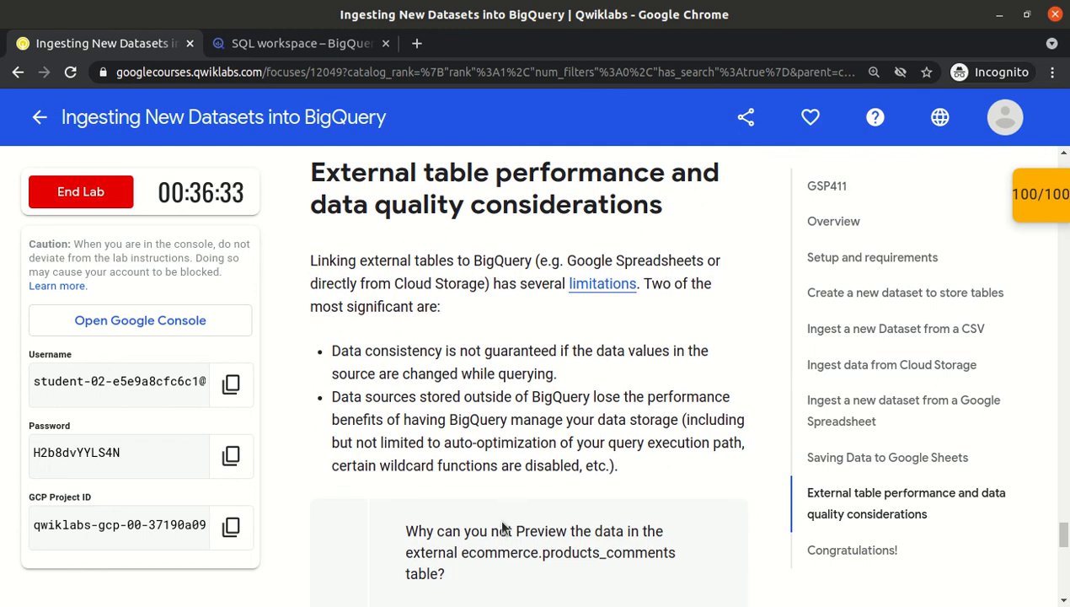
pyautogui.moveTo(406, 529); pyautogui.dragTo(445, 574)
# - Close the unsaved query in BigQuery, discarding its unsaved work, and close the products_comments table view
pyautogui.click(316, 46)
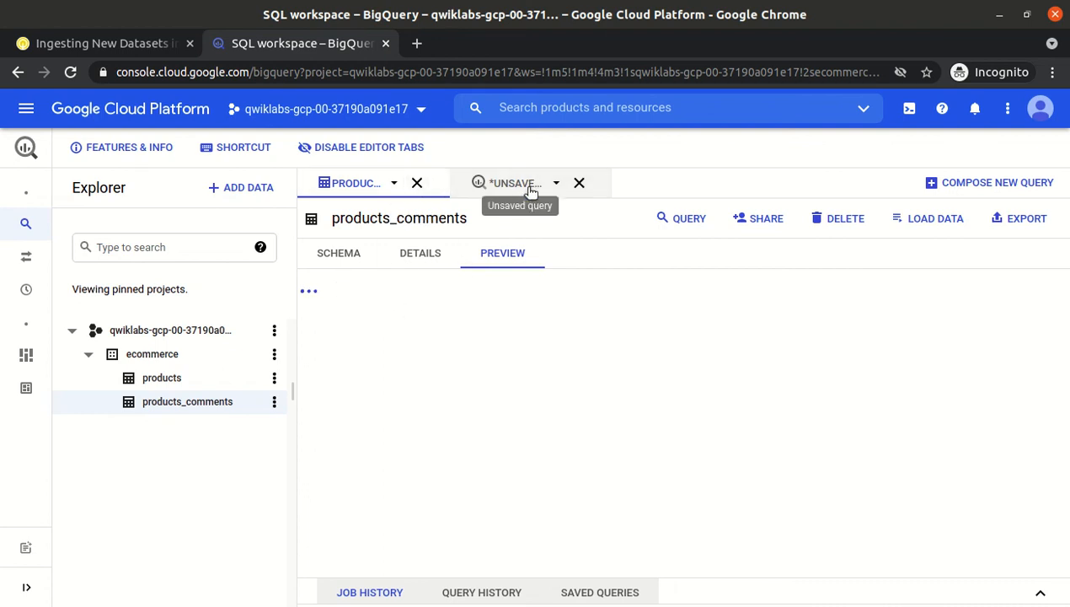
pyautogui.click(580, 183)
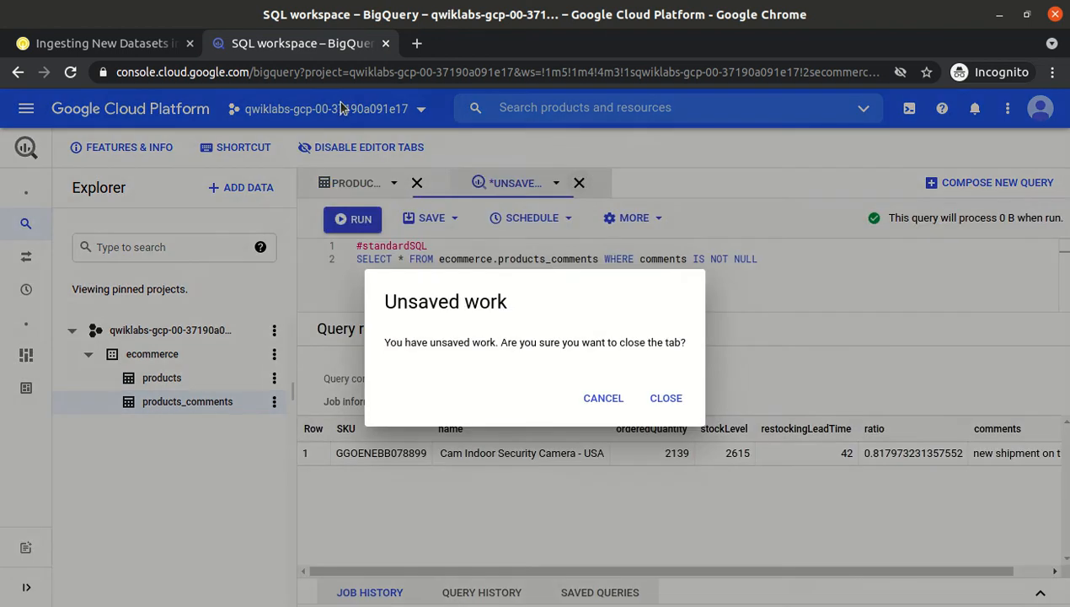
pyautogui.click(666, 398)
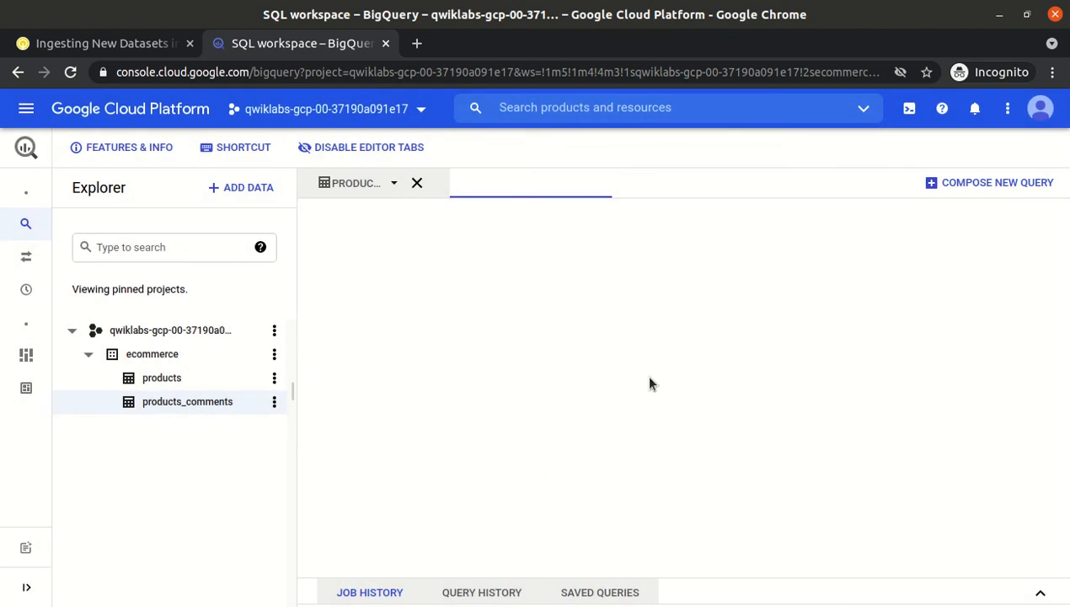
pyautogui.click(422, 183)
# - Return to the lab page and review the scores of all its checkpoints
pyautogui.click(119, 33)
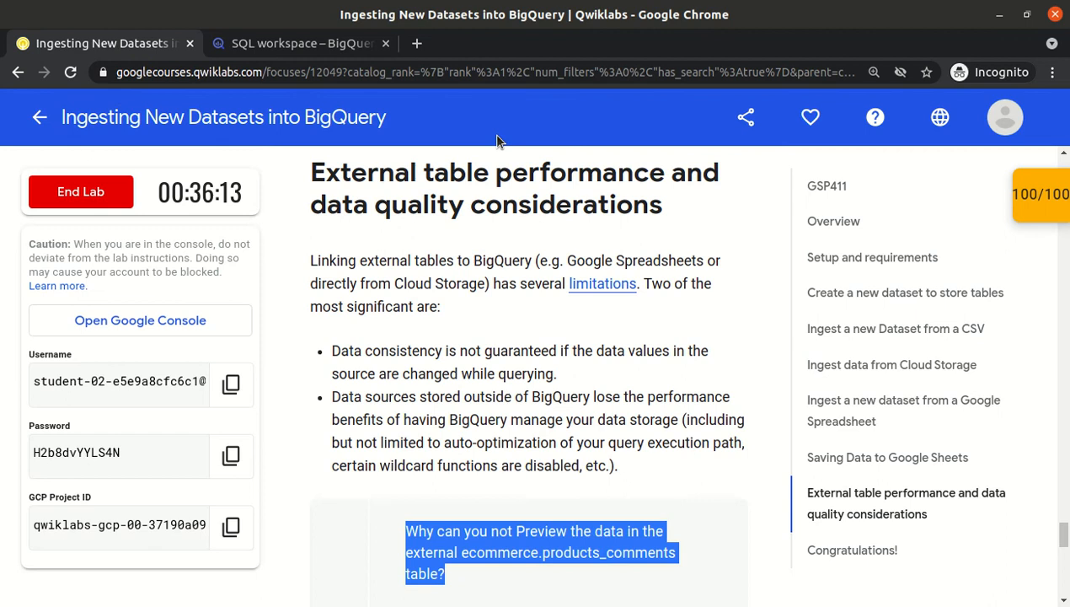
pyautogui.click(1028, 197)
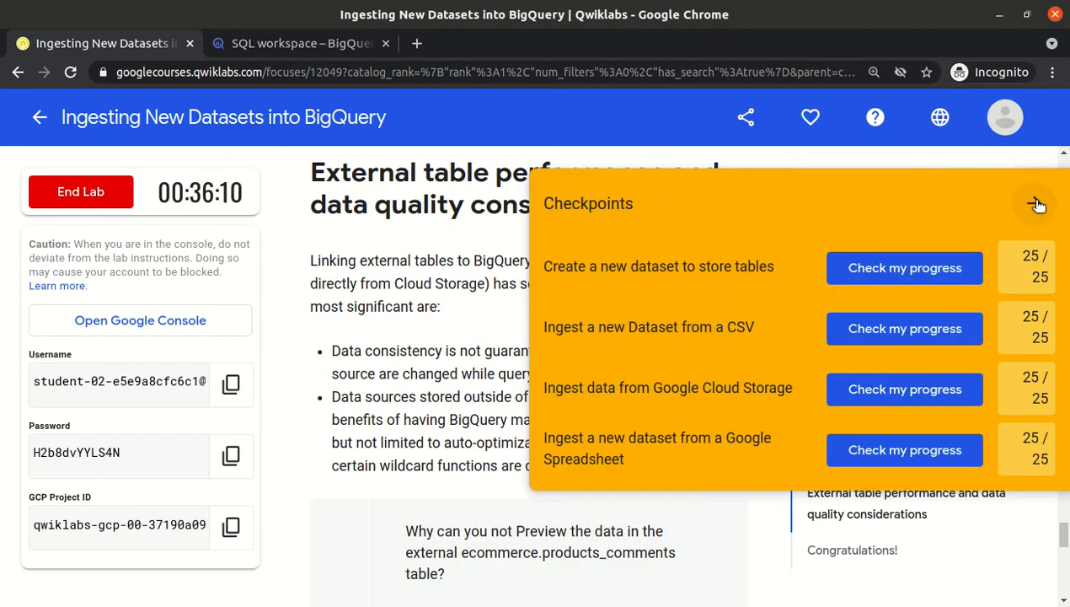
pyautogui.click(1036, 204)
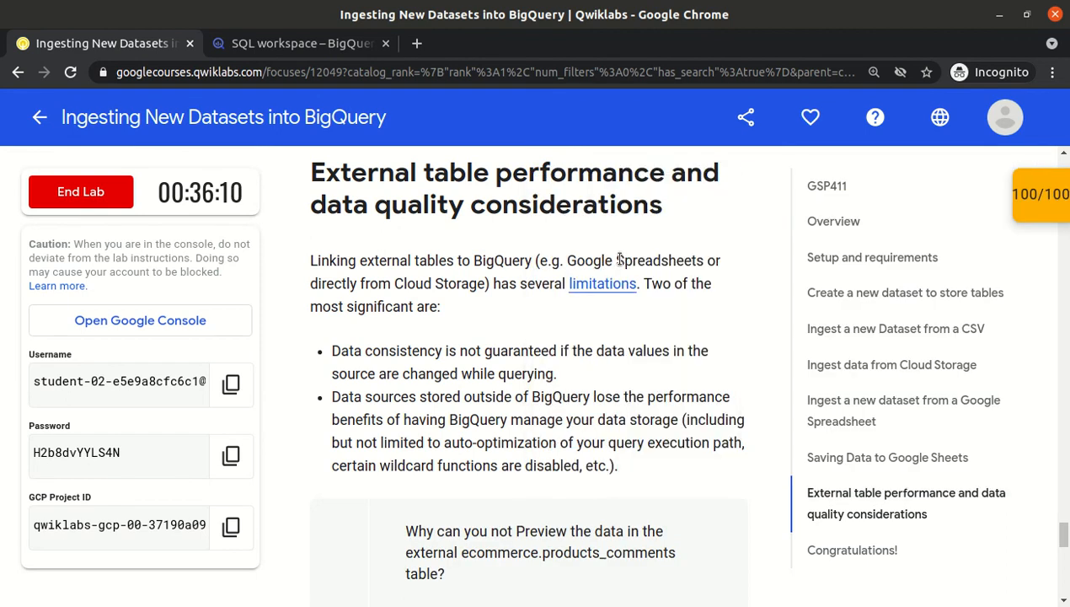
# - End the lab and submit a five-star satisfaction rating without a comment
pyautogui.click(61, 206)
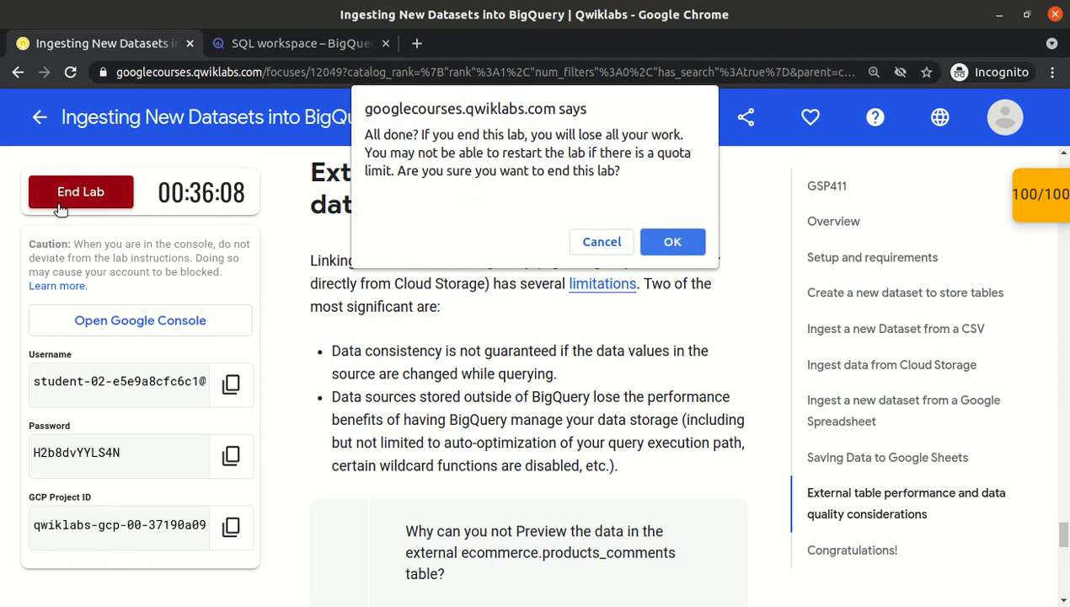
pyautogui.click(671, 241)
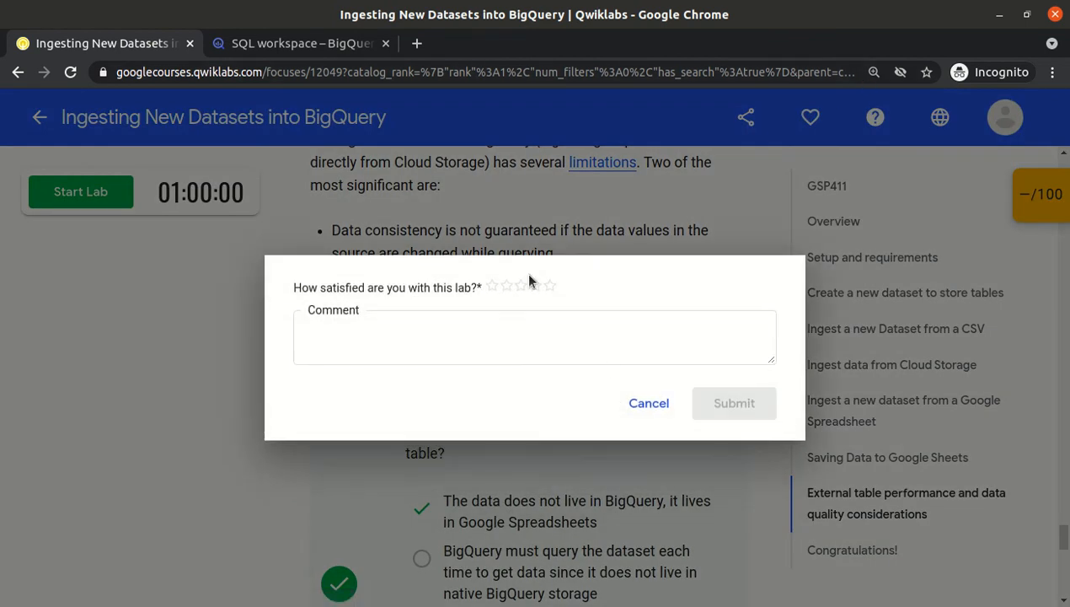
pyautogui.click(550, 287)
pyautogui.click(738, 406)
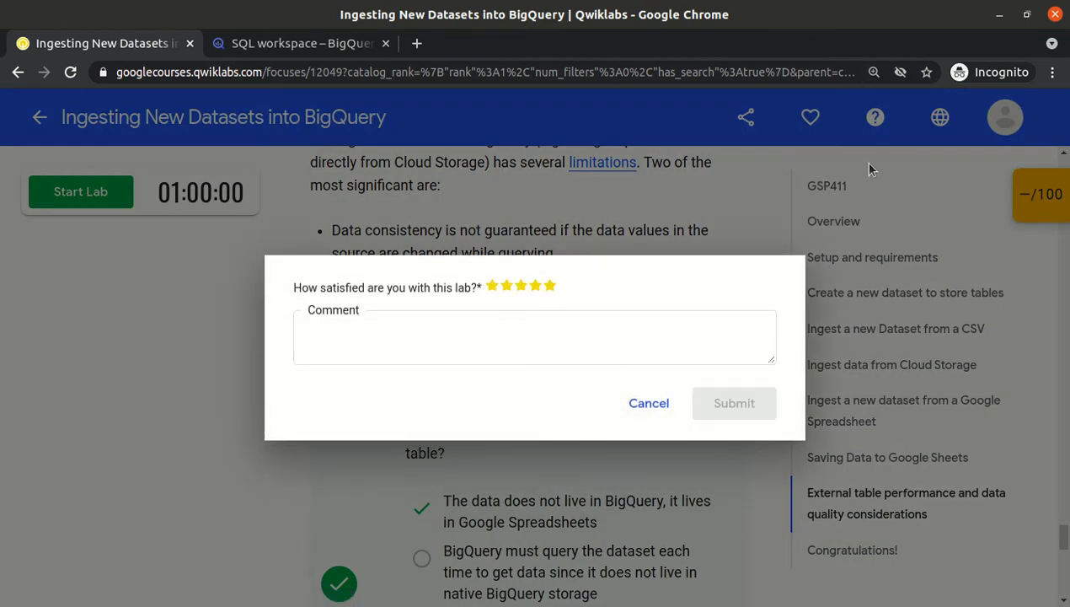